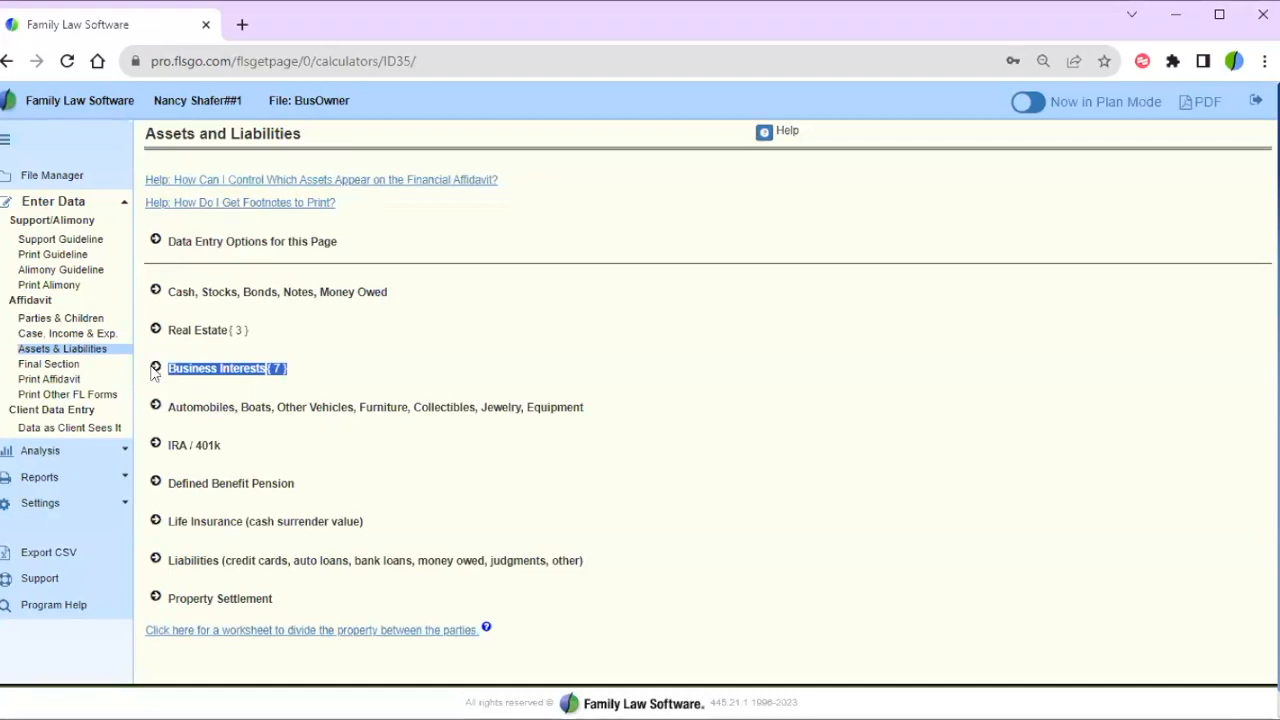
- Expand Business Interests (7) on the BusOwner file's Assets and Liabilities page
{"action": "left_click", "coordinate": [155, 370]}
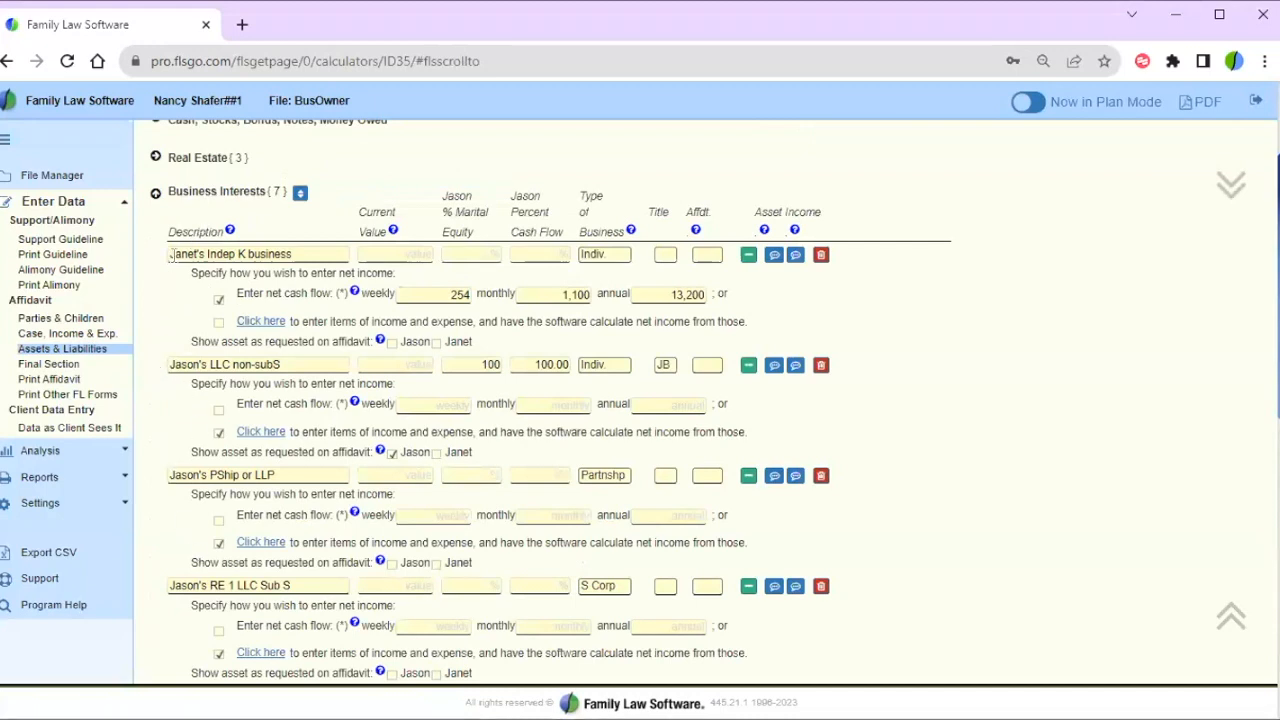
- Point out Janet's Indep K entry, its net cash flow option and the Type of Business column
{"action": "left_click_drag", "start_coordinate": [169, 253], "coordinate": [338, 247]}
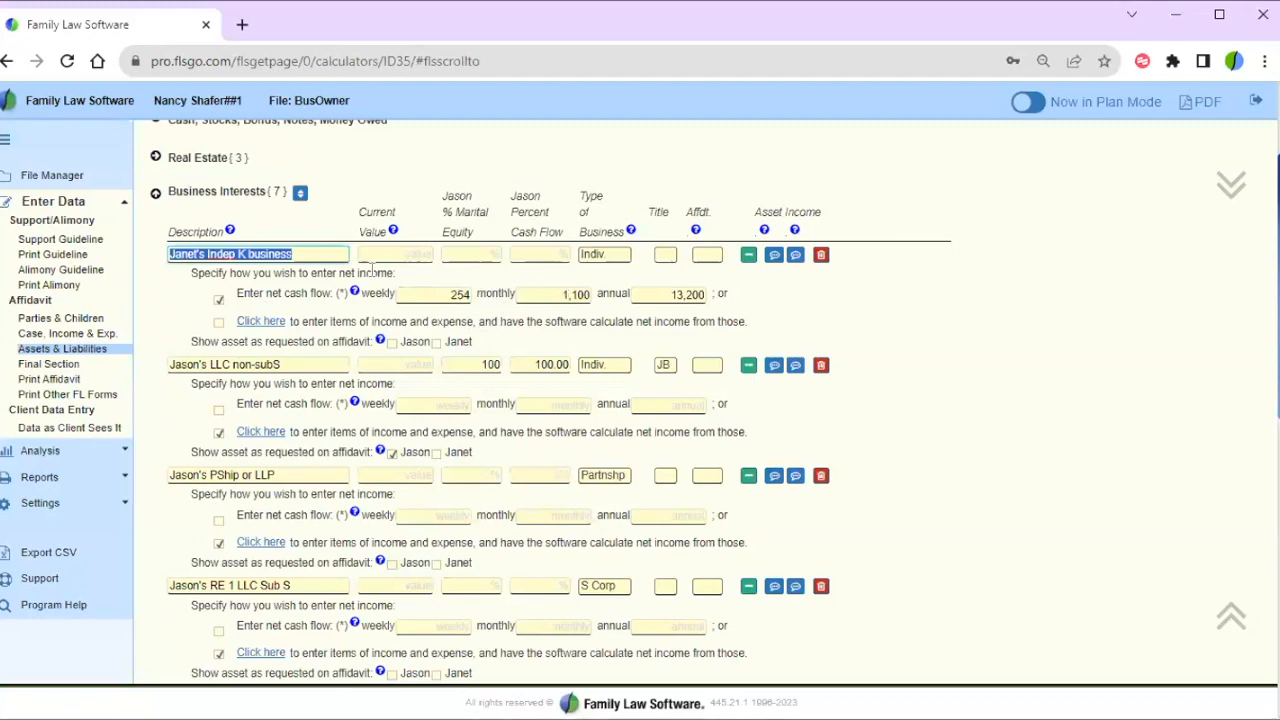
{"action": "left_click_drag", "start_coordinate": [250, 290], "coordinate": [354, 302]}
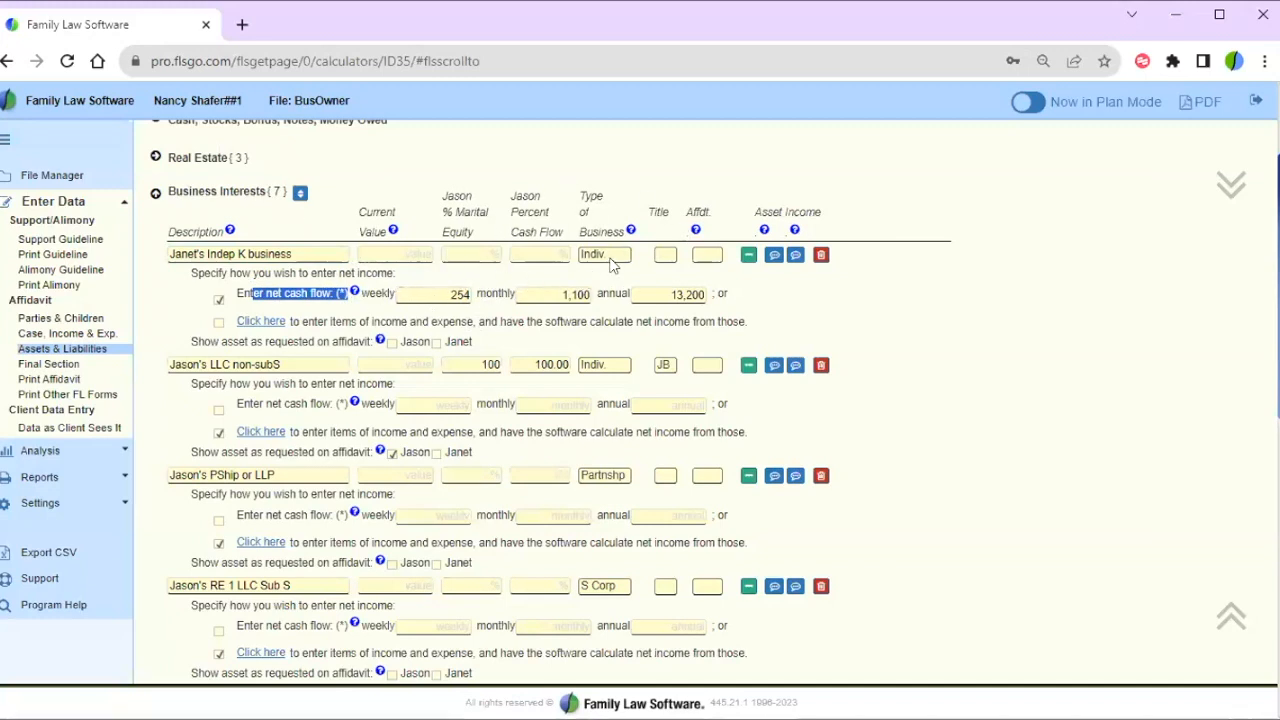
{"action": "left_click_drag", "start_coordinate": [585, 190], "coordinate": [614, 229]}
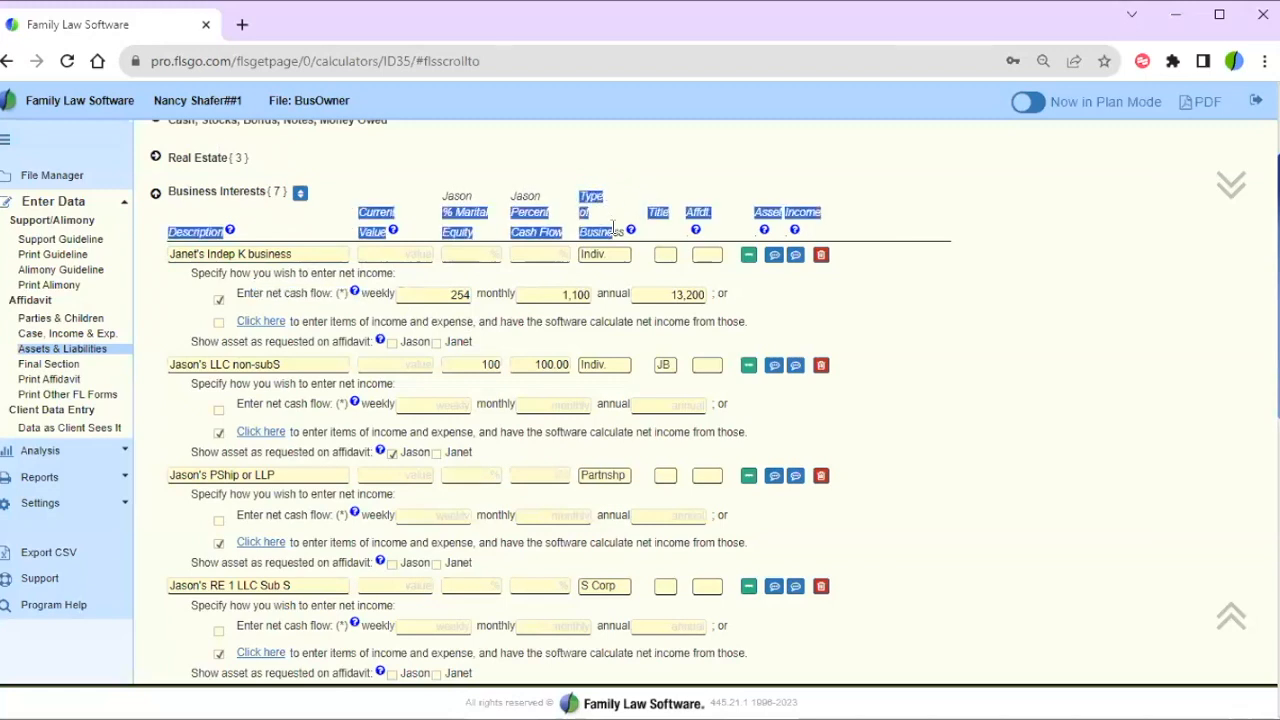
{"action": "left_click", "coordinate": [612, 229]}
{"action": "left_click_drag", "start_coordinate": [587, 232], "coordinate": [604, 260]}
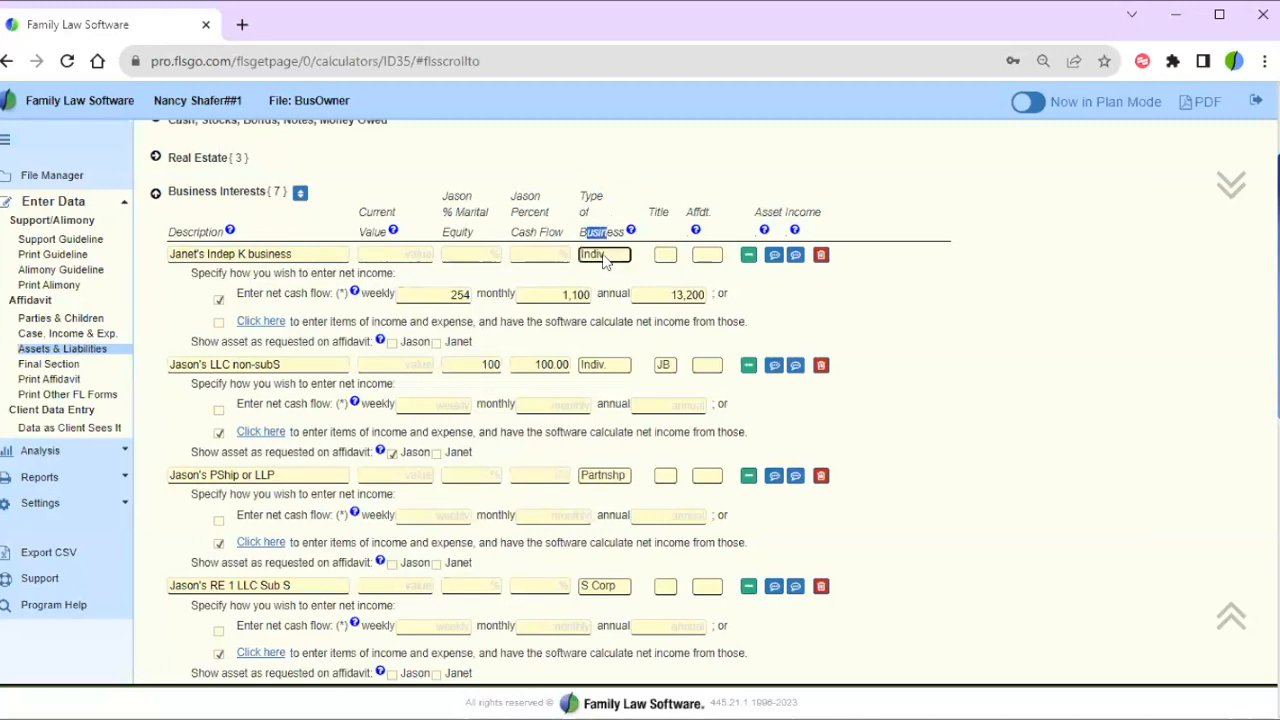
- Browse the business type choices, keep Indiv., and open Janet's Indep K details
{"action": "left_click", "coordinate": [604, 256]}
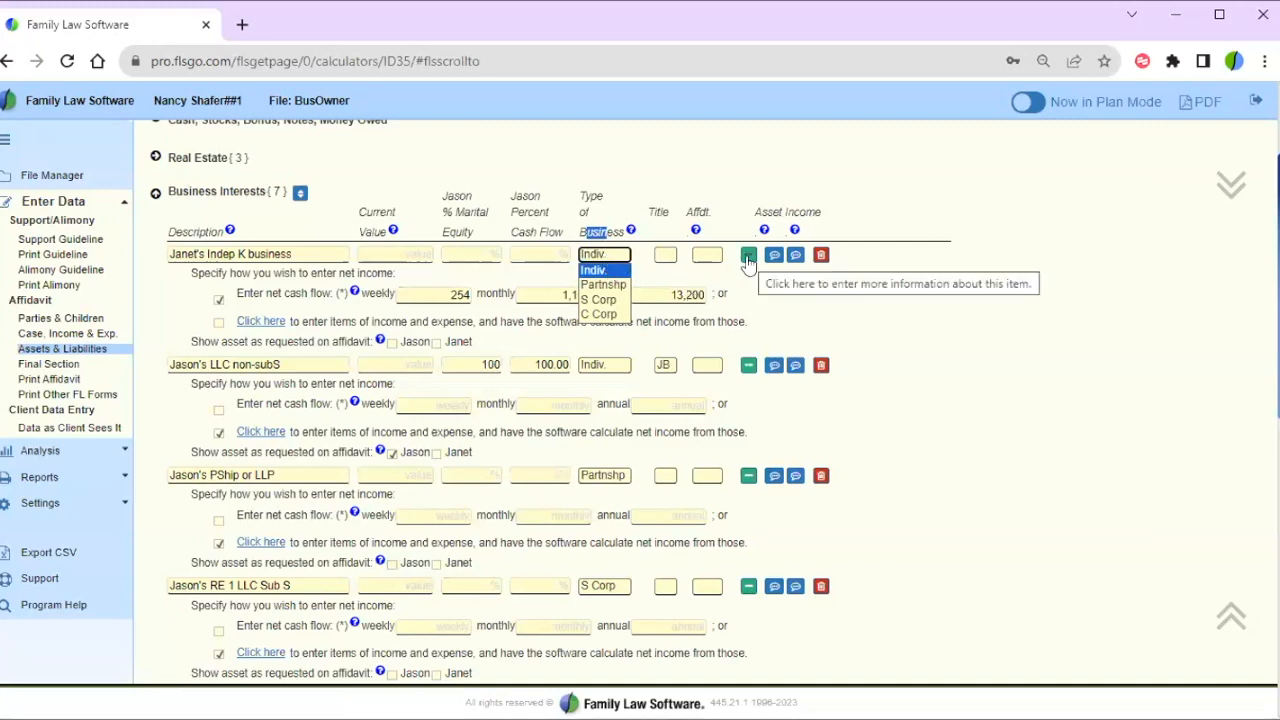
{"action": "key", "text": "Down"}
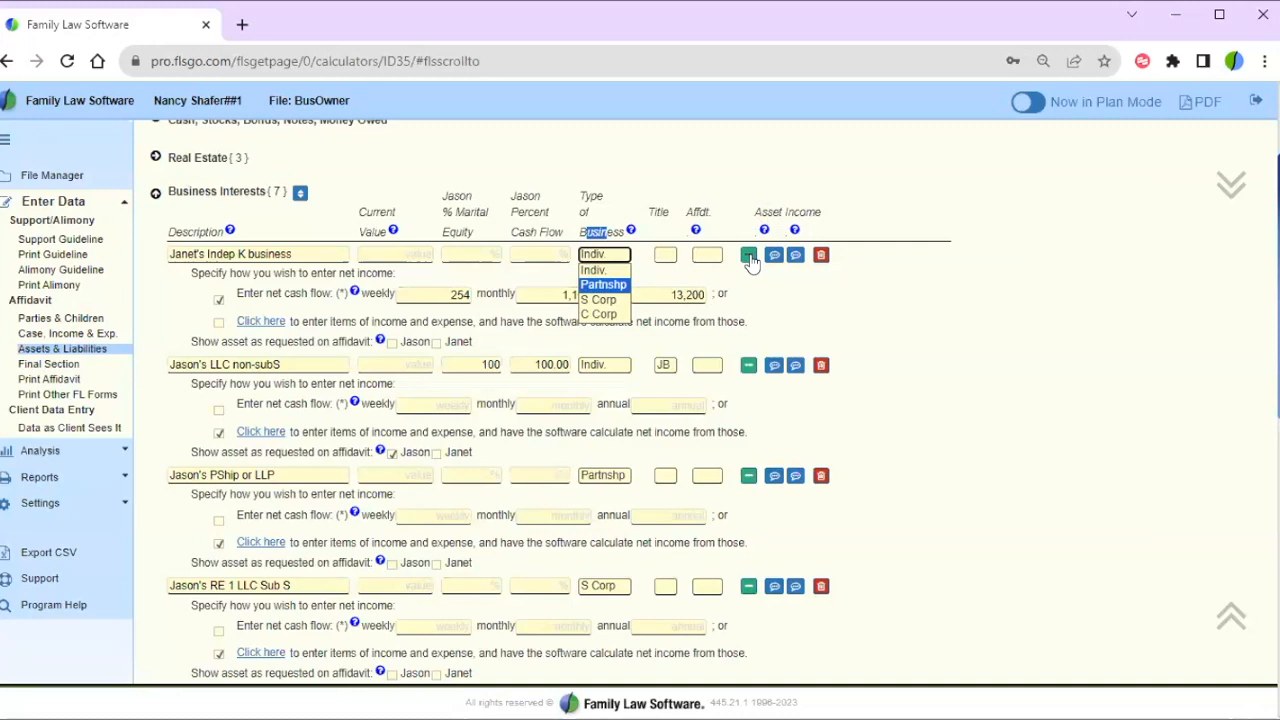
{"action": "left_click", "coordinate": [749, 257]}
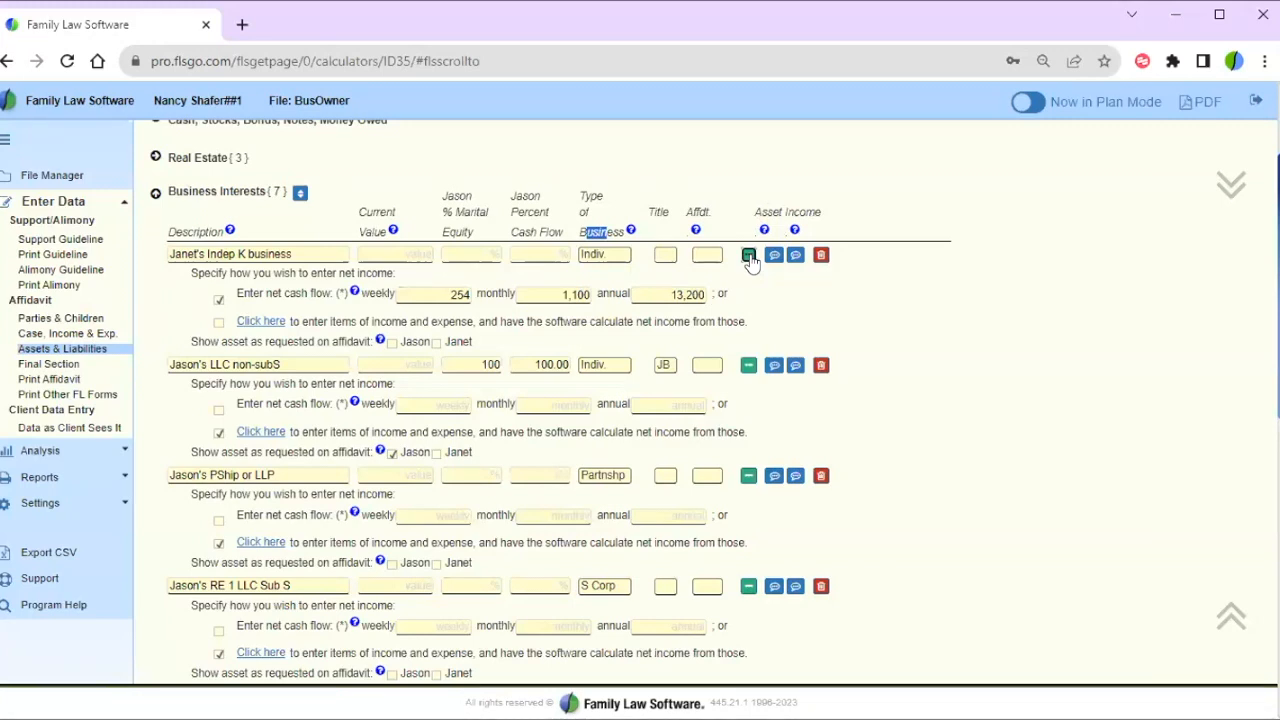
{"action": "left_click", "coordinate": [749, 257]}
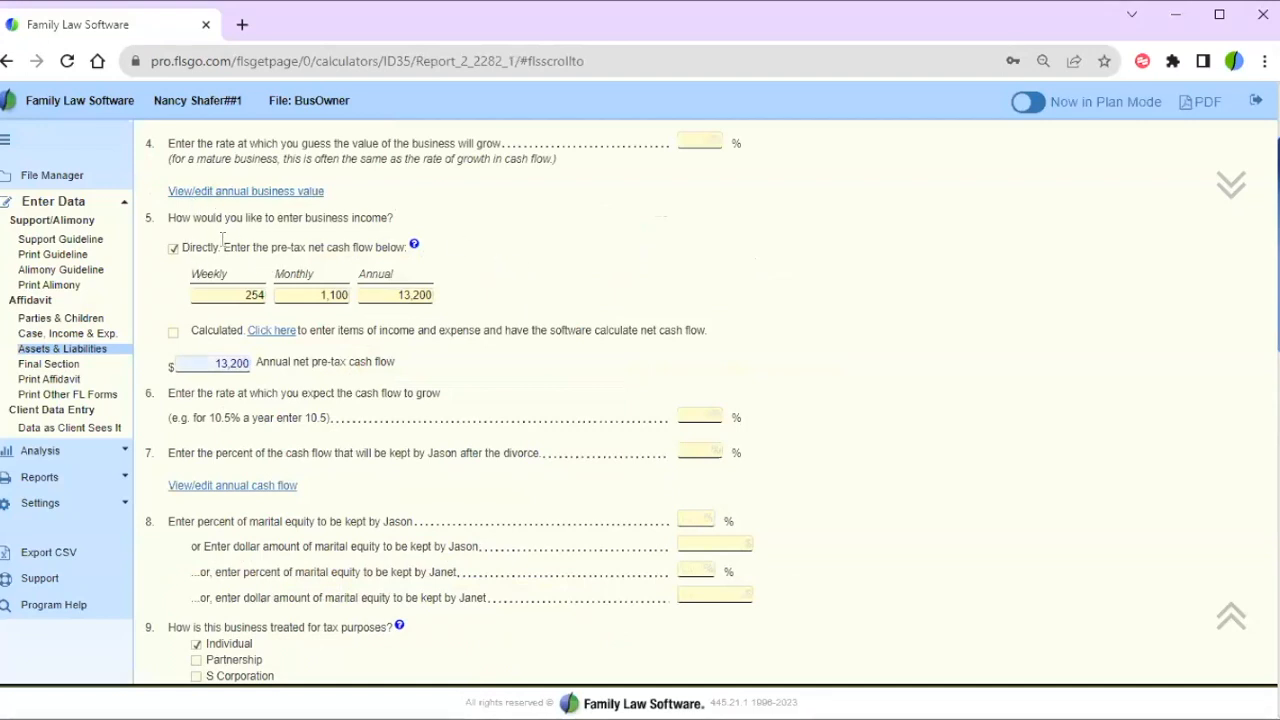
- Highlight the business income question 5, then go back to the Business Interests table
{"action": "left_click_drag", "start_coordinate": [174, 217], "coordinate": [393, 219]}
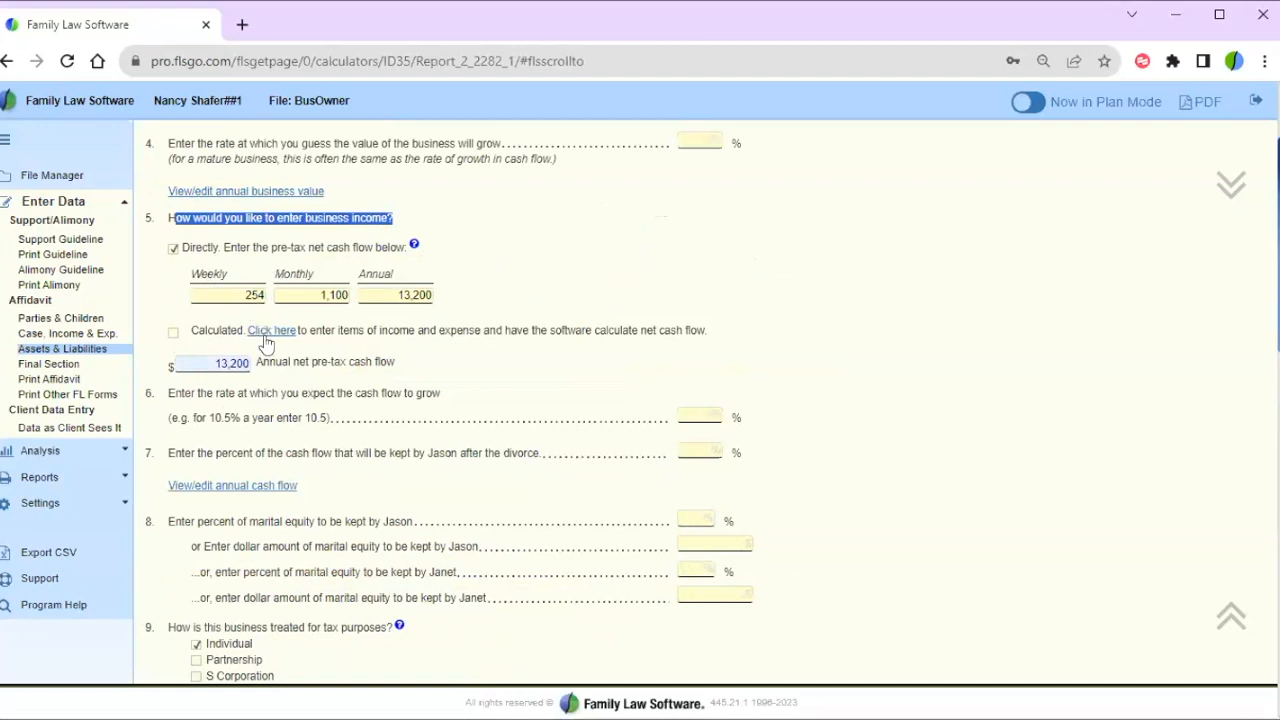
{"action": "right_click", "coordinate": [7, 59]}
{"action": "left_click", "coordinate": [7, 59]}
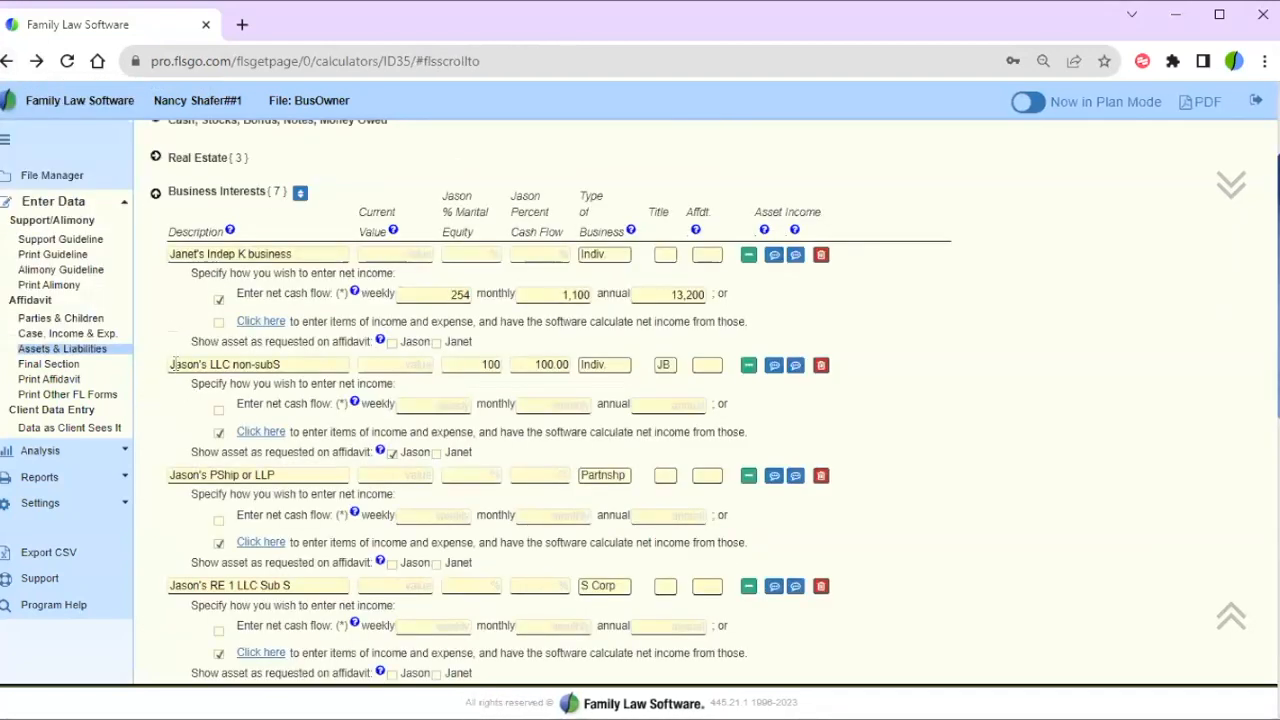
- Check Jason's LLC non-subS business type, keep Indiv., and open its details
{"action": "left_click_drag", "start_coordinate": [168, 364], "coordinate": [321, 364]}
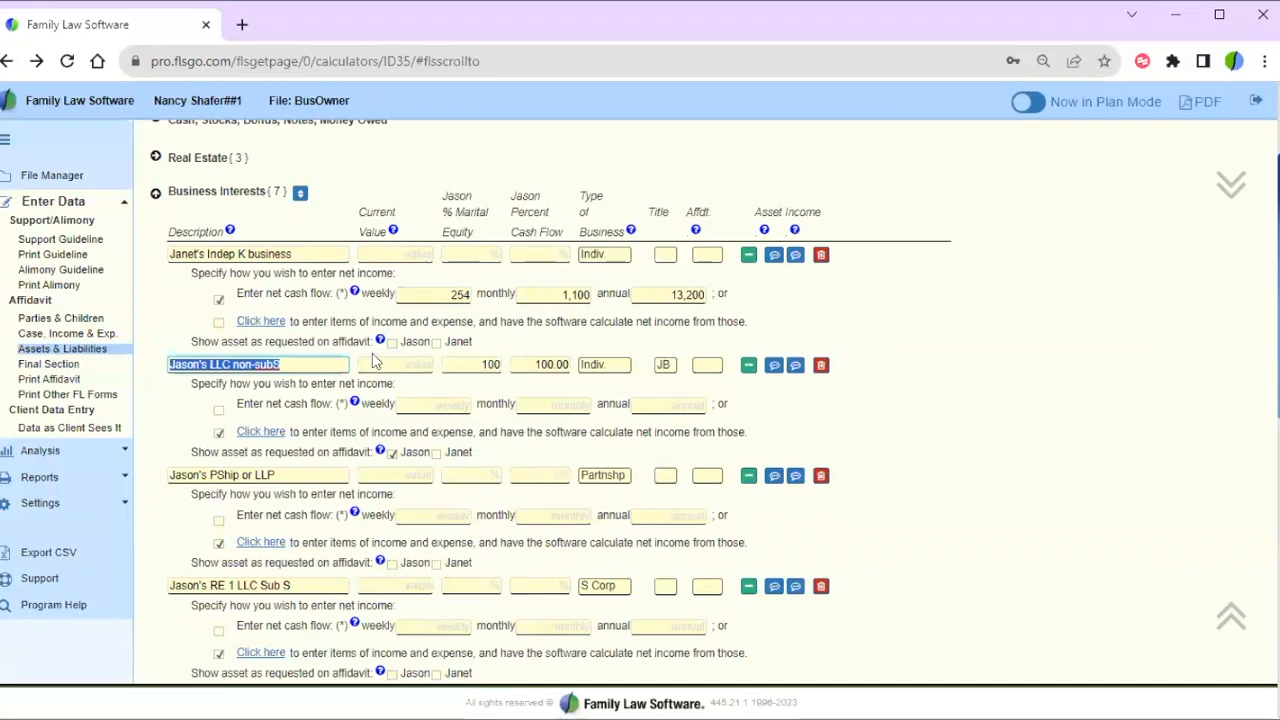
{"action": "left_click", "coordinate": [608, 369]}
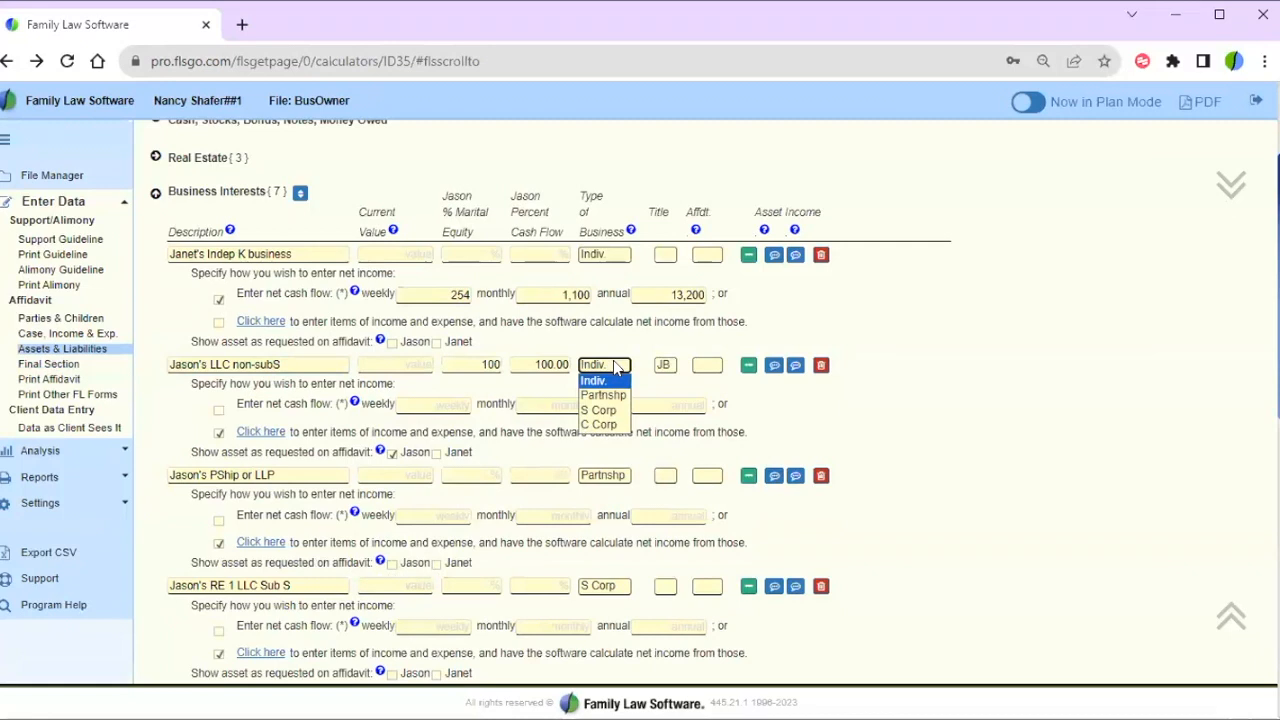
{"action": "left_click", "coordinate": [614, 368]}
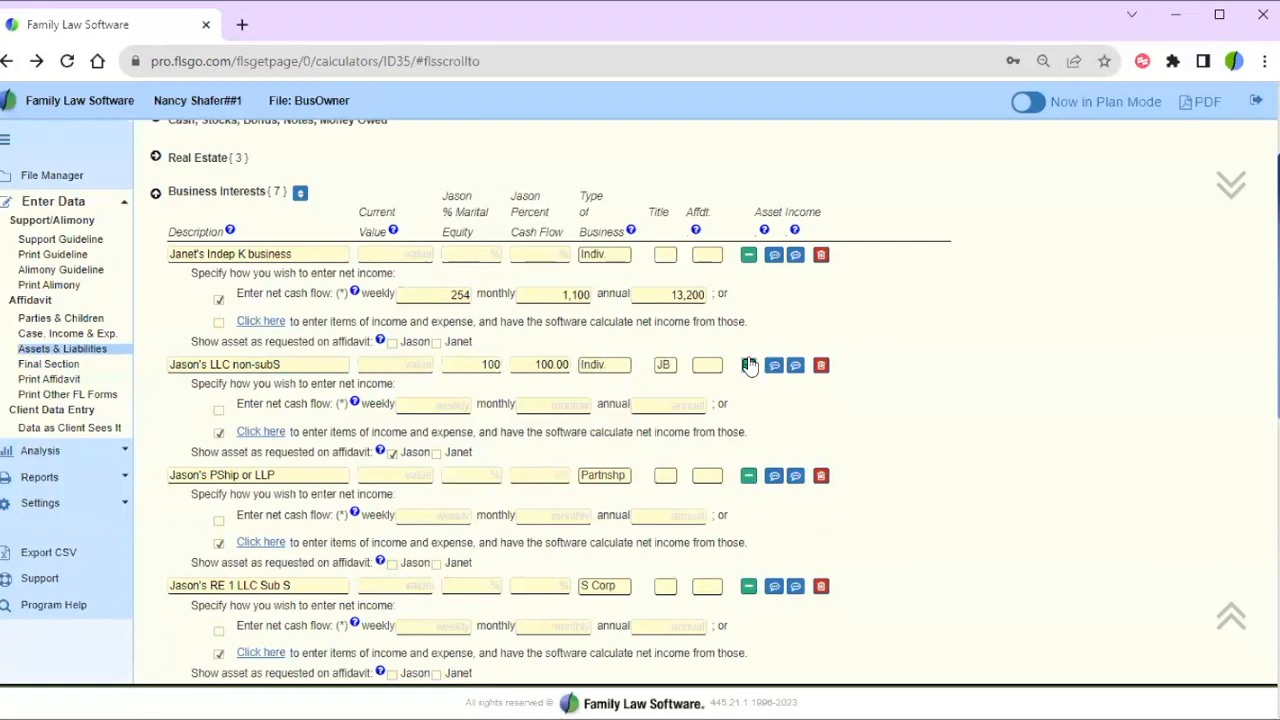
{"action": "left_click", "coordinate": [749, 365]}
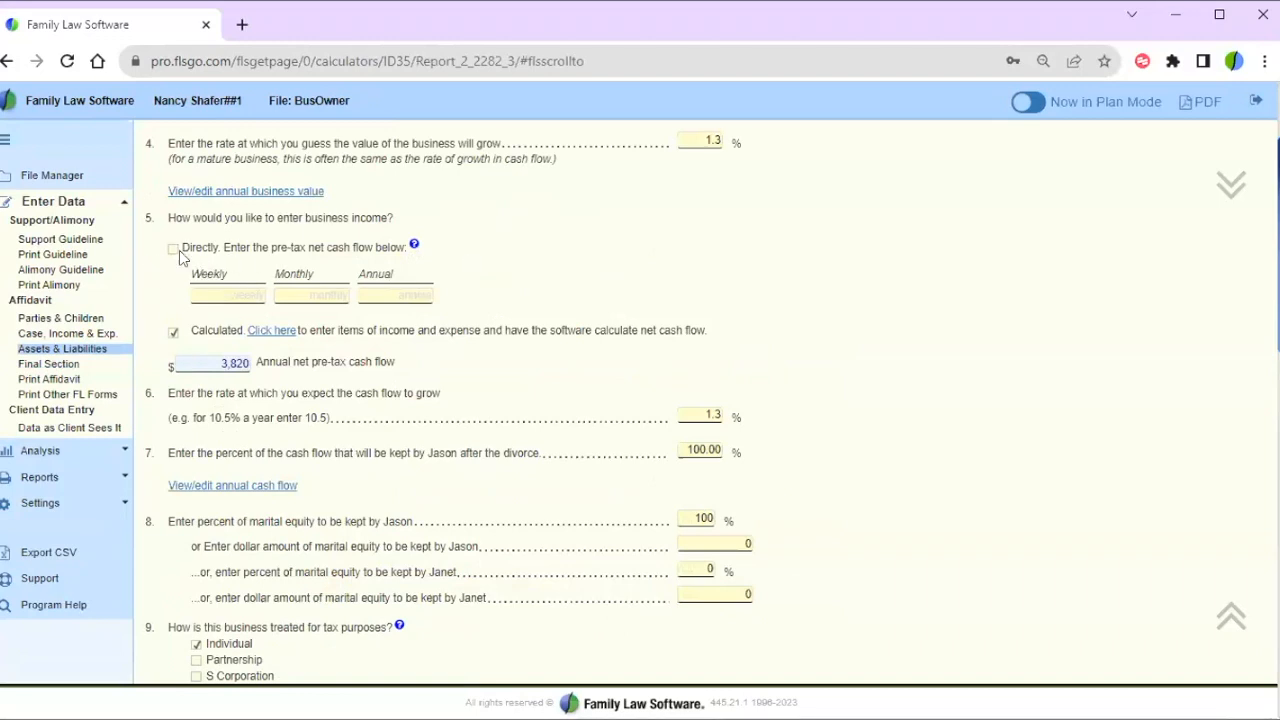
- Select the calculated 3,820 annual cash flow and open the Business Income and Expense Worksheet
{"action": "left_click_drag", "start_coordinate": [165, 246], "coordinate": [441, 301]}
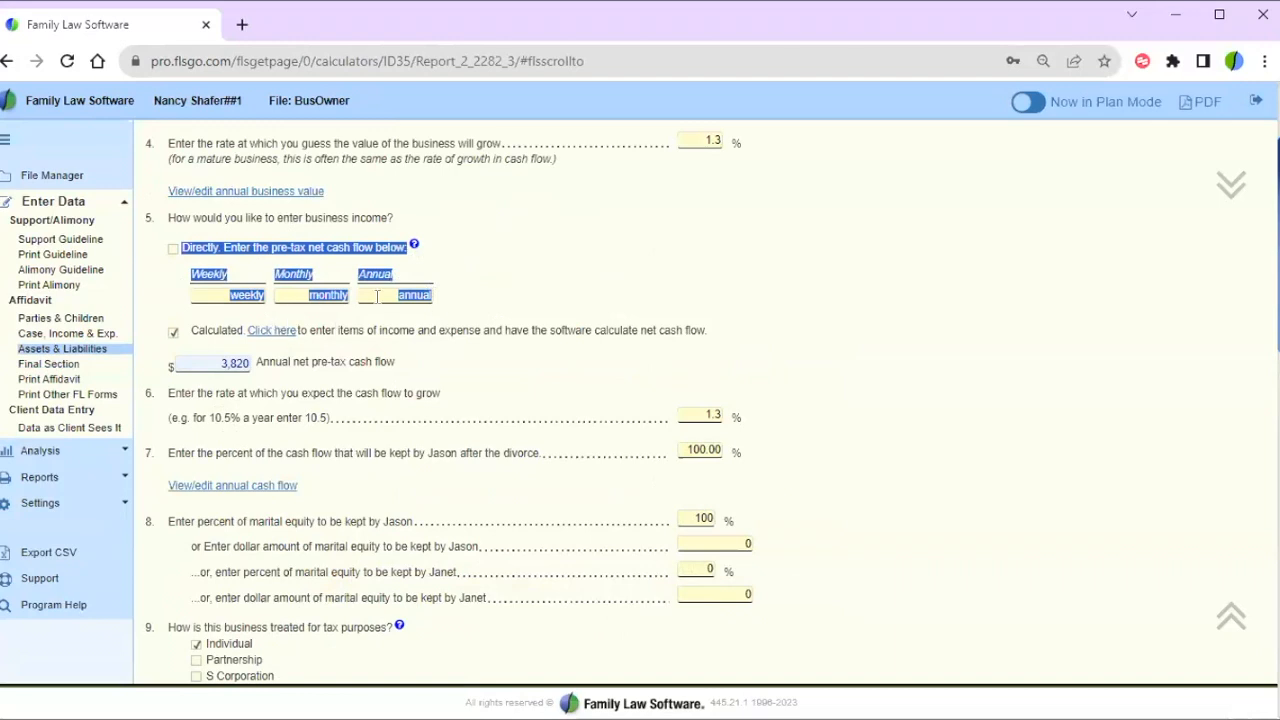
{"action": "left_click", "coordinate": [256, 338]}
{"action": "left_click", "coordinate": [207, 365]}
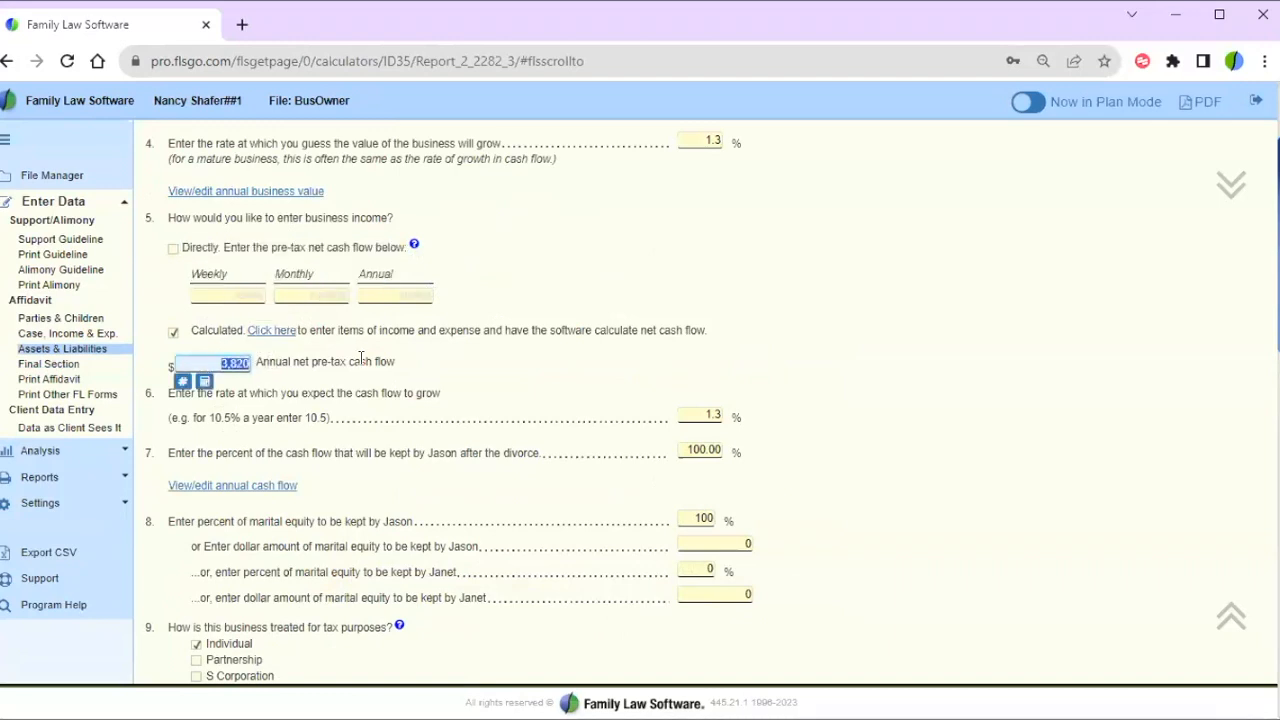
{"action": "left_click", "coordinate": [277, 336]}
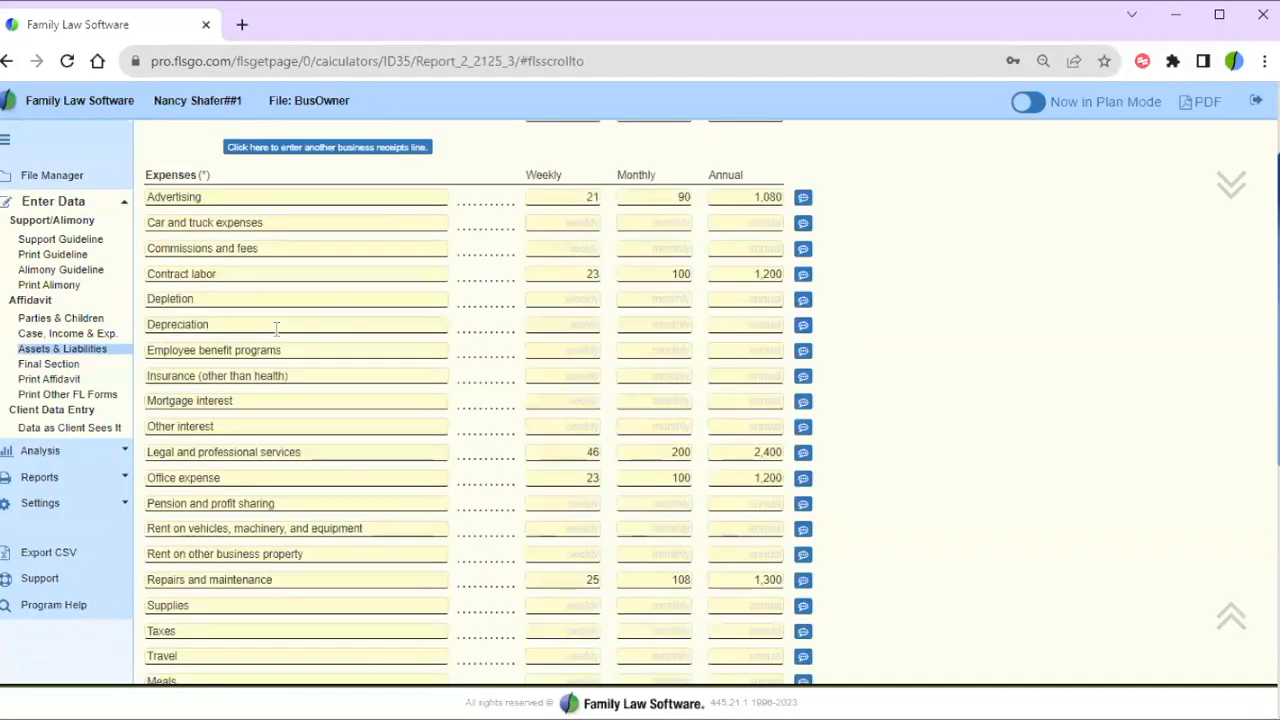
- Add a new business receipts line below Gross Revenue
{"action": "left_click", "coordinate": [773, 301]}
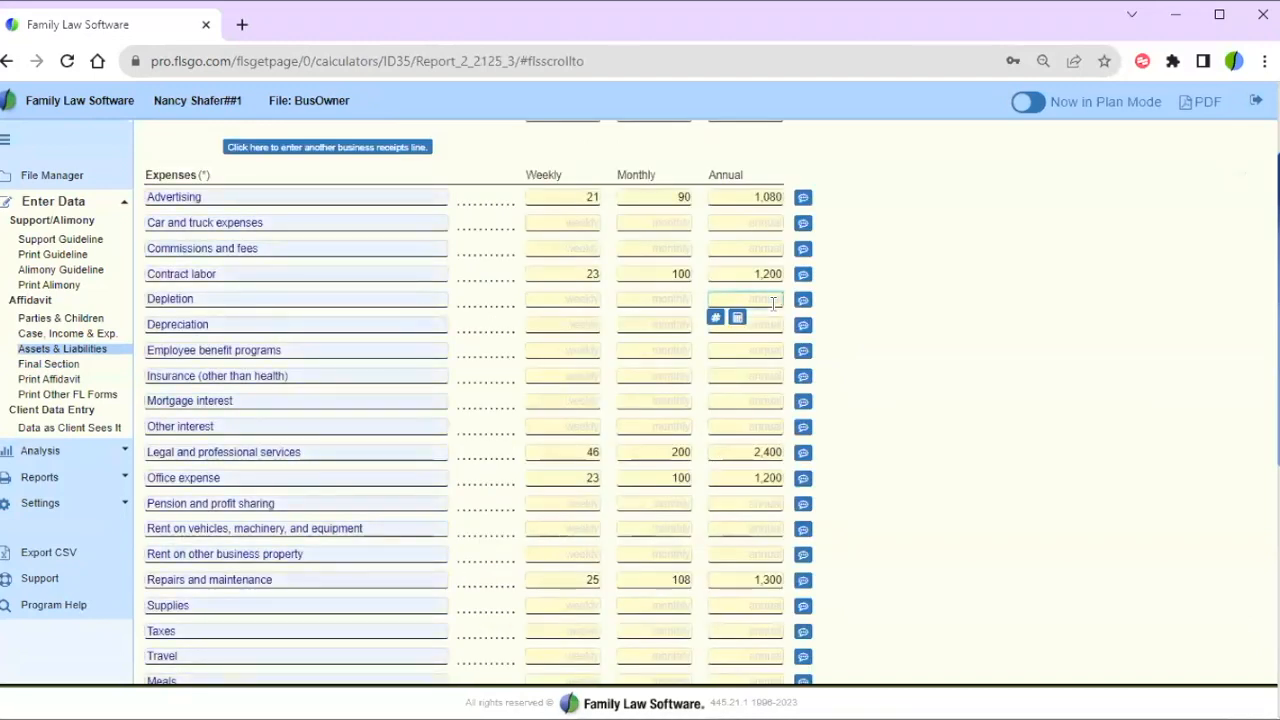
{"action": "scroll", "coordinate": [773, 304], "scroll_direction": "up", "scroll_amount": 2}
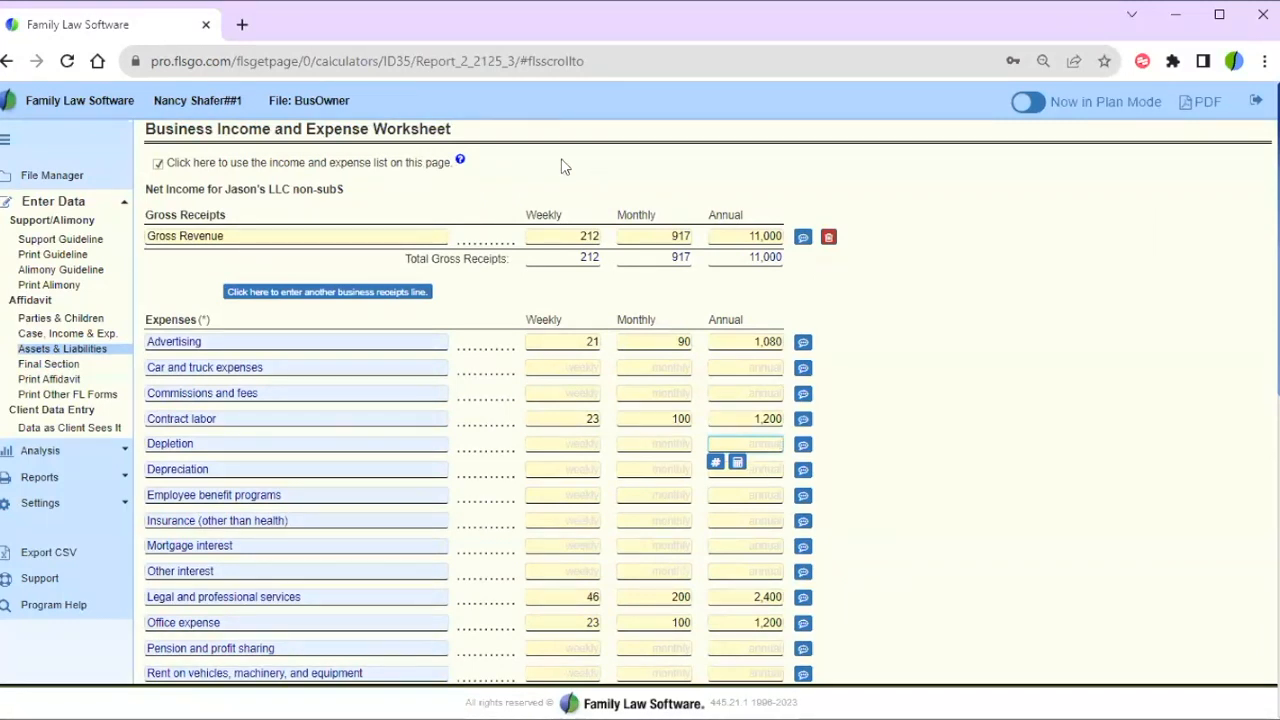
{"action": "left_click", "coordinate": [233, 235]}
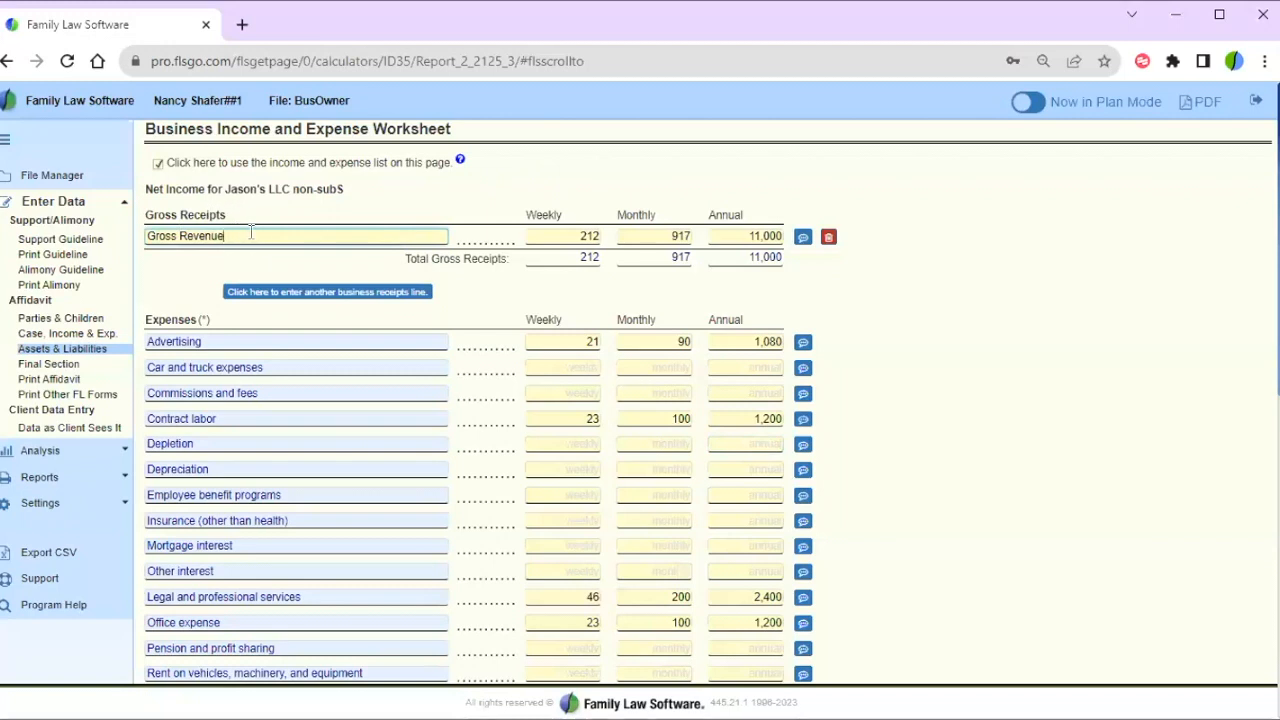
{"action": "left_click", "coordinate": [849, 290]}
{"action": "scroll", "coordinate": [849, 290], "scroll_direction": "down", "scroll_amount": 1}
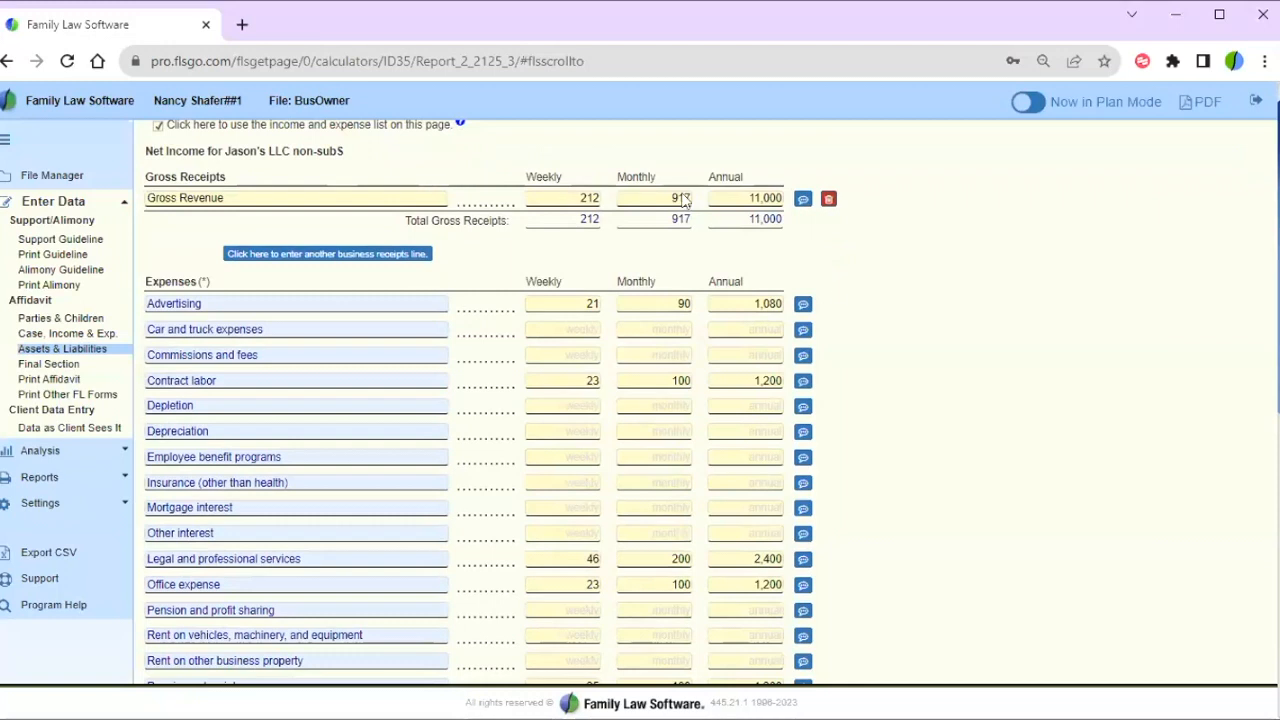
{"action": "left_click", "coordinate": [325, 263]}
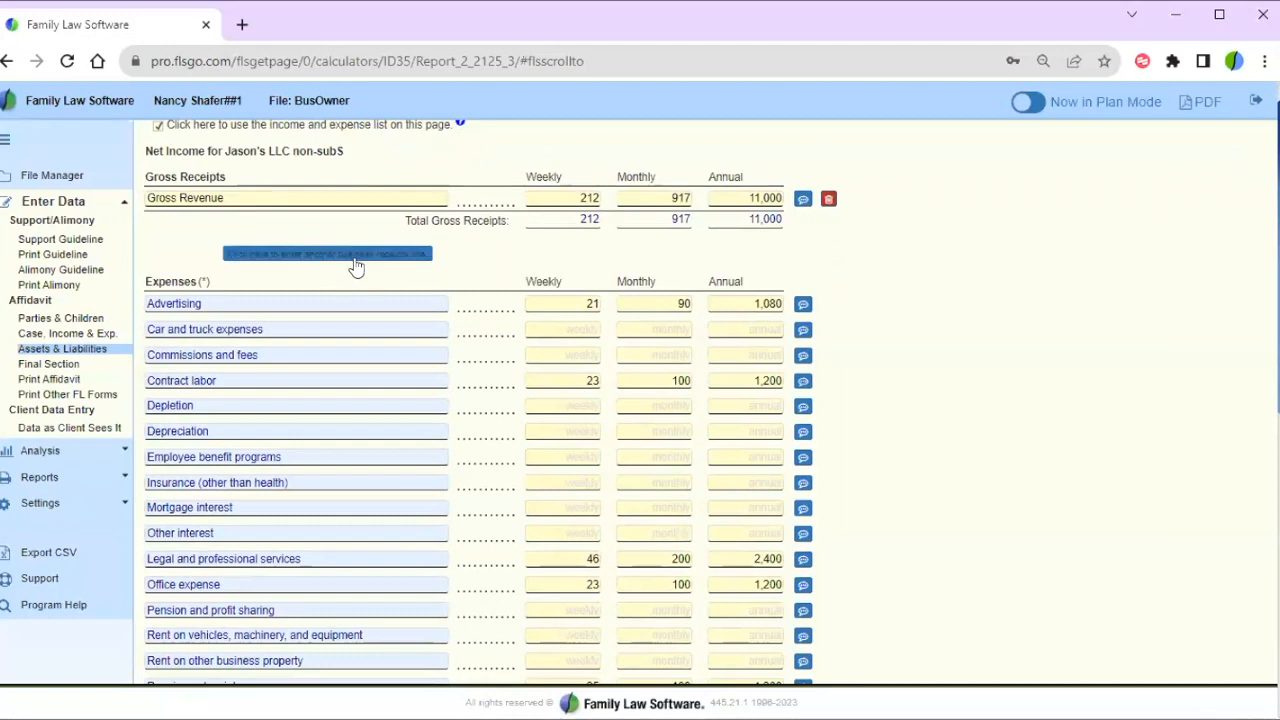
{"action": "left_click", "coordinate": [357, 264]}
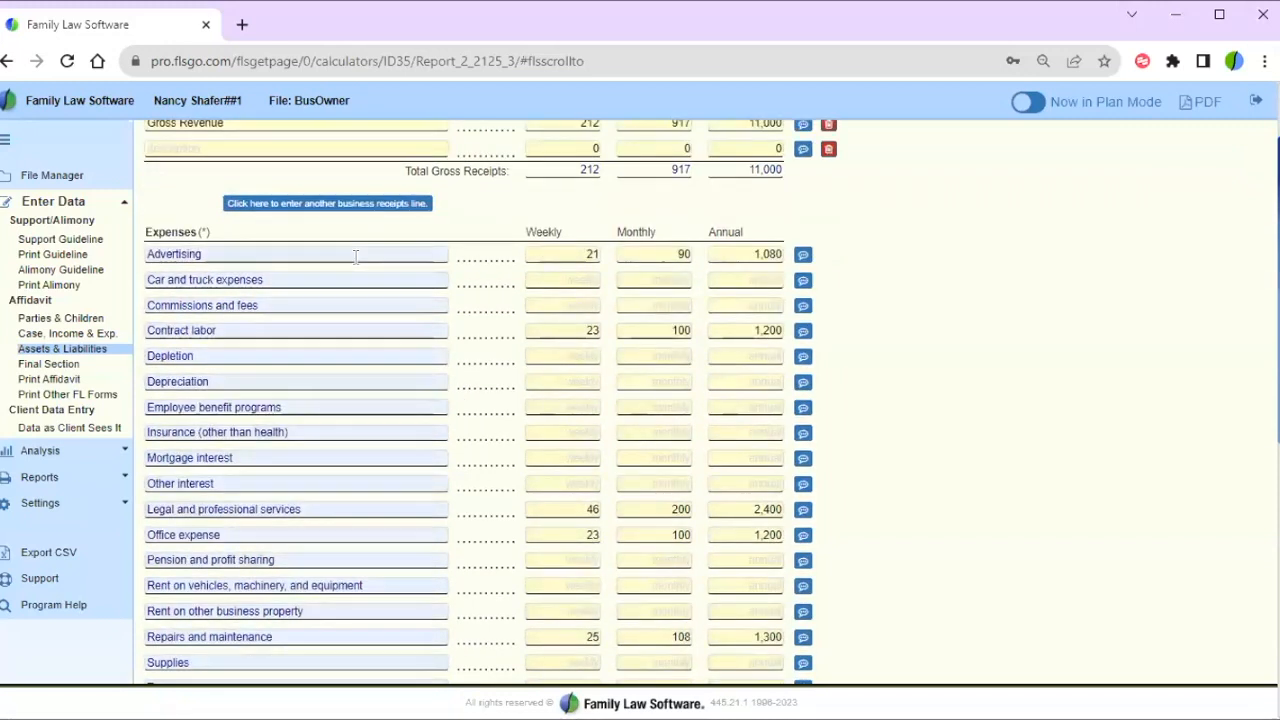
- Name the new line COGS with a (200) monthly amount, recalculating gross receipts to 8,600
{"action": "left_click", "coordinate": [297, 142]}
{"action": "type", "text": "COGS"}
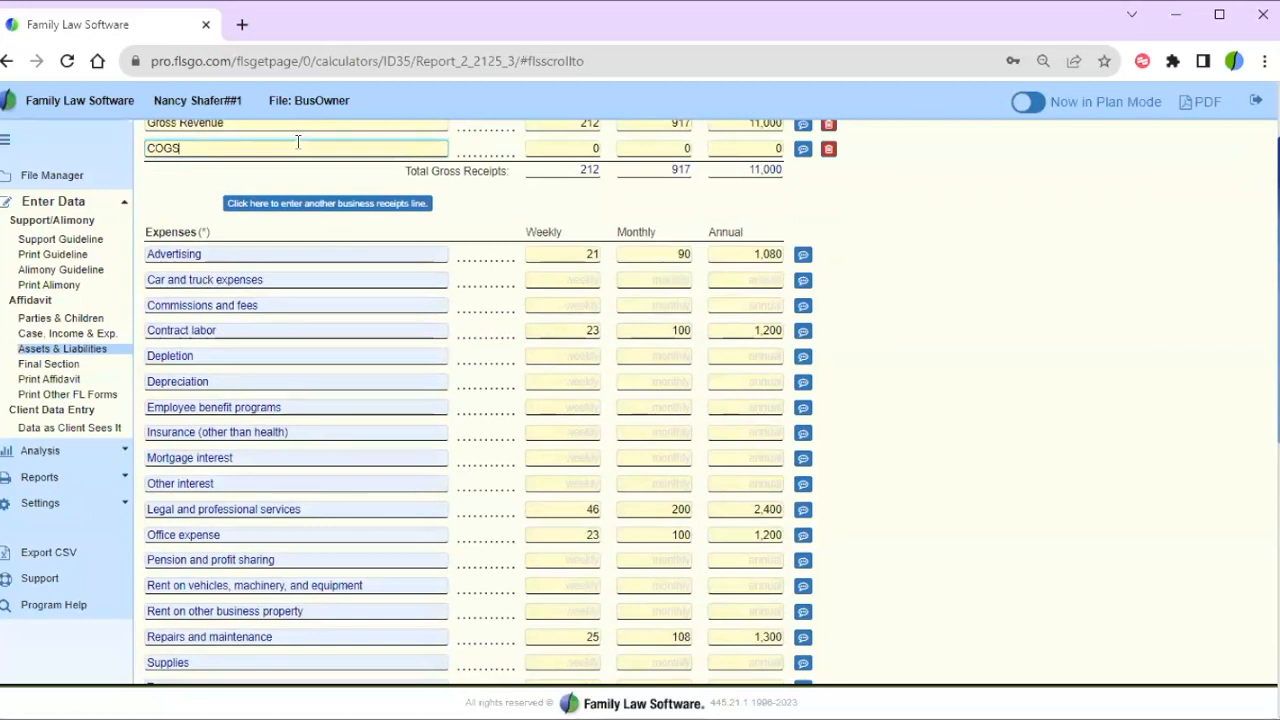
{"action": "key", "text": "Tab"}
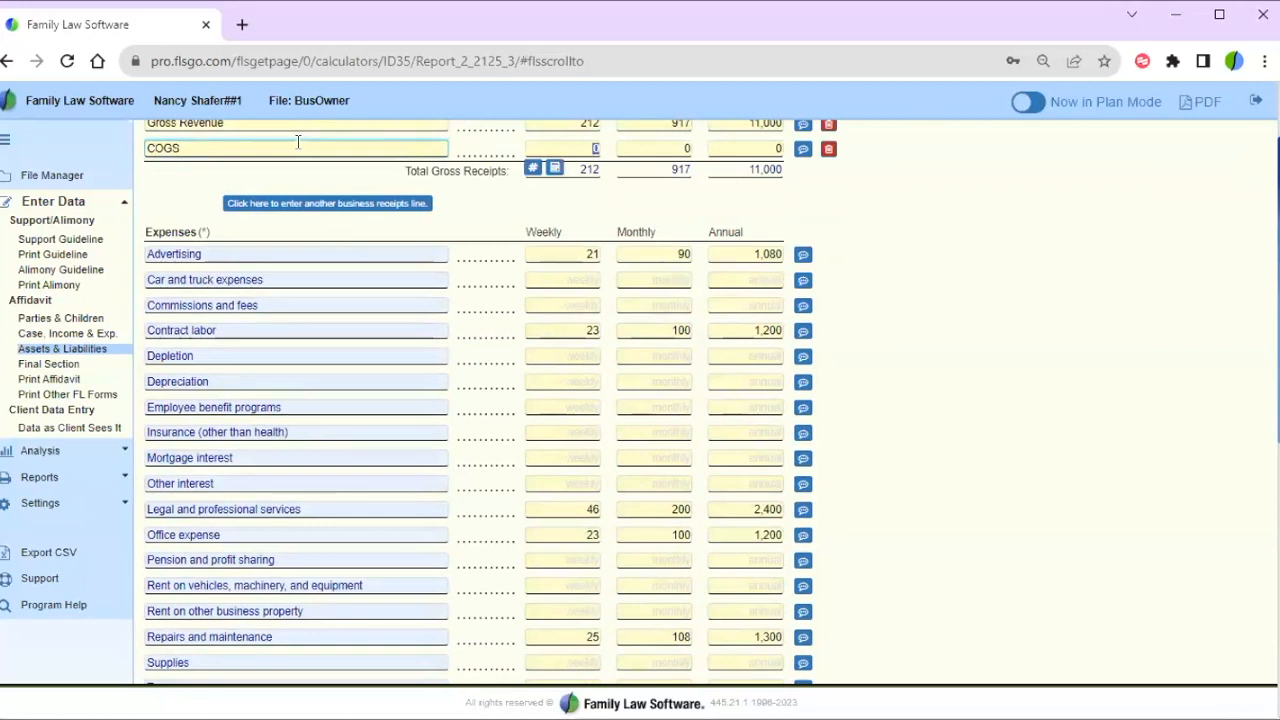
{"action": "key", "text": "Tab"}
{"action": "key", "text": "BackSpace"}
{"action": "type", "text": "(200)"}
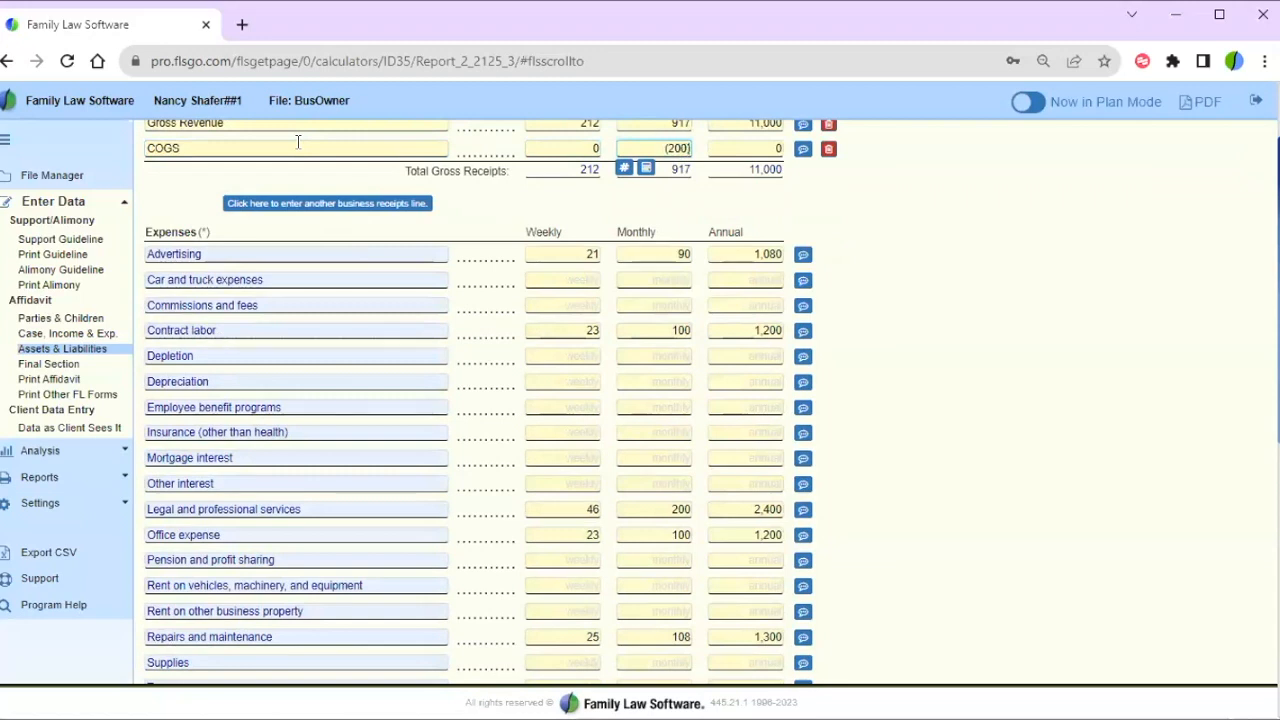
{"action": "key", "text": "Tab"}
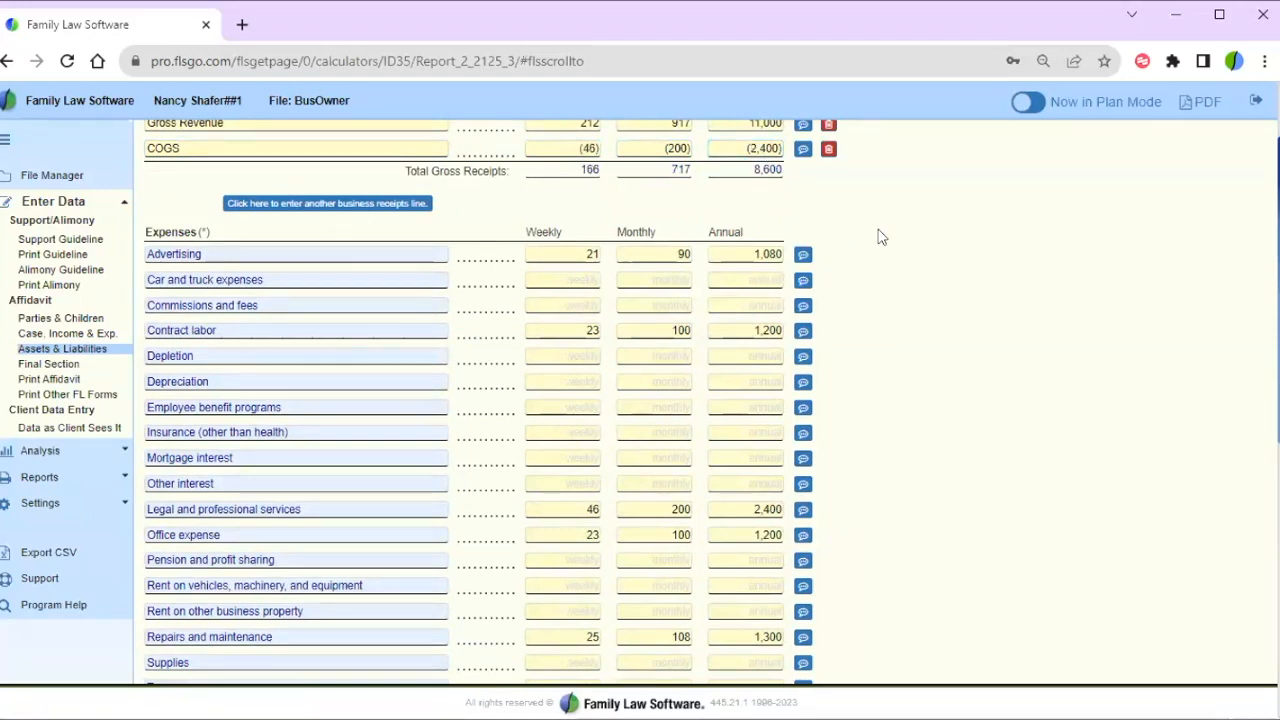
{"action": "scroll", "coordinate": [877, 234], "scroll_direction": "up", "scroll_amount": 2}
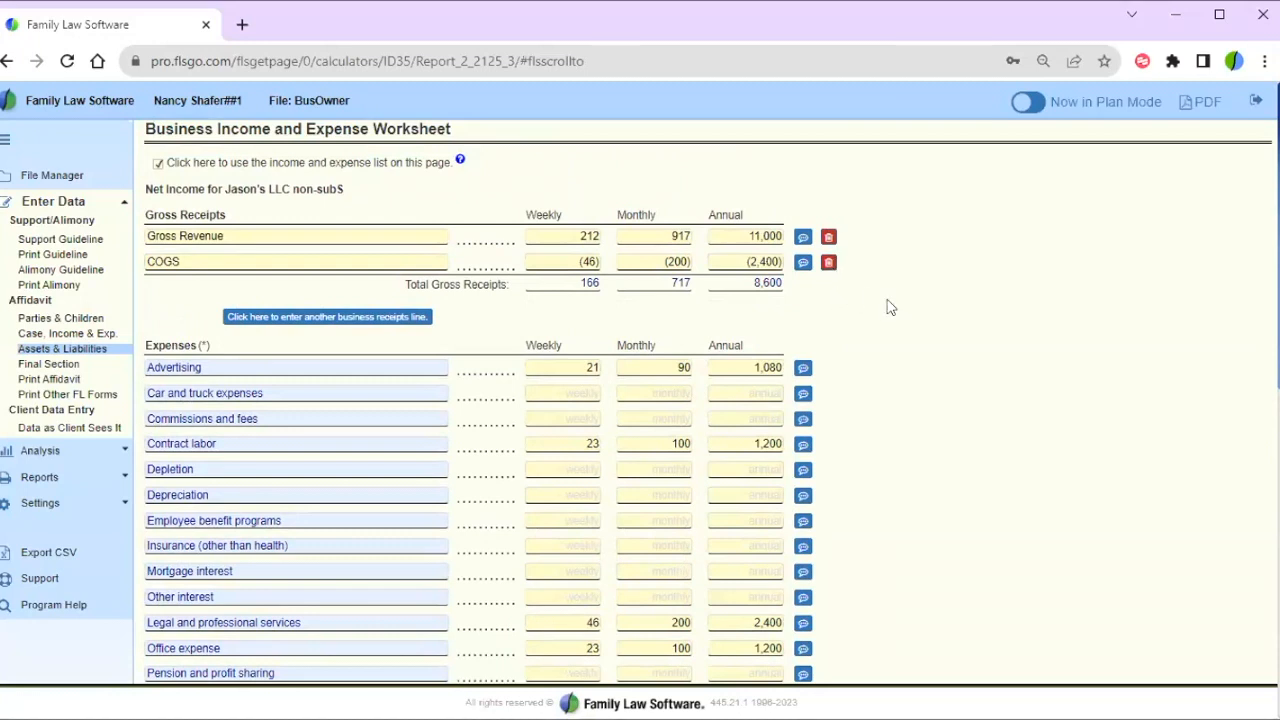
{"action": "scroll", "coordinate": [888, 307], "scroll_direction": "down", "scroll_amount": 7}
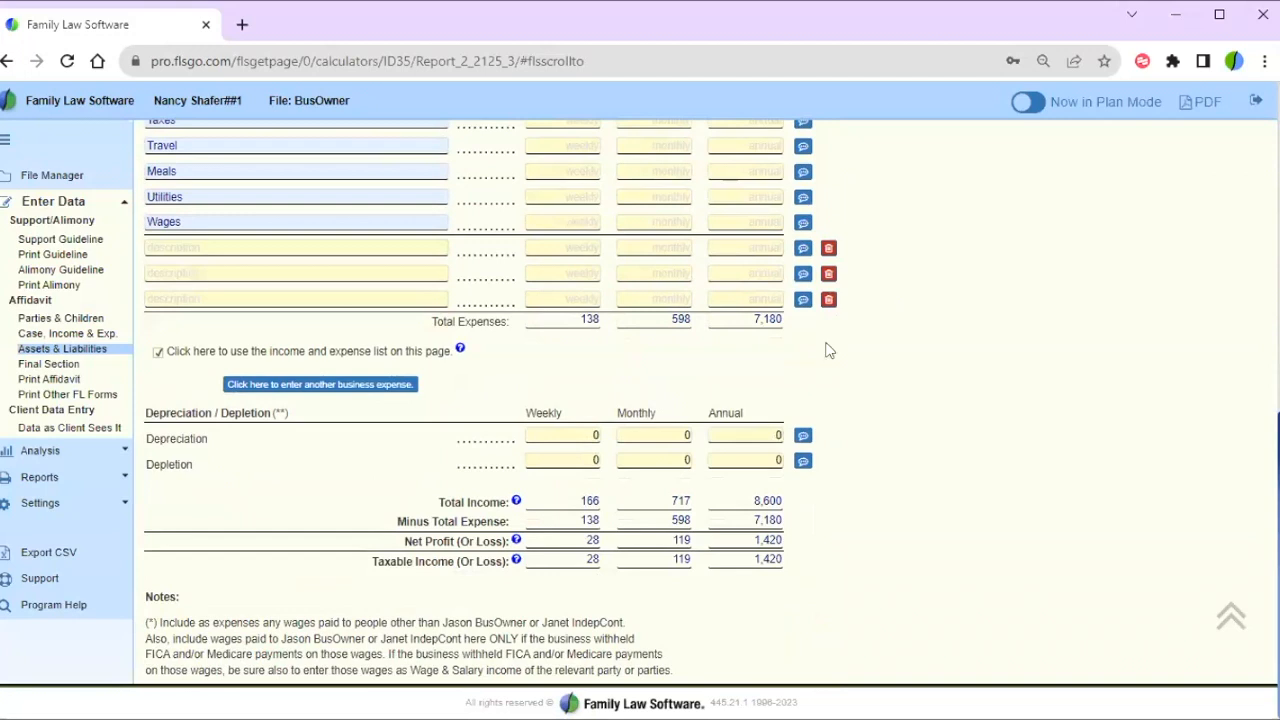
{"action": "scroll", "coordinate": [790, 543], "scroll_direction": "up", "scroll_amount": 1}
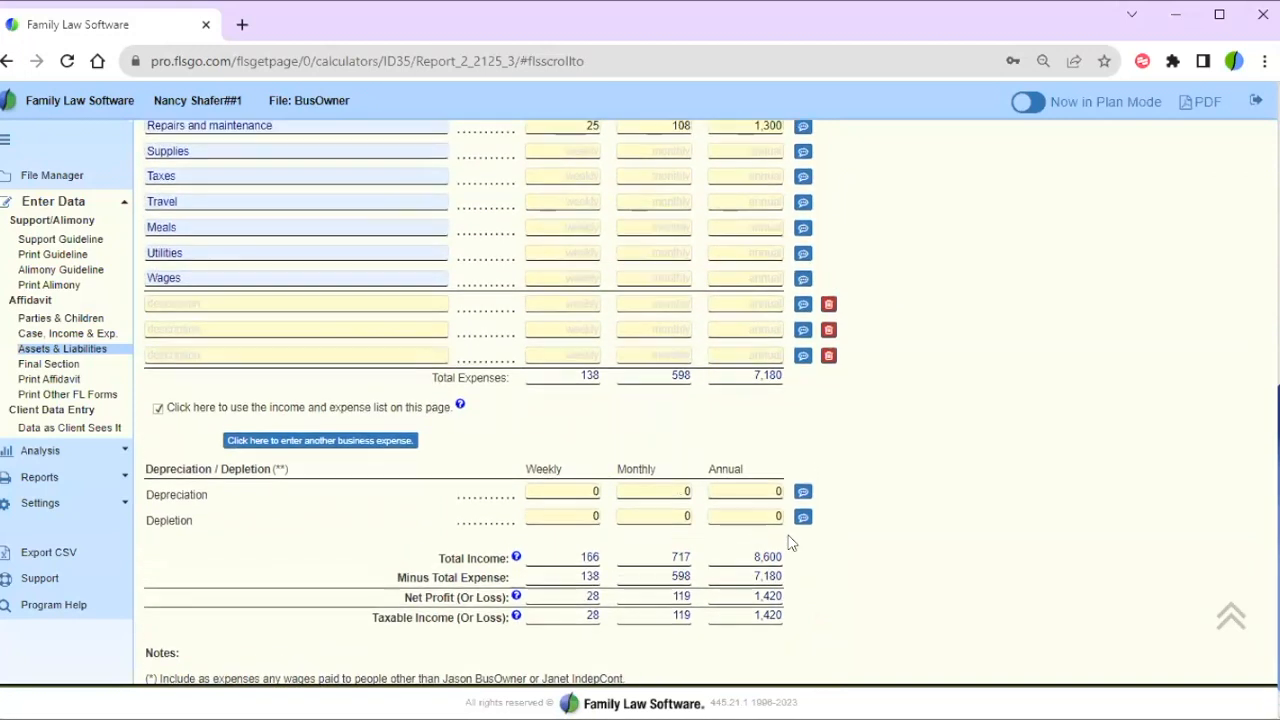
{"action": "scroll", "coordinate": [790, 543], "scroll_direction": "up", "scroll_amount": 8}
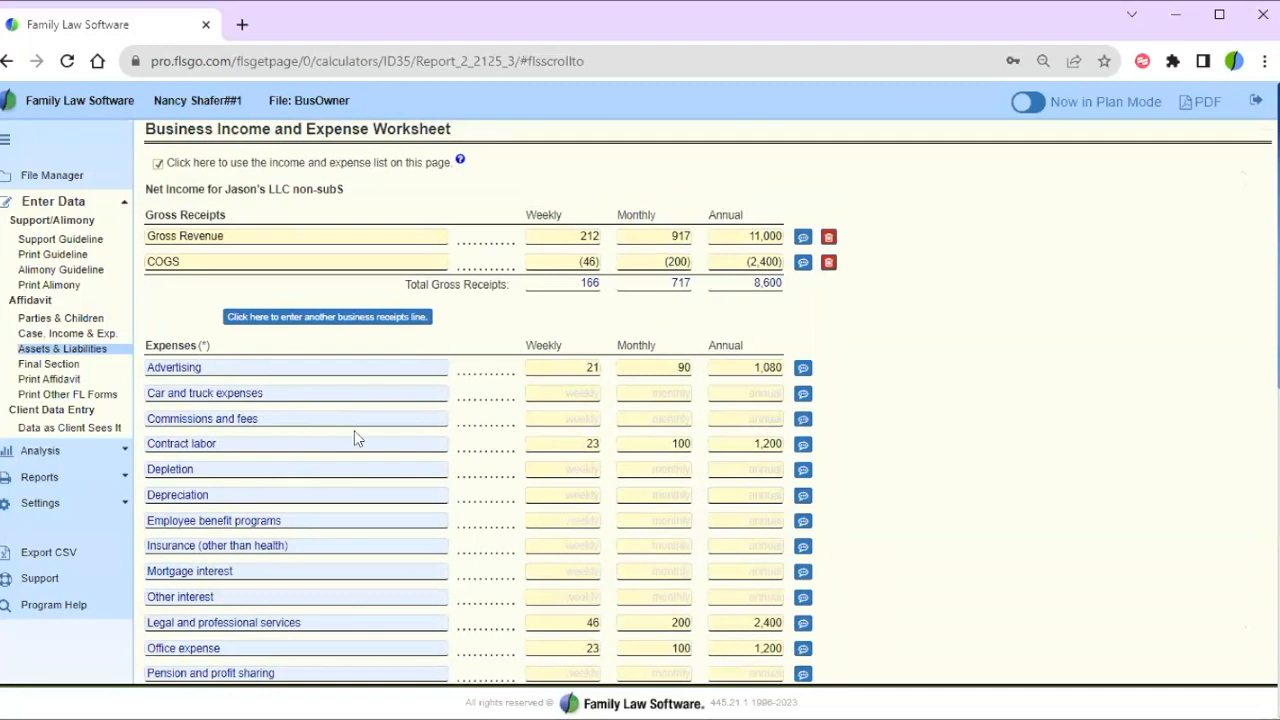
{"action": "scroll", "coordinate": [955, 425], "scroll_direction": "down", "scroll_amount": 2}
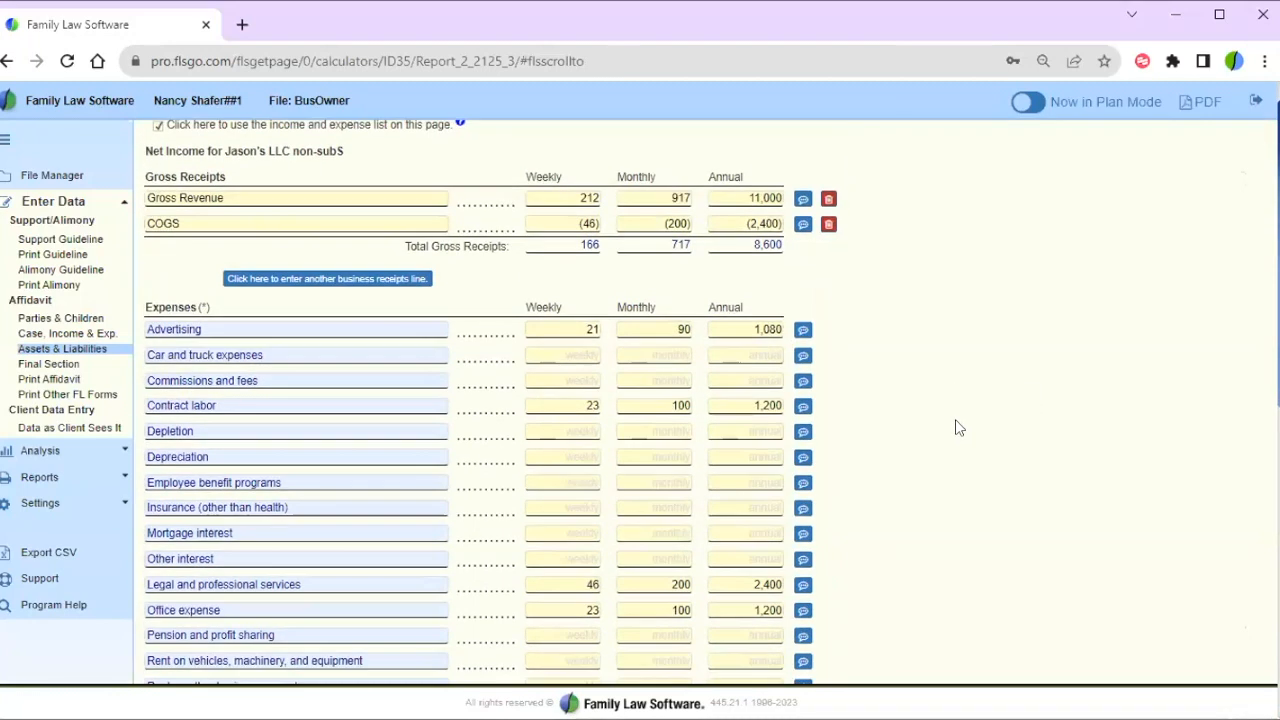
{"action": "scroll", "coordinate": [955, 428], "scroll_direction": "down", "scroll_amount": 1}
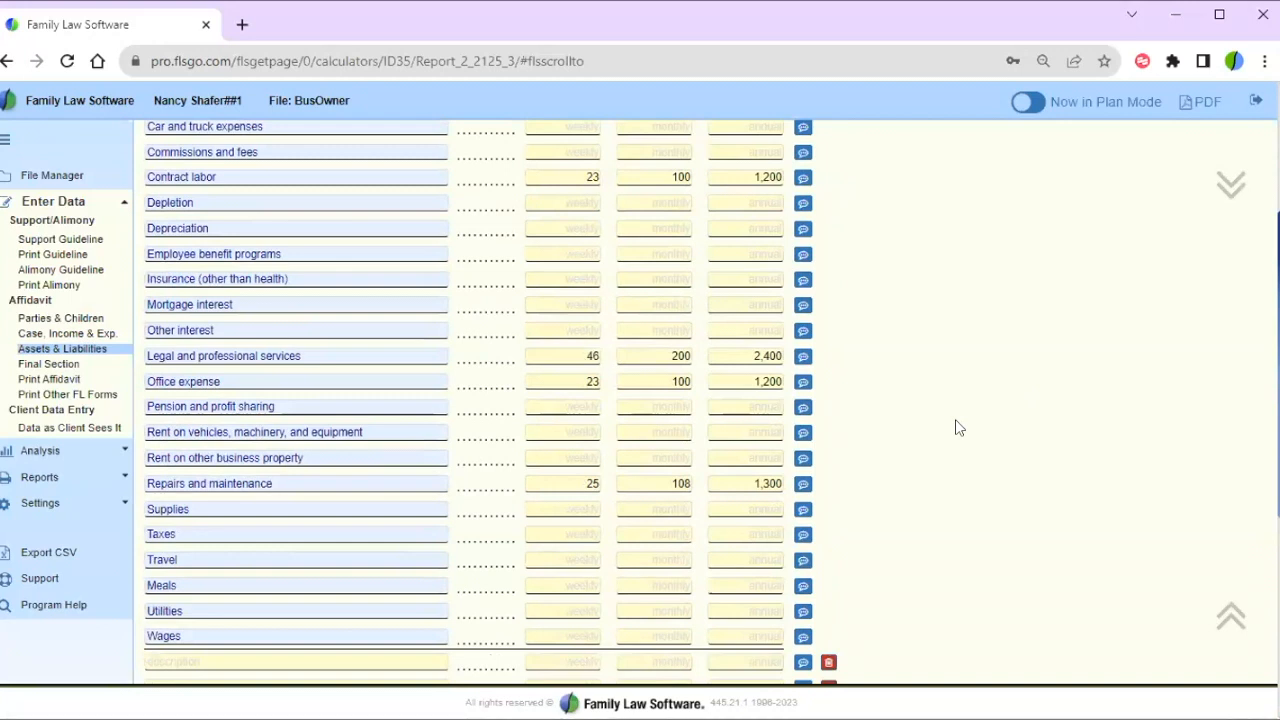
{"action": "scroll", "coordinate": [955, 428], "scroll_direction": "up", "scroll_amount": 1}
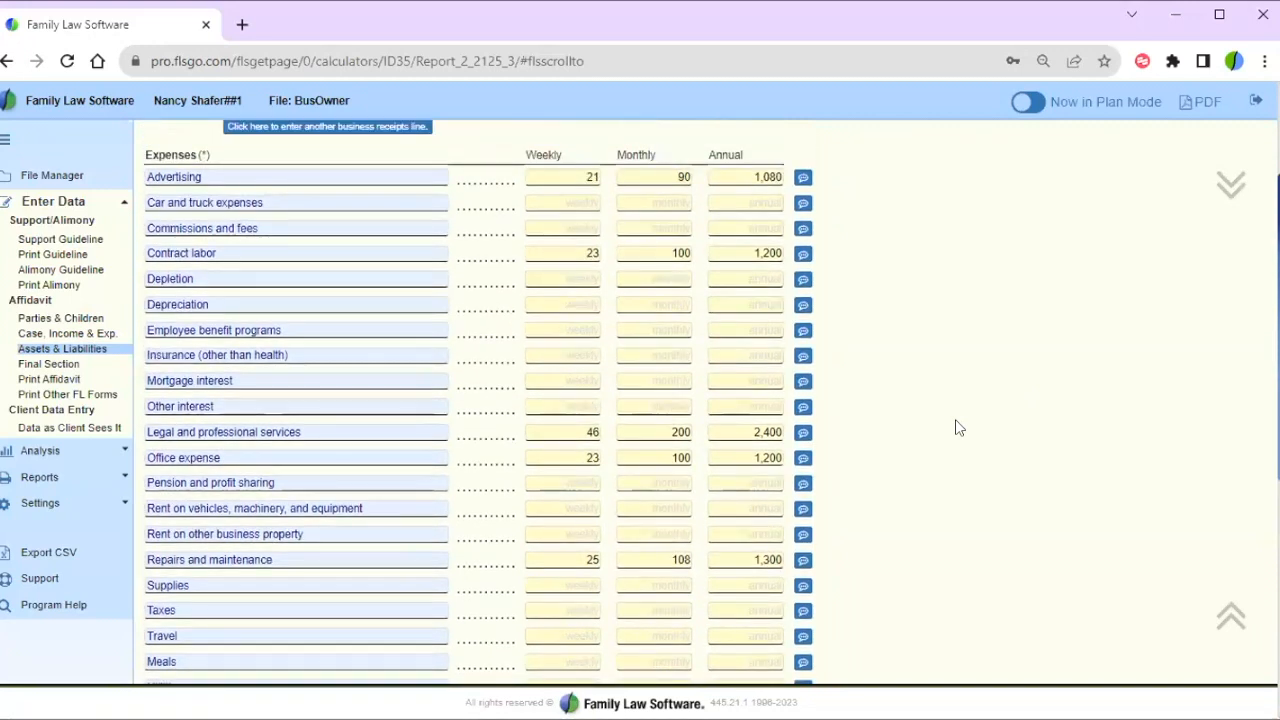
{"action": "scroll", "coordinate": [955, 428], "scroll_direction": "down", "scroll_amount": 1}
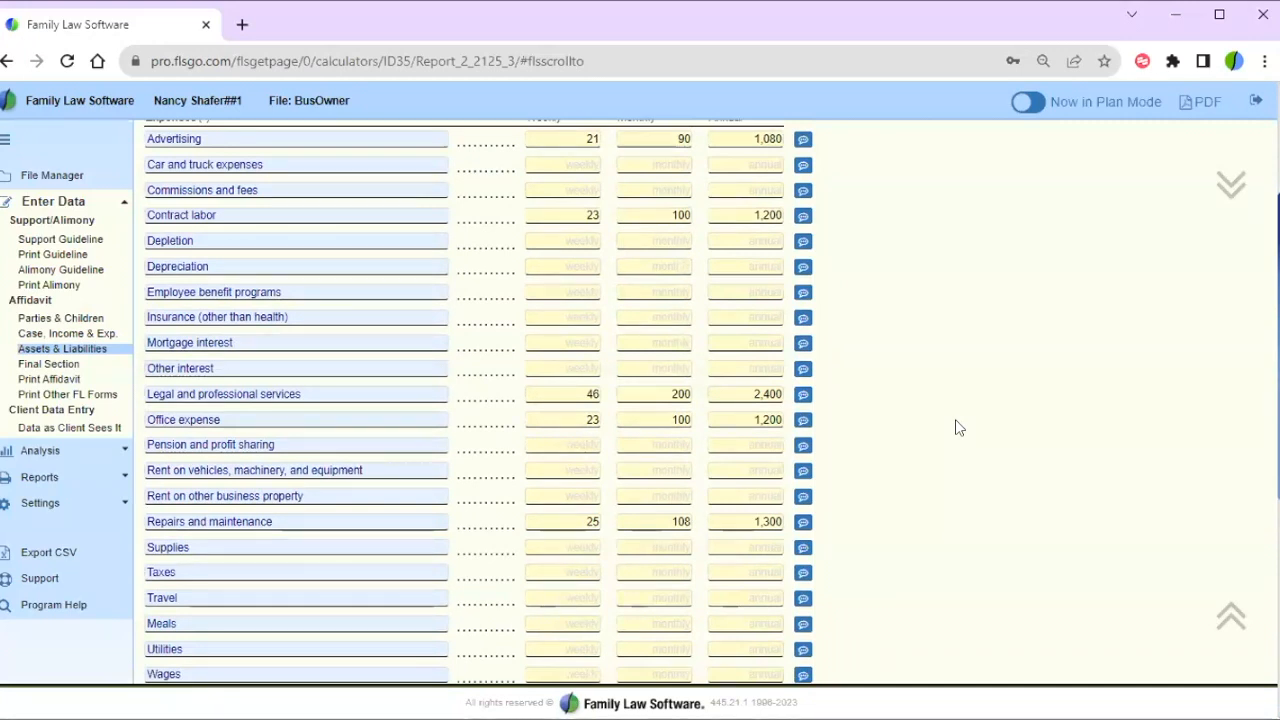
{"action": "scroll", "coordinate": [955, 428], "scroll_direction": "down", "scroll_amount": 9}
{"action": "scroll", "coordinate": [955, 420], "scroll_direction": "down", "scroll_amount": 1}
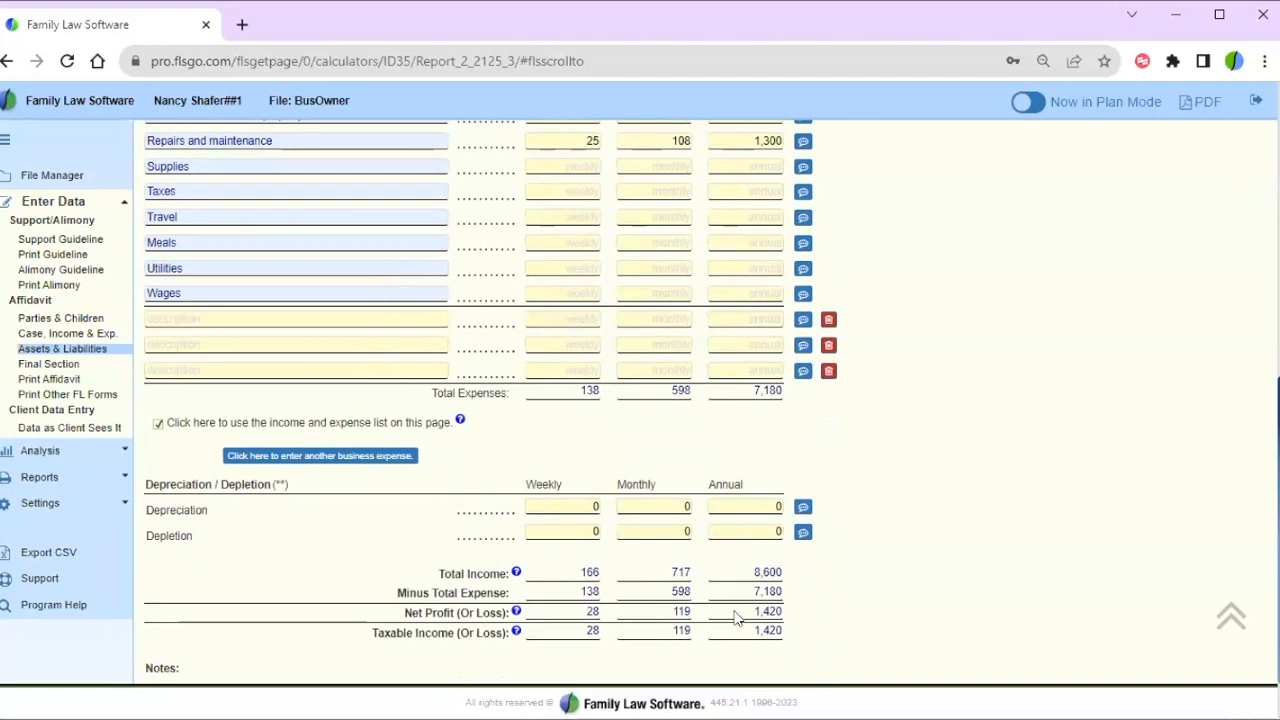
{"action": "left_click_drag", "start_coordinate": [756, 611], "coordinate": [790, 622]}
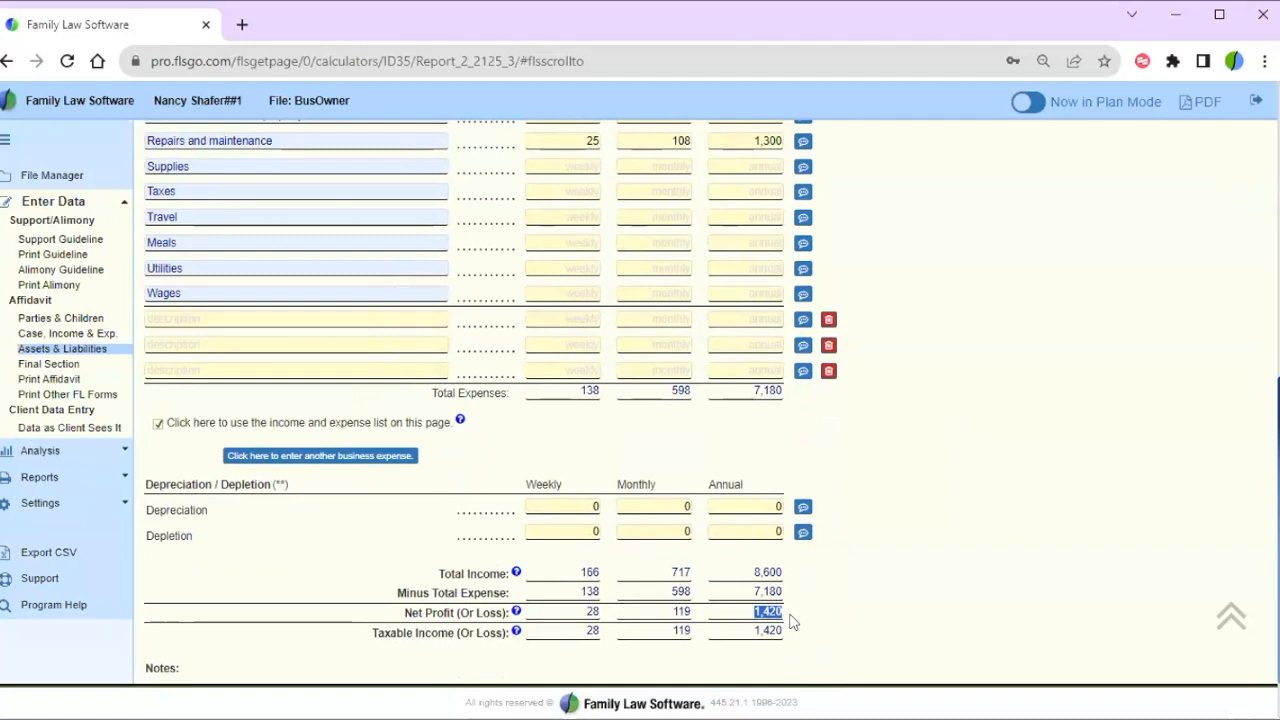
{"action": "left_click", "coordinate": [847, 601]}
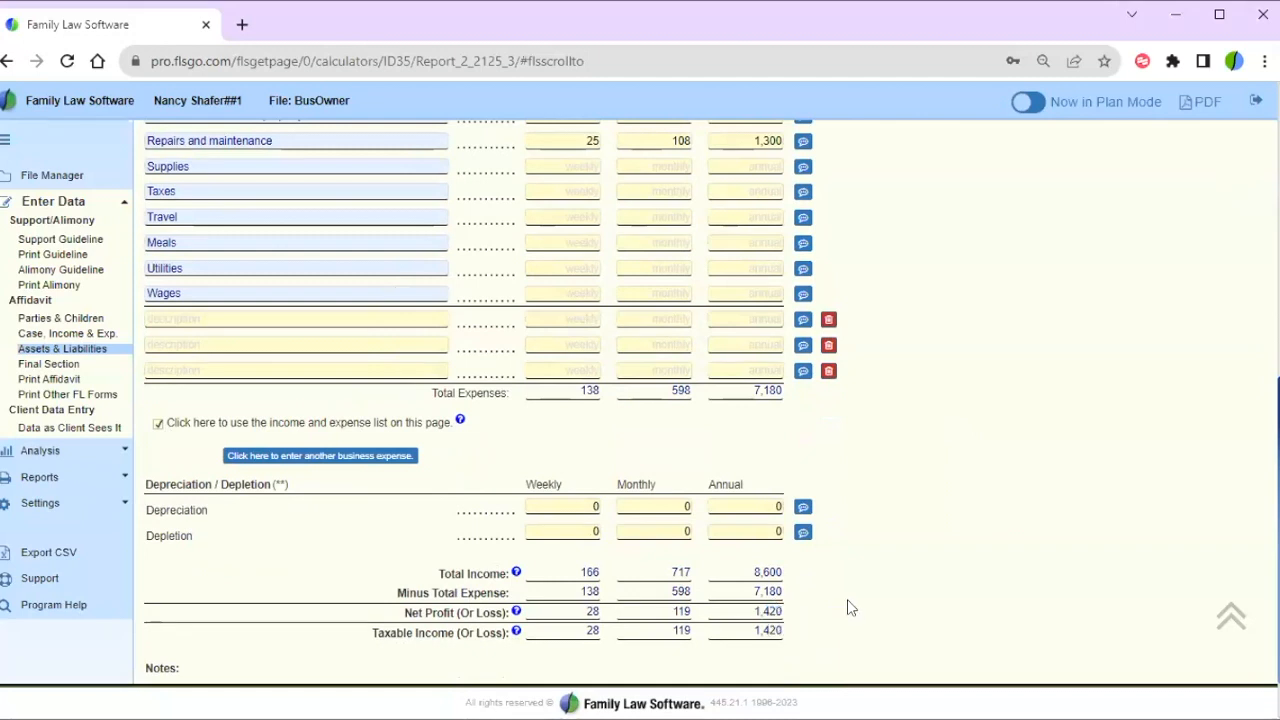
{"action": "scroll", "coordinate": [847, 607], "scroll_direction": "up", "scroll_amount": 6}
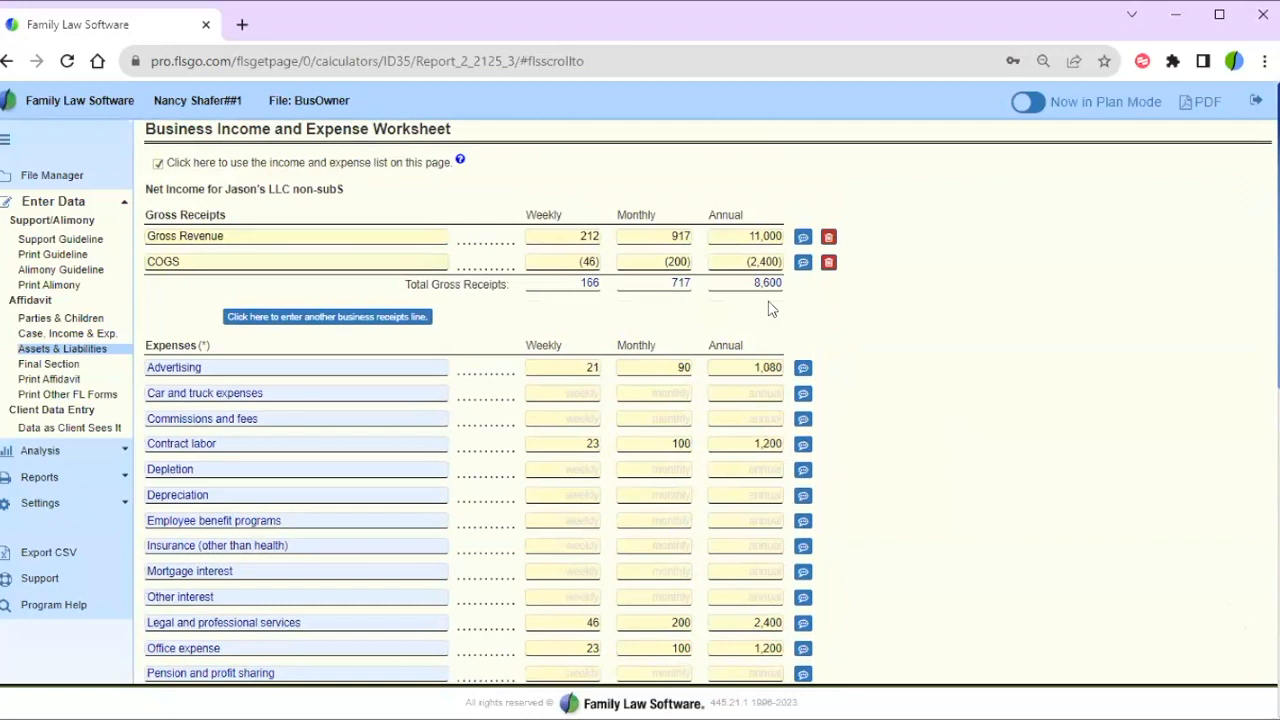
- Delete the COGS line, verify income 11,000 and net profit 3,820, and return to the business page
{"action": "left_click", "coordinate": [827, 257]}
{"action": "left_click", "coordinate": [772, 191]}
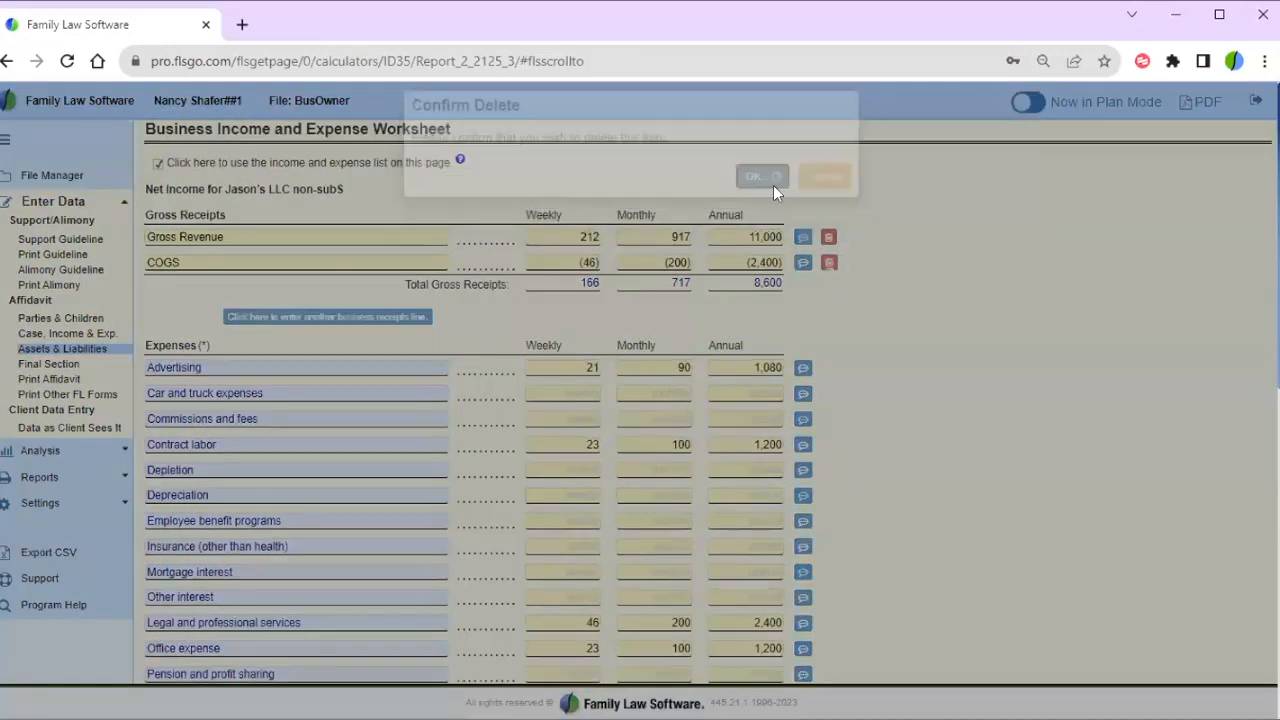
{"action": "scroll", "coordinate": [871, 296], "scroll_direction": "down", "scroll_amount": 6}
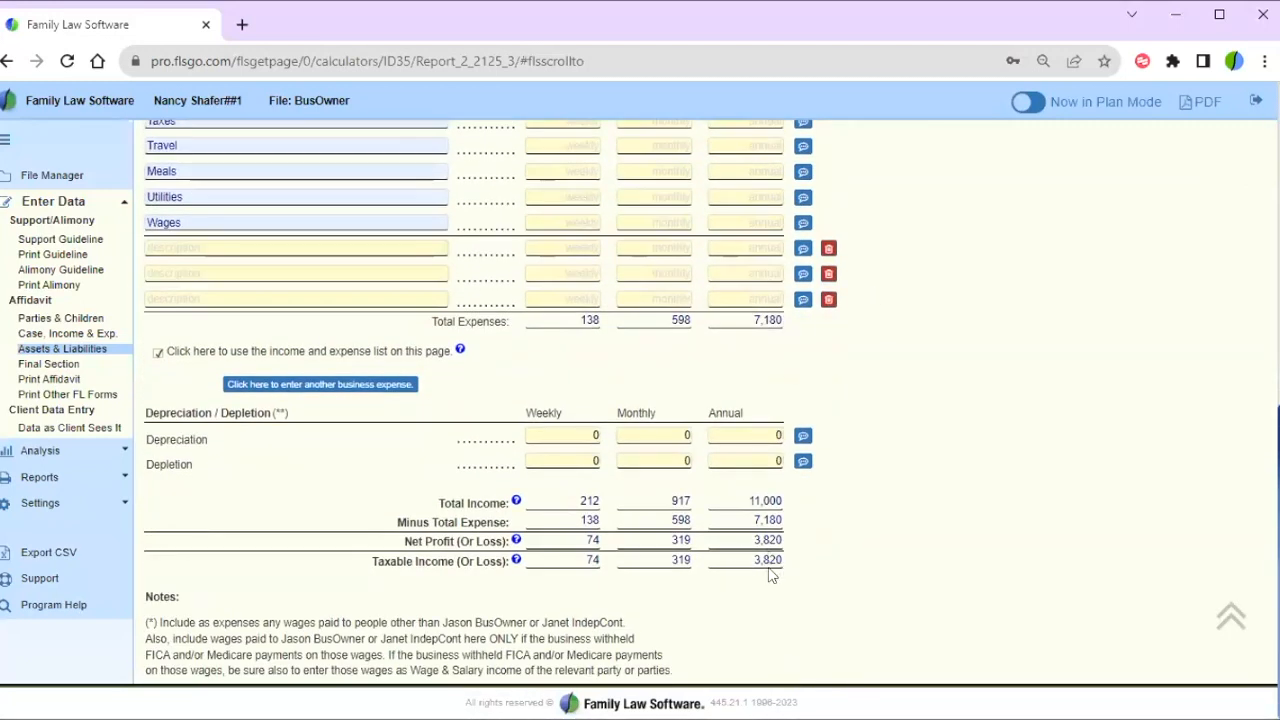
{"action": "left_click", "coordinate": [289, 387]}
{"action": "left_click", "coordinate": [7, 65]}
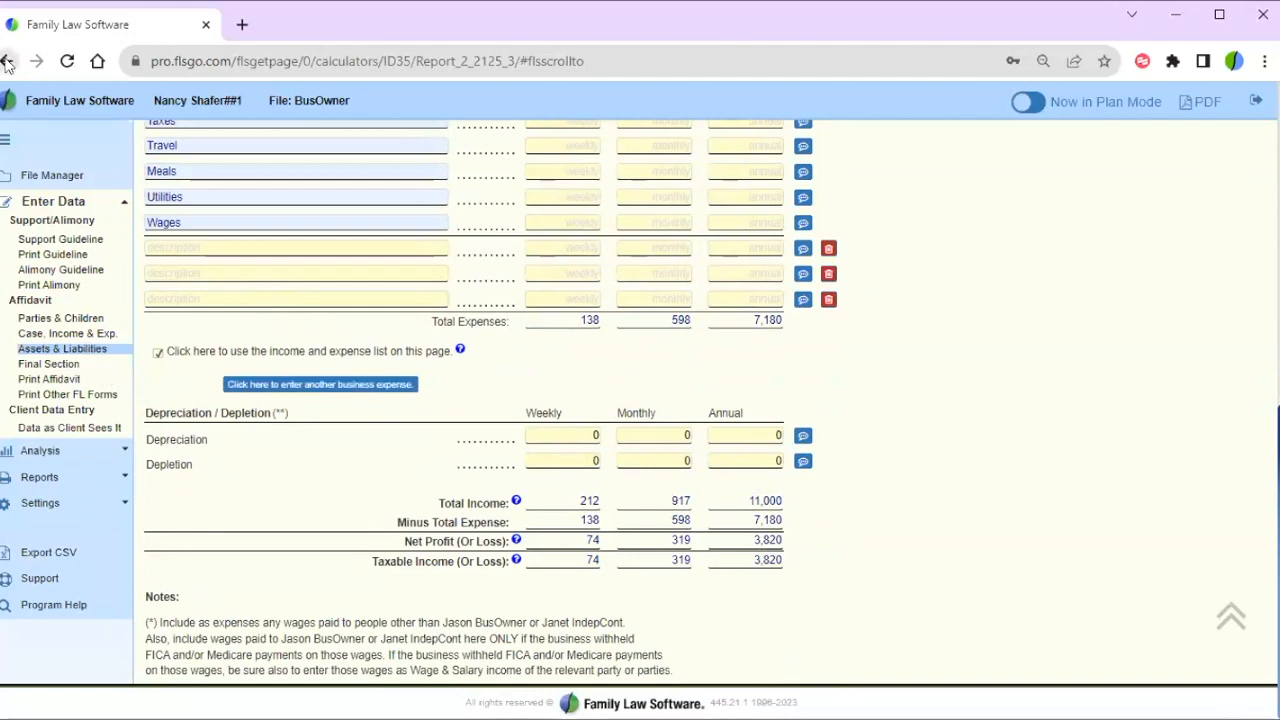
- Back on the business entry form, review the item 9 tax treatment question
{"action": "left_click", "coordinate": [7, 65]}
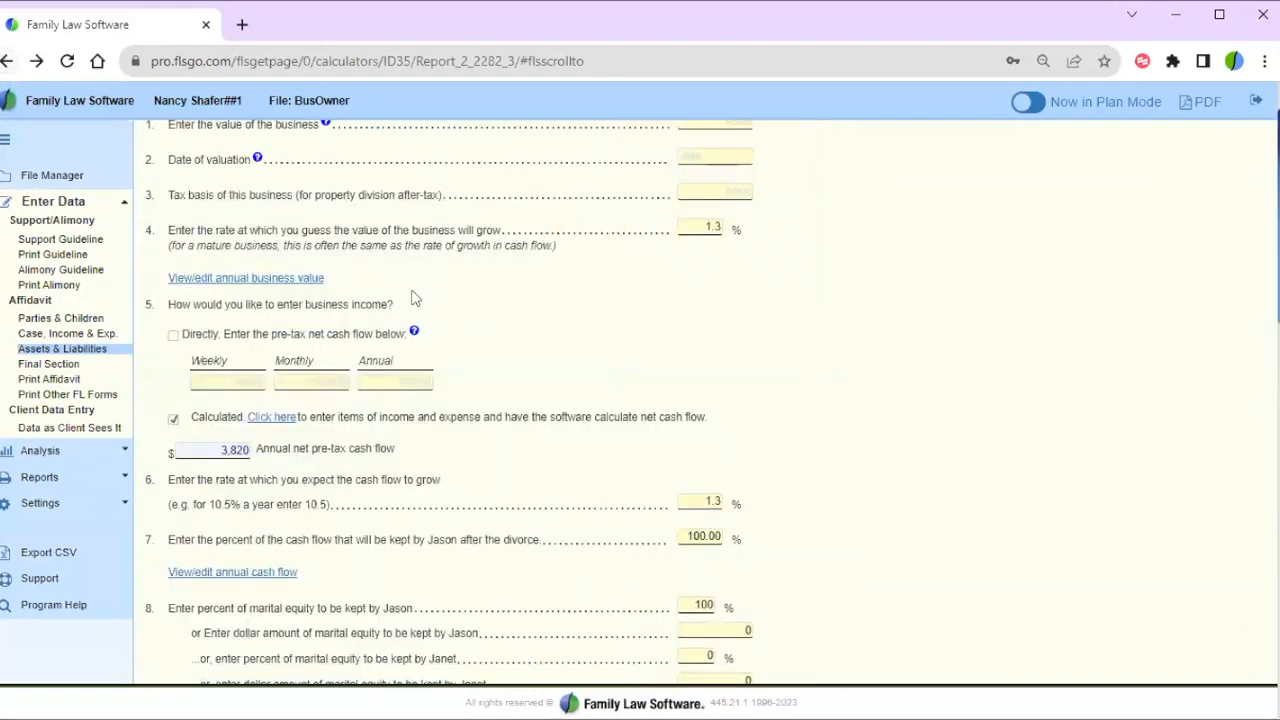
{"action": "scroll", "coordinate": [547, 316], "scroll_direction": "down", "scroll_amount": 3}
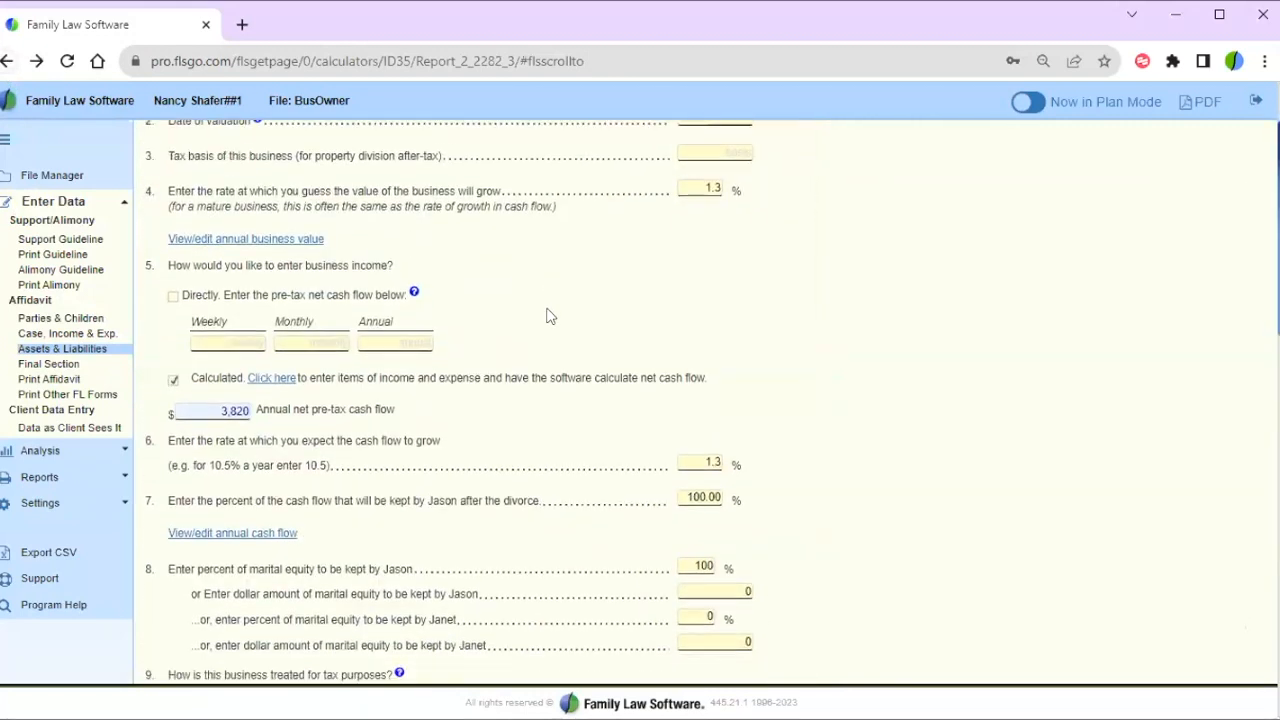
{"action": "scroll", "coordinate": [547, 316], "scroll_direction": "down", "scroll_amount": 3}
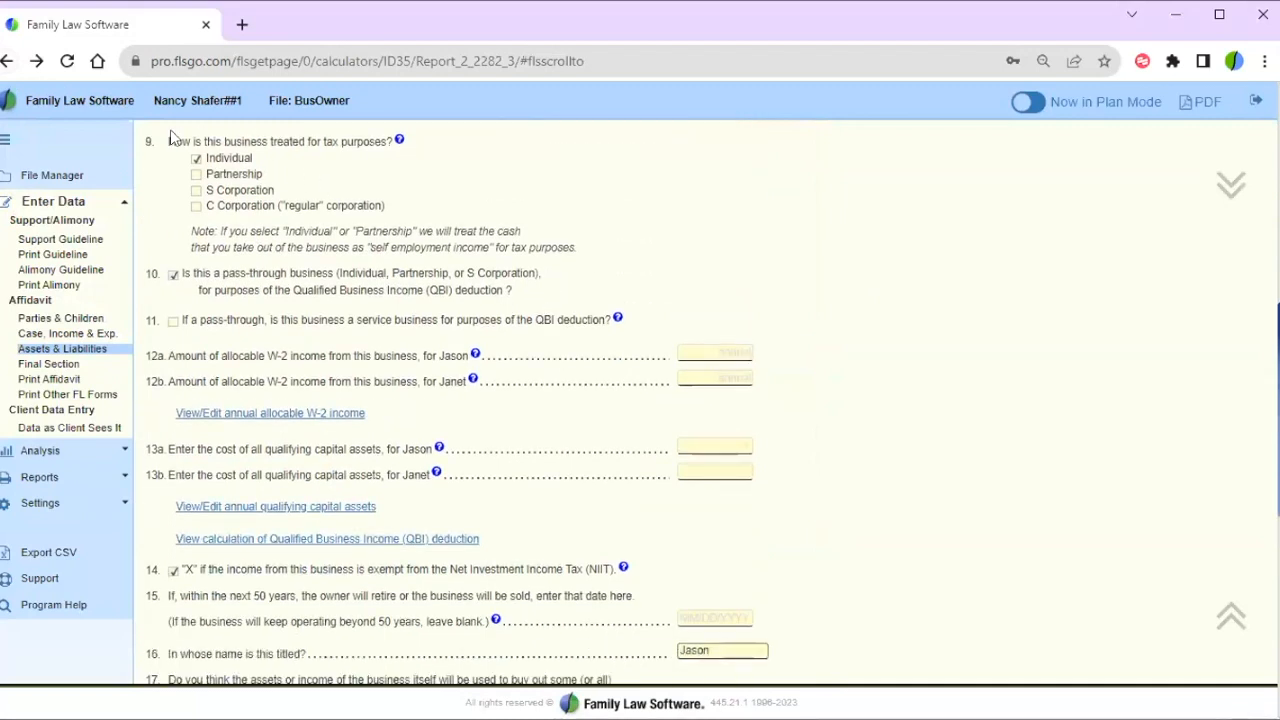
{"action": "left_click_drag", "start_coordinate": [194, 141], "coordinate": [390, 142]}
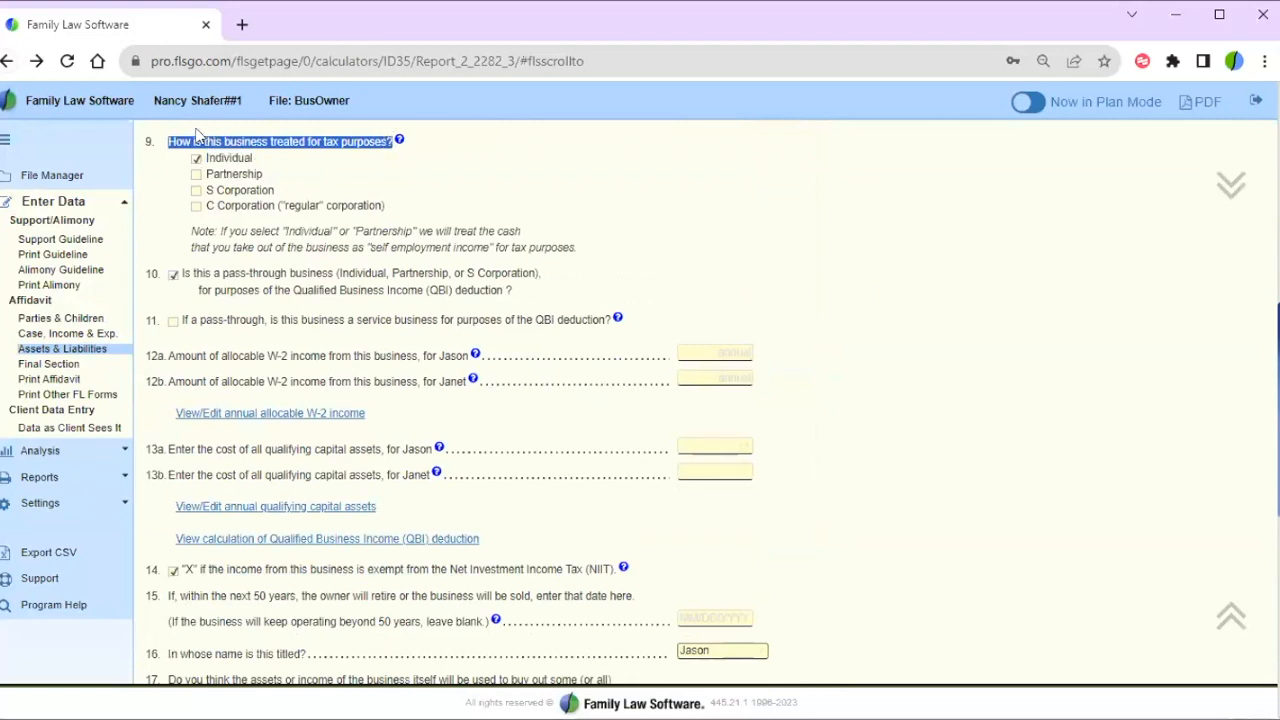
{"action": "left_click_drag", "start_coordinate": [145, 145], "coordinate": [393, 141]}
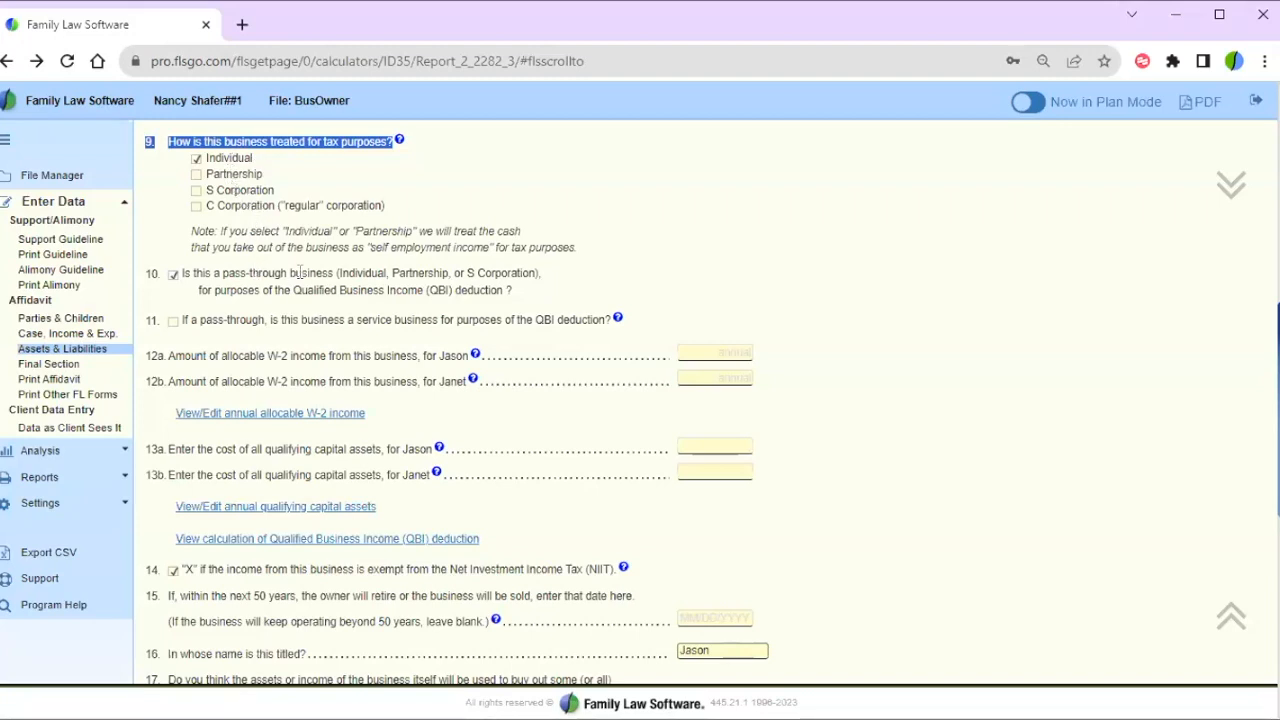
- Review item 10's pass-through QBI deduction question and item 11's service business question
{"action": "left_click_drag", "start_coordinate": [148, 270], "coordinate": [541, 281]}
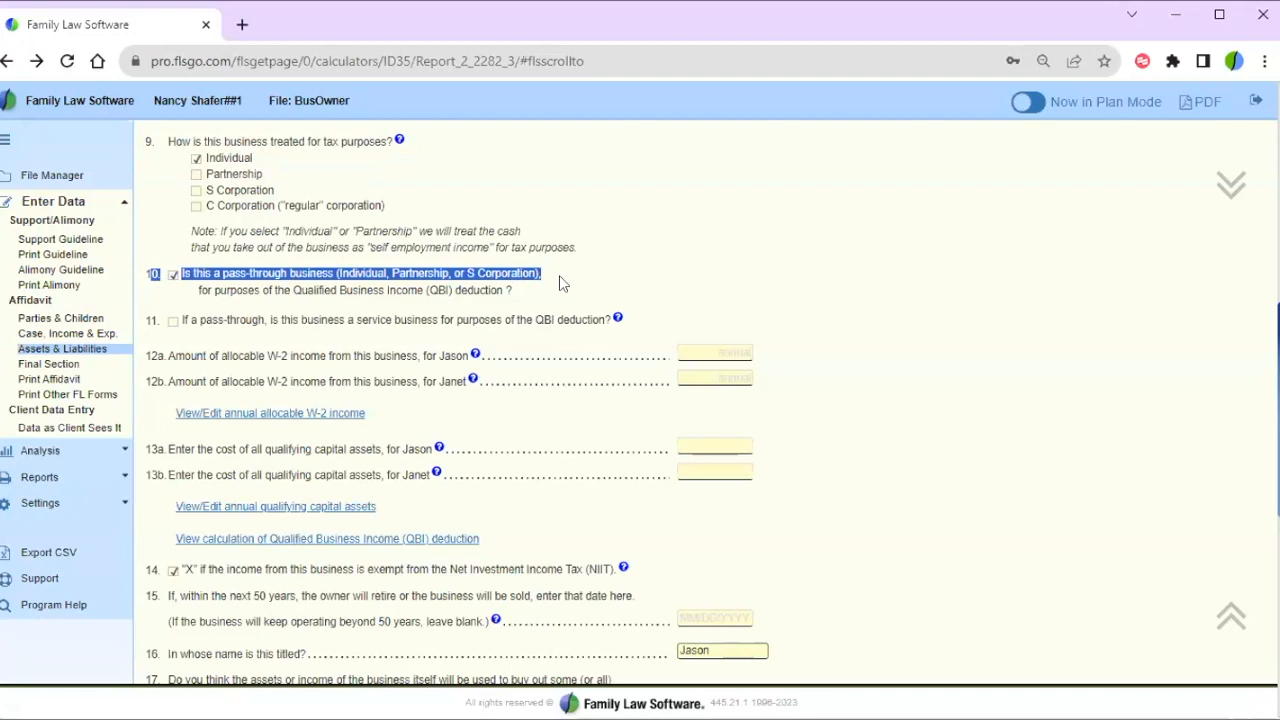
{"action": "left_click", "coordinate": [559, 280]}
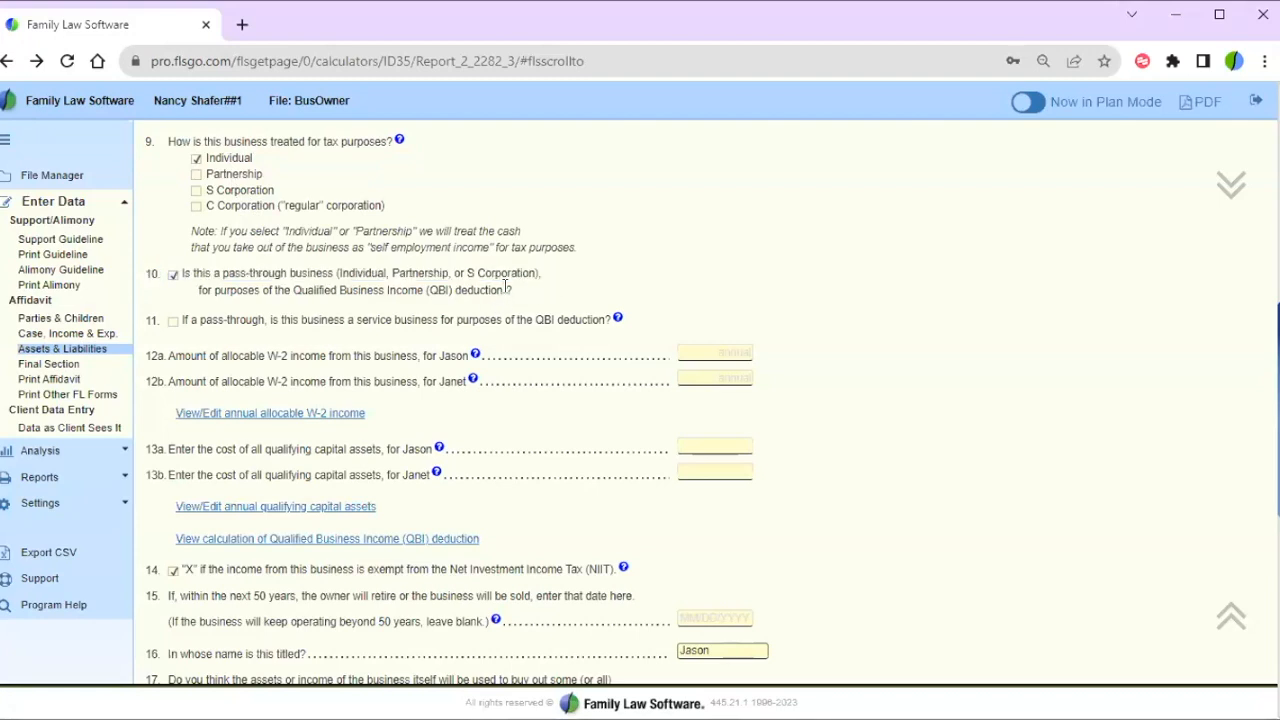
{"action": "left_click_drag", "start_coordinate": [508, 288], "coordinate": [197, 289]}
{"action": "left_click", "coordinate": [602, 273]}
{"action": "mouse_move", "coordinate": [196, 319]}
{"action": "left_mouse_down"}
{"action": "mouse_move", "coordinate": [436, 319]}
{"action": "mouse_move", "coordinate": [182, 319]}
{"action": "left_mouse_up"}
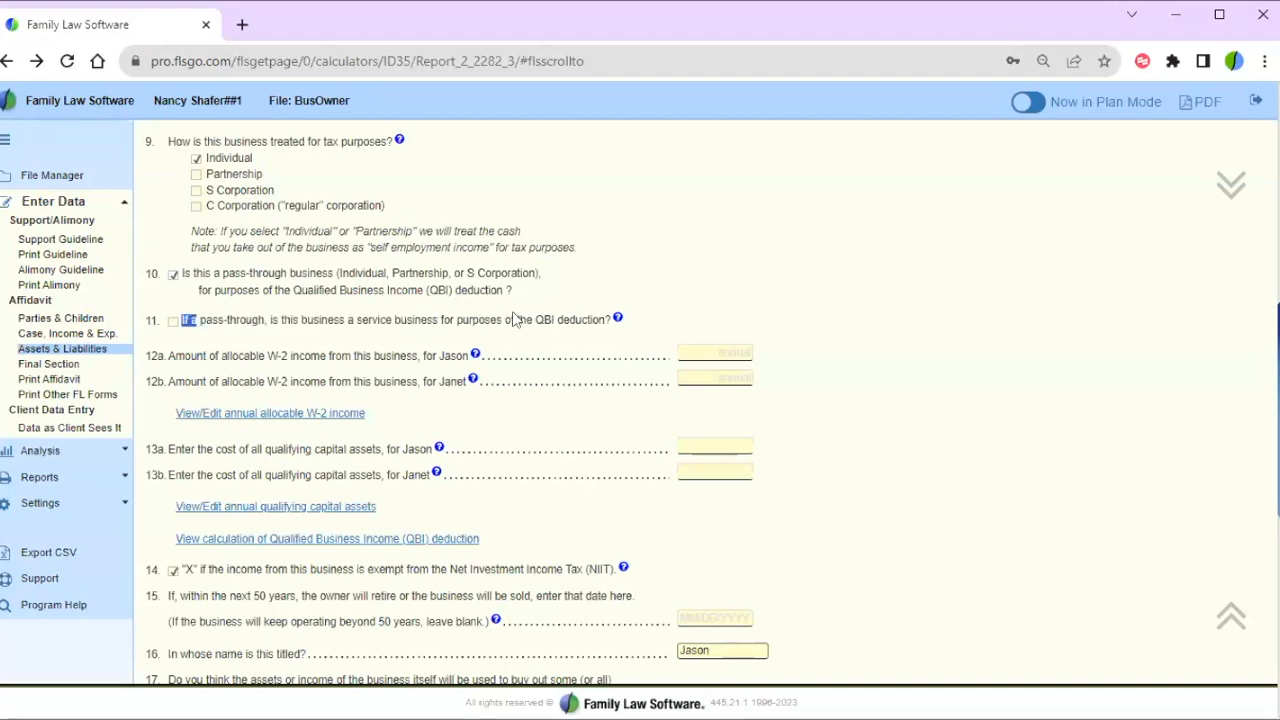
{"action": "left_click_drag", "start_coordinate": [566, 318], "coordinate": [588, 318]}
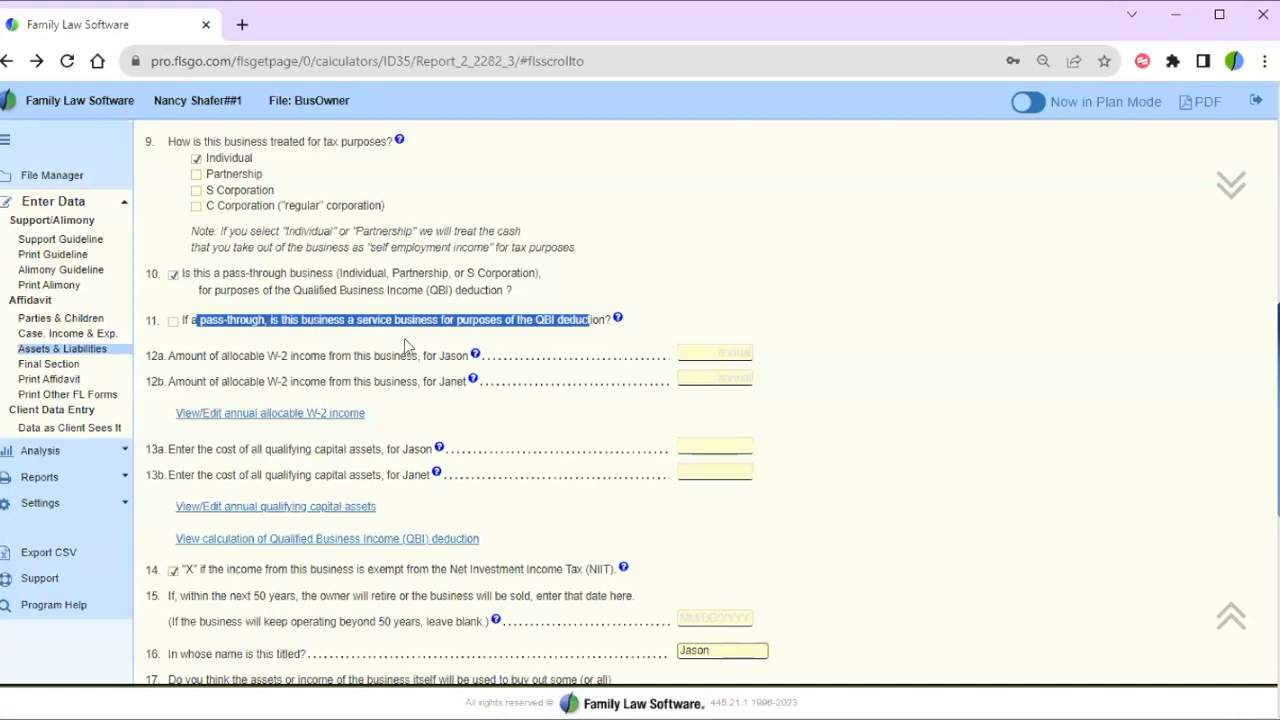
{"action": "left_click", "coordinate": [750, 314]}
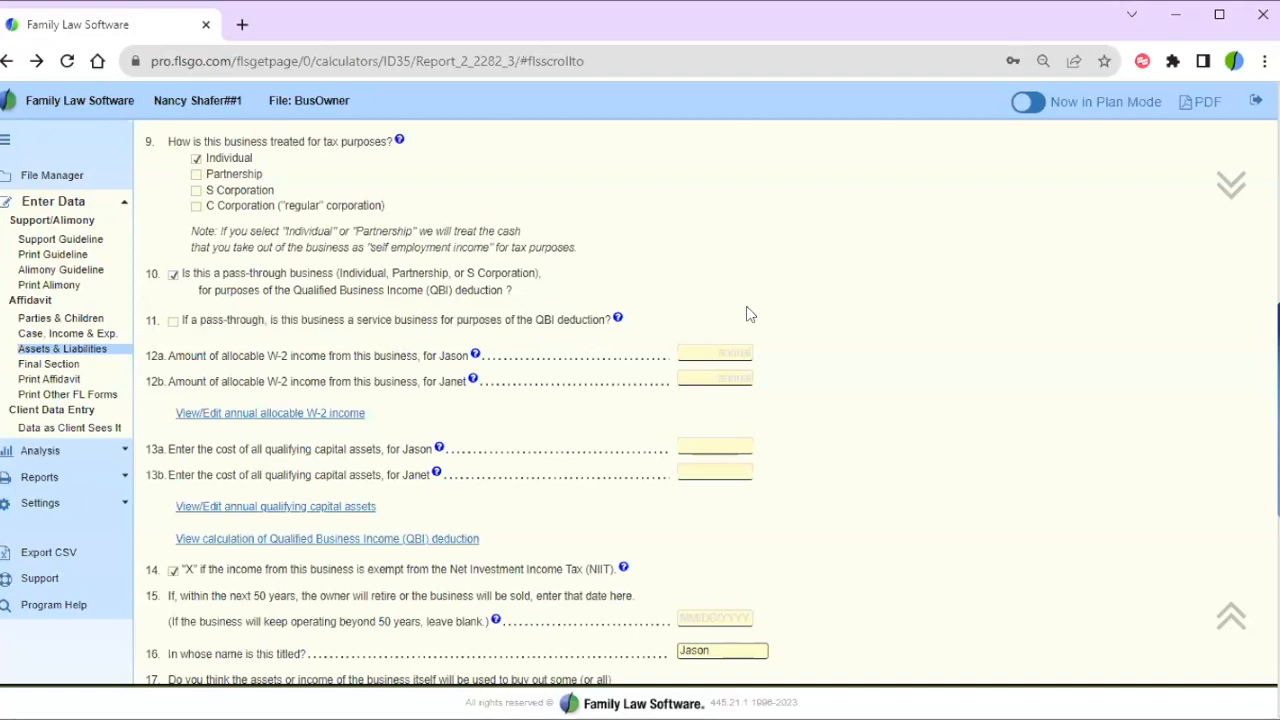
- Open the Qualified Business Income deduction calculation report
{"action": "scroll", "coordinate": [749, 303], "scroll_direction": "down", "scroll_amount": 1}
{"action": "scroll", "coordinate": [748, 303], "scroll_direction": "down", "scroll_amount": 1}
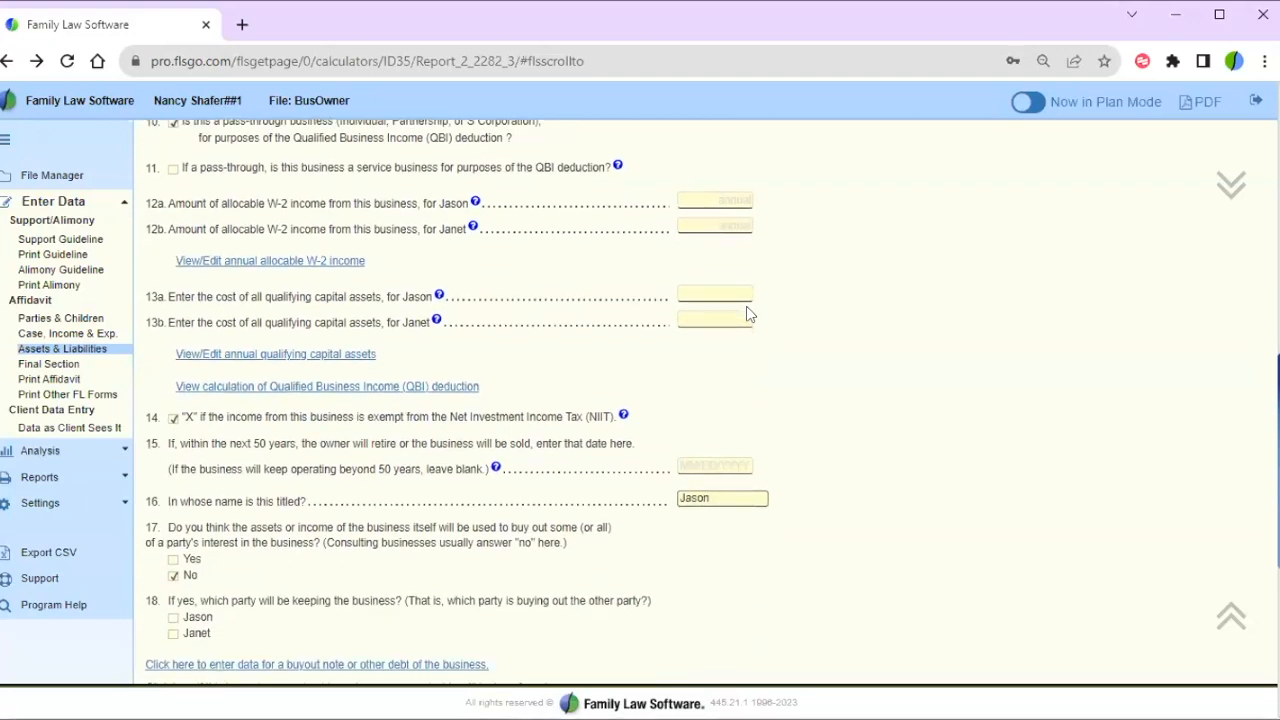
{"action": "scroll", "coordinate": [750, 314], "scroll_direction": "down", "scroll_amount": 1}
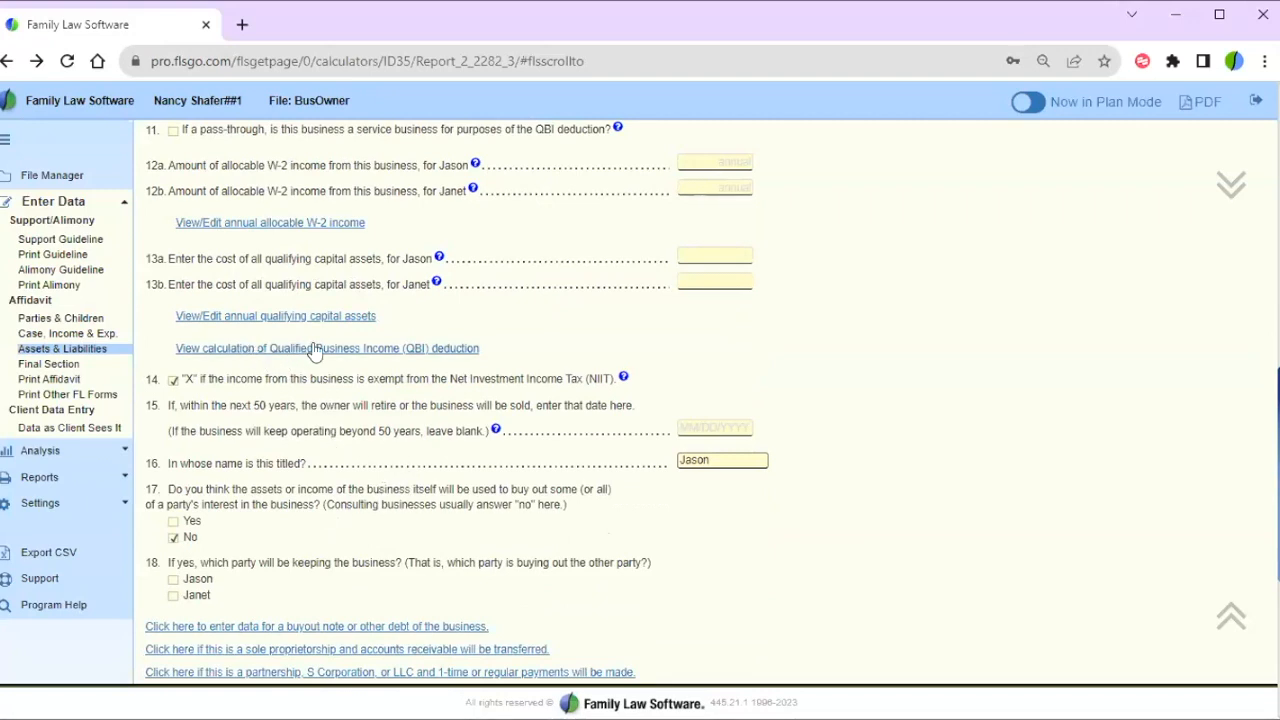
{"action": "left_click", "coordinate": [366, 352]}
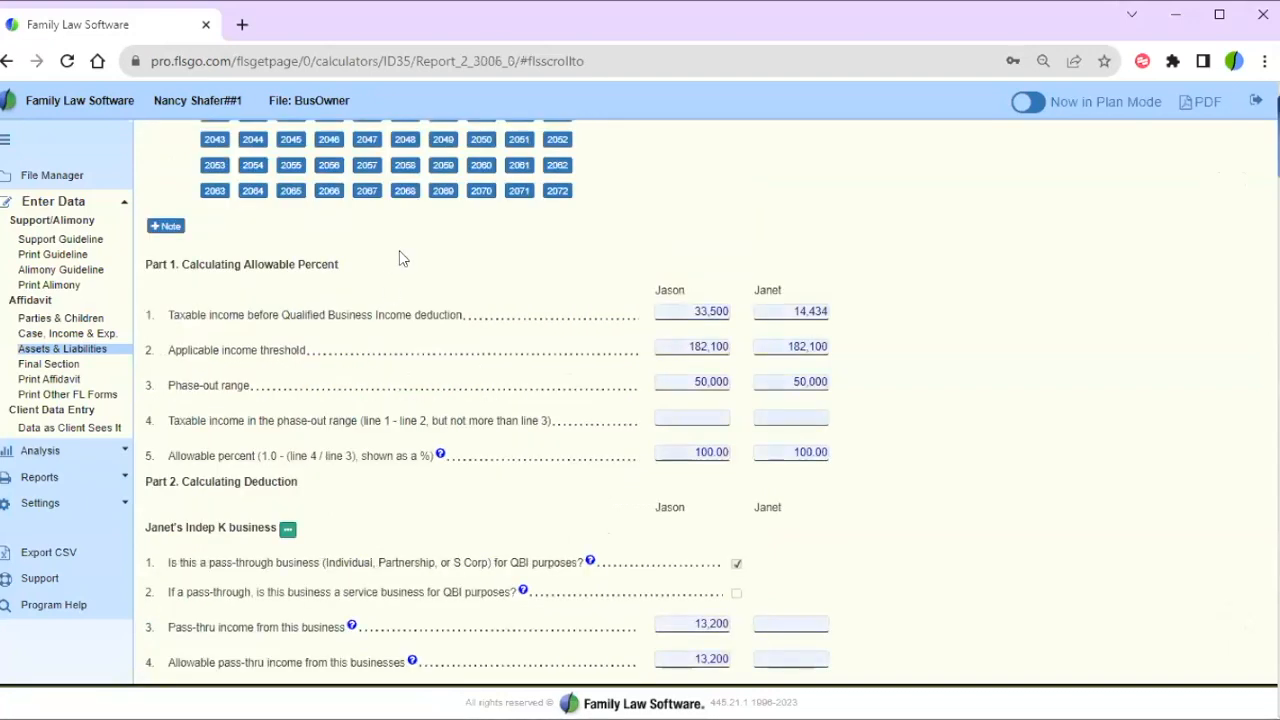
- Review the report heading, Part 1 allowable percentages and the applicable income threshold
{"action": "scroll", "coordinate": [402, 257], "scroll_direction": "up", "scroll_amount": 1}
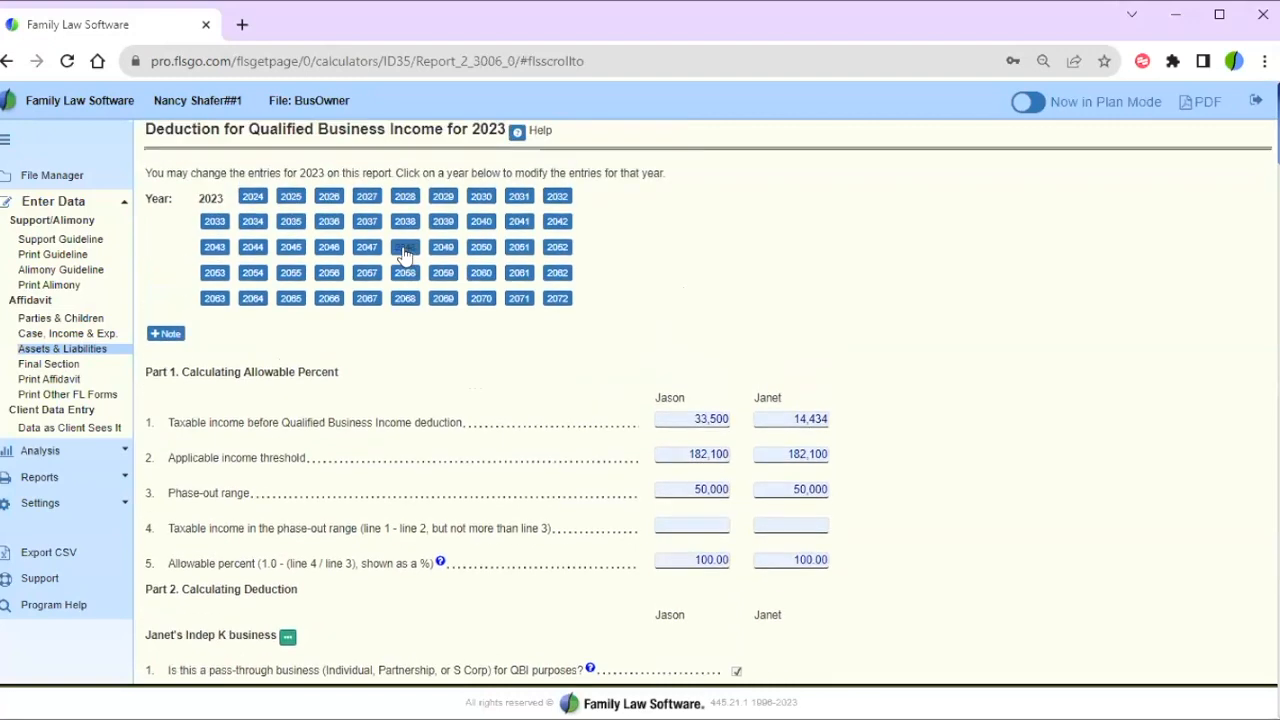
{"action": "left_click_drag", "start_coordinate": [157, 129], "coordinate": [483, 130]}
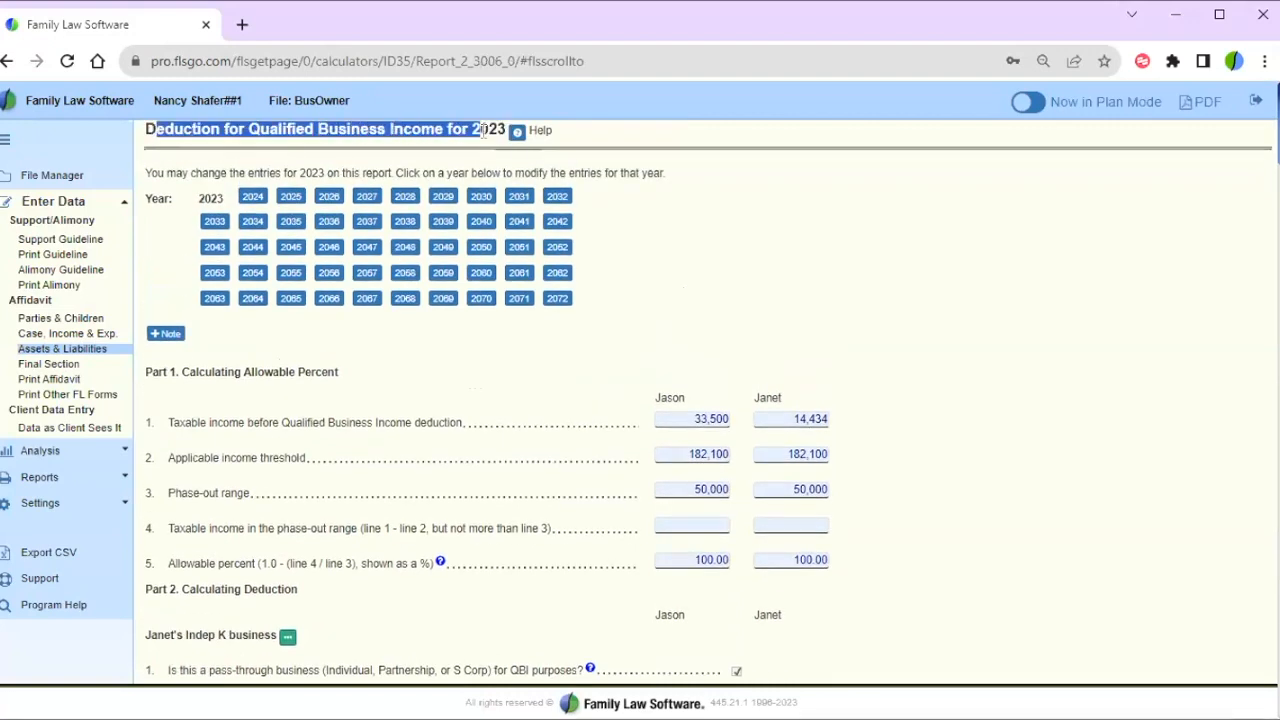
{"action": "left_click", "coordinate": [468, 379]}
{"action": "scroll", "coordinate": [466, 379], "scroll_direction": "down", "scroll_amount": 1}
{"action": "scroll", "coordinate": [466, 379], "scroll_direction": "down", "scroll_amount": 2}
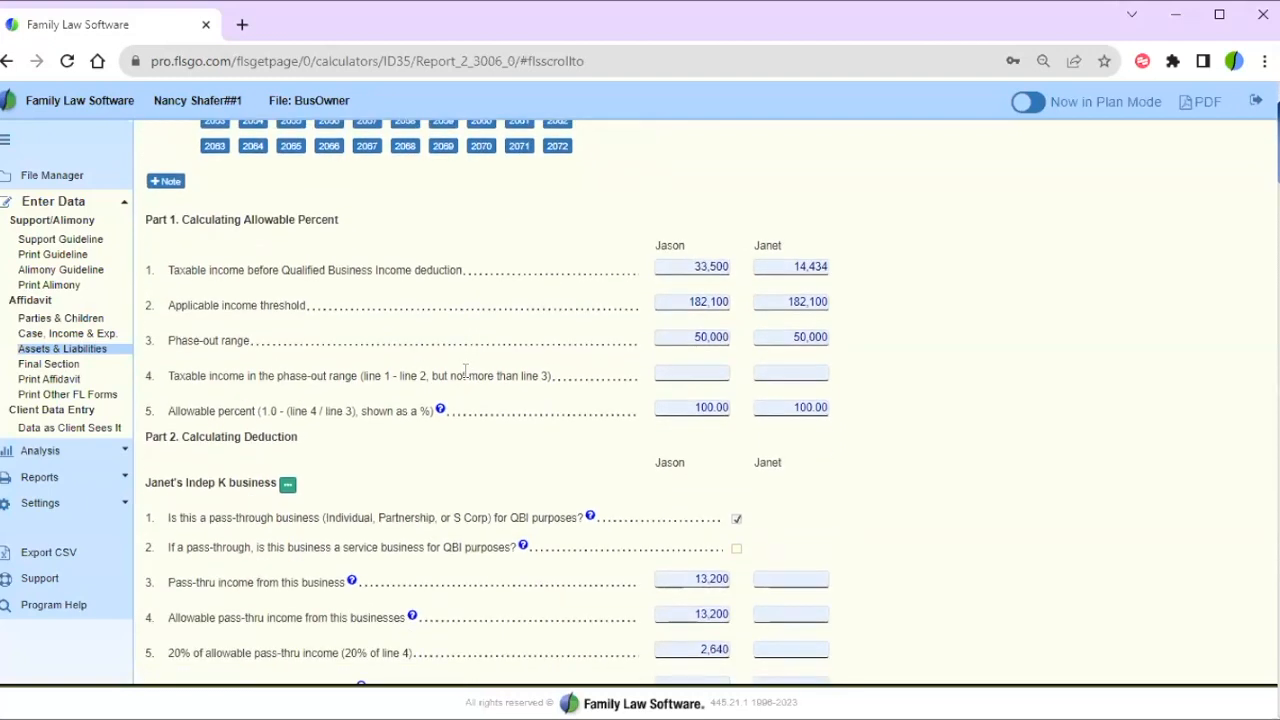
{"action": "left_click_drag", "start_coordinate": [150, 220], "coordinate": [862, 431]}
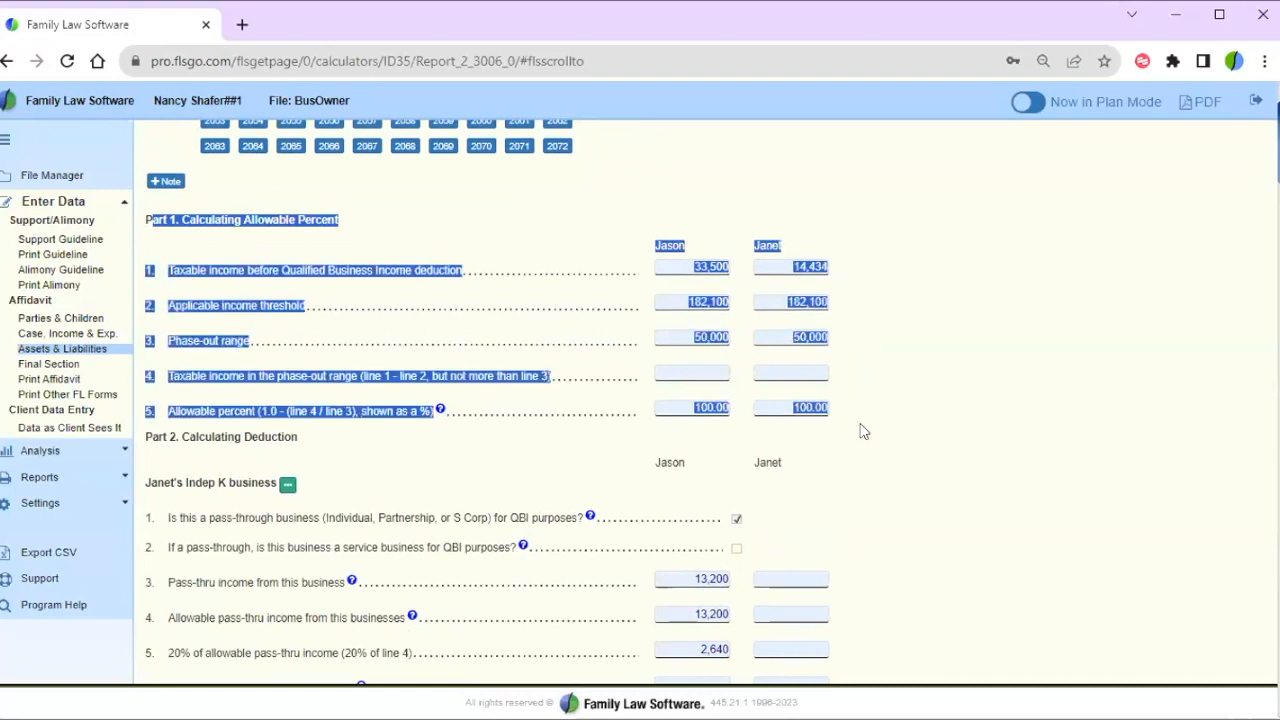
{"action": "left_click", "coordinate": [840, 440]}
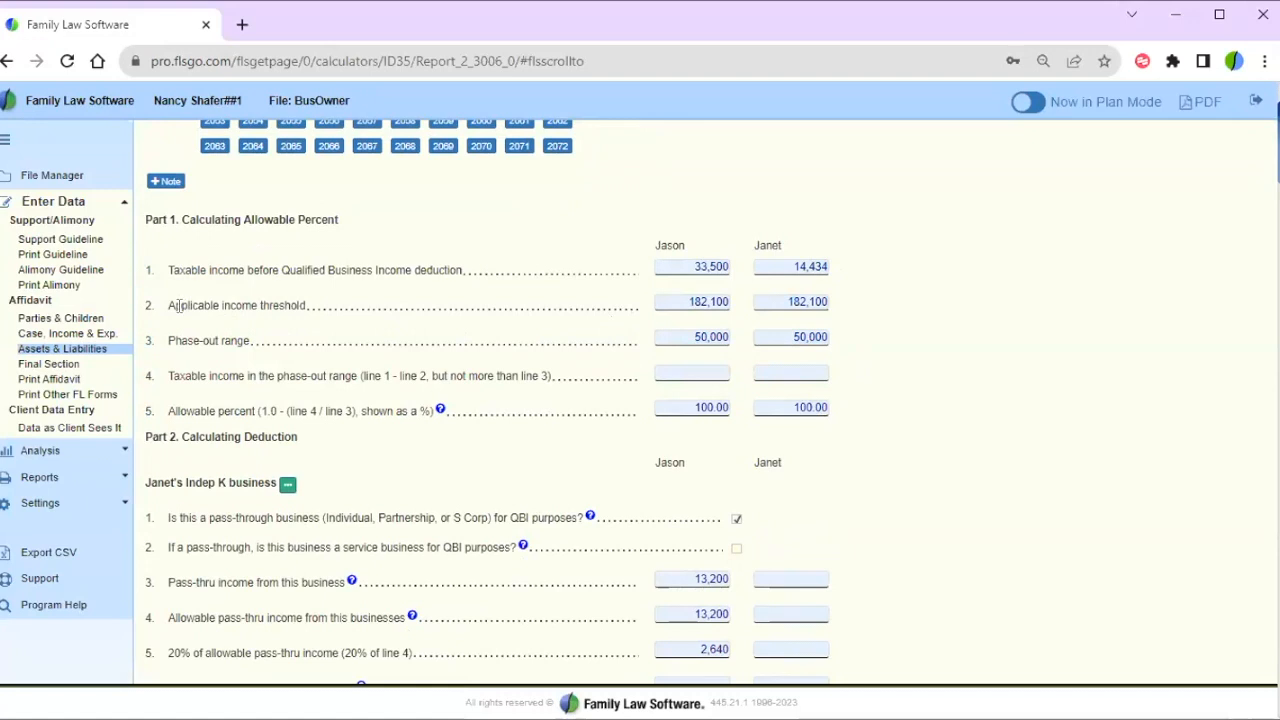
{"action": "left_click_drag", "start_coordinate": [180, 305], "coordinate": [341, 313]}
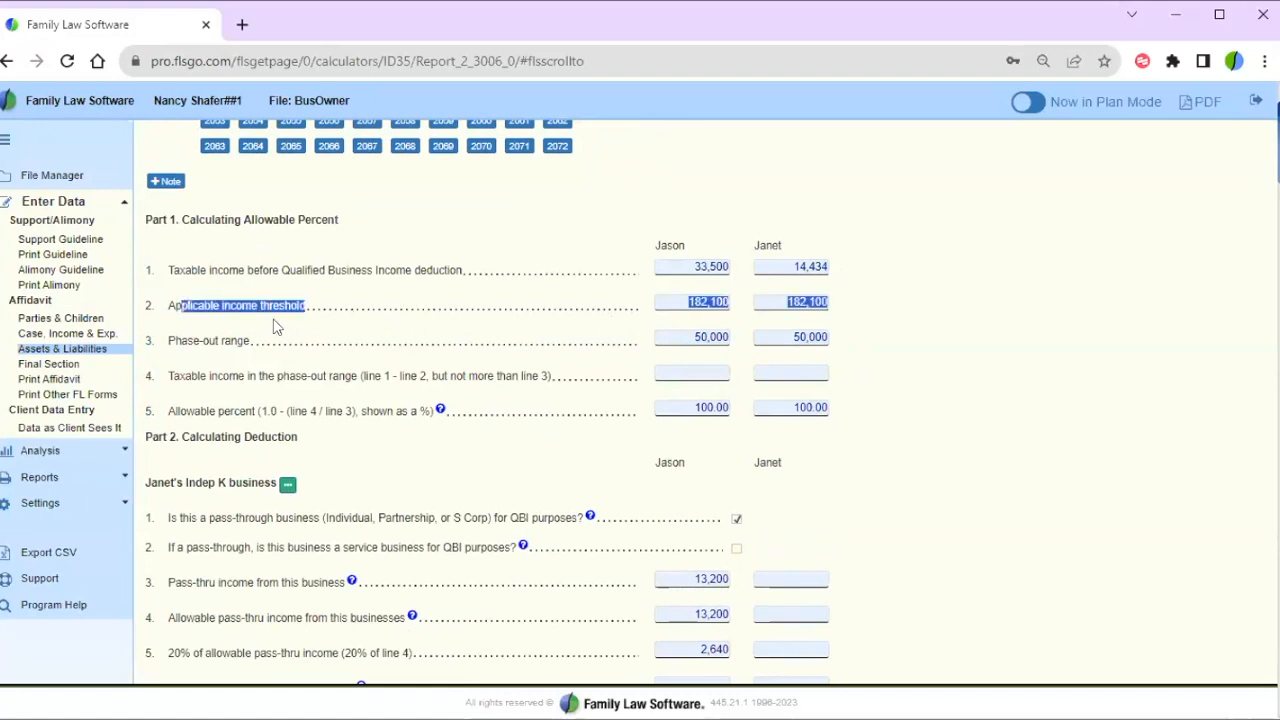
{"action": "left_click", "coordinate": [560, 453]}
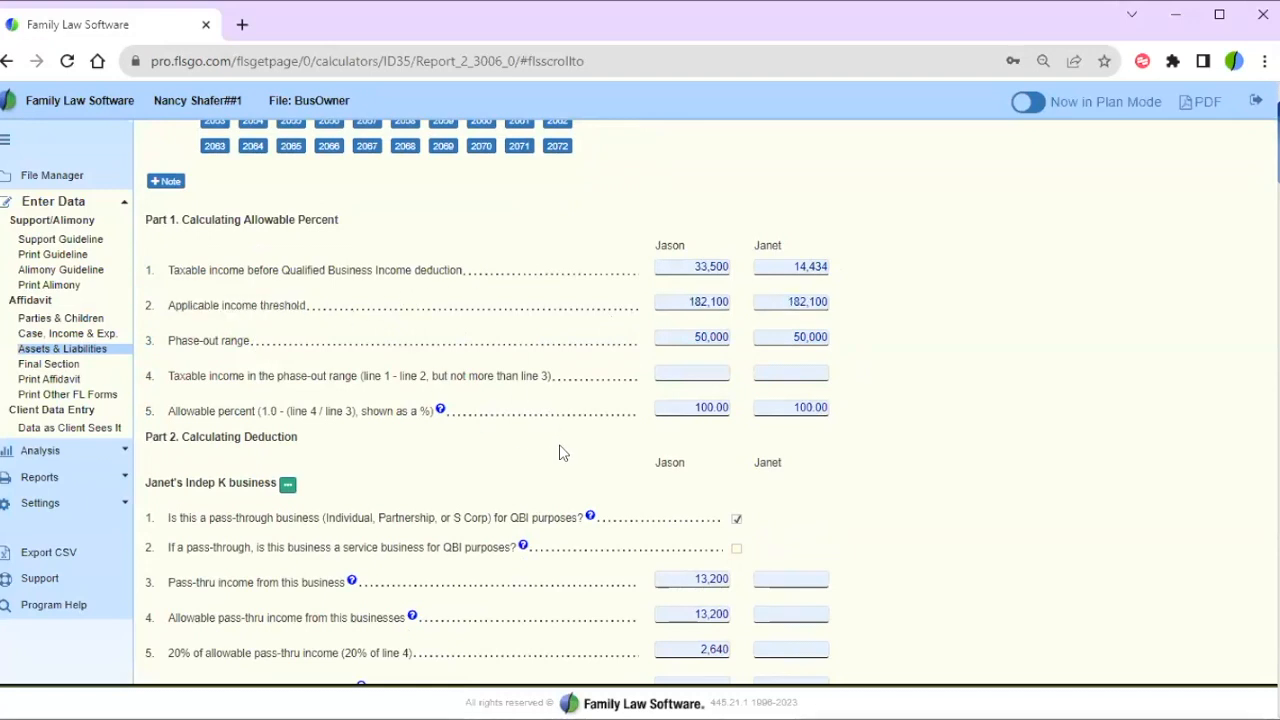
- Note Jason's line 5 value and allowable deduction, both 2,640
{"action": "scroll", "coordinate": [560, 453], "scroll_direction": "down", "scroll_amount": 1}
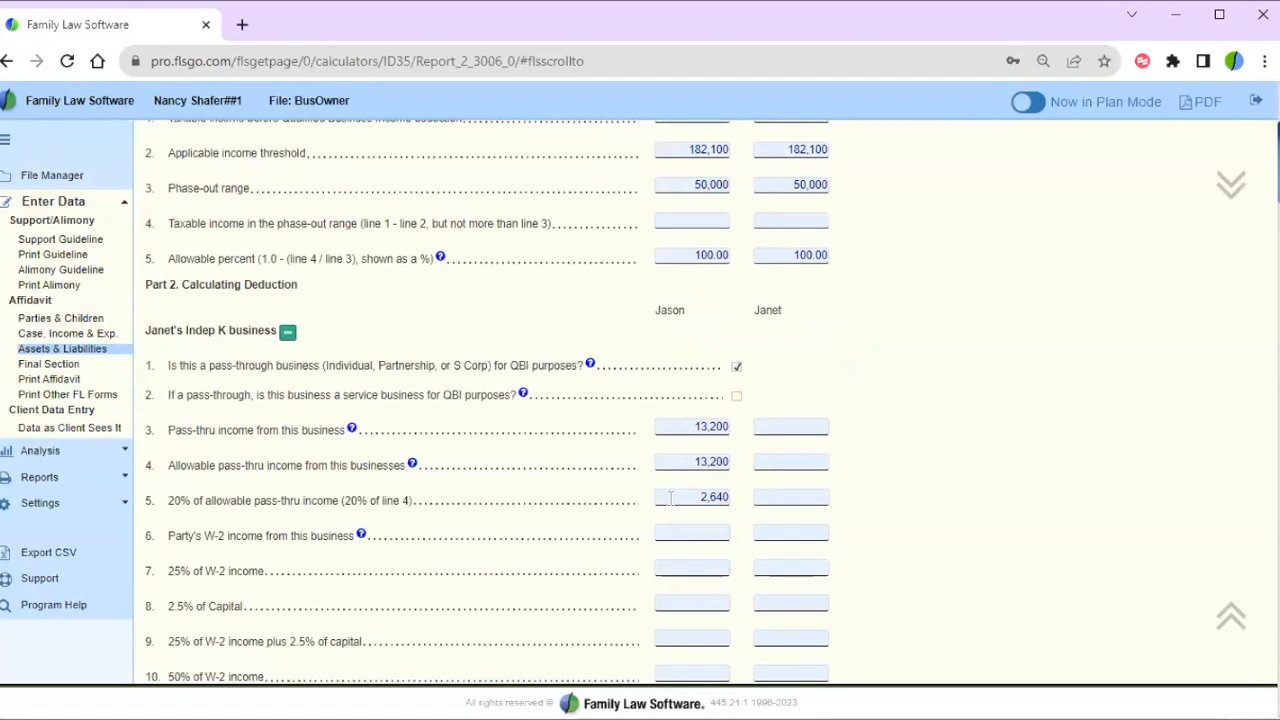
{"action": "left_click_drag", "start_coordinate": [674, 498], "coordinate": [747, 493]}
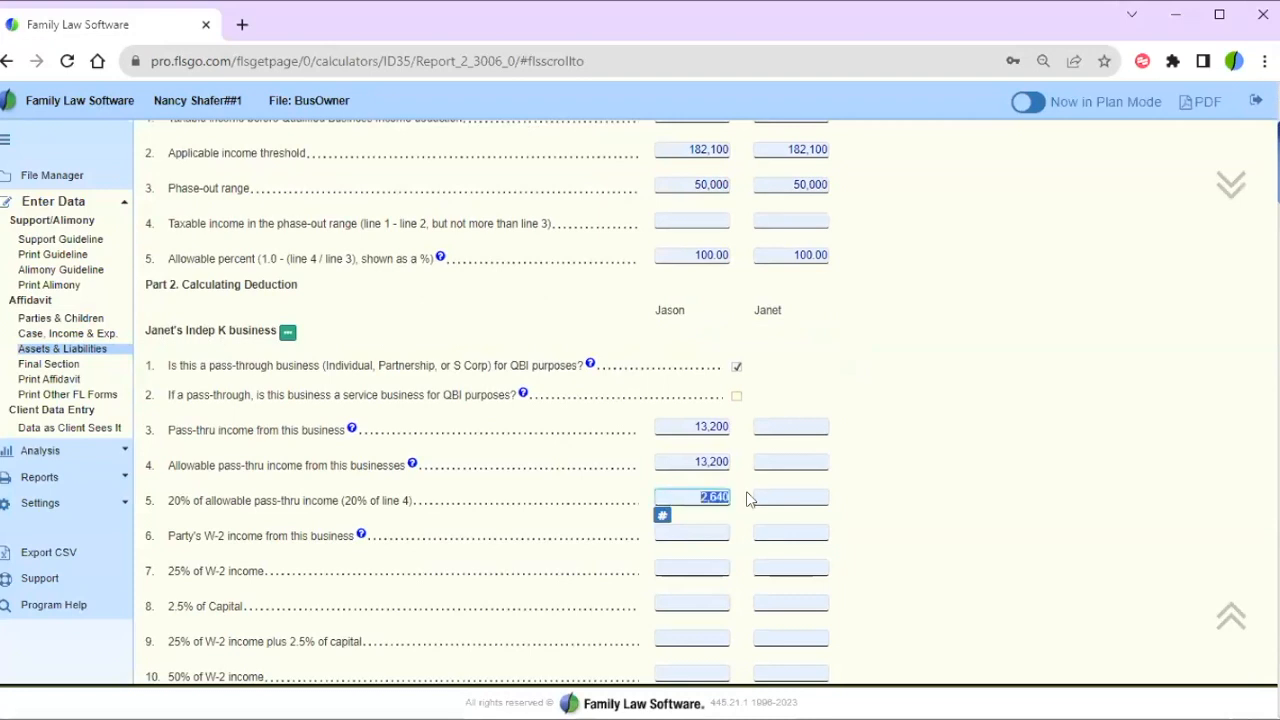
{"action": "left_click", "coordinate": [954, 464]}
{"action": "scroll", "coordinate": [955, 470], "scroll_direction": "down", "scroll_amount": 3}
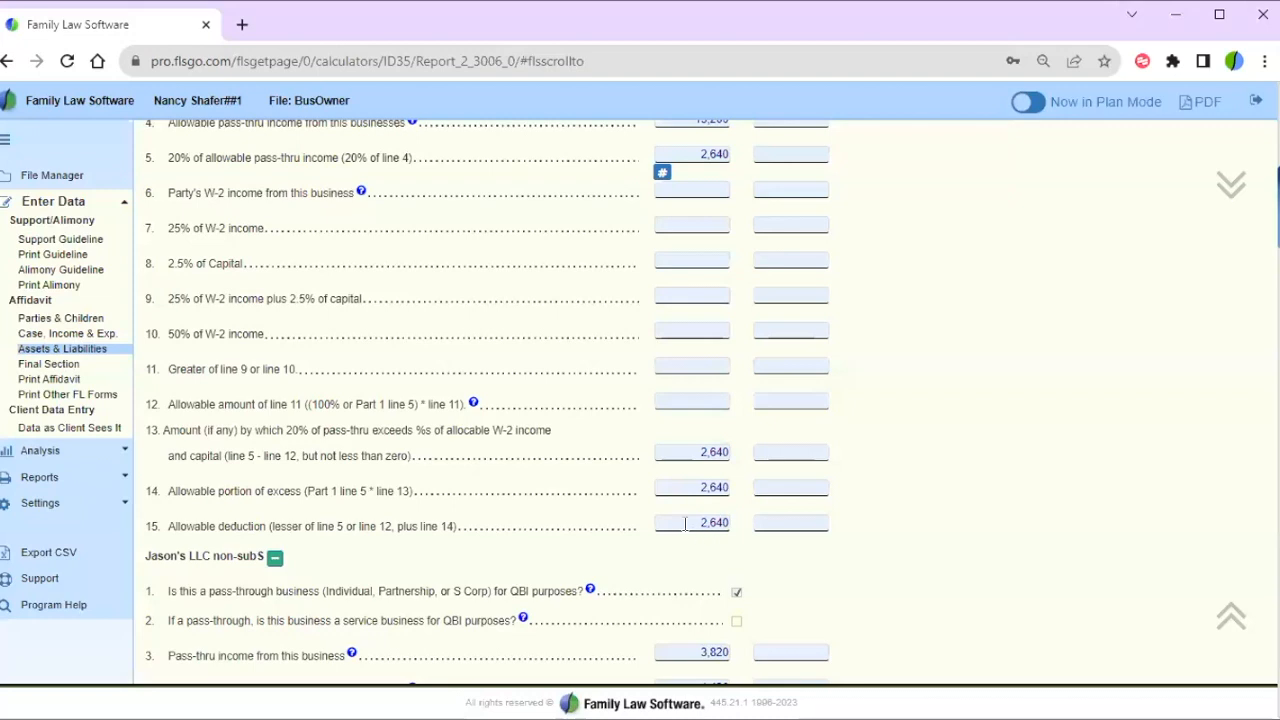
{"action": "left_click_drag", "start_coordinate": [685, 524], "coordinate": [748, 528]}
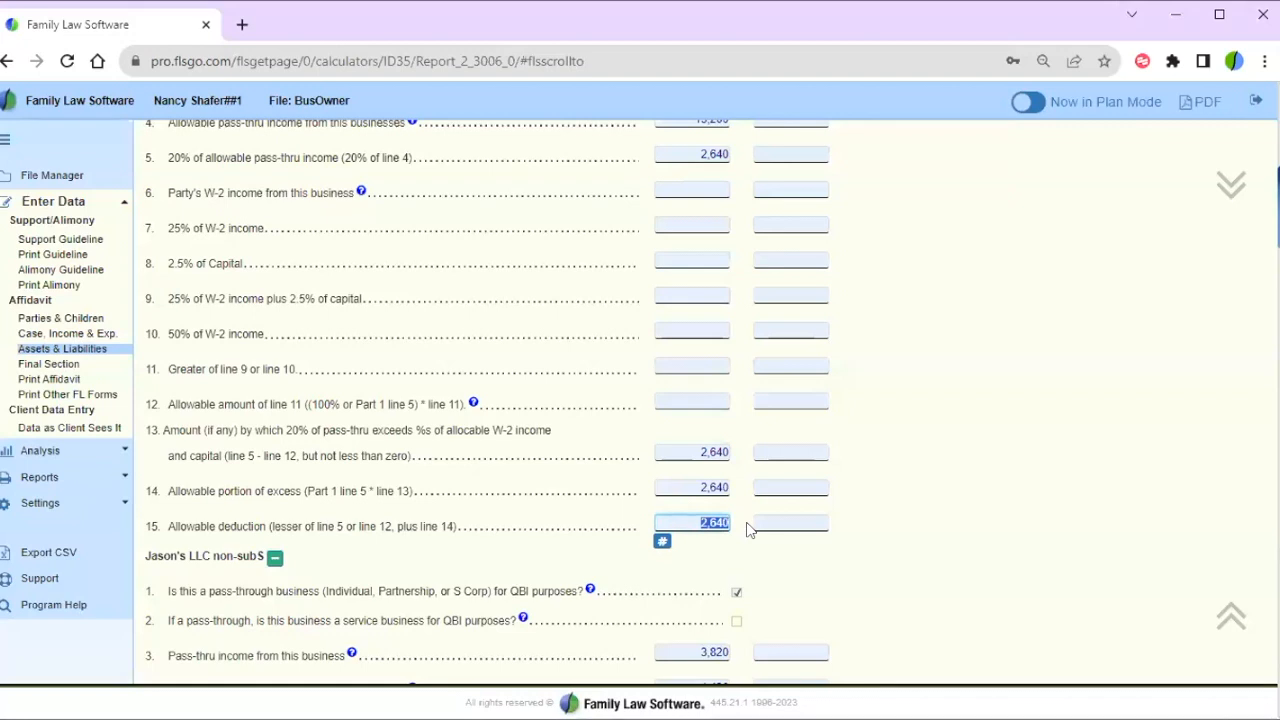
{"action": "left_click", "coordinate": [750, 530]}
- Check the LLC's 3,820 pass-through income and its 284 deduction in Part 2
{"action": "scroll", "coordinate": [923, 561], "scroll_direction": "down", "scroll_amount": 1}
{"action": "scroll", "coordinate": [921, 560], "scroll_direction": "down", "scroll_amount": 4}
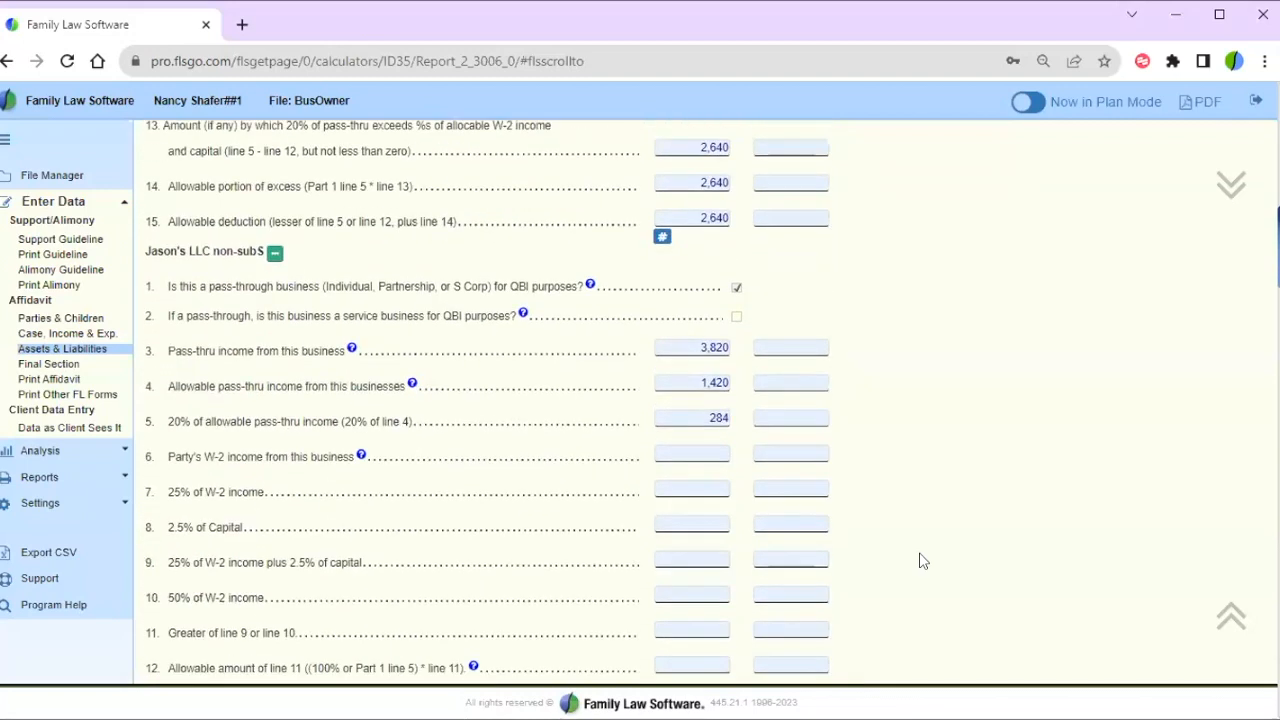
{"action": "left_click", "coordinate": [705, 272]}
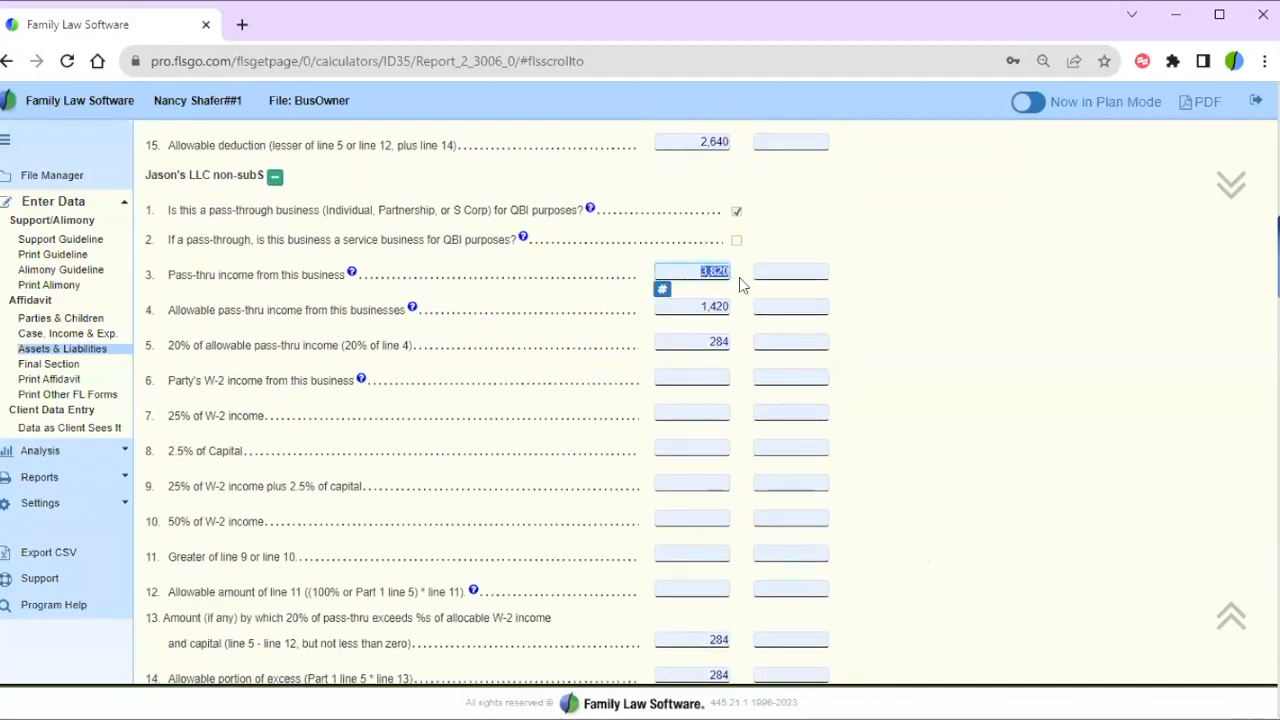
{"action": "left_click", "coordinate": [692, 337]}
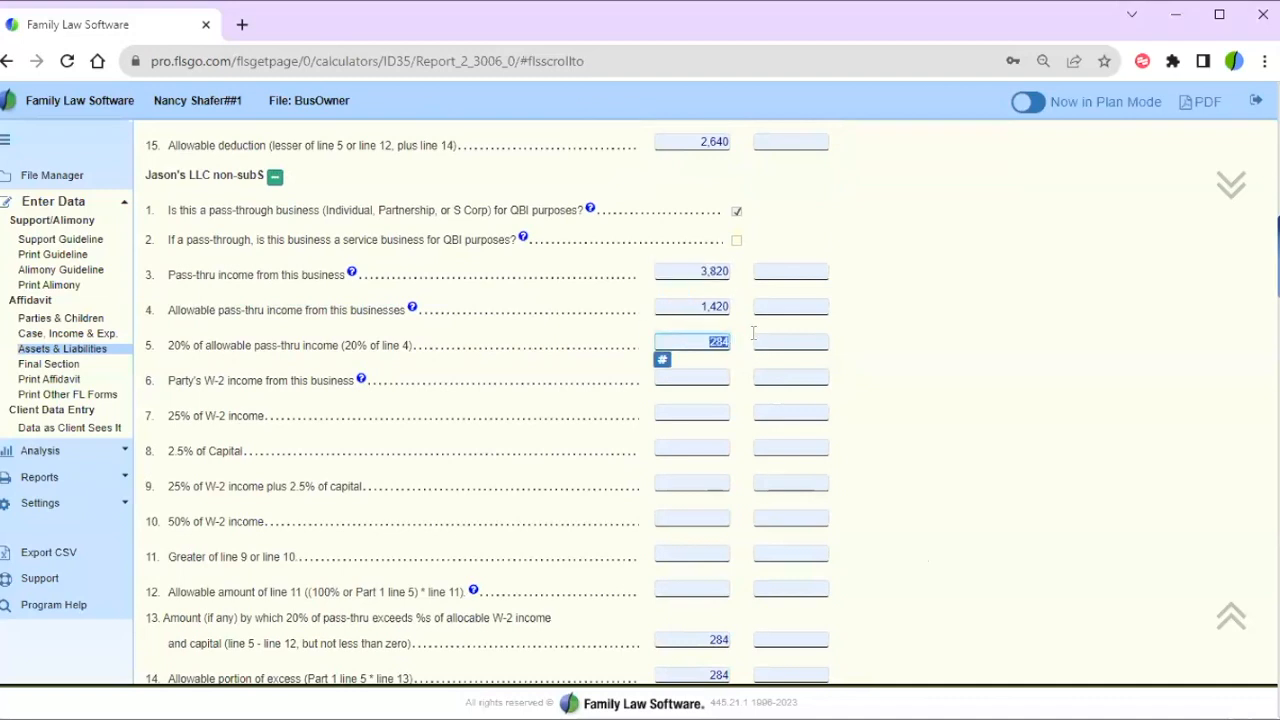
{"action": "left_click", "coordinate": [925, 350]}
{"action": "scroll", "coordinate": [925, 350], "scroll_direction": "down", "scroll_amount": 4}
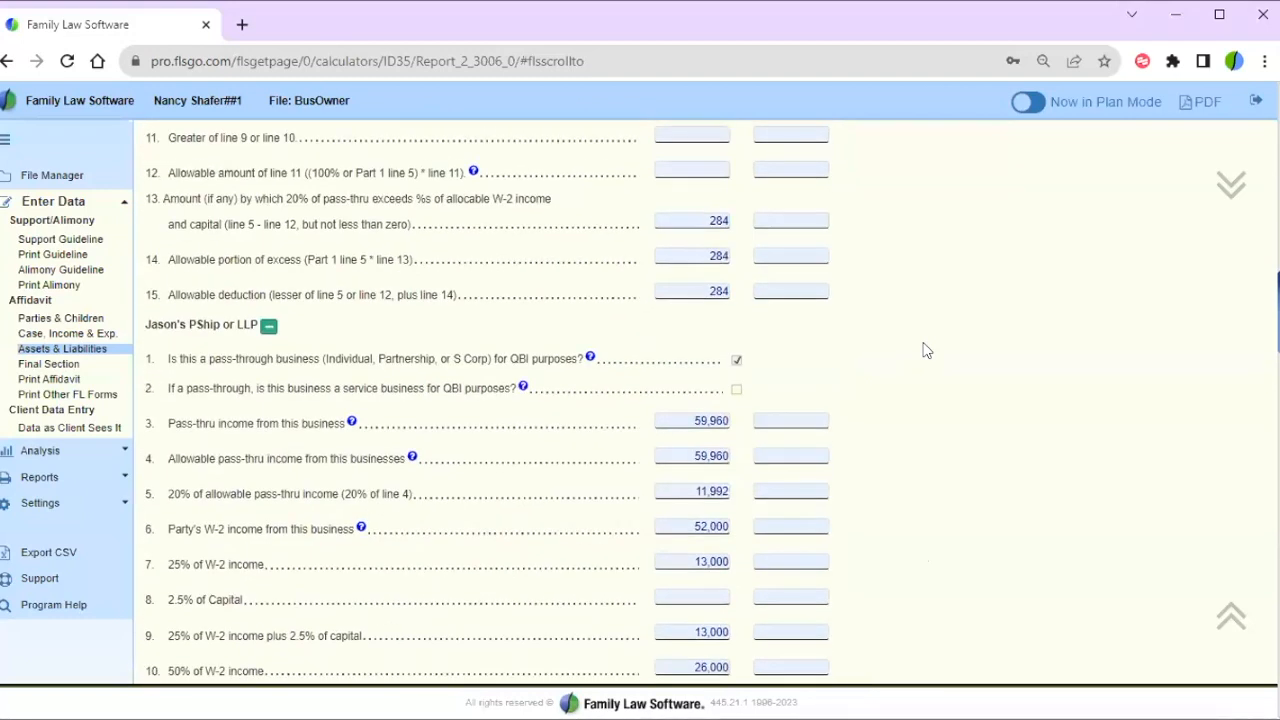
{"action": "scroll", "coordinate": [925, 350], "scroll_direction": "up", "scroll_amount": 1}
{"action": "scroll", "coordinate": [925, 350], "scroll_direction": "up", "scroll_amount": 4}
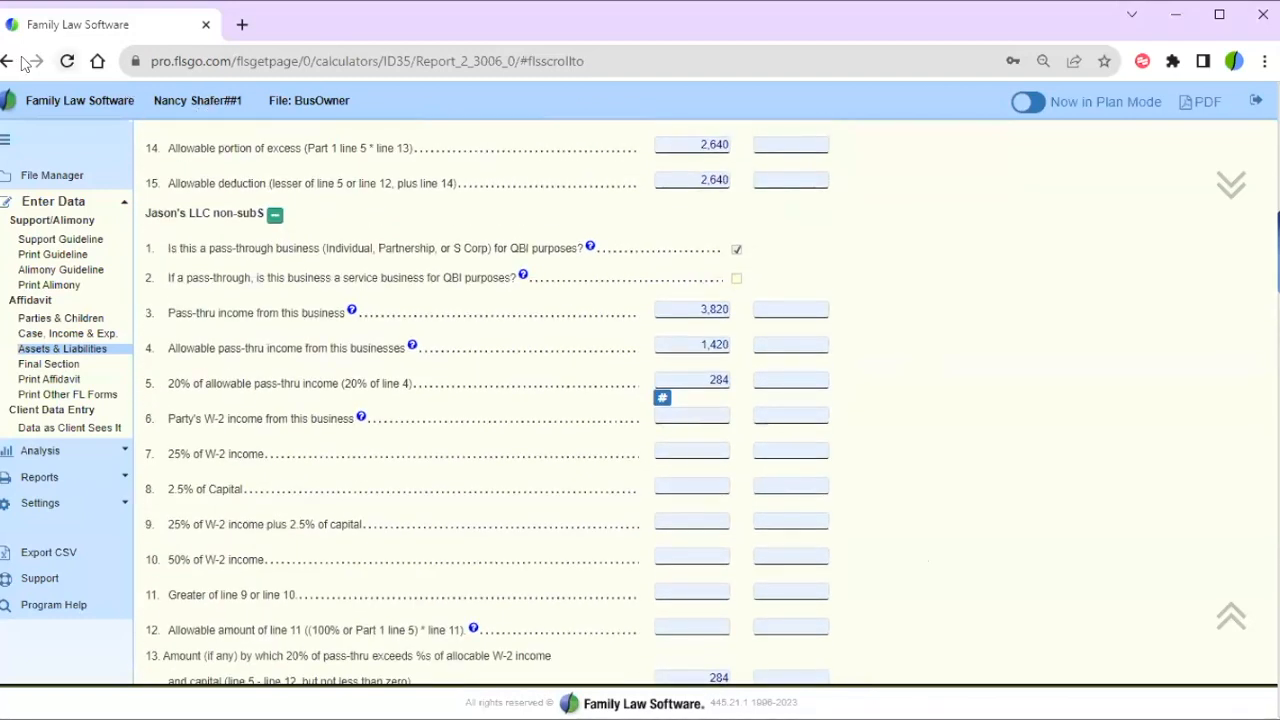
- Return to the Business Data Entry Screen and advance to the Partnerships slide
{"action": "left_click", "coordinate": [6, 60]}
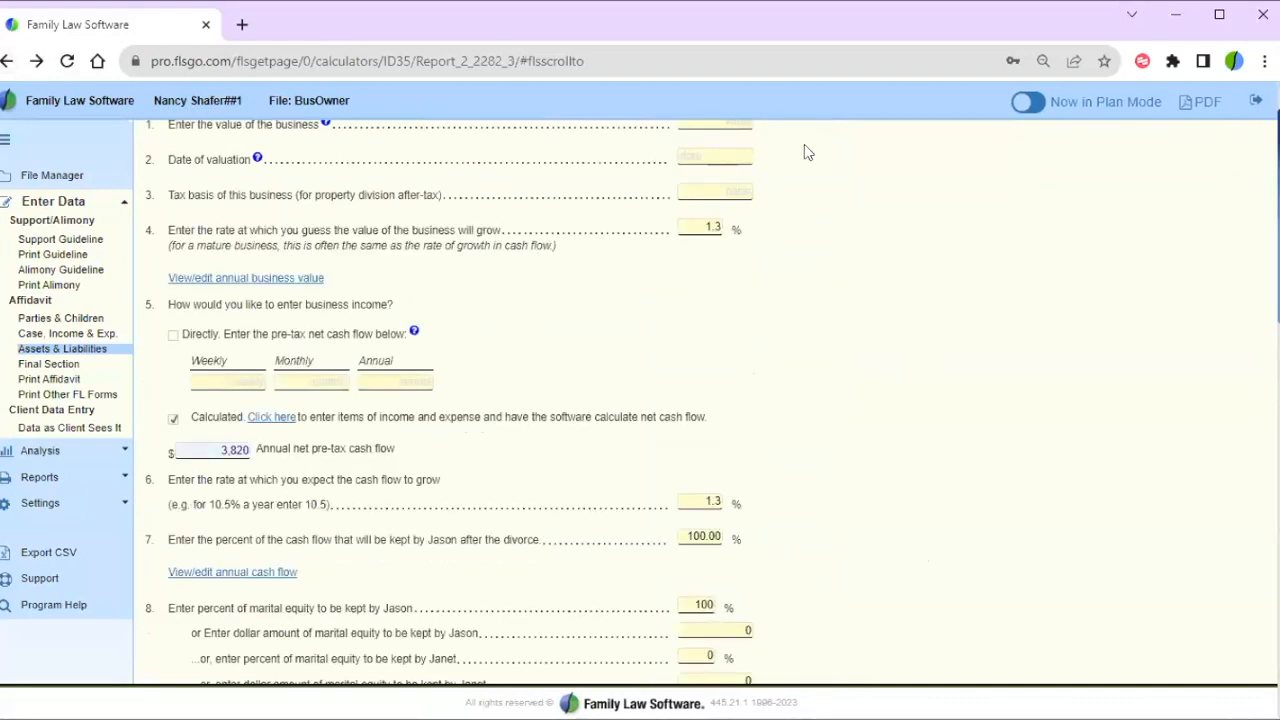
{"action": "scroll", "coordinate": [925, 245], "scroll_direction": "up", "scroll_amount": 1}
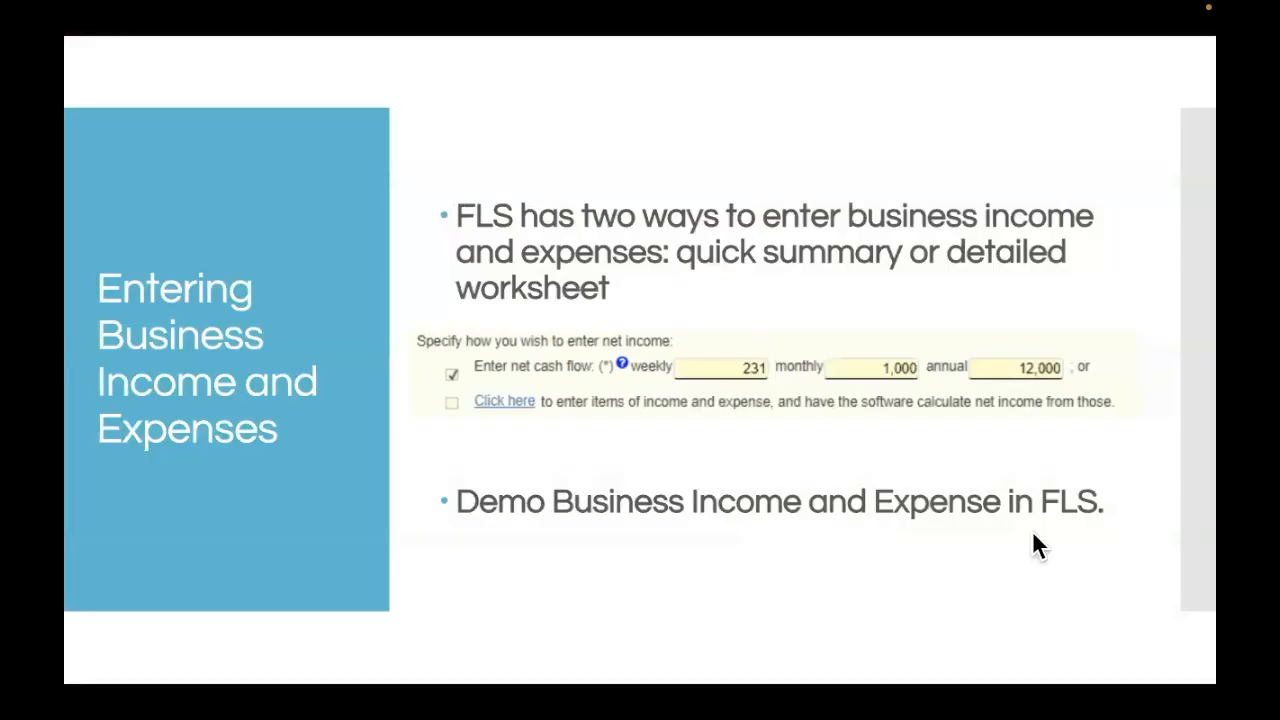
{"action": "key", "text": "Right"}
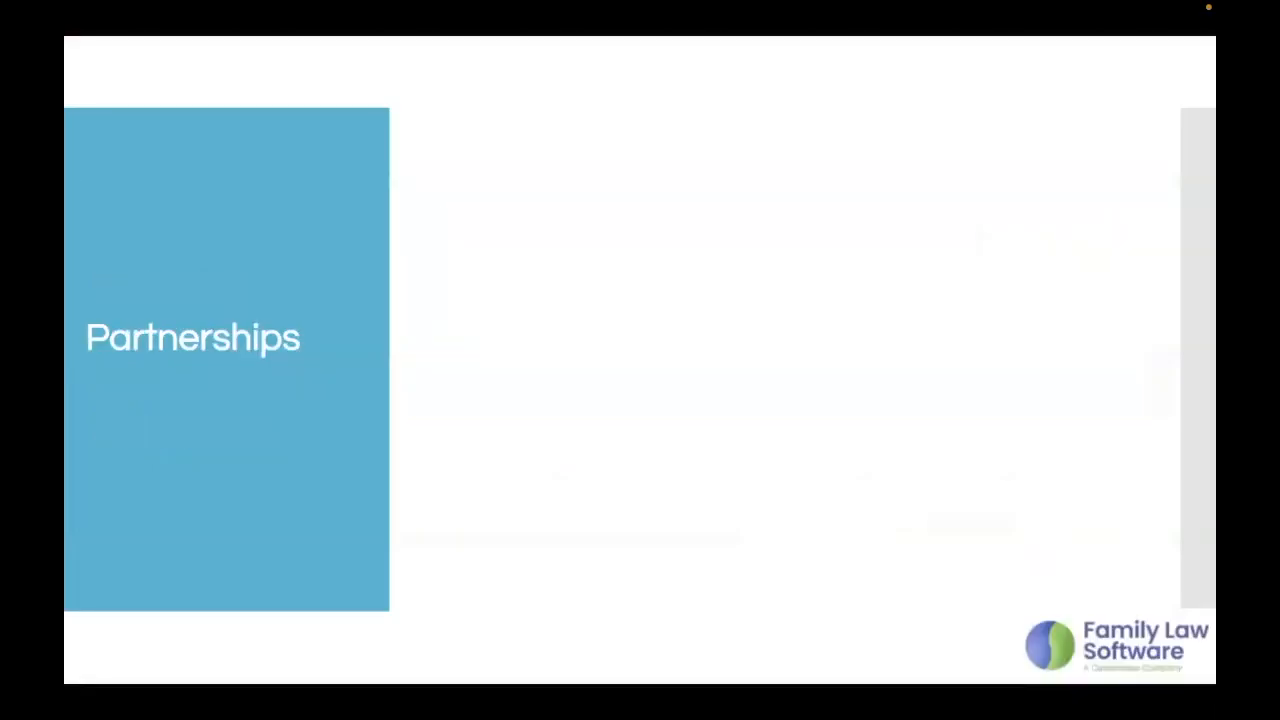
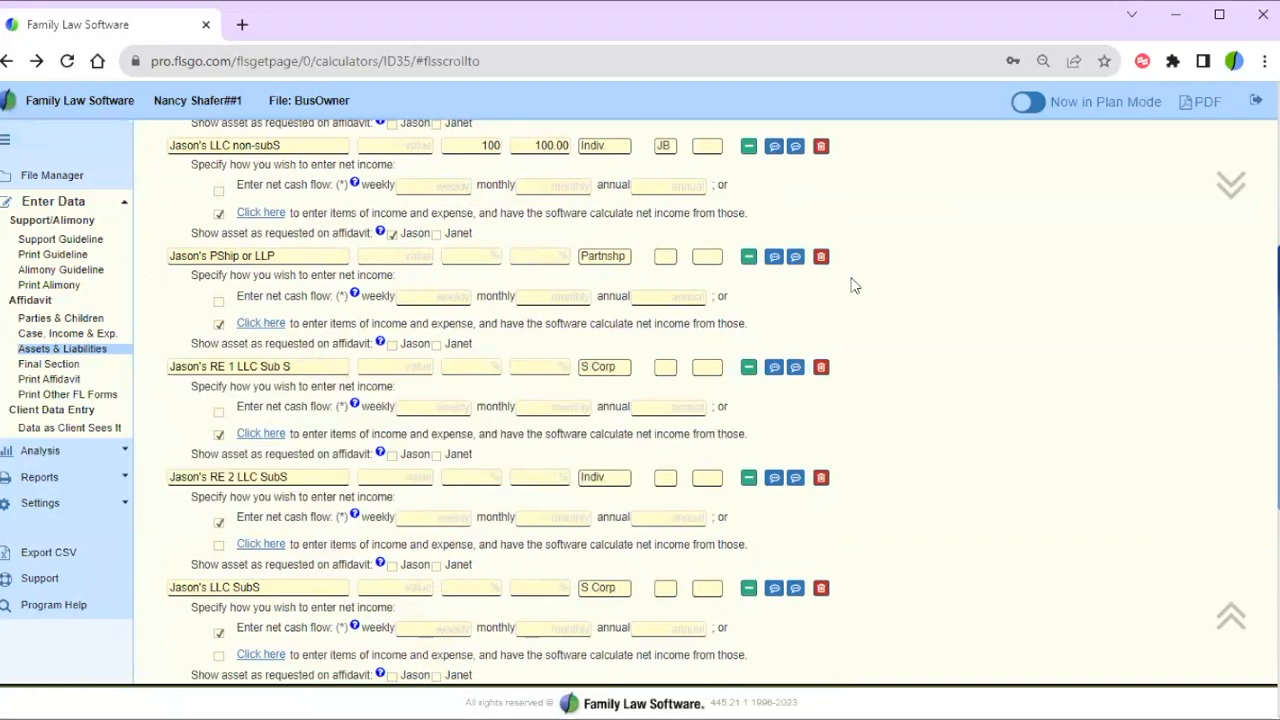
- Expand Real Estate and point out Investment Prop 1's 987,000 current value
{"action": "left_click", "coordinate": [154, 329]}
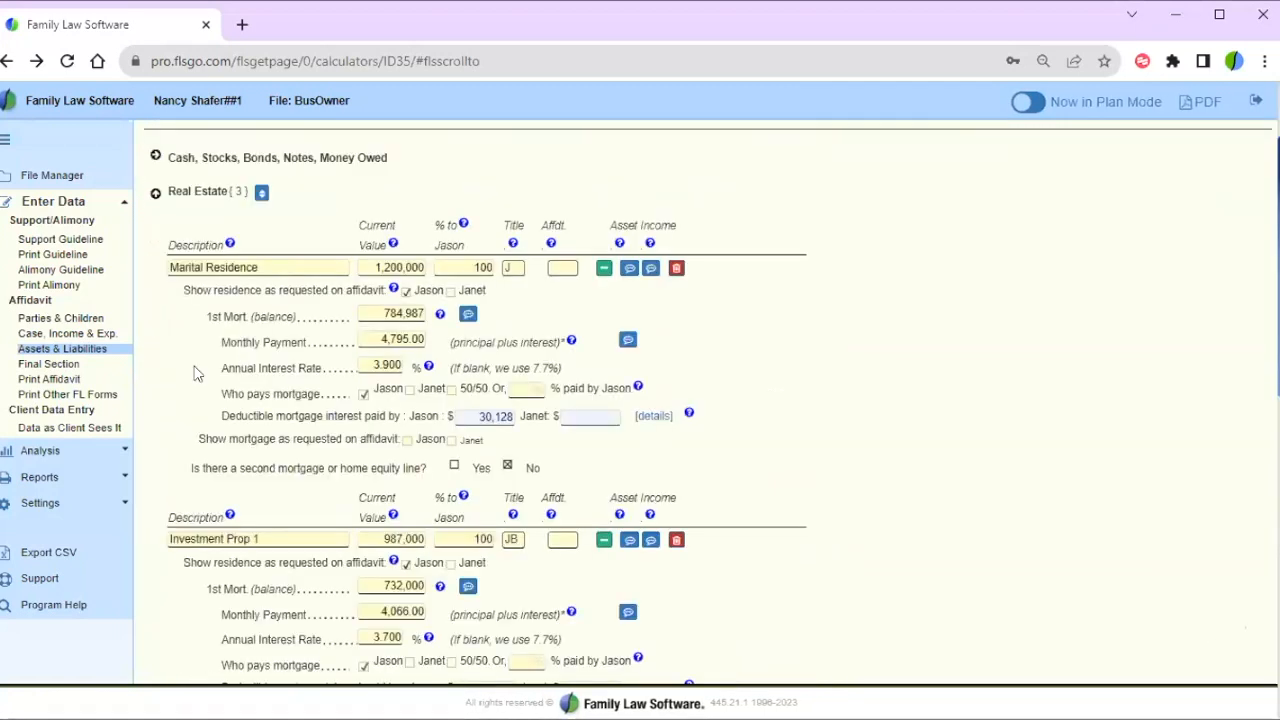
{"action": "scroll", "coordinate": [163, 554], "scroll_direction": "down", "scroll_amount": 1}
{"action": "scroll", "coordinate": [163, 554], "scroll_direction": "down", "scroll_amount": 4}
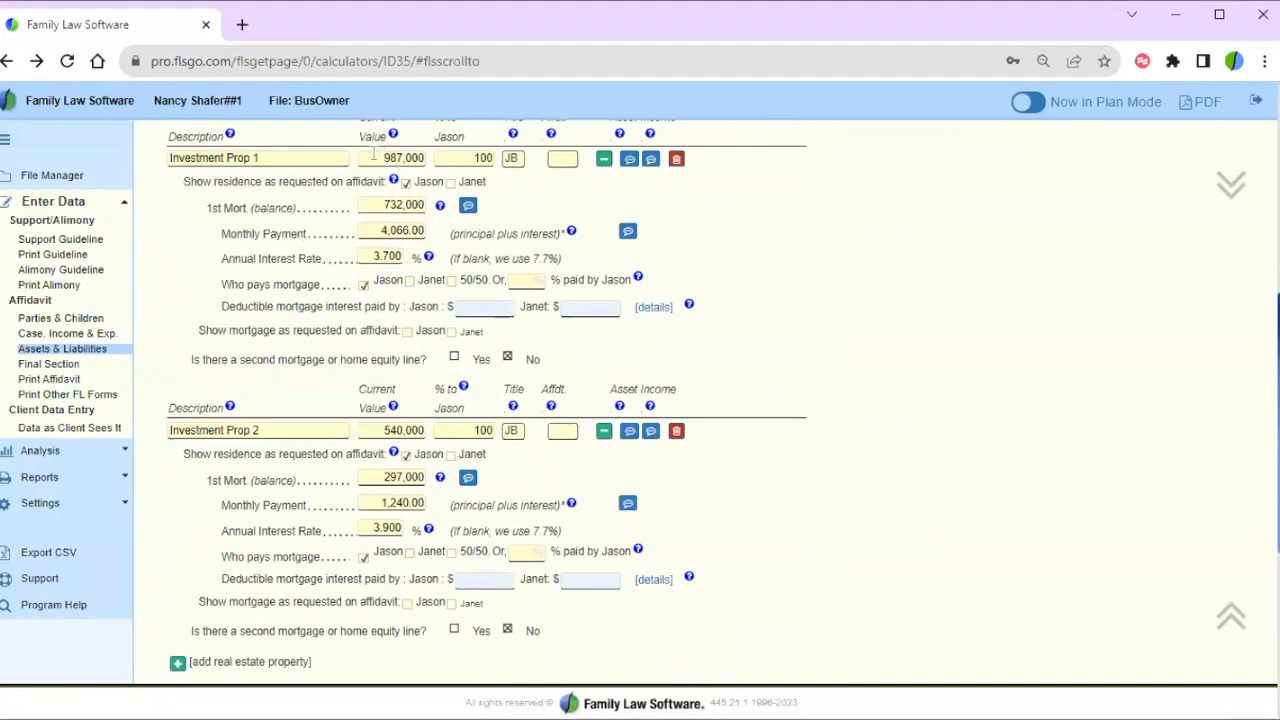
{"action": "left_click_drag", "start_coordinate": [373, 153], "coordinate": [433, 158]}
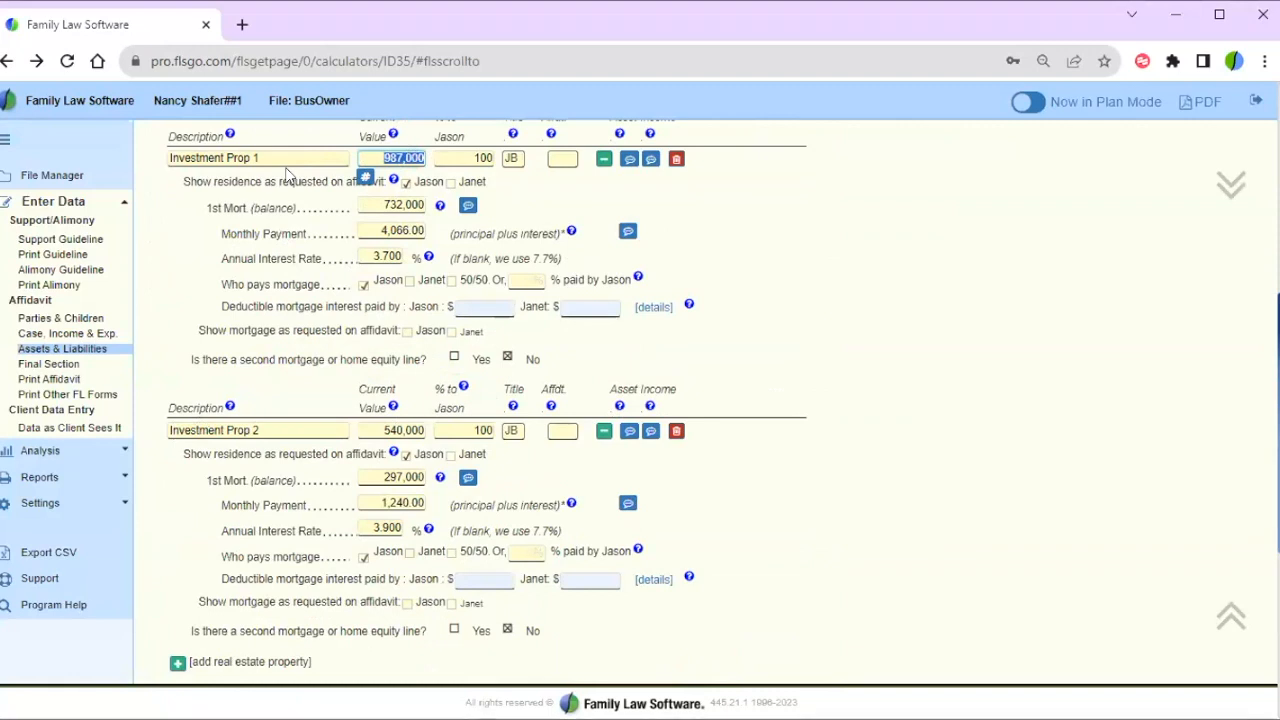
{"action": "left_click", "coordinate": [179, 259]}
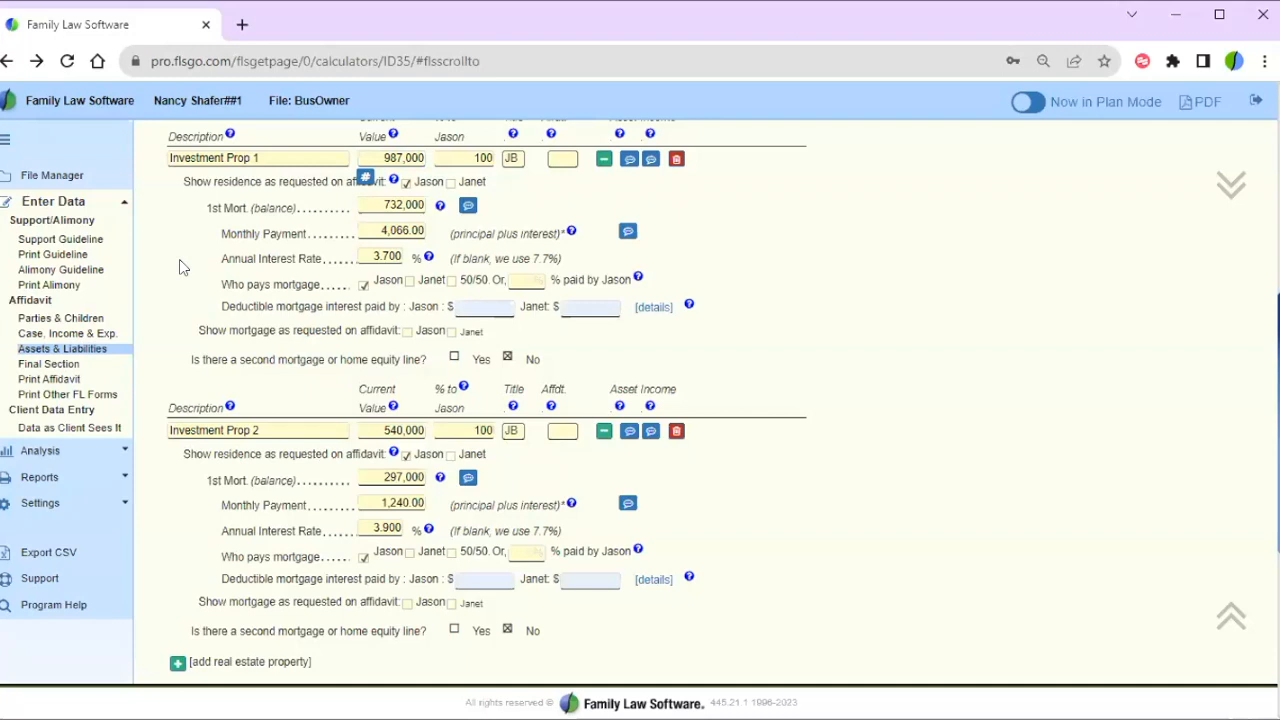
{"action": "scroll", "coordinate": [179, 270], "scroll_direction": "down", "scroll_amount": 4}
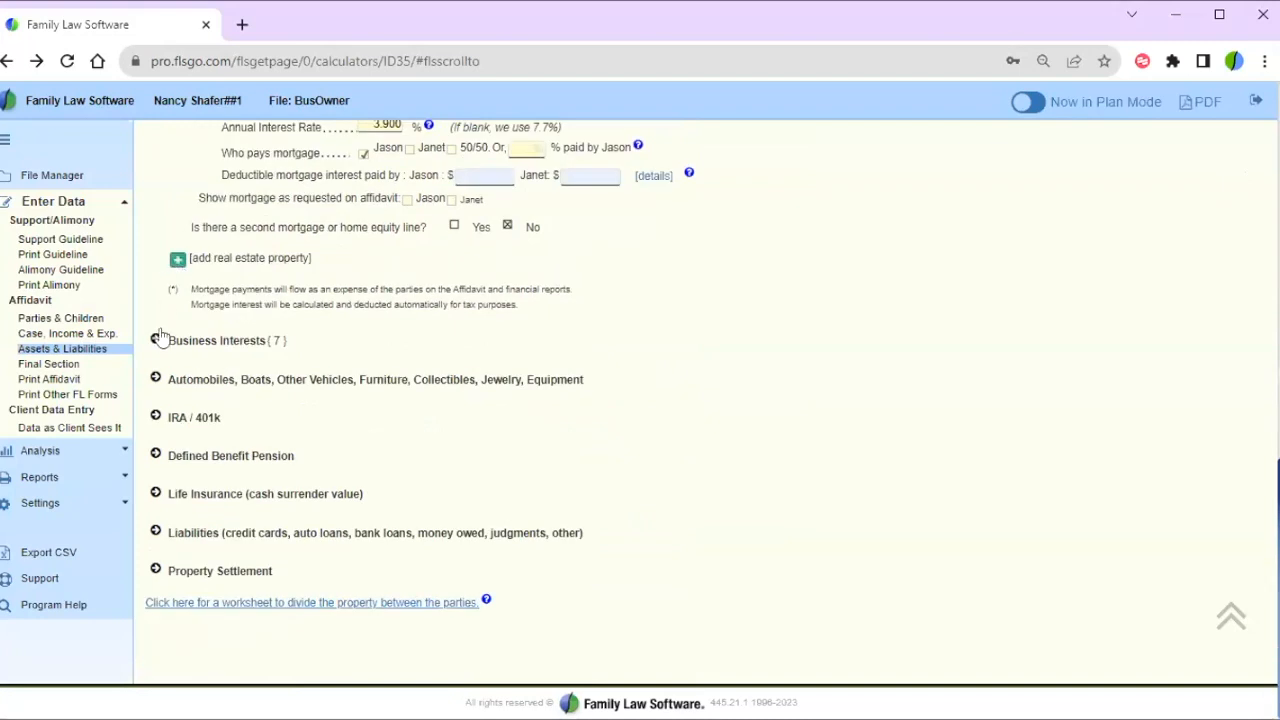
- Expand Business Interests and highlight the Jason's RE 1 LLC Sub S entry
{"action": "left_click", "coordinate": [157, 339]}
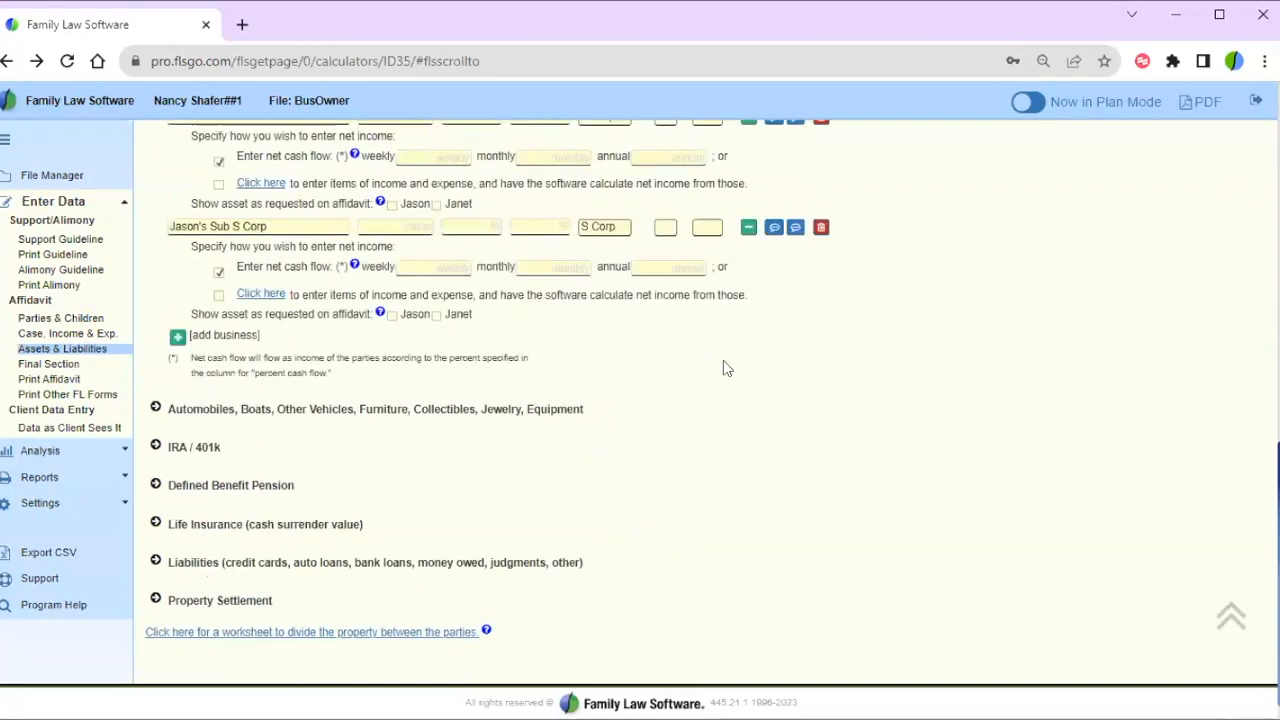
{"action": "scroll", "coordinate": [698, 410], "scroll_direction": "up", "scroll_amount": 2}
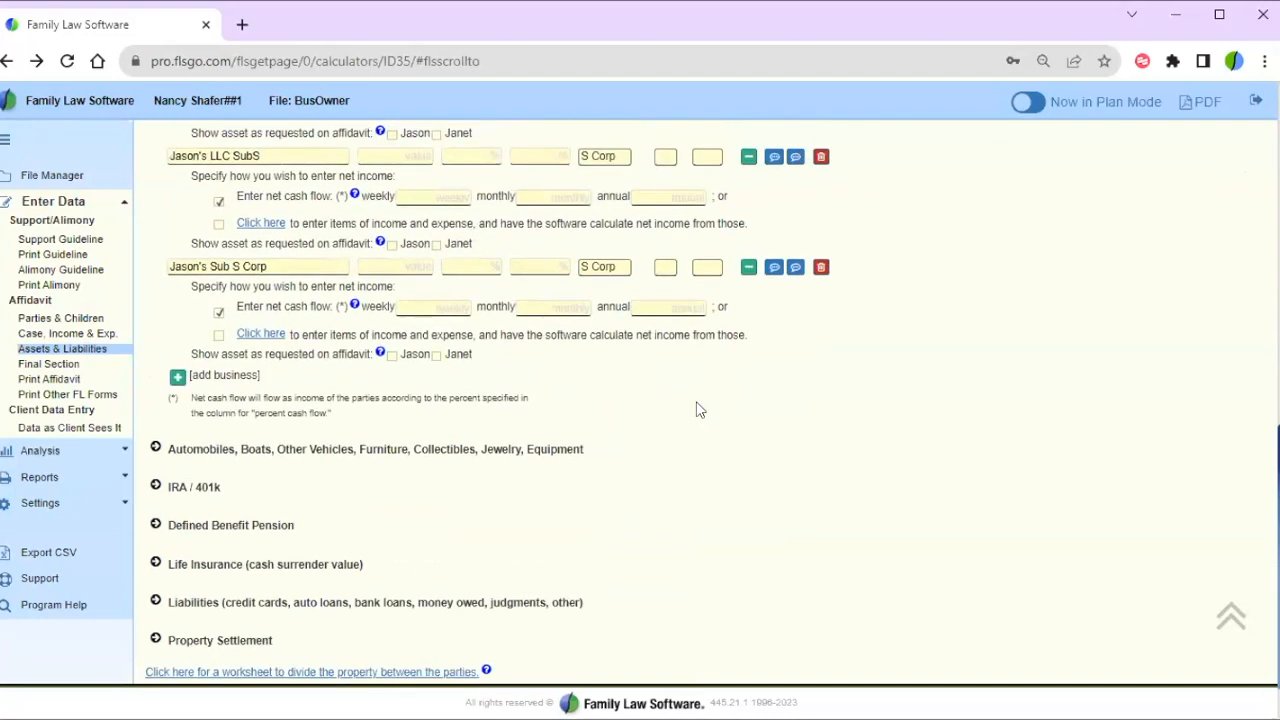
{"action": "scroll", "coordinate": [698, 410], "scroll_direction": "up", "scroll_amount": 1}
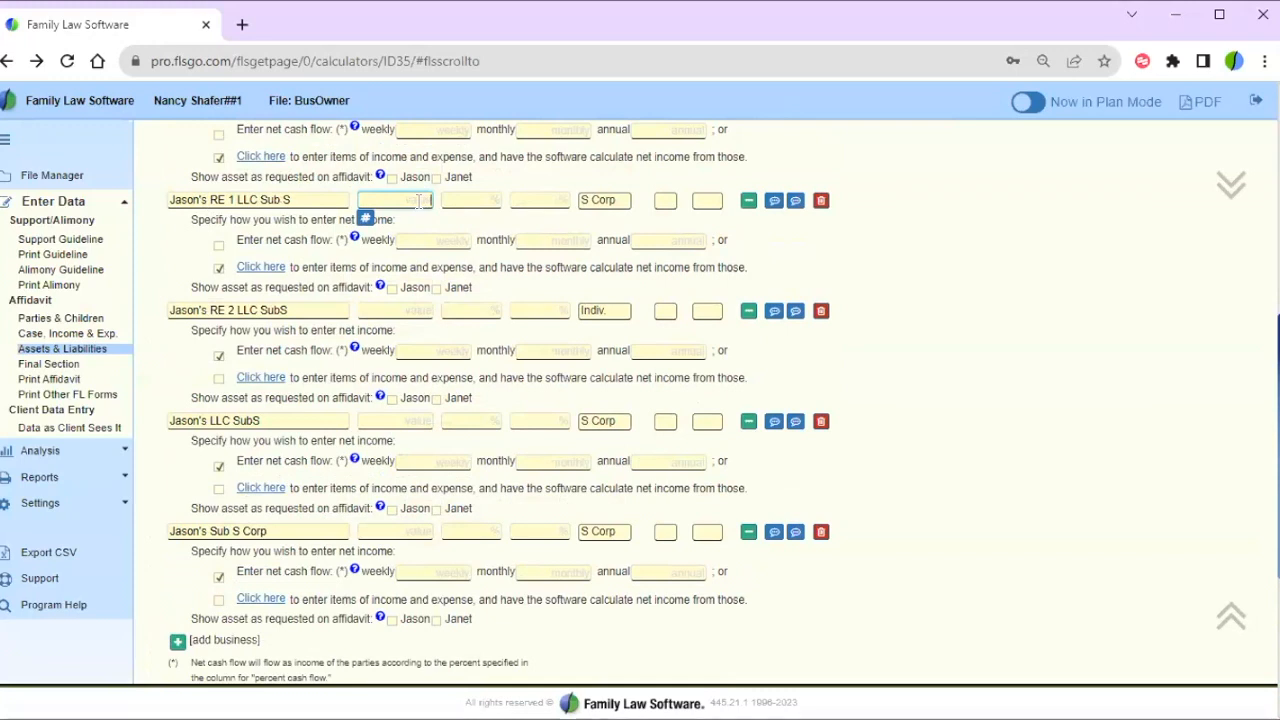
{"action": "left_click_drag", "start_coordinate": [171, 200], "coordinate": [300, 199]}
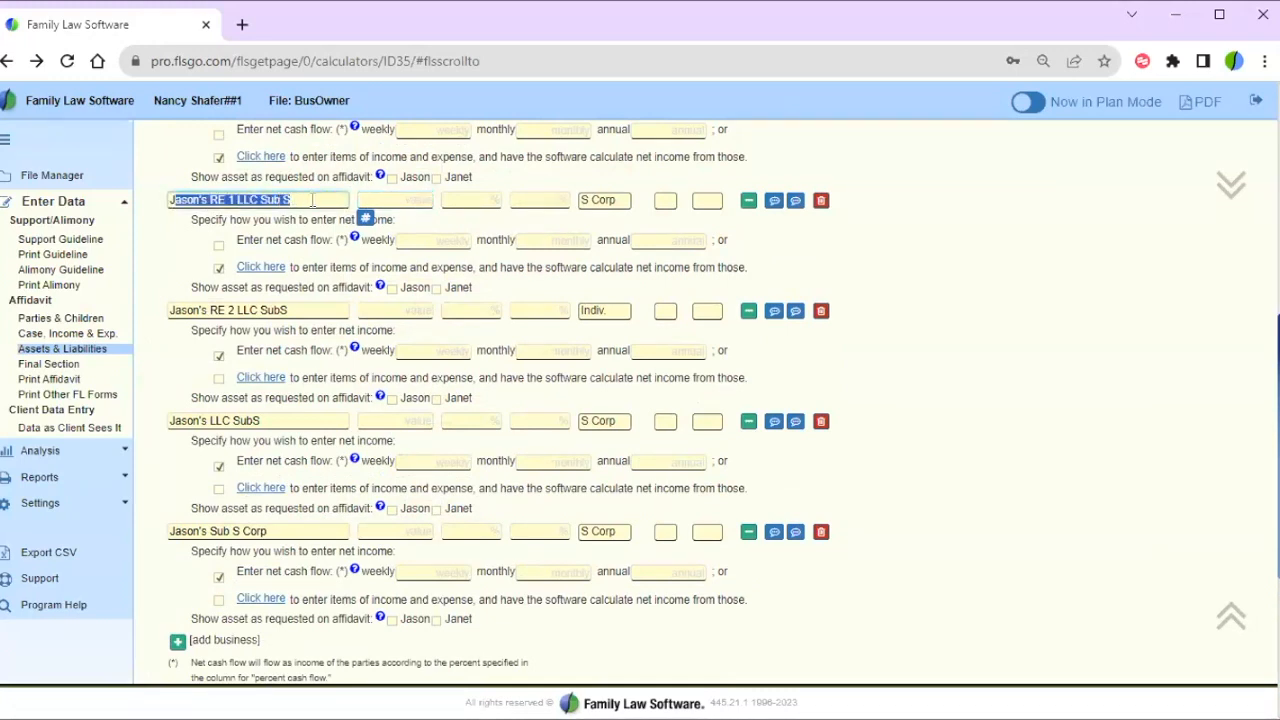
{"action": "left_click", "coordinate": [312, 200]}
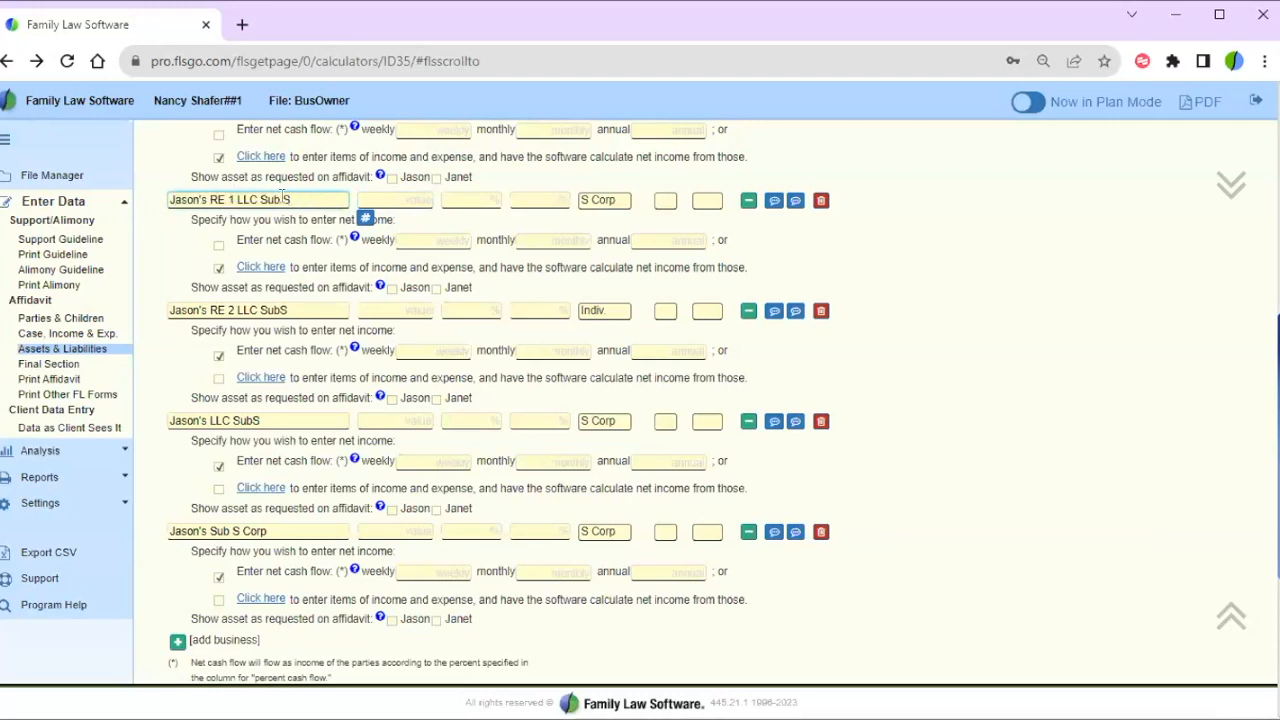
{"action": "left_click_drag", "start_coordinate": [284, 198], "coordinate": [151, 204]}
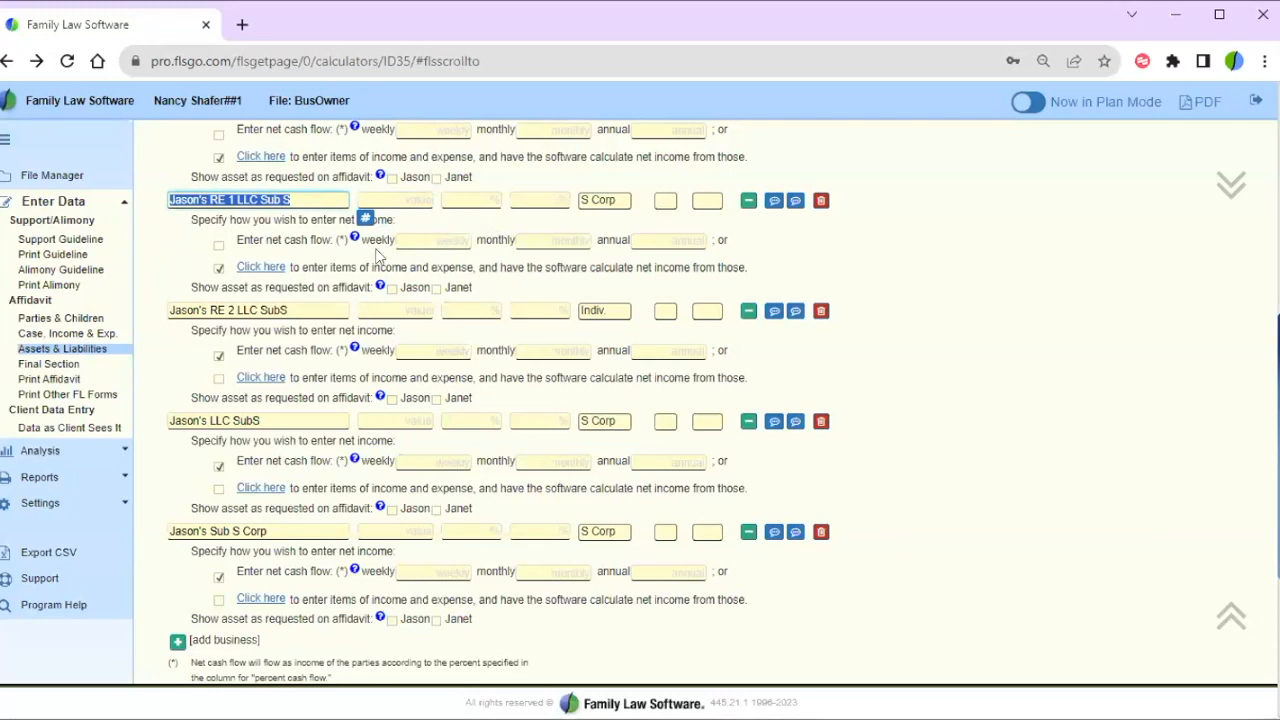
{"action": "left_click", "coordinate": [174, 263]}
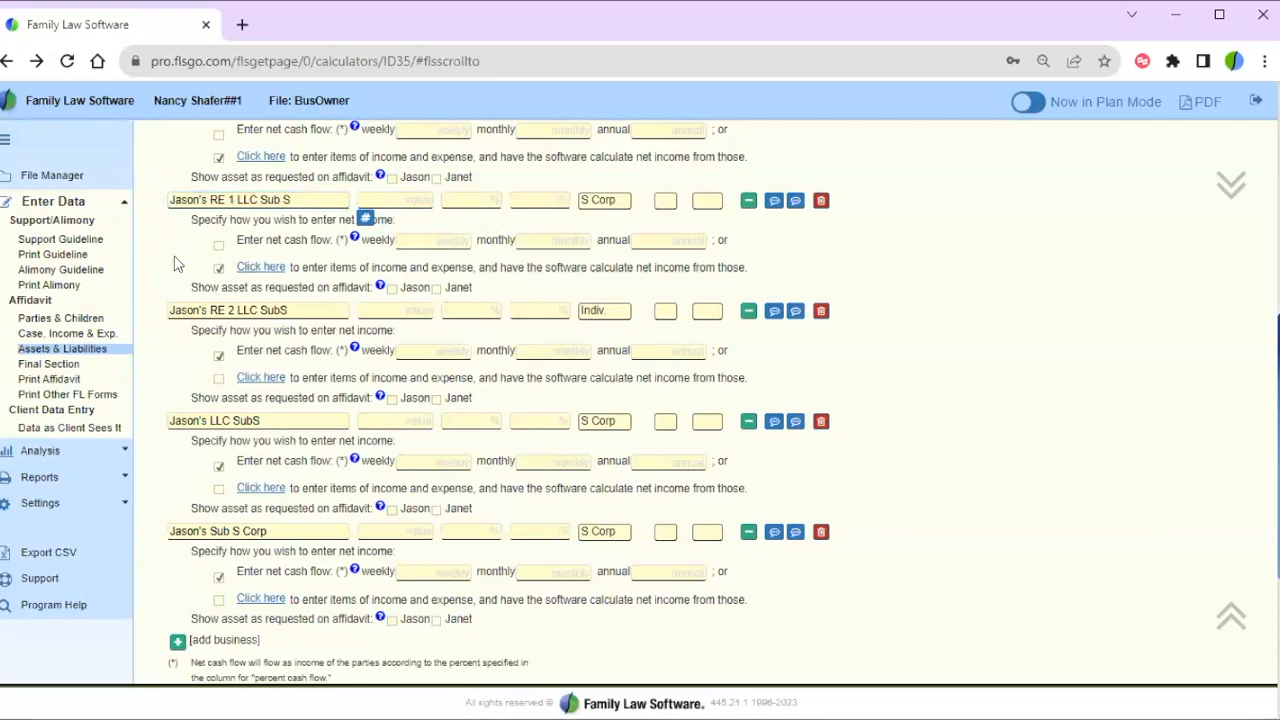
- Expand Real Estate again, showing the 1,200,000 Marital Residence with its 784,987 mortgage
{"action": "scroll", "coordinate": [172, 260], "scroll_direction": "up", "scroll_amount": 3}
{"action": "scroll", "coordinate": [172, 258], "scroll_direction": "up", "scroll_amount": 3}
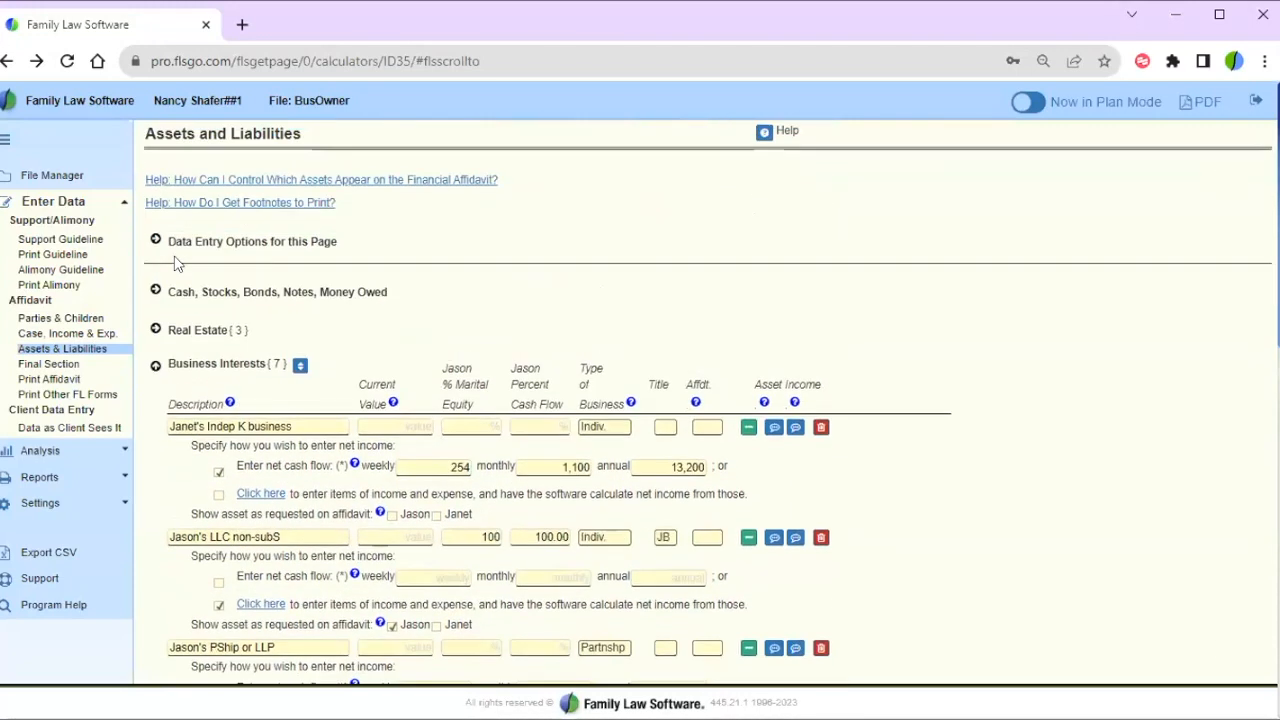
{"action": "left_click", "coordinate": [155, 328]}
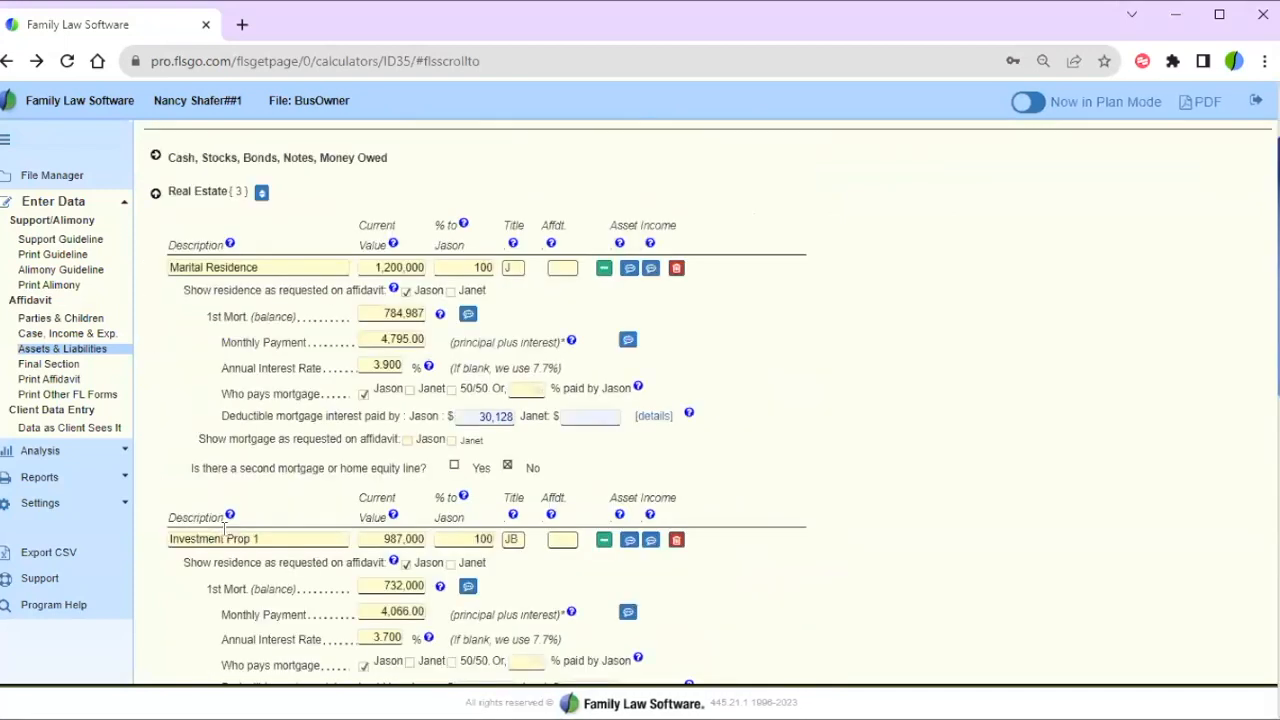
- Open Investment Prop 1's details, keep it marked as a rental, and note the 6,000 monthly rent
{"action": "left_click", "coordinate": [603, 541]}
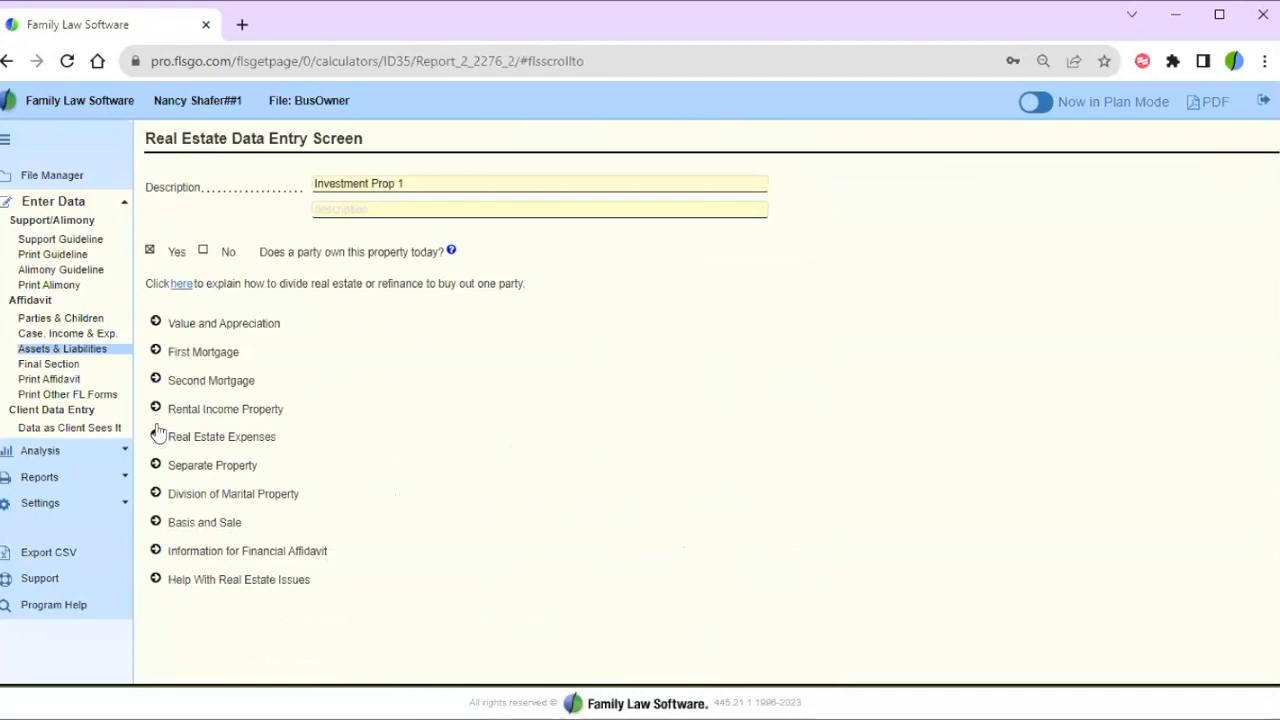
{"action": "left_click", "coordinate": [156, 409]}
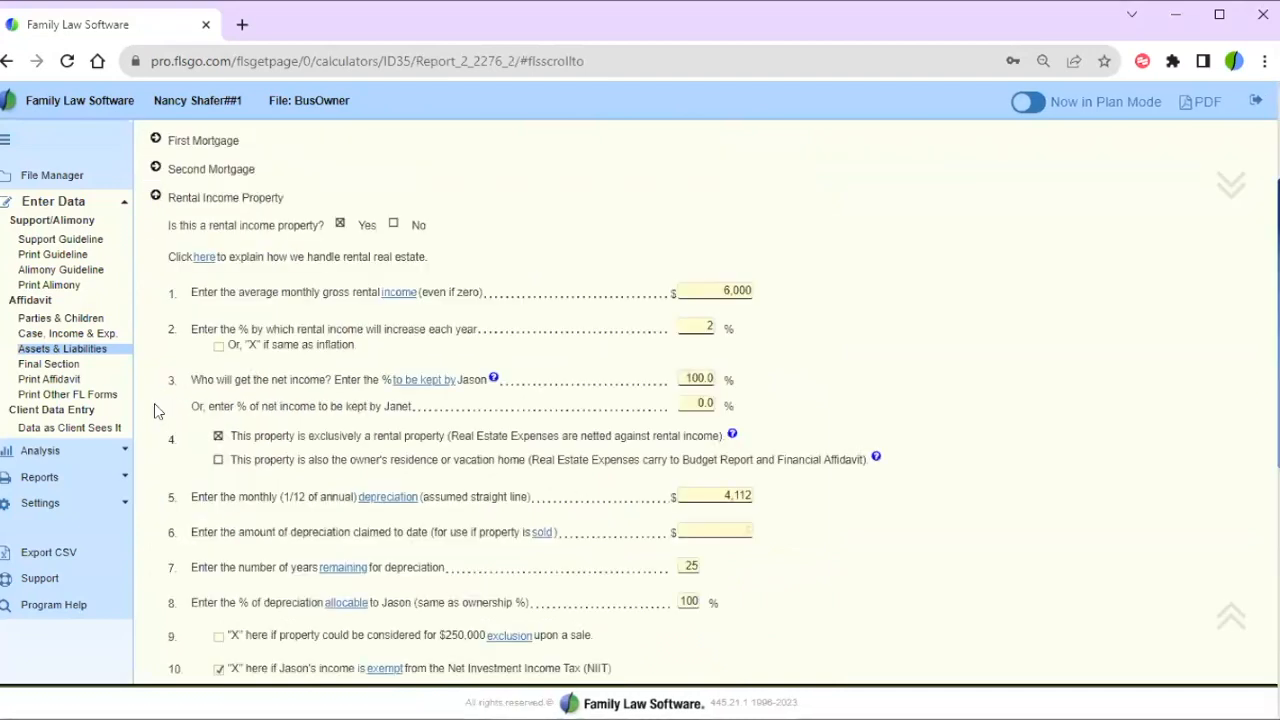
{"action": "triple_click", "coordinate": [367, 225]}
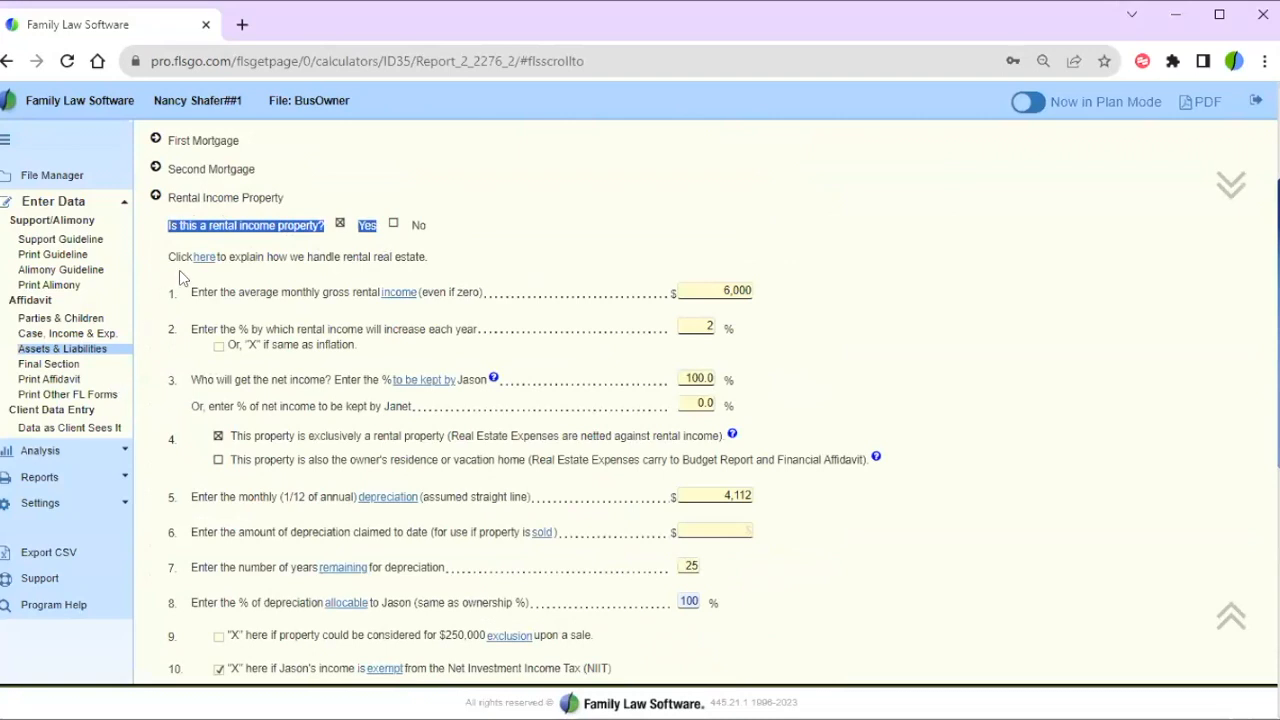
{"action": "left_click", "coordinate": [393, 225]}
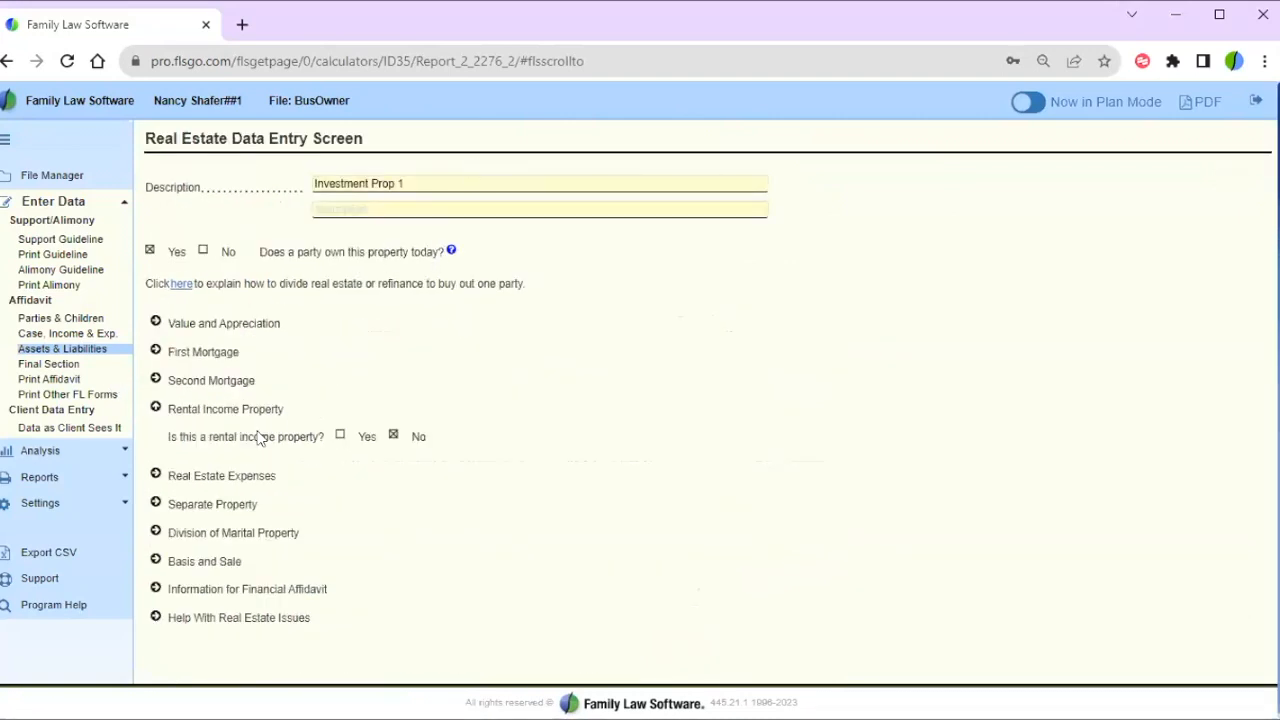
{"action": "left_click", "coordinate": [340, 435]}
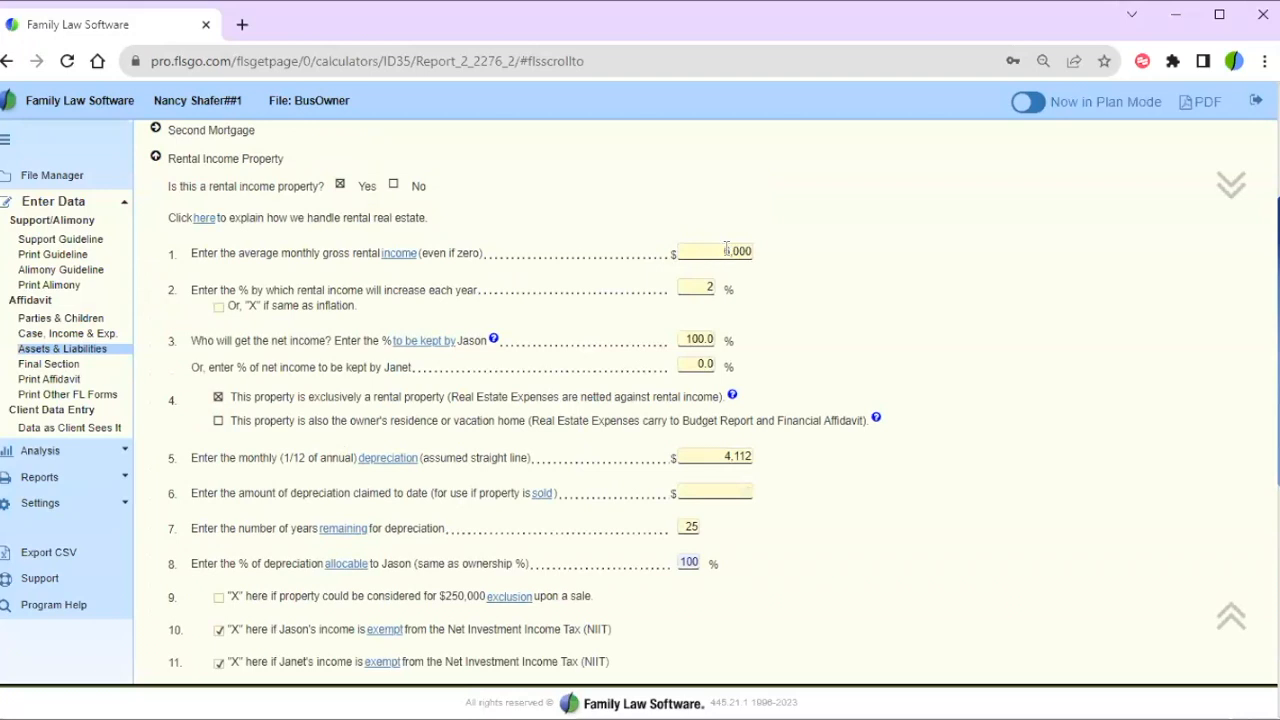
{"action": "left_click_drag", "start_coordinate": [714, 247], "coordinate": [760, 260]}
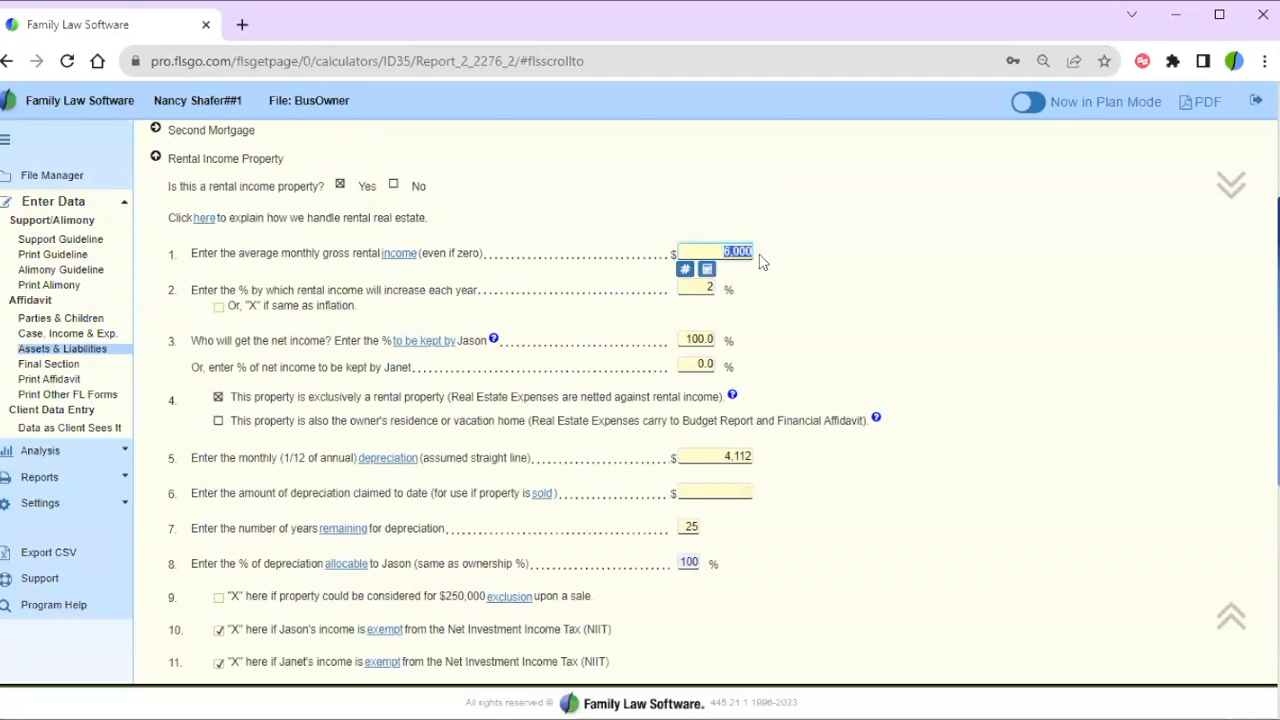
{"action": "left_click", "coordinate": [812, 298]}
- Review the rental results showing (45,168) taxable income and point out Real Estate Expenses
{"action": "scroll", "coordinate": [812, 298], "scroll_direction": "down", "scroll_amount": 3}
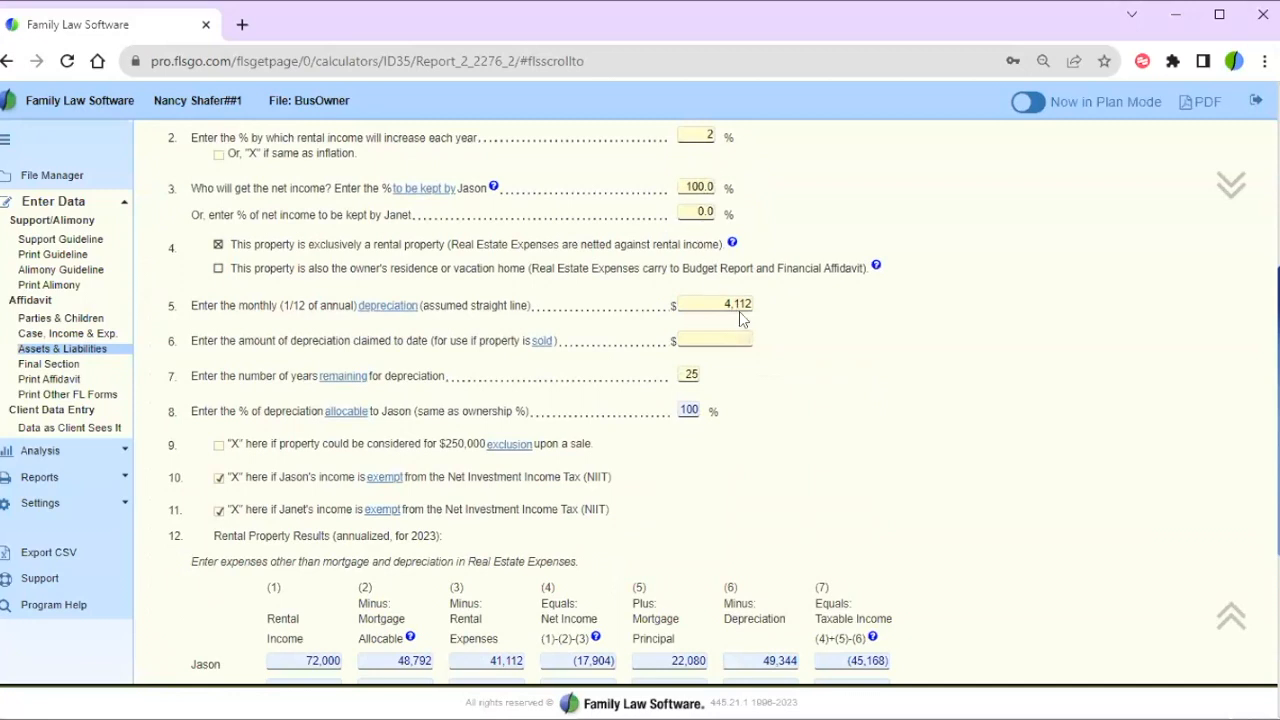
{"action": "scroll", "coordinate": [740, 316], "scroll_direction": "down", "scroll_amount": 1}
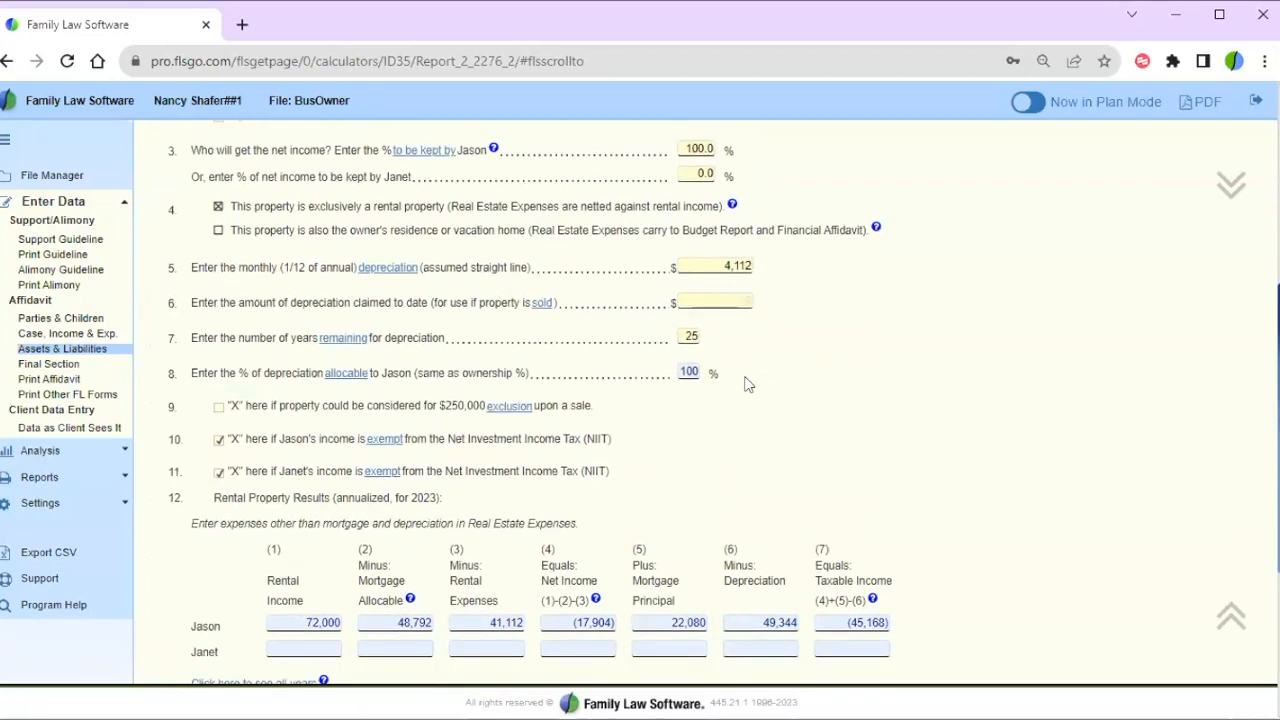
{"action": "scroll", "coordinate": [745, 384], "scroll_direction": "down", "scroll_amount": 5}
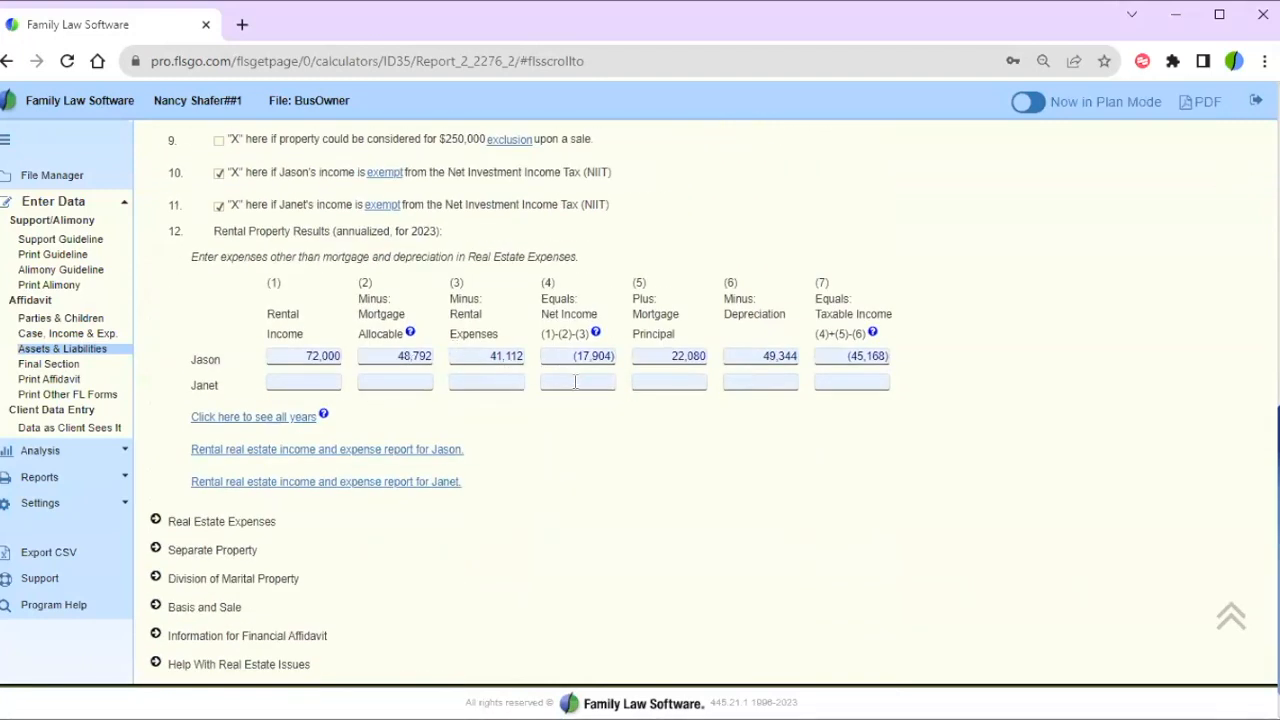
{"action": "left_click_drag", "start_coordinate": [166, 522], "coordinate": [308, 529]}
- Expand Investment Prop 1's Real Estate Expenses, review its rows and results, then collapse it
{"action": "left_click", "coordinate": [155, 521]}
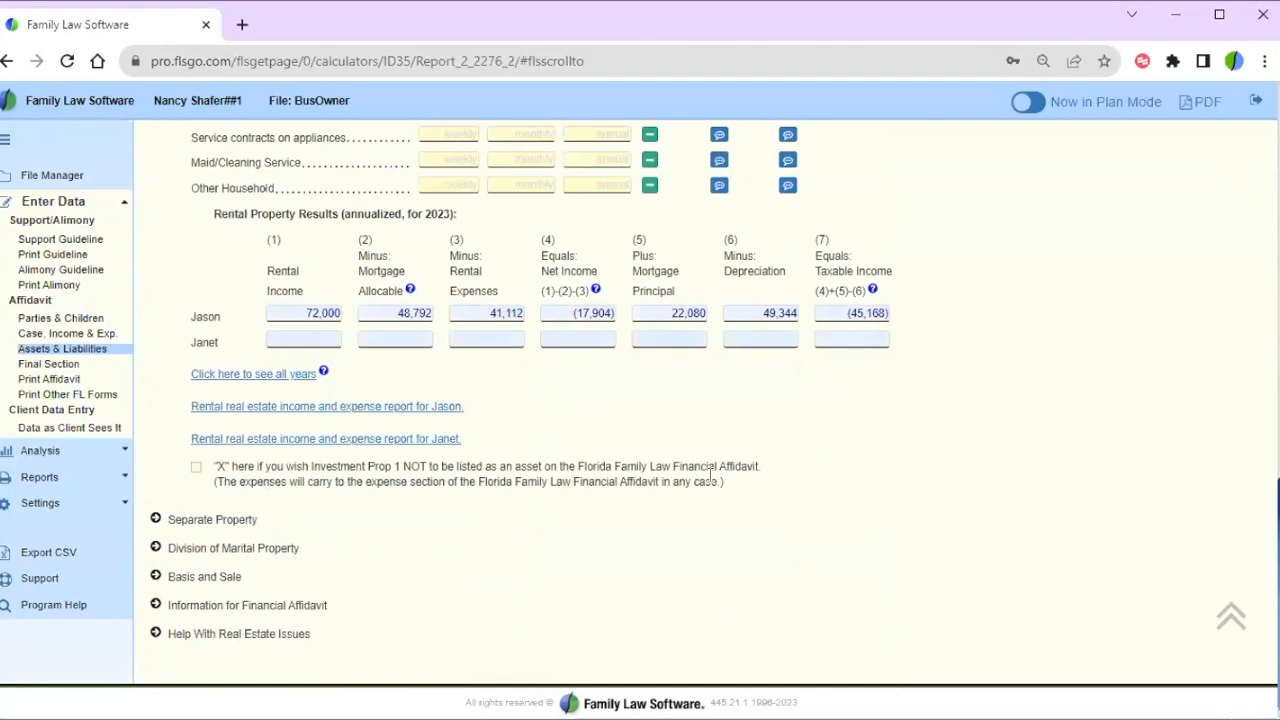
{"action": "scroll", "coordinate": [830, 425], "scroll_direction": "up", "scroll_amount": 3}
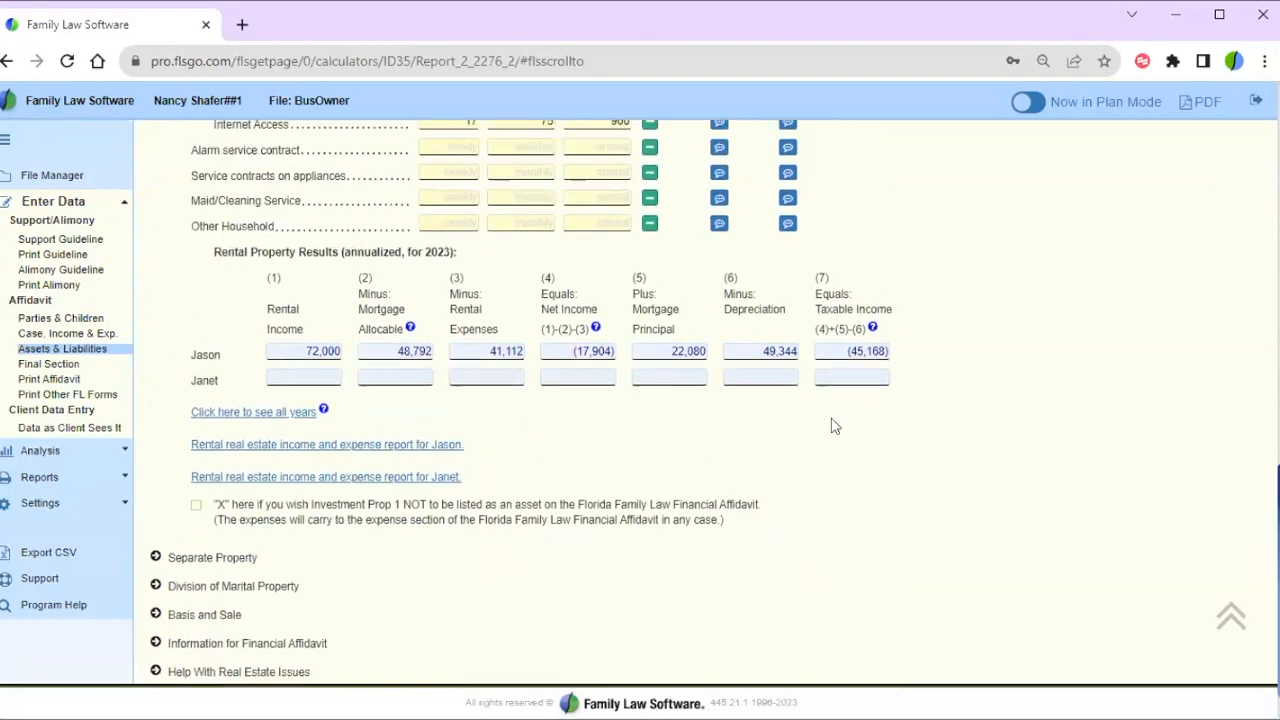
{"action": "scroll", "coordinate": [830, 425], "scroll_direction": "up", "scroll_amount": 7}
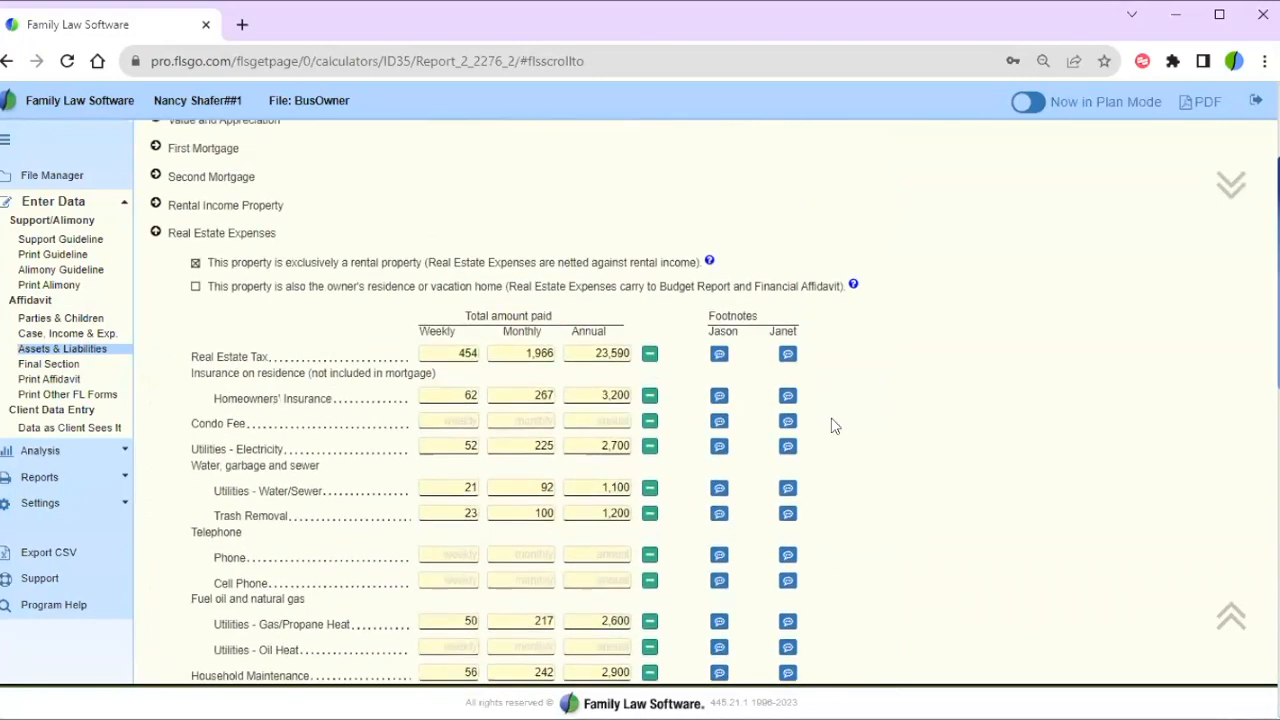
{"action": "scroll", "coordinate": [830, 425], "scroll_direction": "down", "scroll_amount": 2}
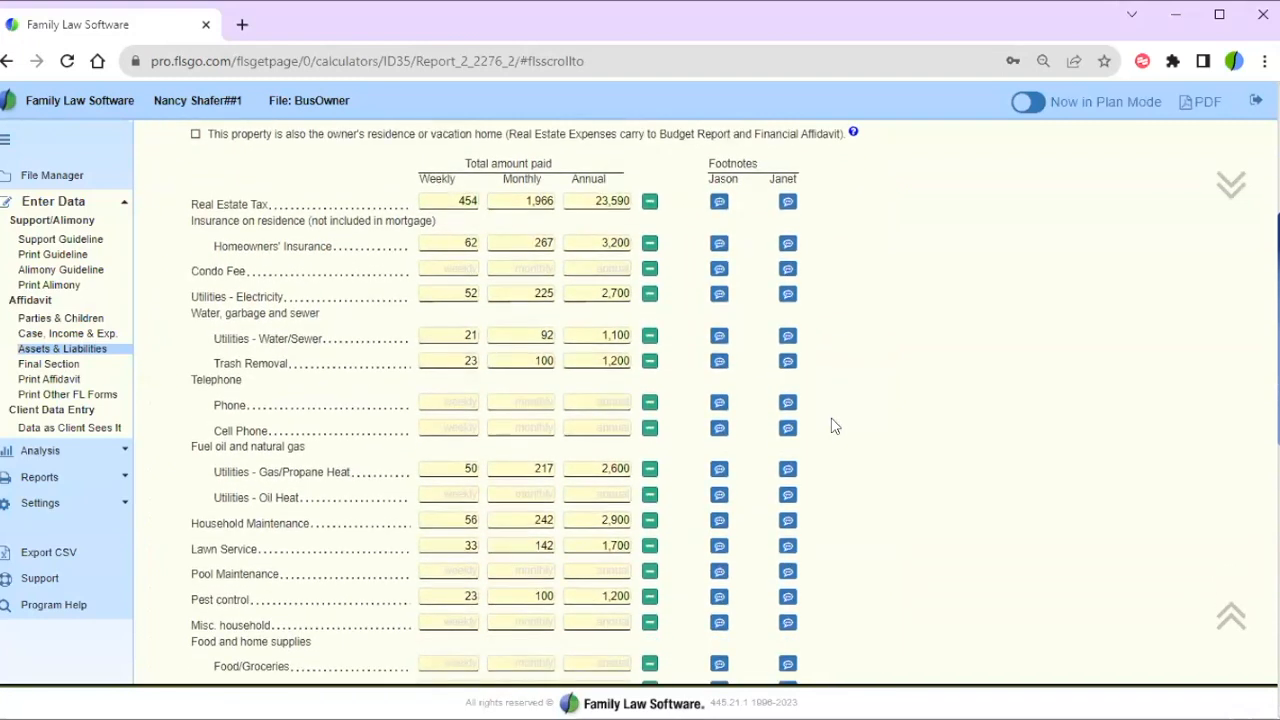
{"action": "scroll", "coordinate": [830, 425], "scroll_direction": "down", "scroll_amount": 3}
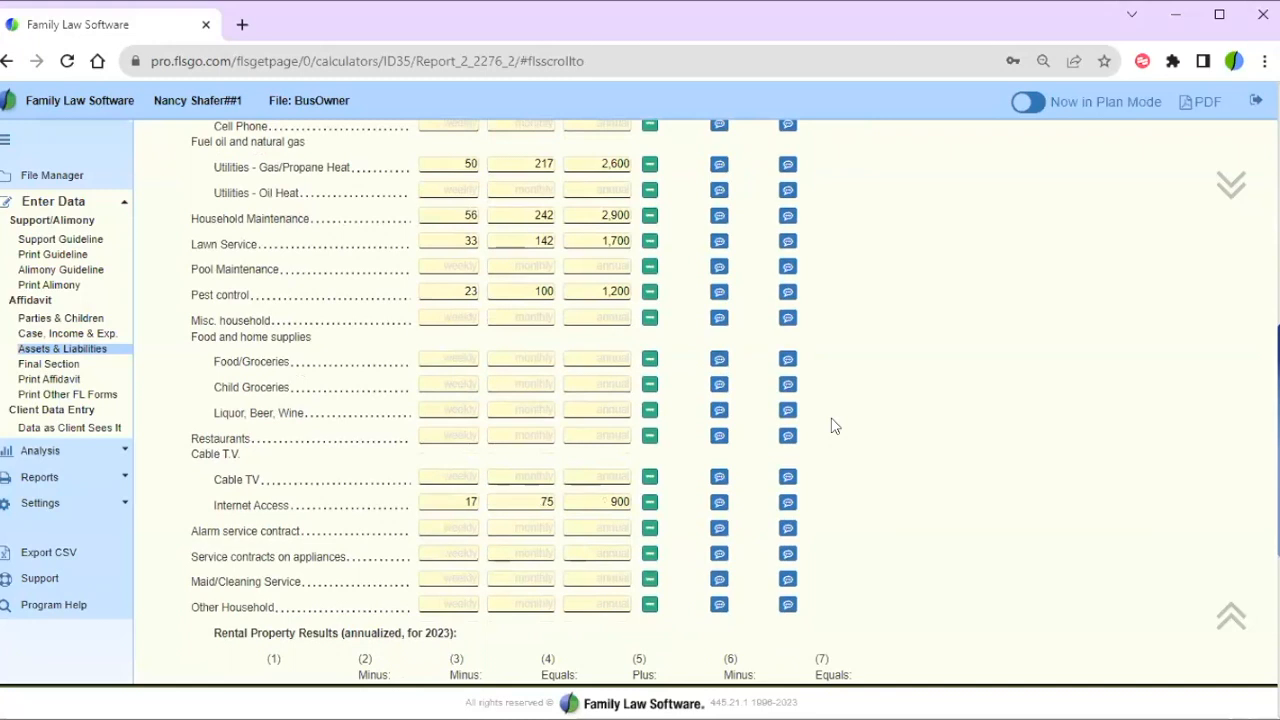
{"action": "scroll", "coordinate": [830, 425], "scroll_direction": "down", "scroll_amount": 2}
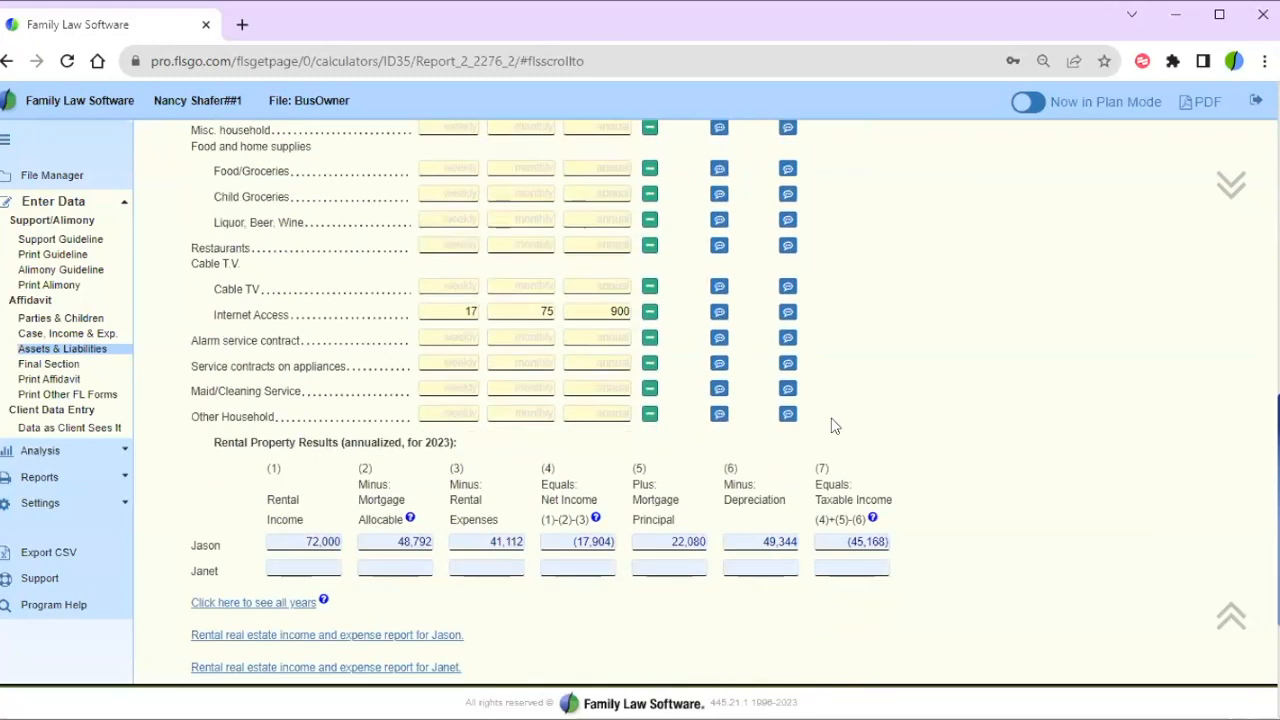
{"action": "scroll", "coordinate": [830, 425], "scroll_direction": "down", "scroll_amount": 1}
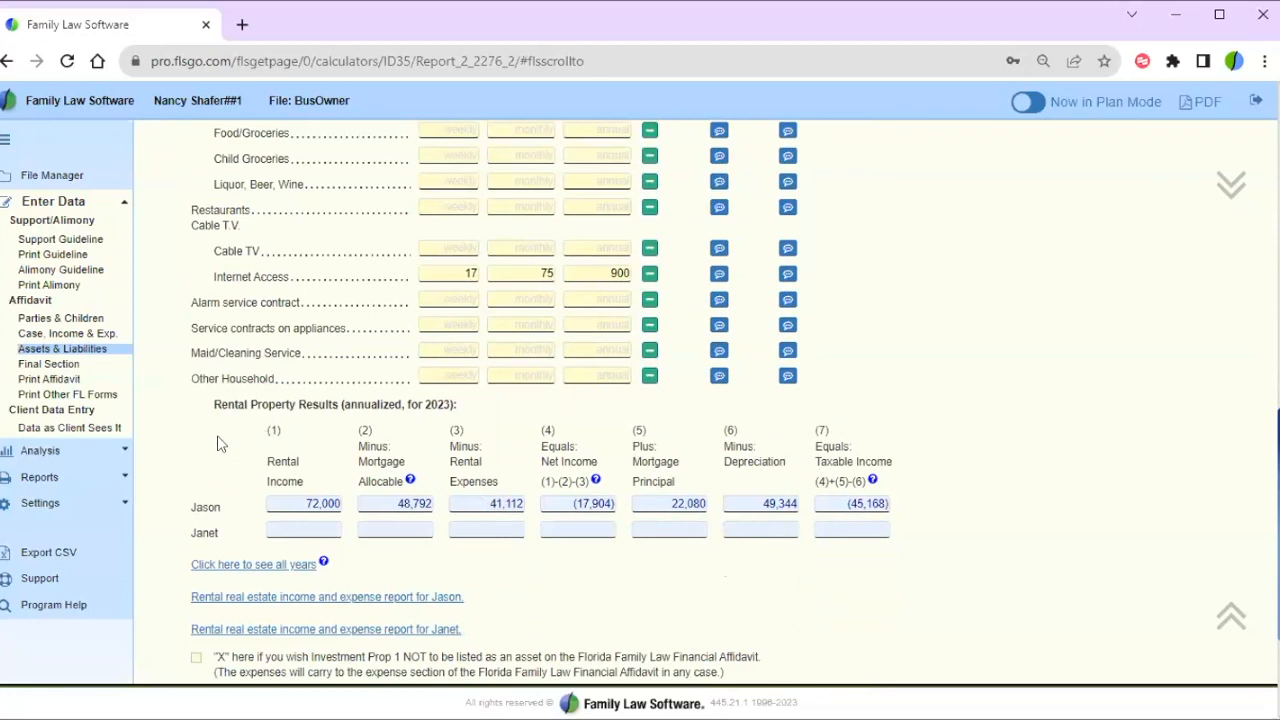
{"action": "scroll", "coordinate": [217, 437], "scroll_direction": "up", "scroll_amount": 6}
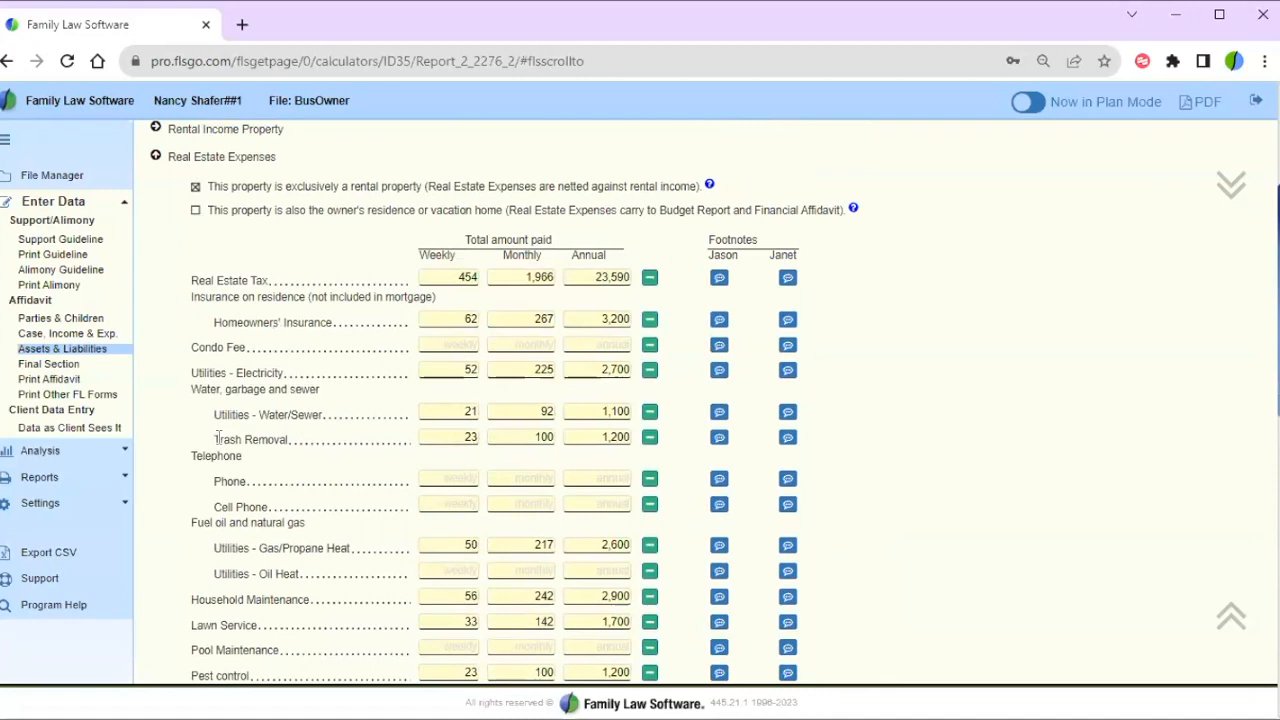
{"action": "left_click", "coordinate": [157, 195]}
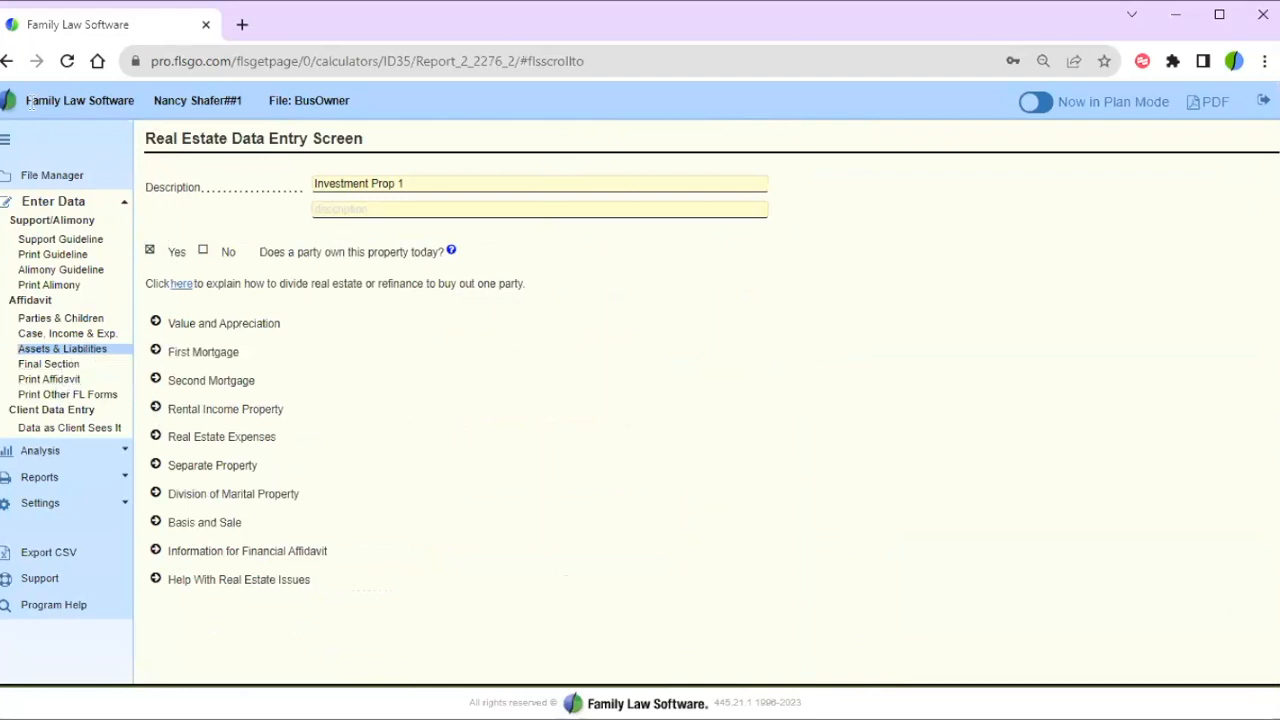
- Return to Assets & Liabilities, expand Business Interests, and highlight the RE 1 LLC Sub S name
{"action": "left_click", "coordinate": [8, 61]}
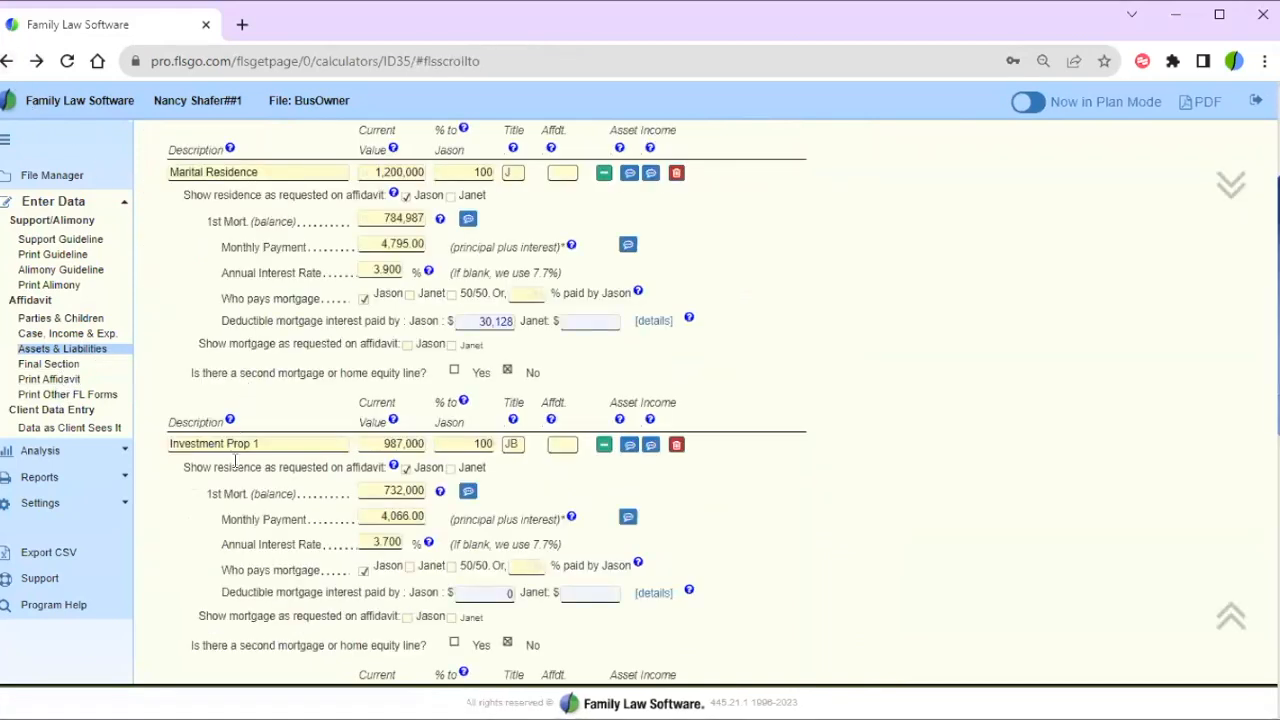
{"action": "scroll", "coordinate": [162, 468], "scroll_direction": "down", "scroll_amount": 1}
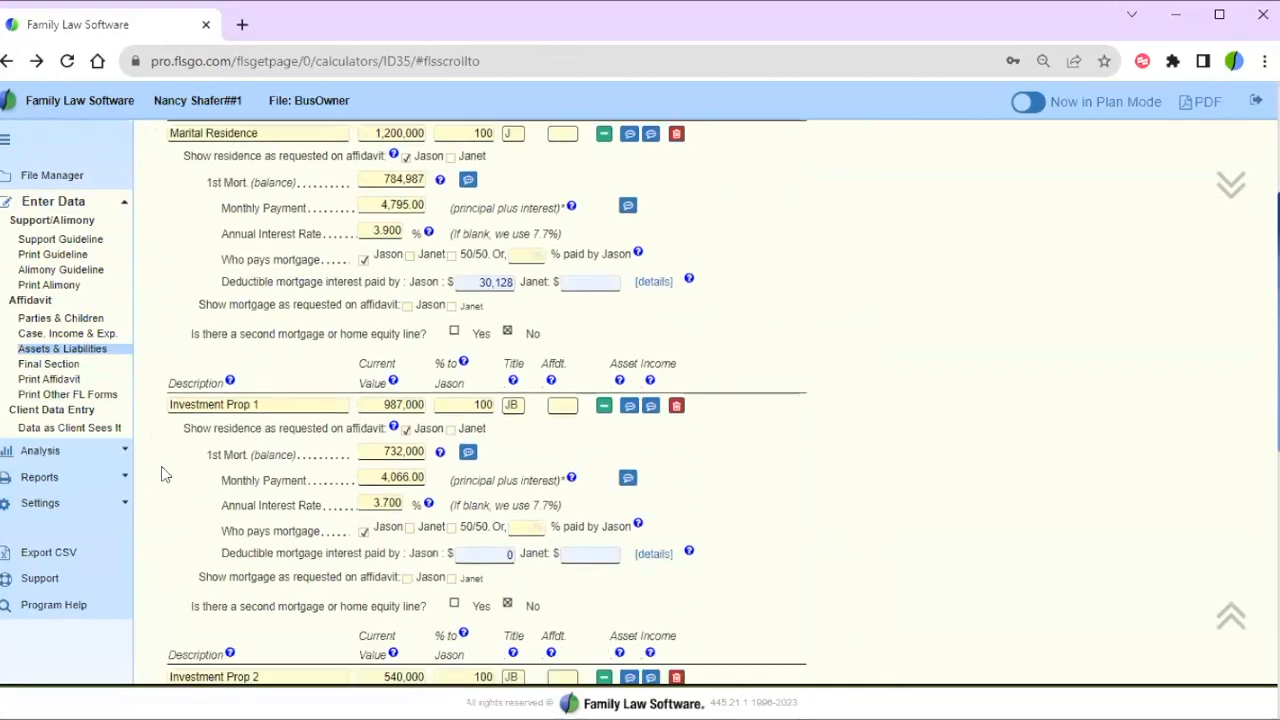
{"action": "scroll", "coordinate": [161, 466], "scroll_direction": "down", "scroll_amount": 5}
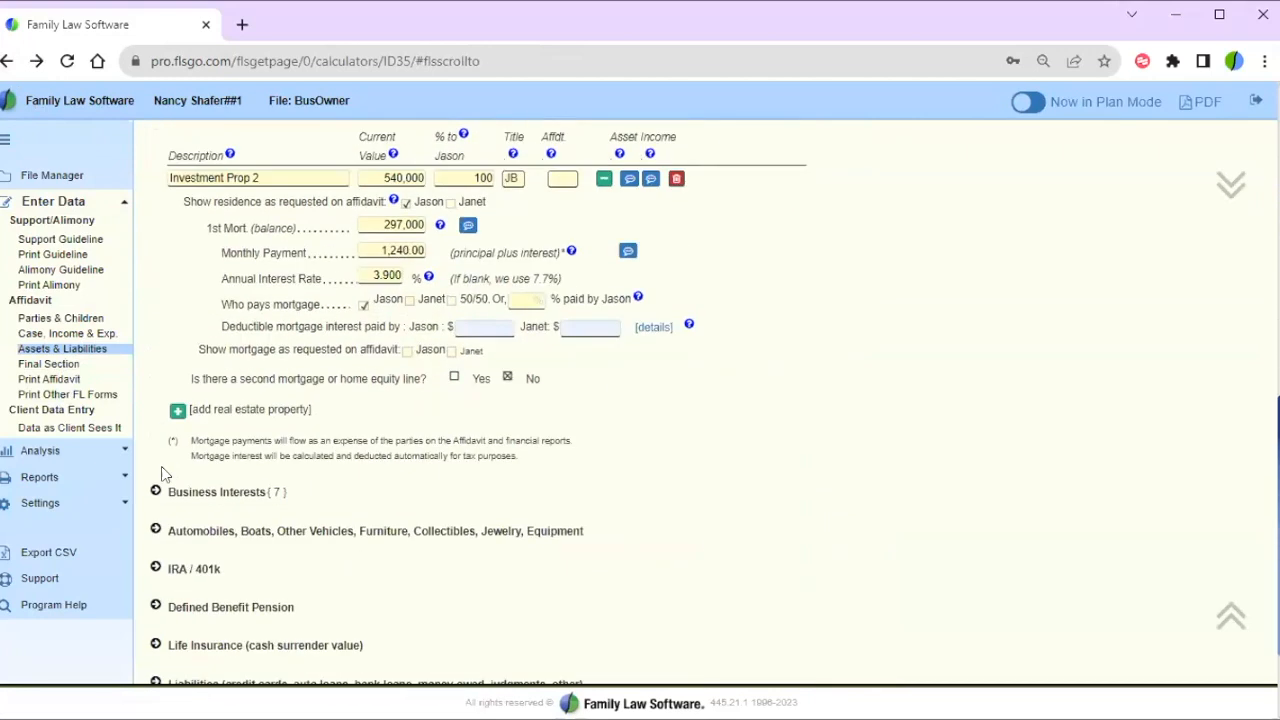
{"action": "scroll", "coordinate": [161, 466], "scroll_direction": "down", "scroll_amount": 2}
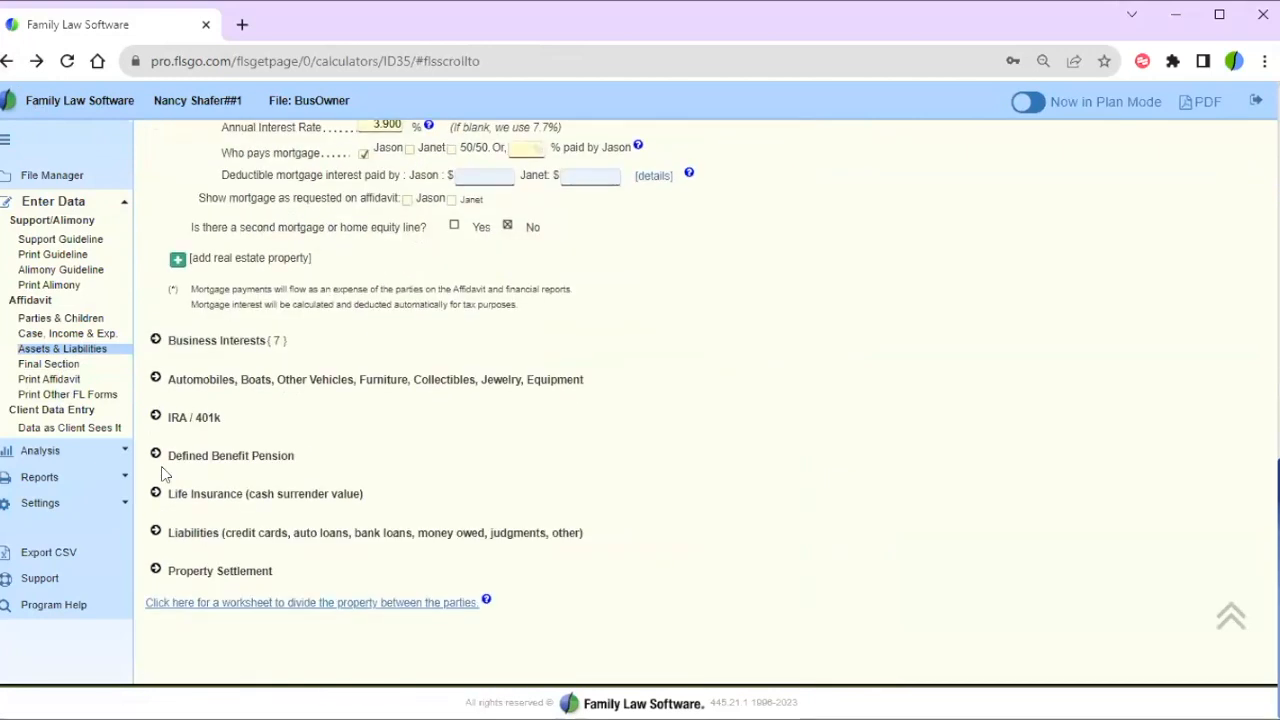
{"action": "left_click", "coordinate": [155, 340]}
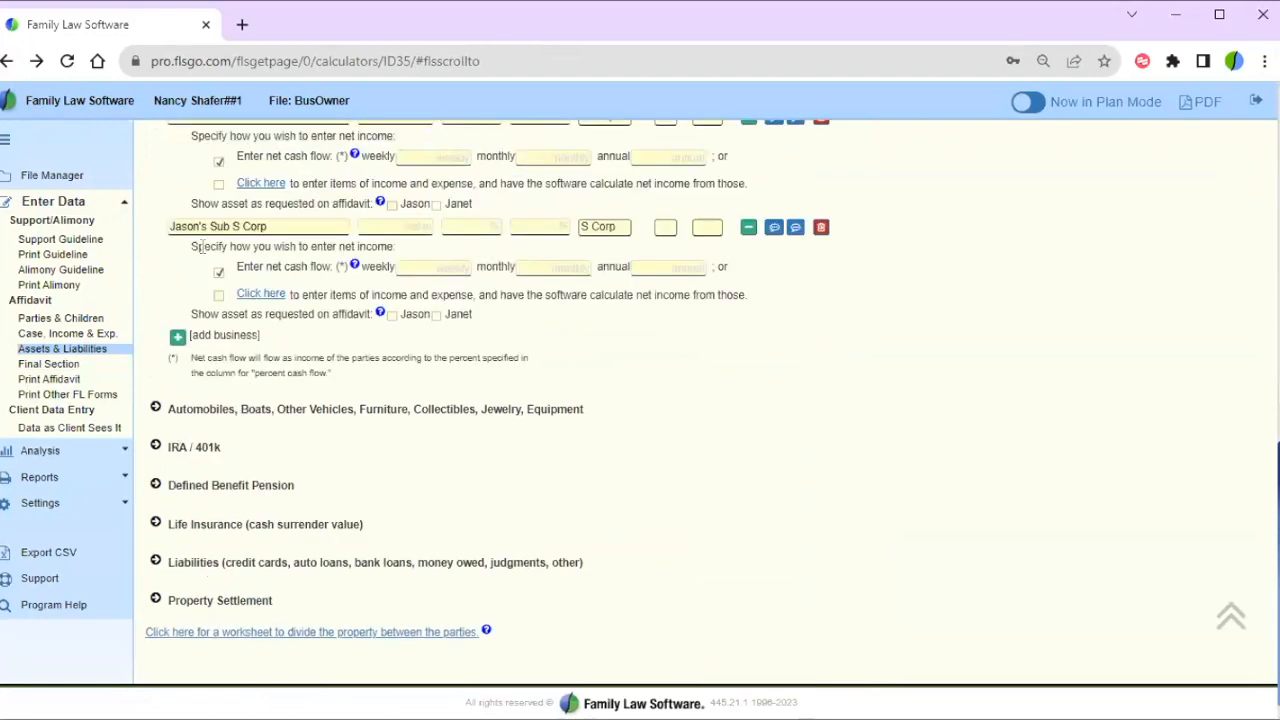
{"action": "scroll", "coordinate": [205, 260], "scroll_direction": "up", "scroll_amount": 4}
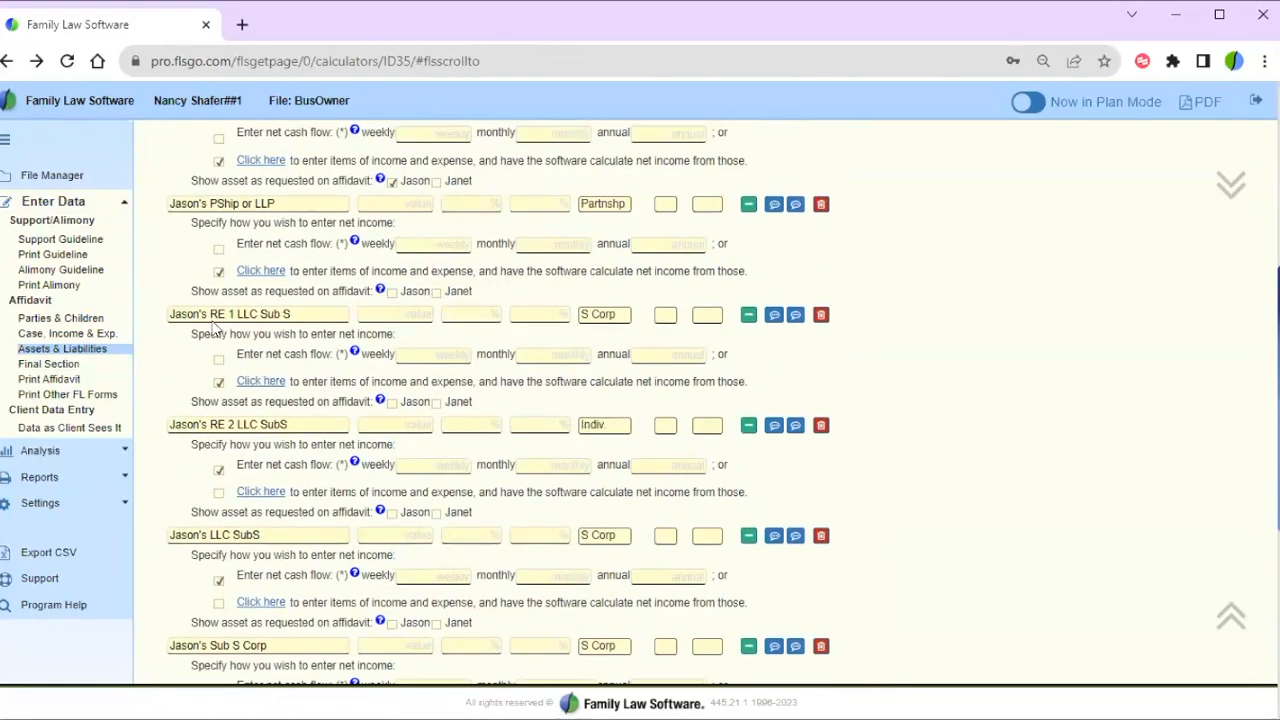
{"action": "left_click_drag", "start_coordinate": [204, 314], "coordinate": [340, 316]}
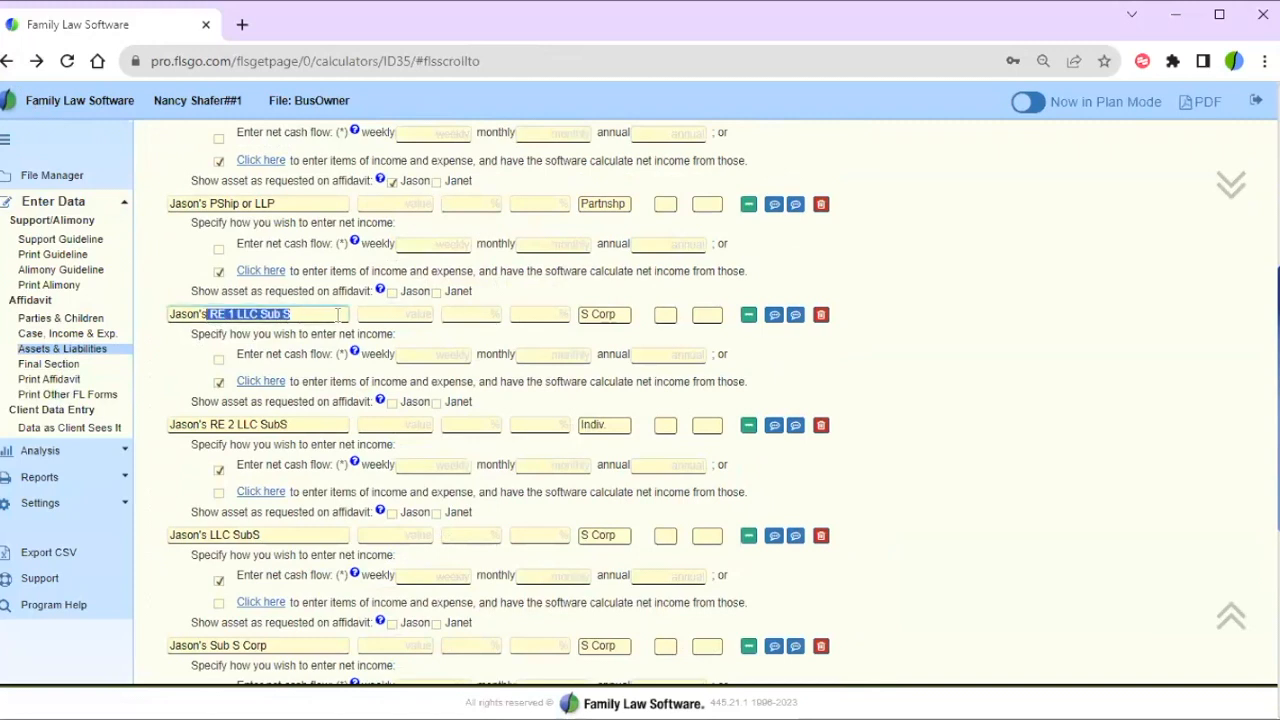
- Open the RE 1 LLC Sub S business form and highlight its calculated net cash flow explanation
{"action": "left_click", "coordinate": [748, 315]}
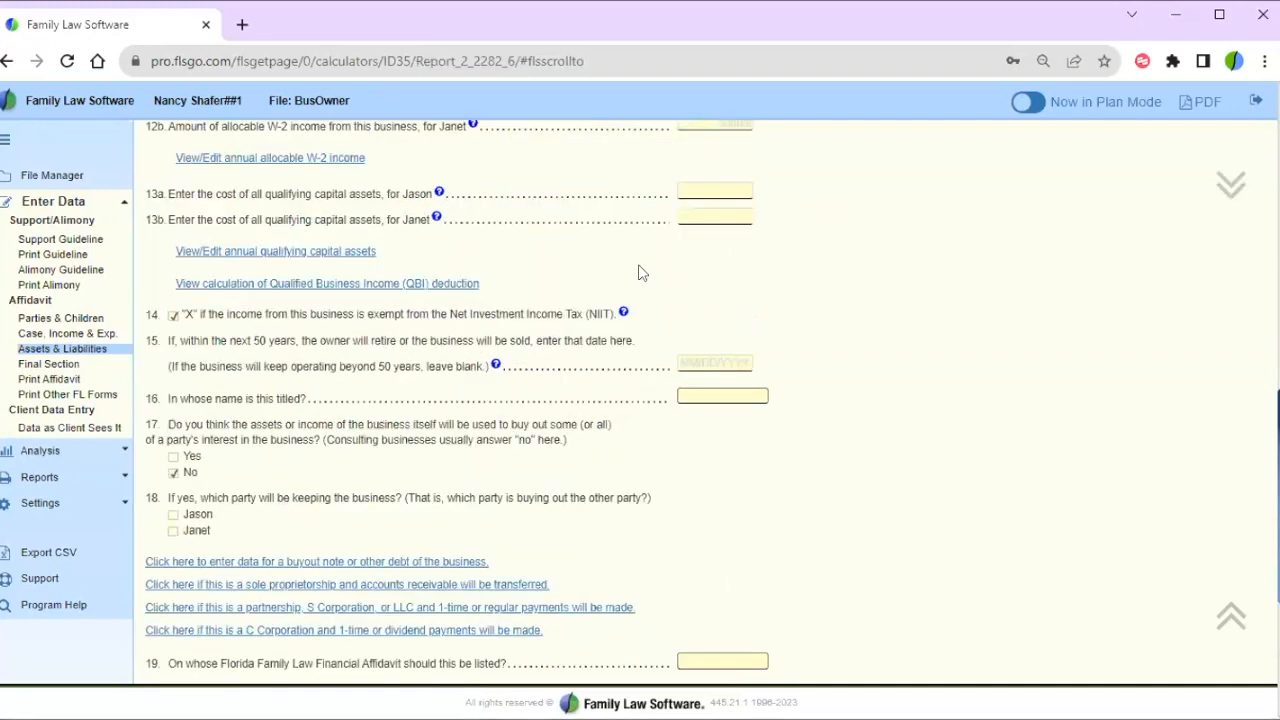
{"action": "scroll", "coordinate": [638, 264], "scroll_direction": "up", "scroll_amount": 3}
{"action": "scroll", "coordinate": [638, 272], "scroll_direction": "up", "scroll_amount": 10}
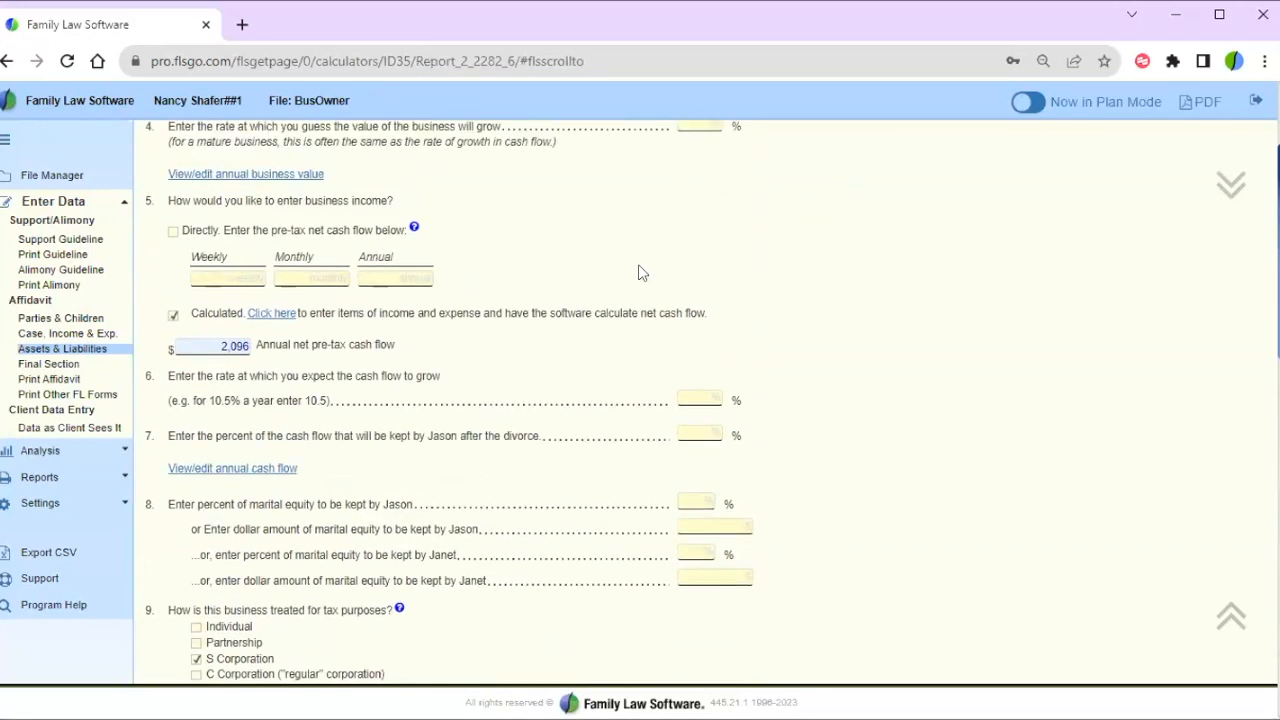
{"action": "scroll", "coordinate": [640, 272], "scroll_direction": "down", "scroll_amount": 3}
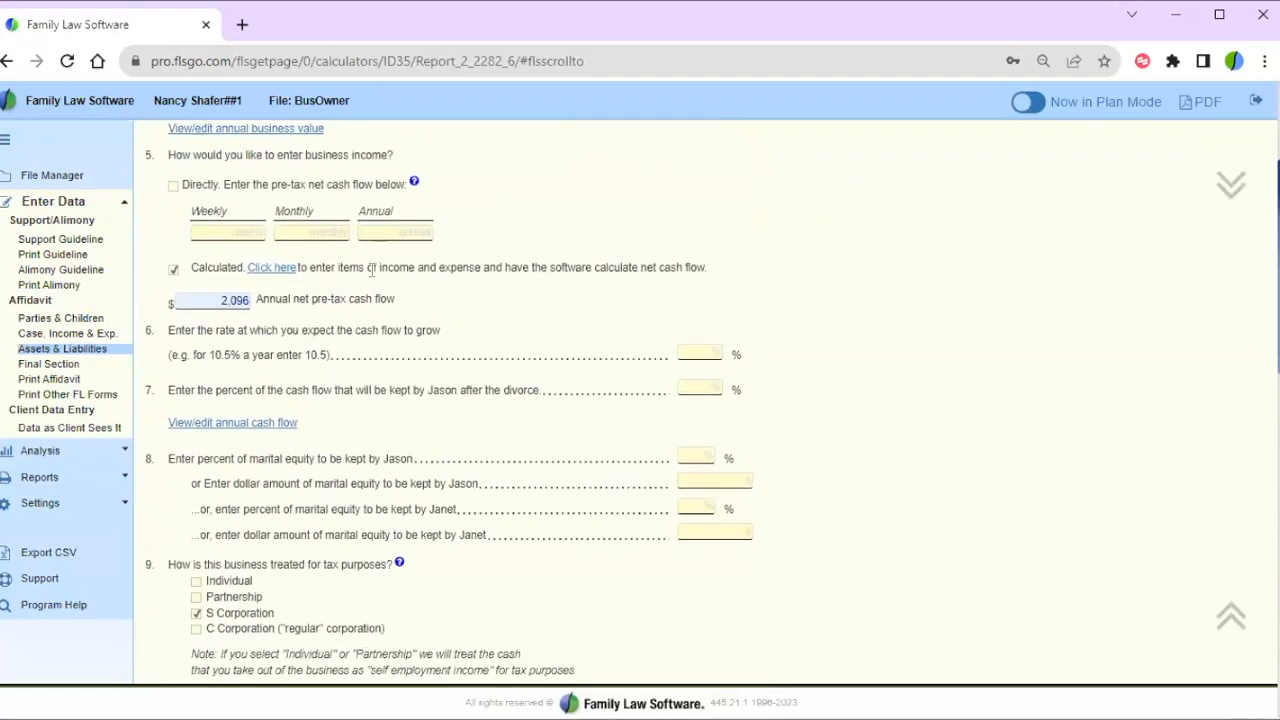
{"action": "left_click_drag", "start_coordinate": [393, 268], "coordinate": [726, 274]}
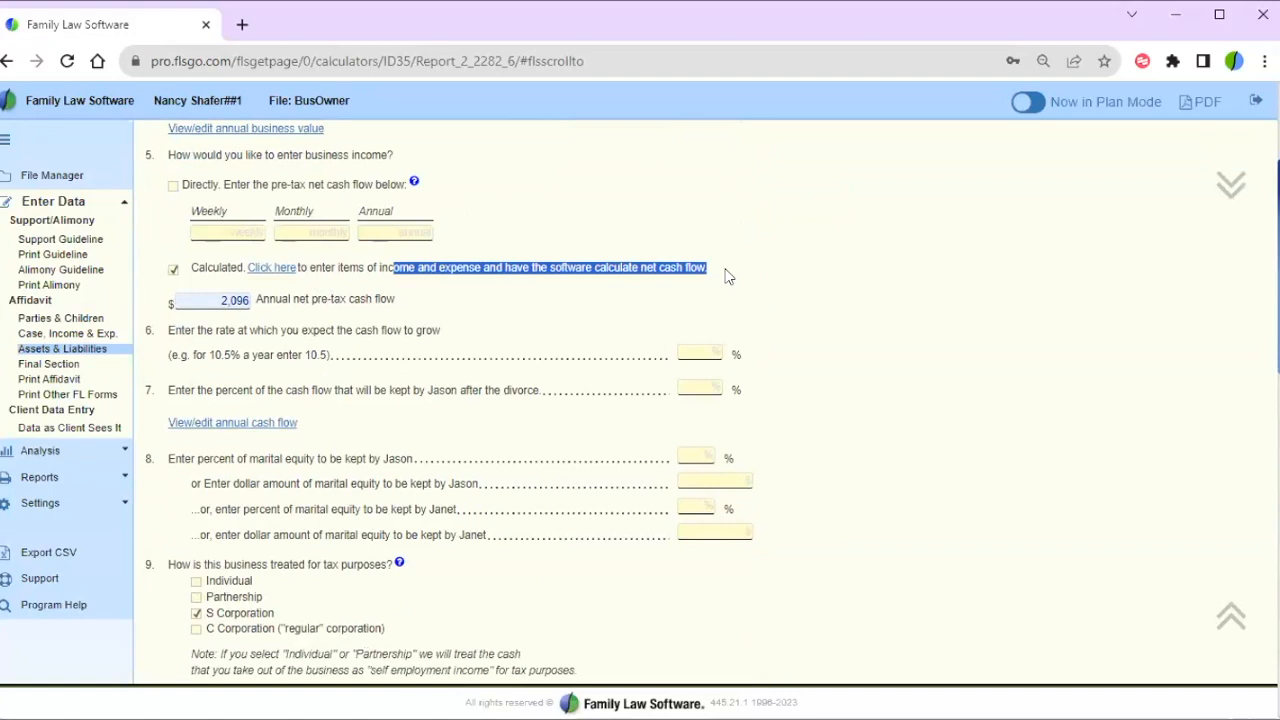
- Review the income and expense worksheet's 2,096 net profit, then return to the business form
{"action": "left_click", "coordinate": [266, 267]}
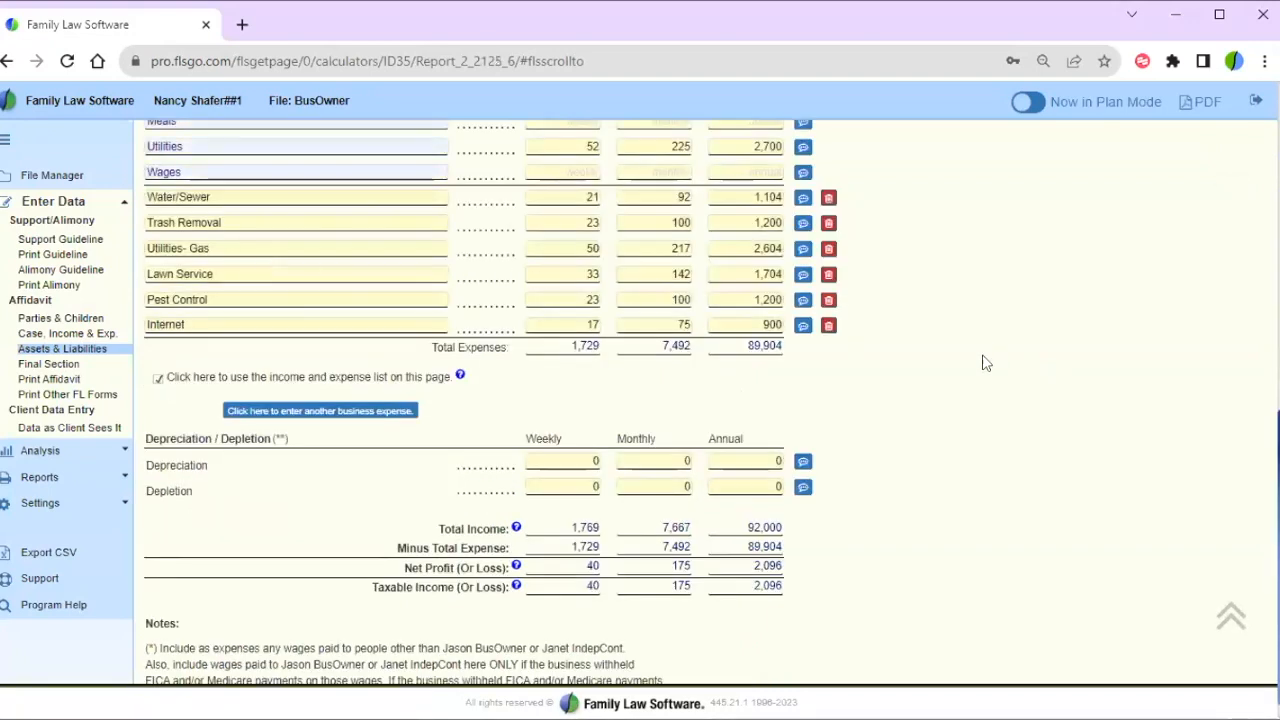
{"action": "scroll", "coordinate": [983, 362], "scroll_direction": "up", "scroll_amount": 6}
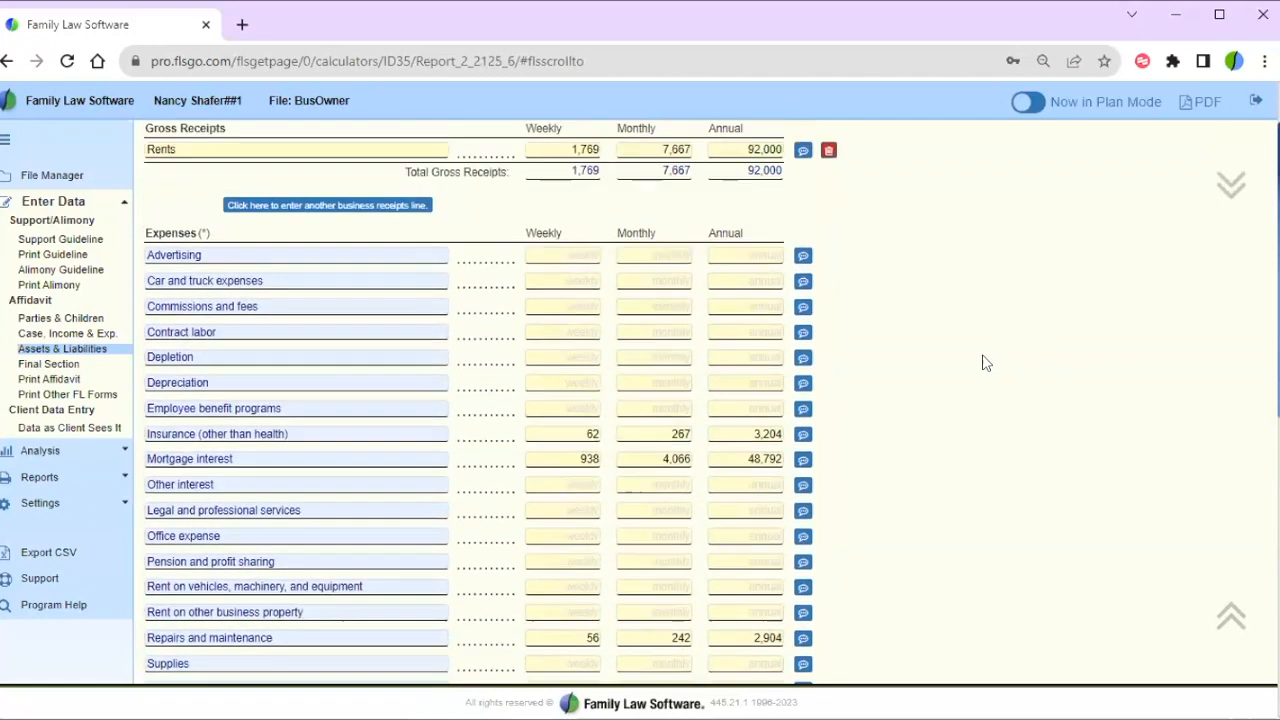
{"action": "scroll", "coordinate": [983, 362], "scroll_direction": "up", "scroll_amount": 1}
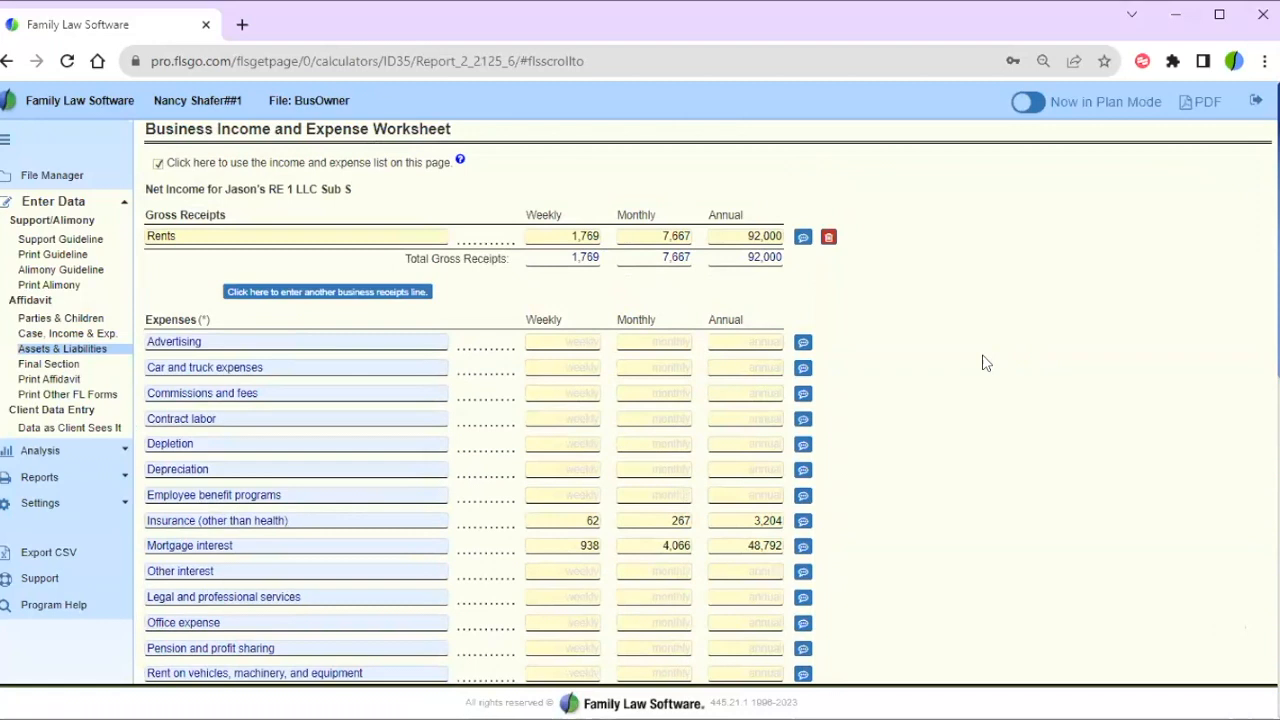
{"action": "scroll", "coordinate": [983, 362], "scroll_direction": "down", "scroll_amount": 7}
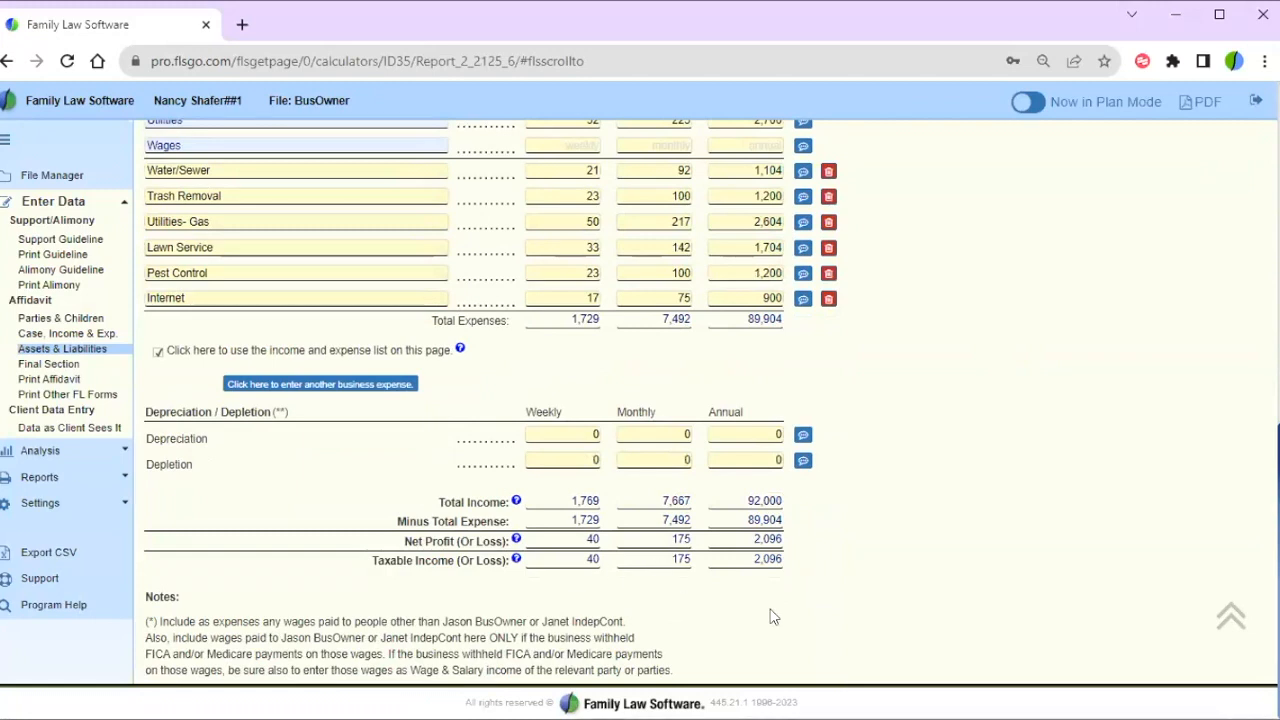
{"action": "left_click", "coordinate": [6, 64]}
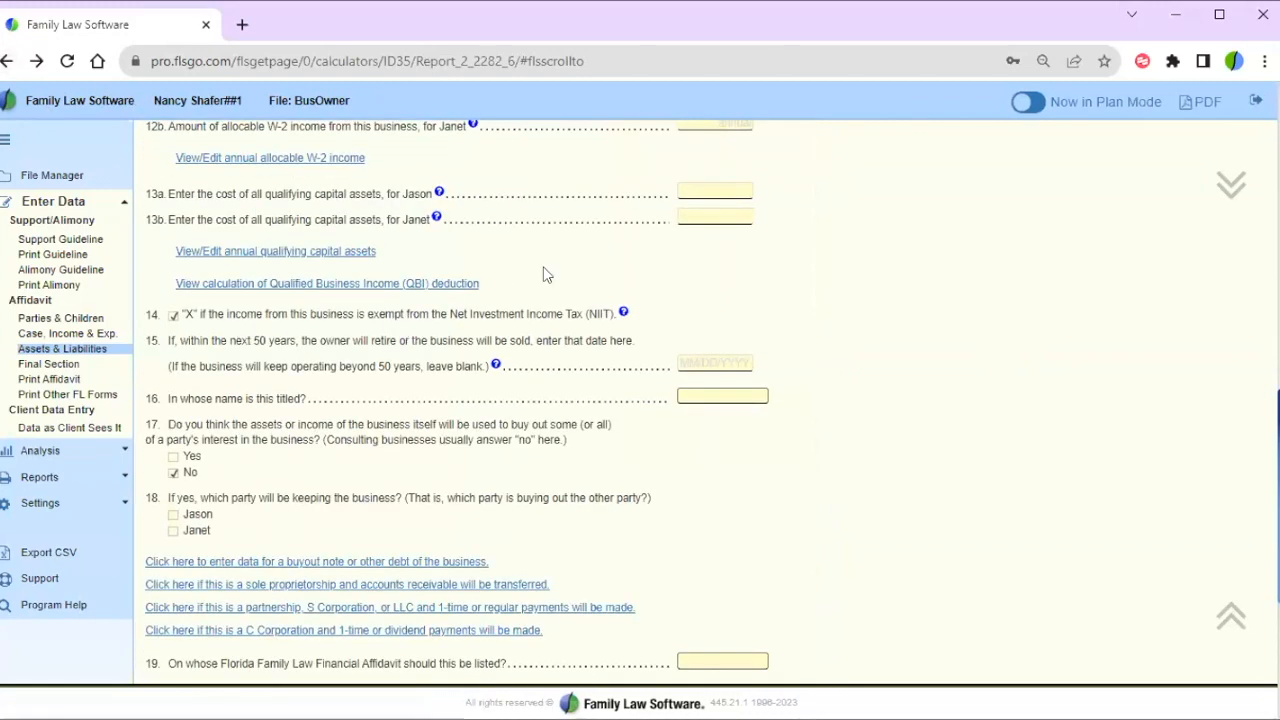
{"action": "scroll", "coordinate": [549, 275], "scroll_direction": "up", "scroll_amount": 1}
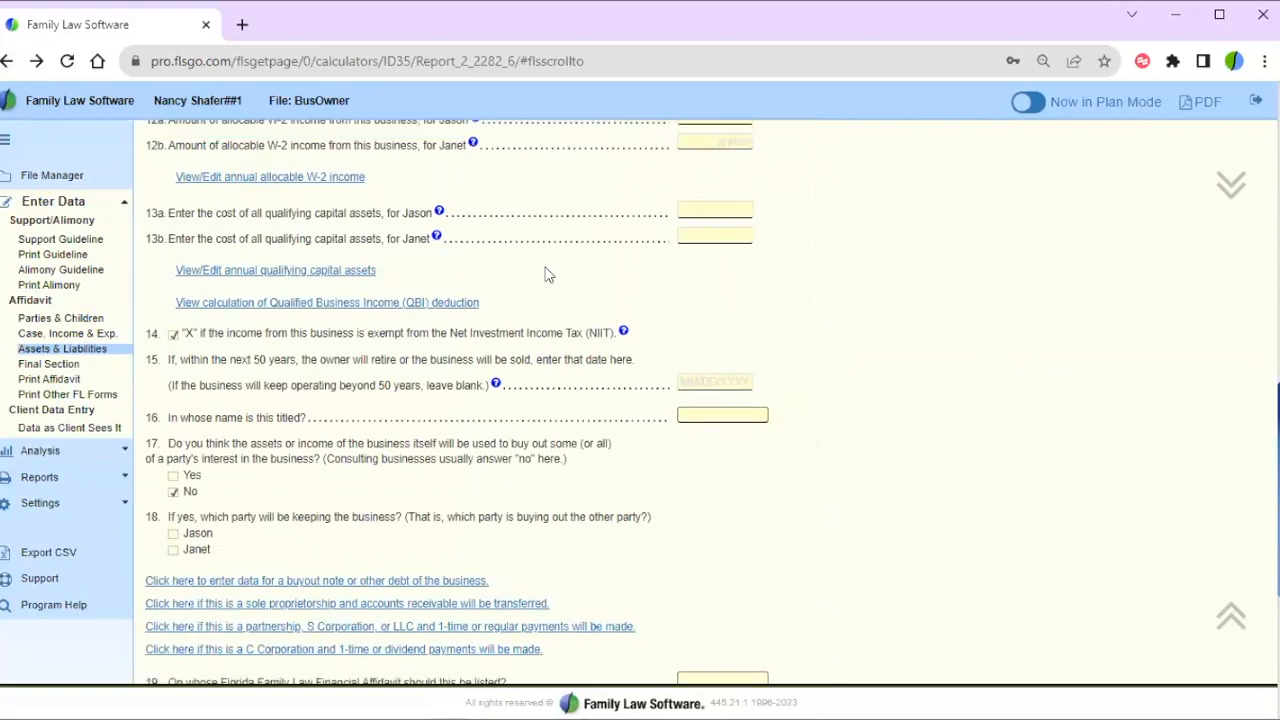
- Open the QBI deduction calculation and highlight RE 1 LLC Sub S's line 5 value of 419
{"action": "left_click", "coordinate": [368, 322]}
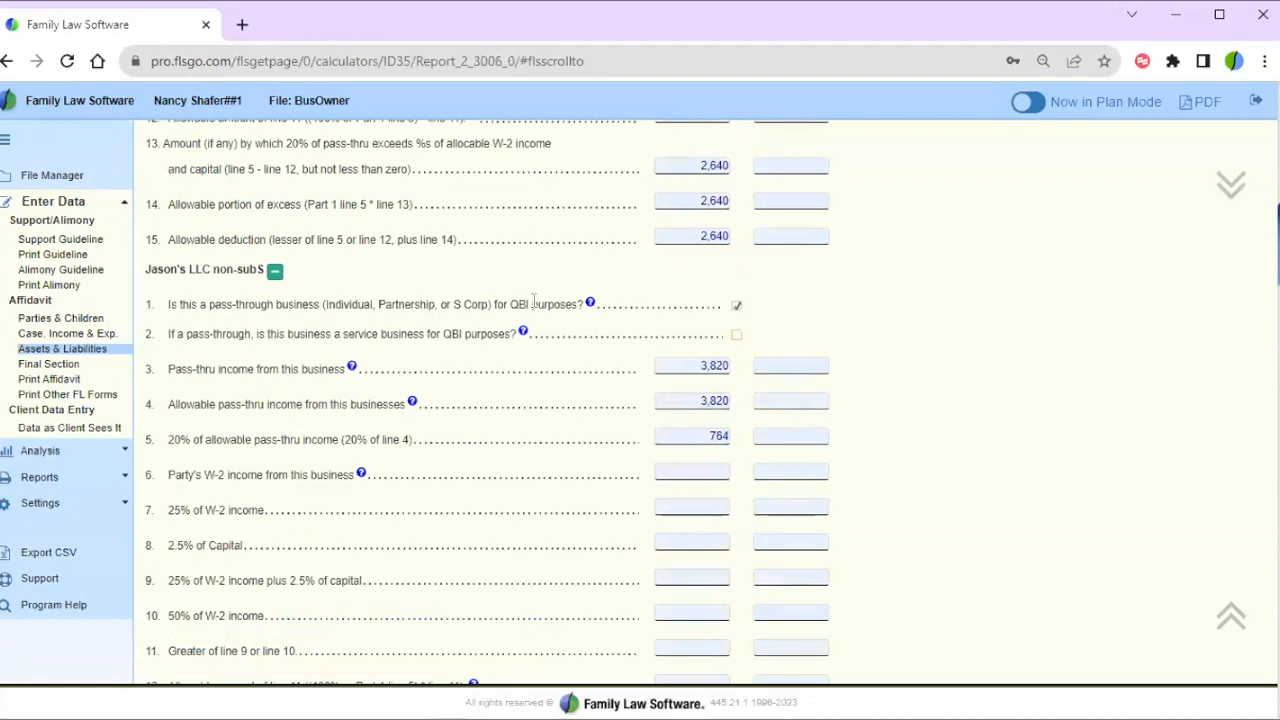
{"action": "scroll", "coordinate": [925, 265], "scroll_direction": "down", "scroll_amount": 8}
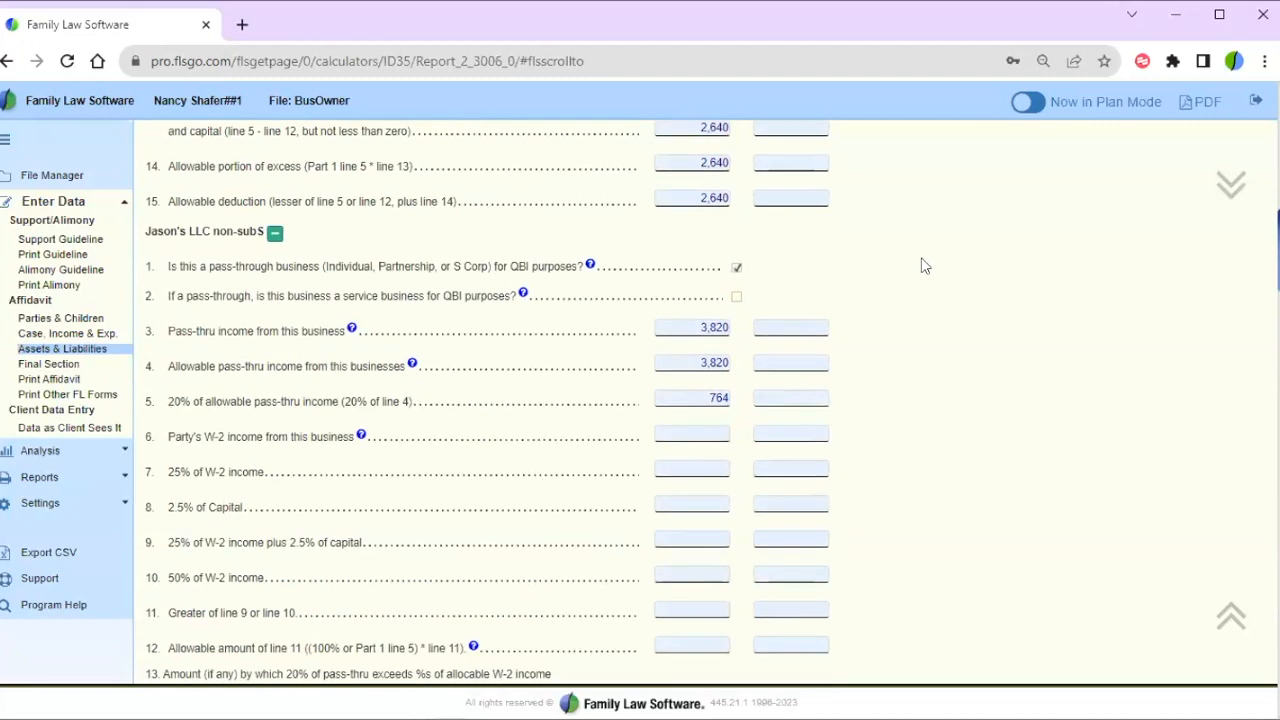
{"action": "scroll", "coordinate": [925, 265], "scroll_direction": "down", "scroll_amount": 10}
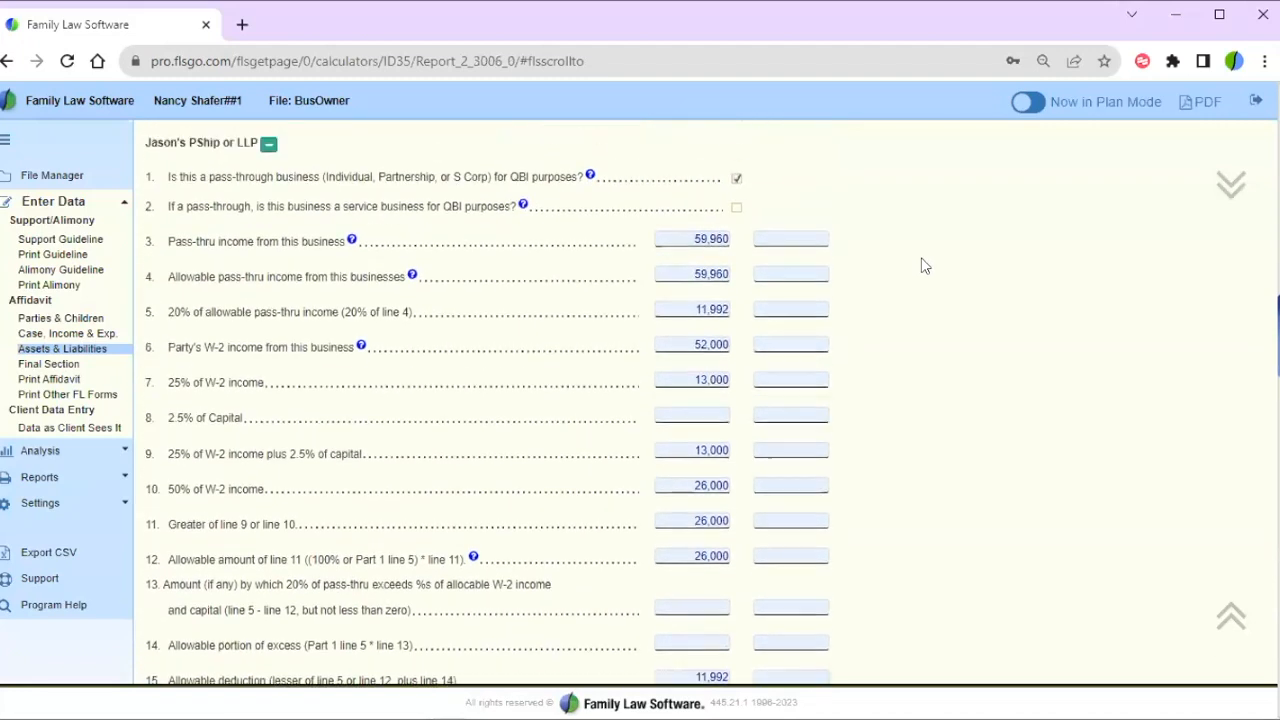
{"action": "scroll", "coordinate": [925, 265], "scroll_direction": "down", "scroll_amount": 5}
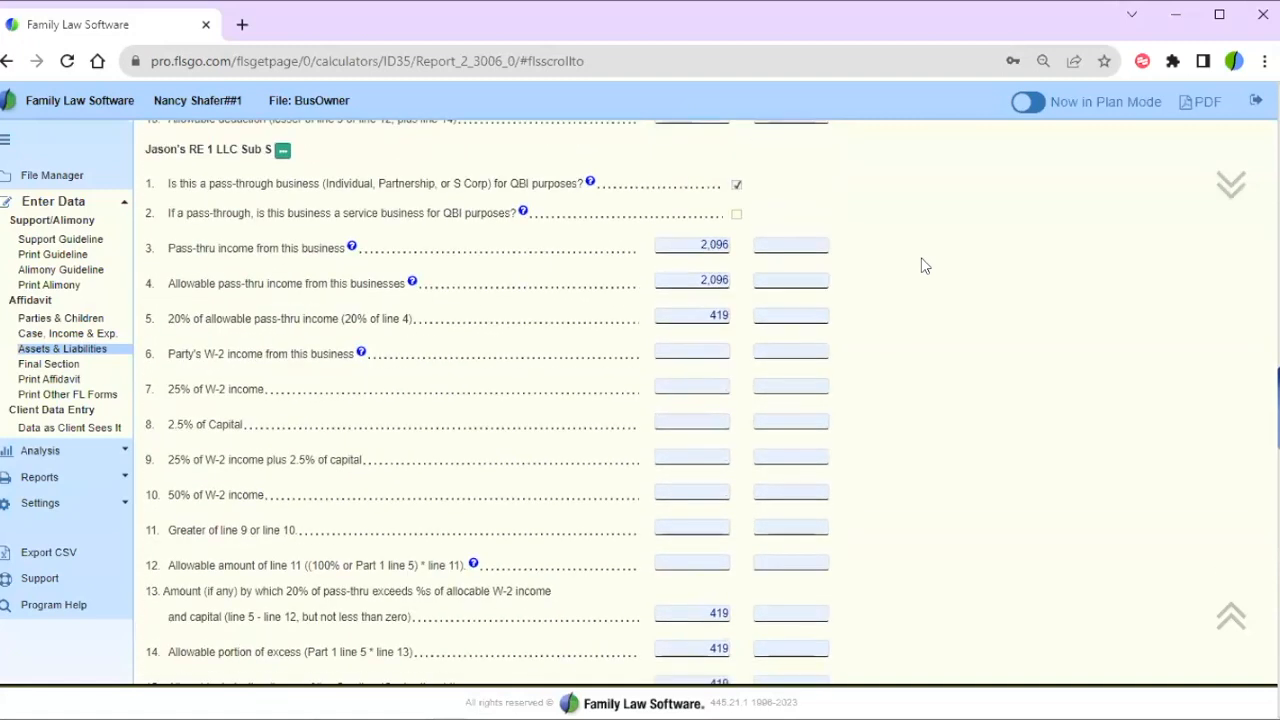
{"action": "left_click_drag", "start_coordinate": [145, 149], "coordinate": [270, 150]}
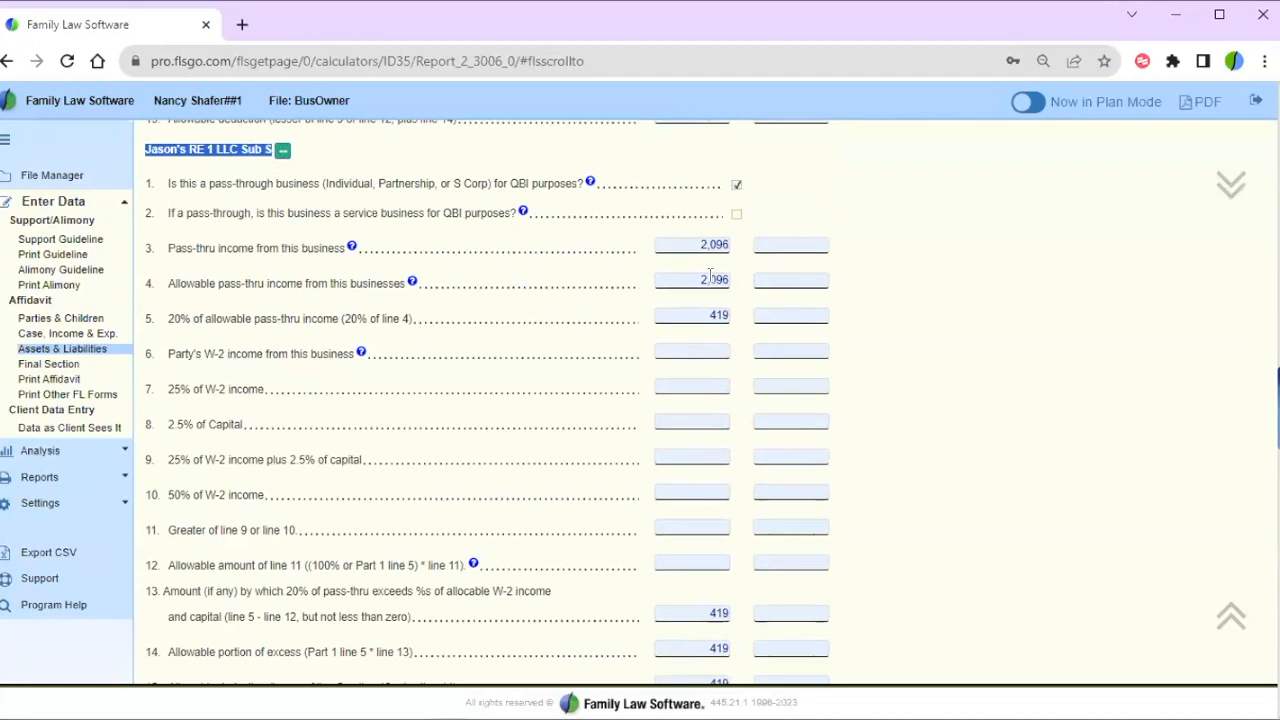
{"action": "left_click", "coordinate": [705, 306]}
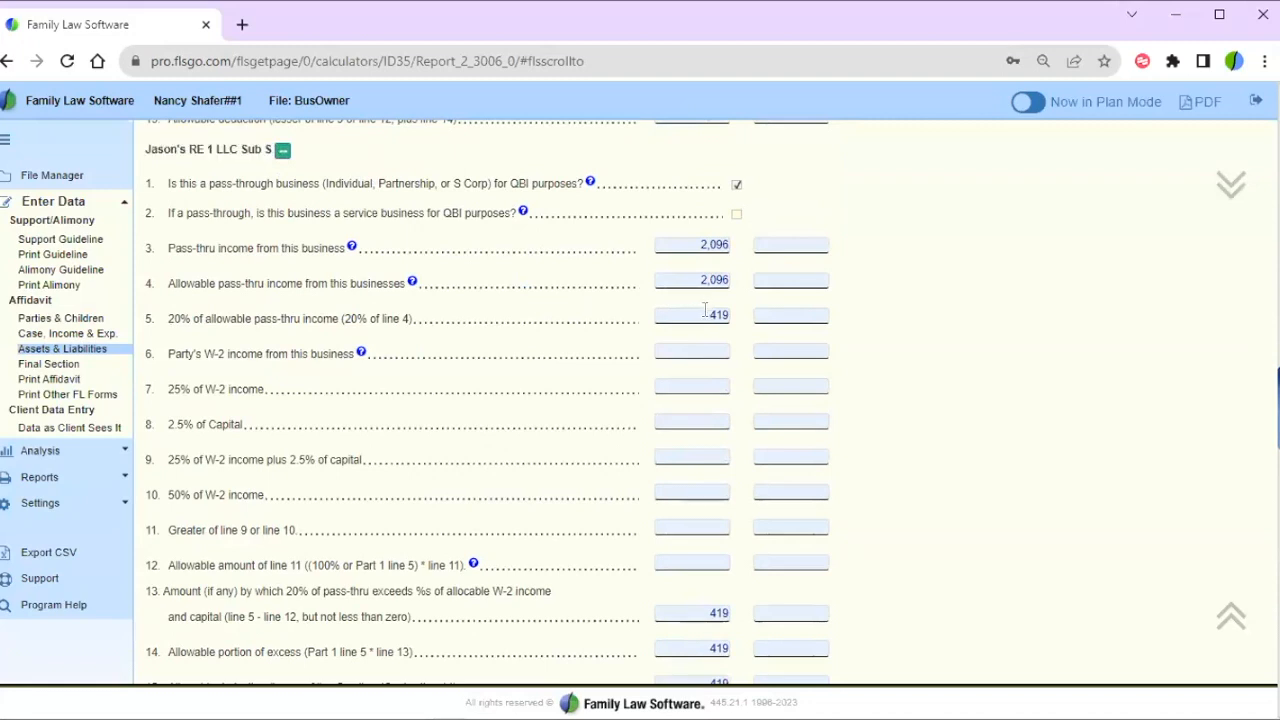
{"action": "left_click_drag", "start_coordinate": [705, 311], "coordinate": [752, 318]}
{"action": "left_click", "coordinate": [901, 319]}
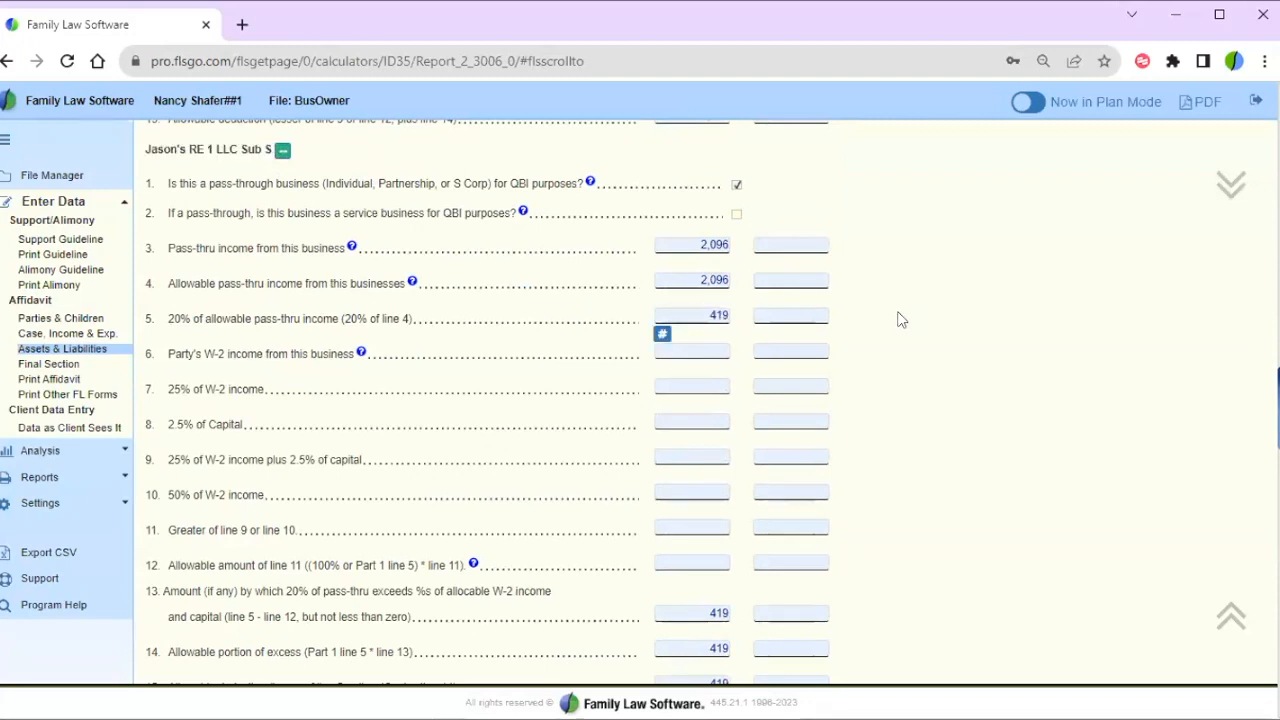
- Highlight the 419 allowable deduction on line 15 for RE 1 LLC Sub S
{"action": "scroll", "coordinate": [901, 319], "scroll_direction": "down", "scroll_amount": 3}
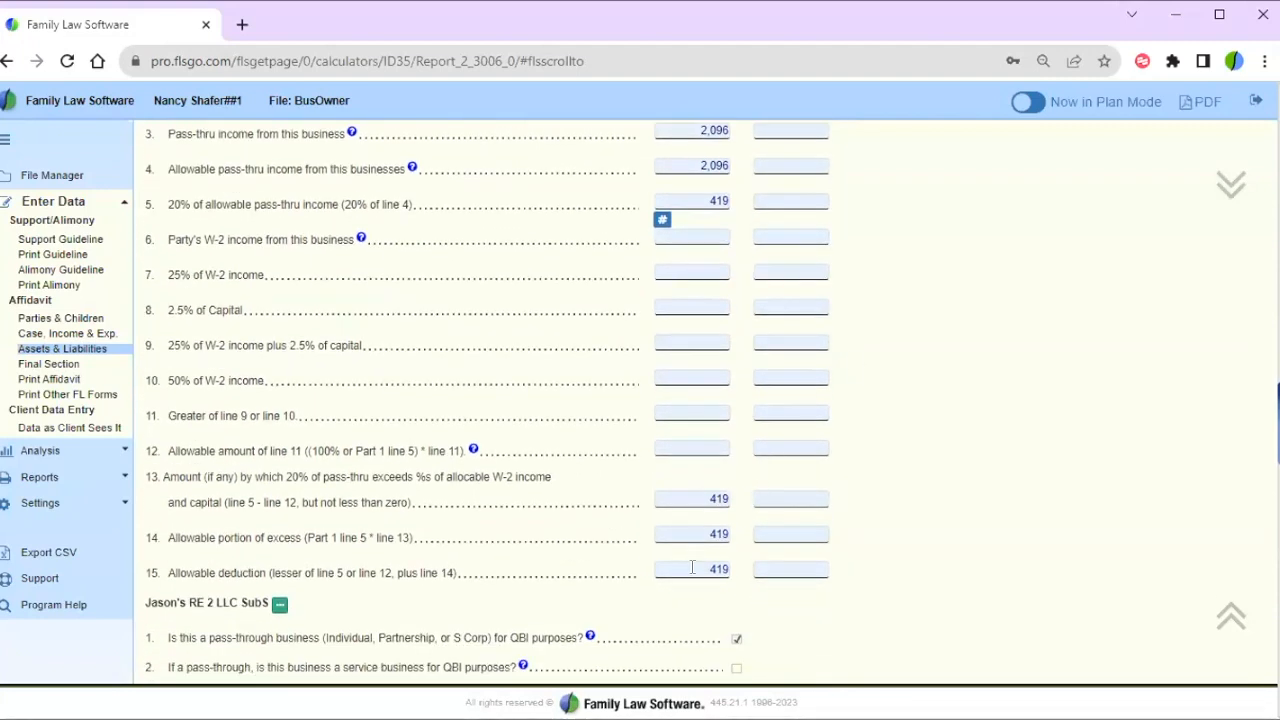
{"action": "left_click", "coordinate": [697, 572]}
{"action": "double_click", "coordinate": [697, 572]}
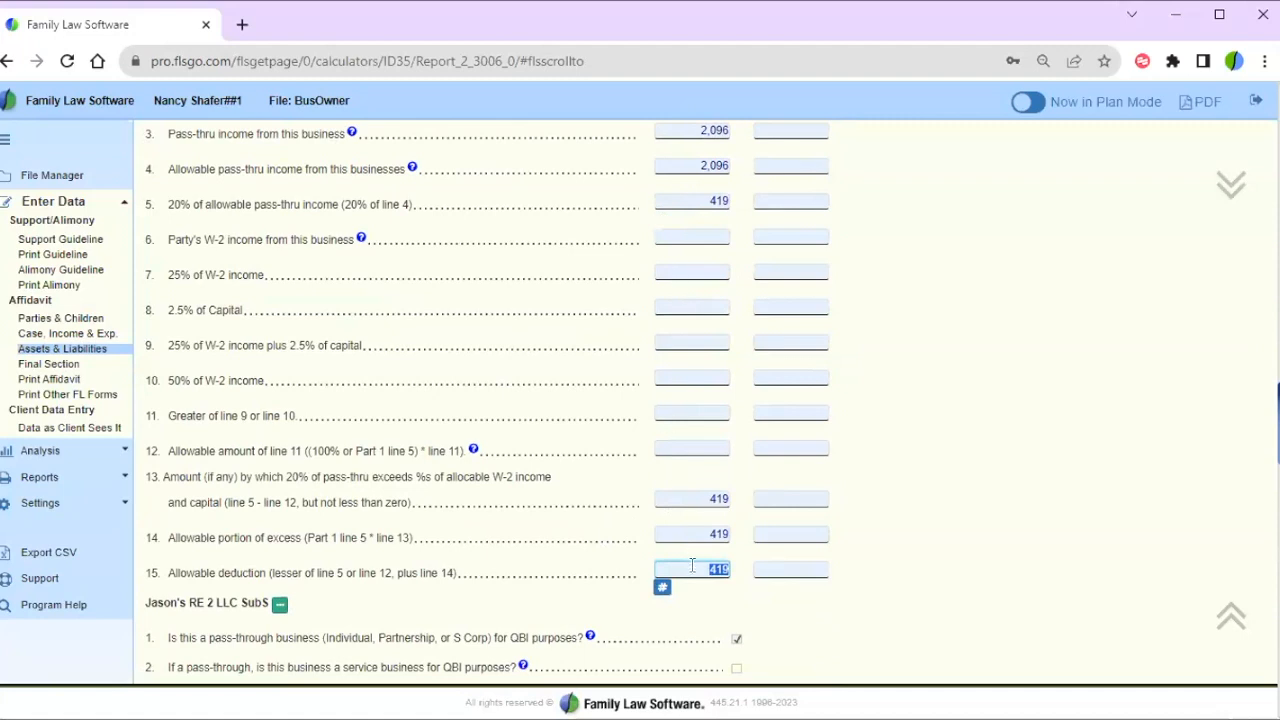
{"action": "left_click", "coordinate": [848, 450]}
{"action": "scroll", "coordinate": [848, 450], "scroll_direction": "up", "scroll_amount": 3}
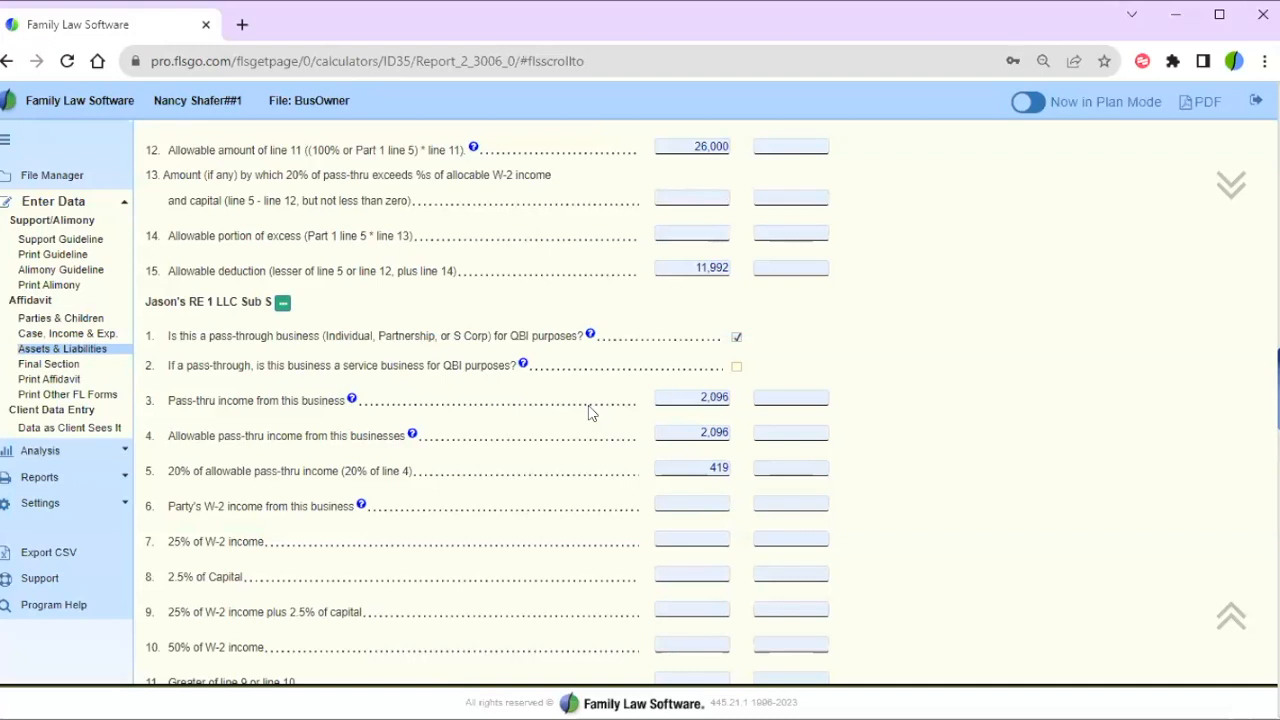
{"action": "scroll", "coordinate": [590, 412], "scroll_direction": "down", "scroll_amount": 3}
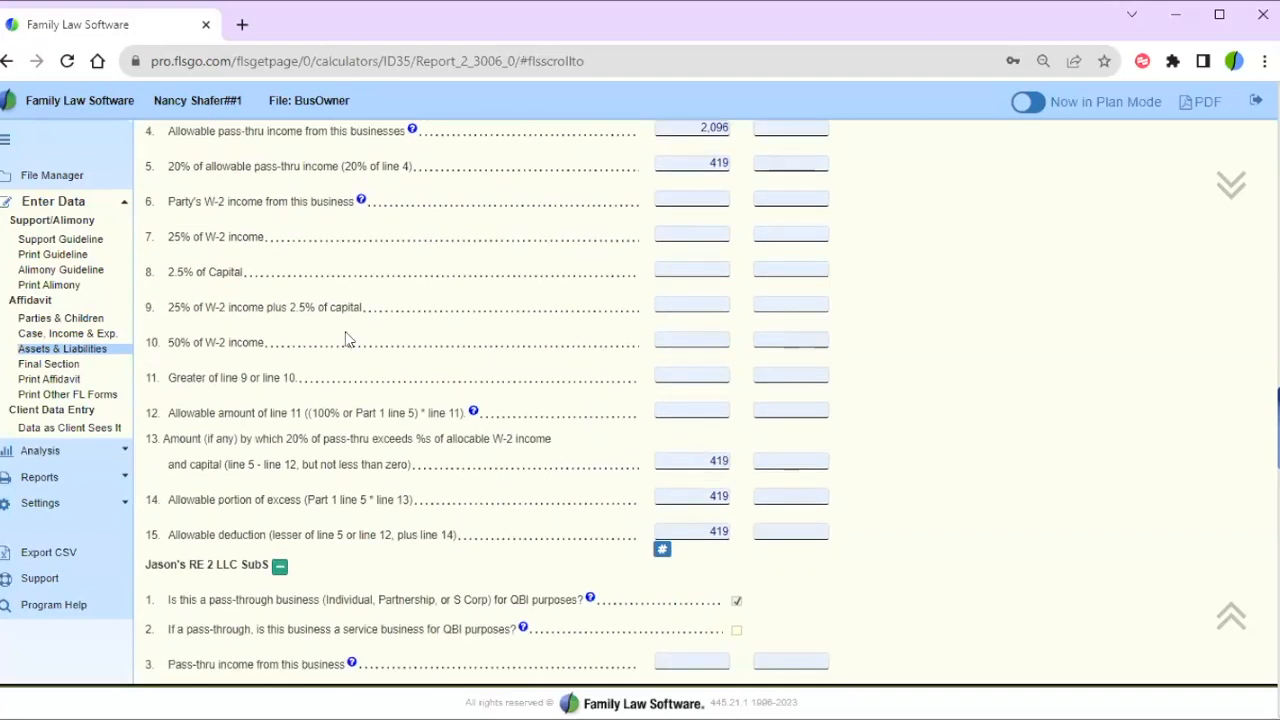
- Return to Assets & Liabilities and advance to the LLC S Corporation slide
{"action": "left_click", "coordinate": [88, 352]}
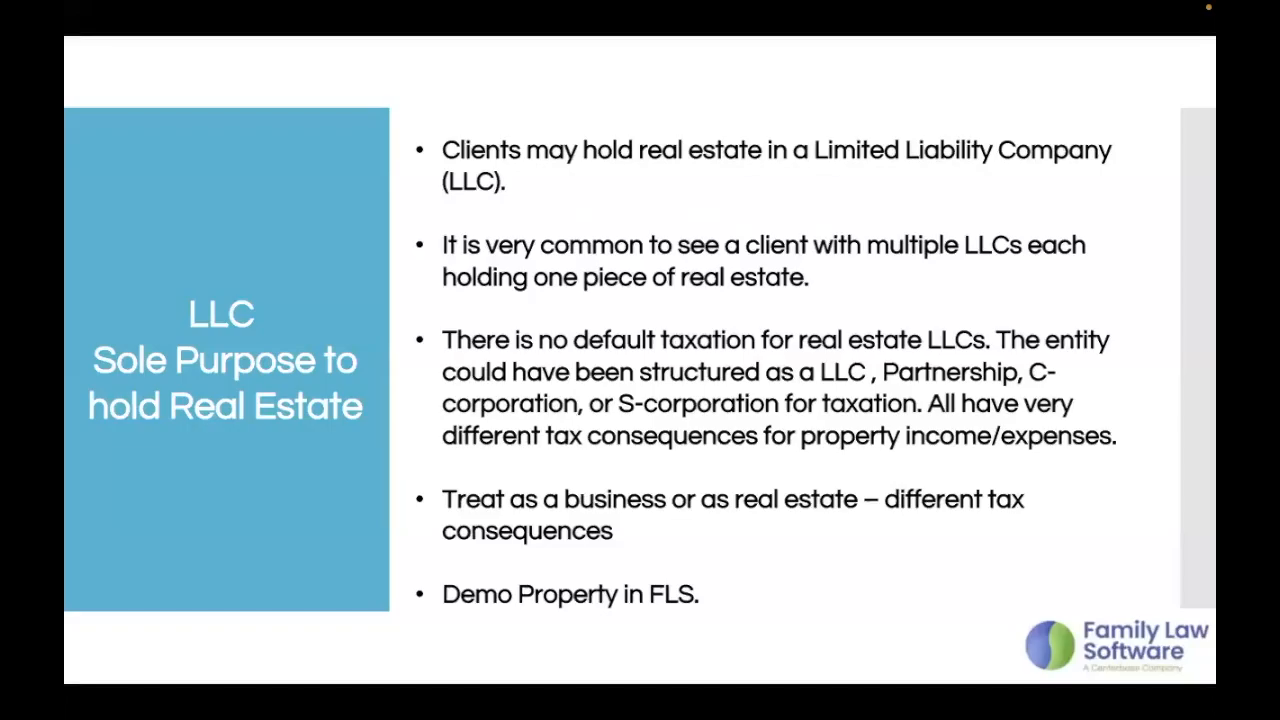
{"action": "left_click", "coordinate": [372, 386]}
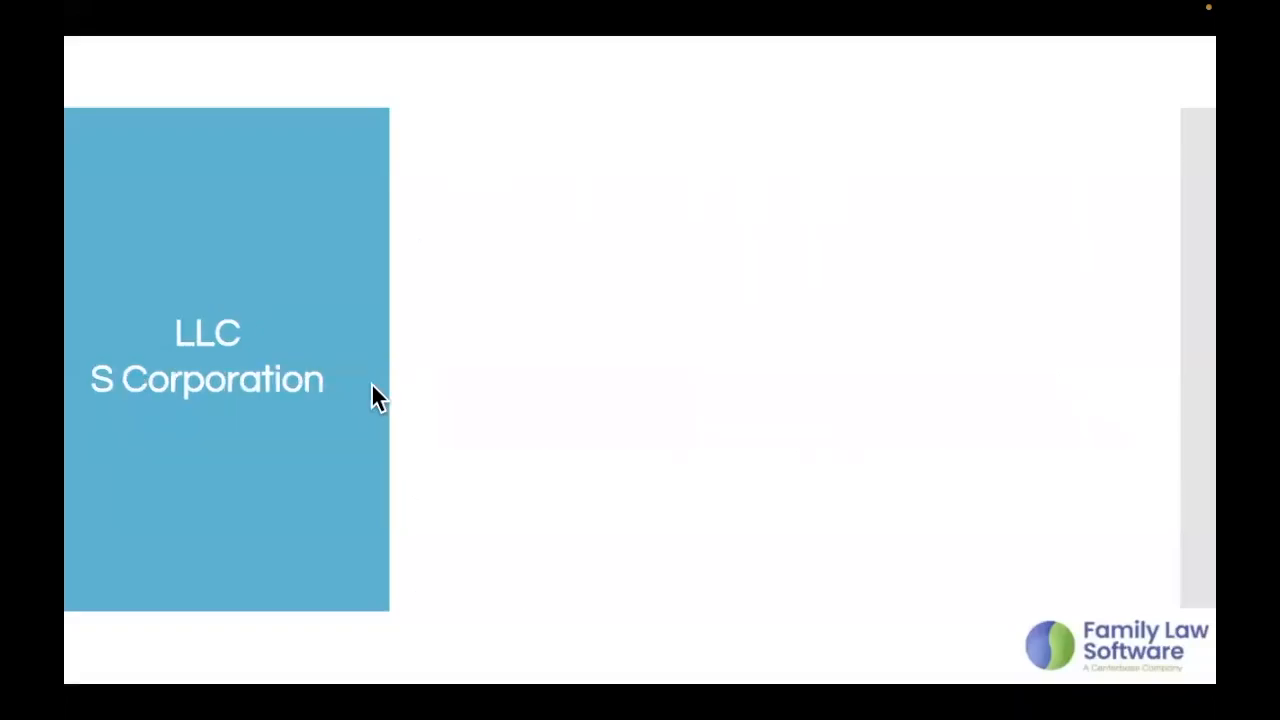
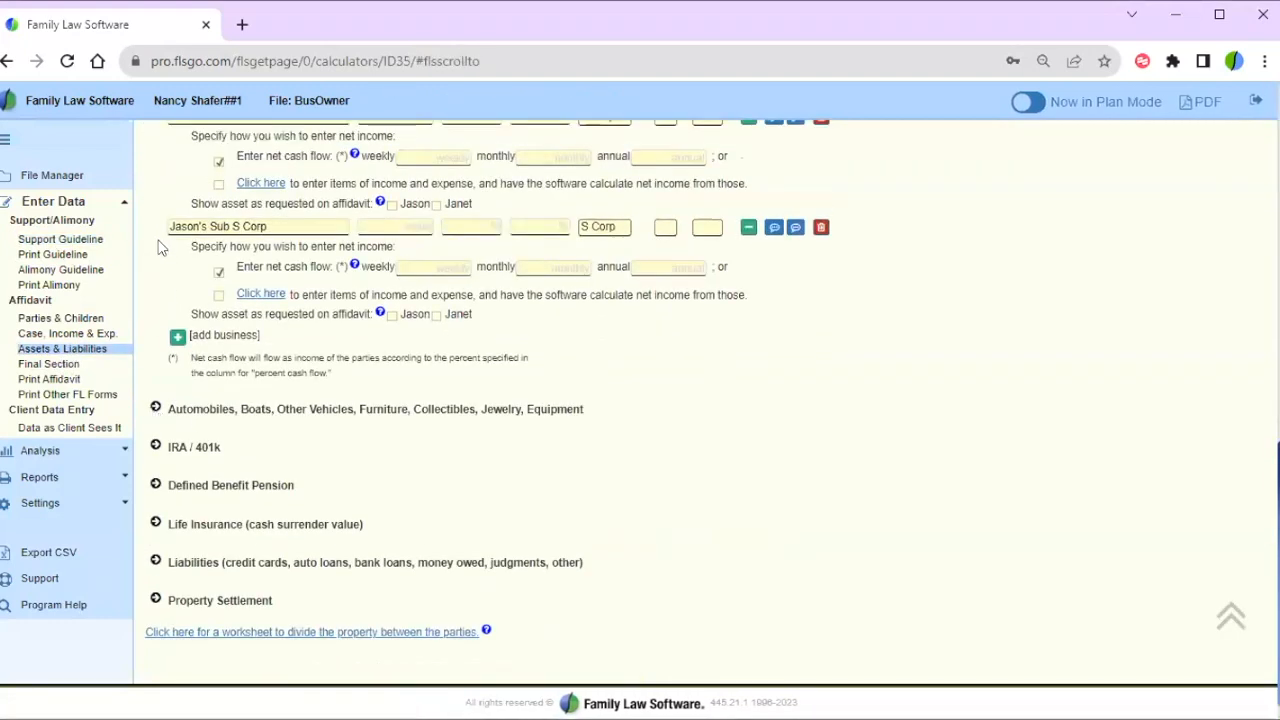
- Scroll up and briefly highlight the Jason's LLC SubS business name
{"action": "scroll", "coordinate": [158, 248], "scroll_direction": "up", "scroll_amount": 2}
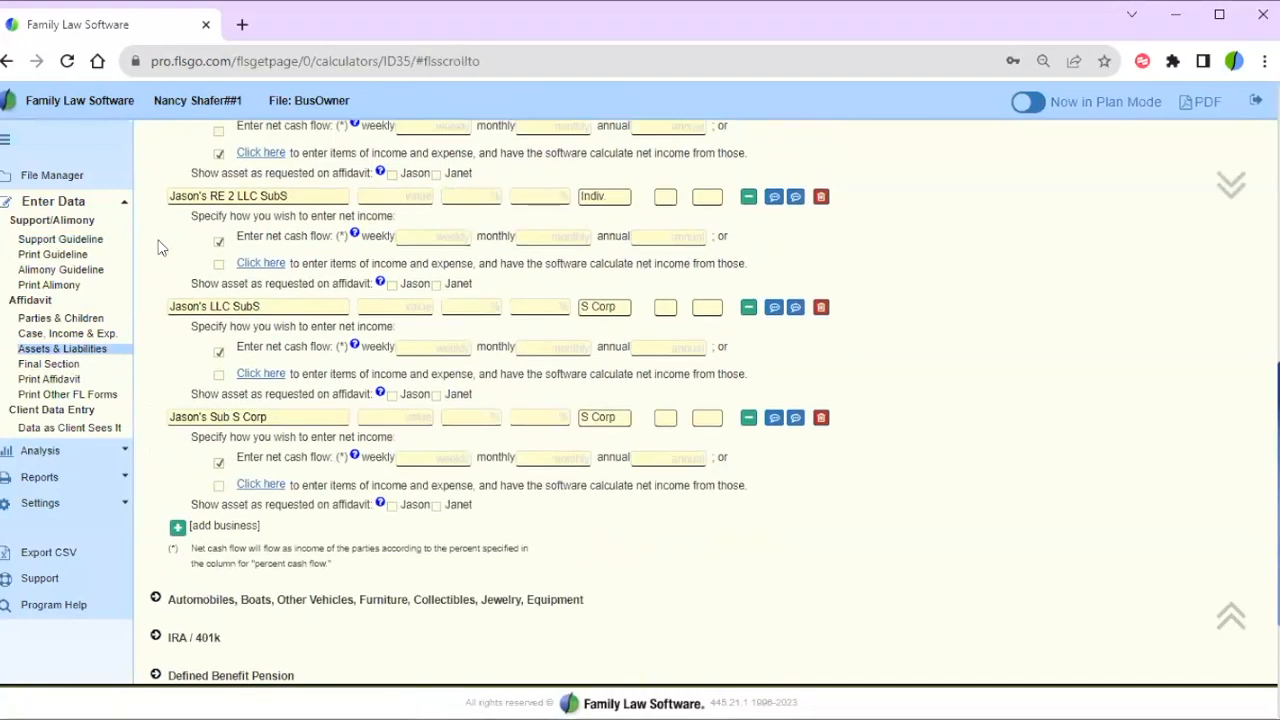
{"action": "scroll", "coordinate": [158, 248], "scroll_direction": "up", "scroll_amount": 1}
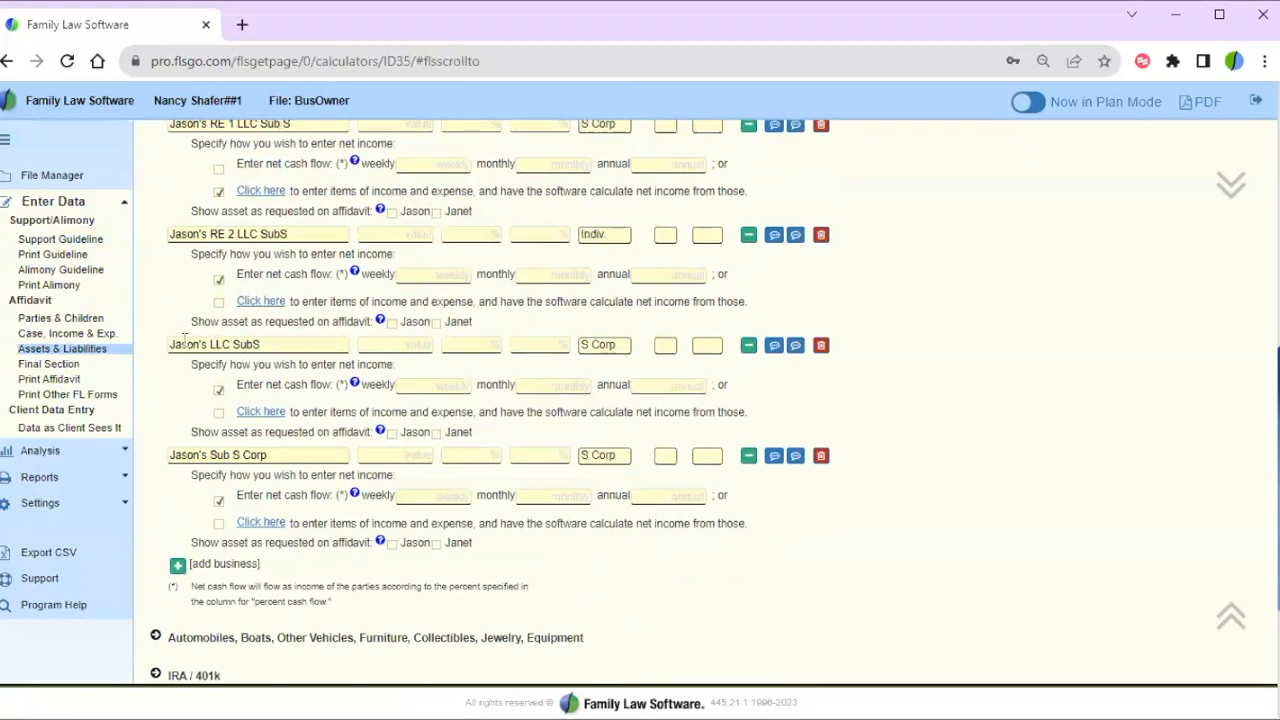
{"action": "left_click_drag", "start_coordinate": [172, 344], "coordinate": [287, 344]}
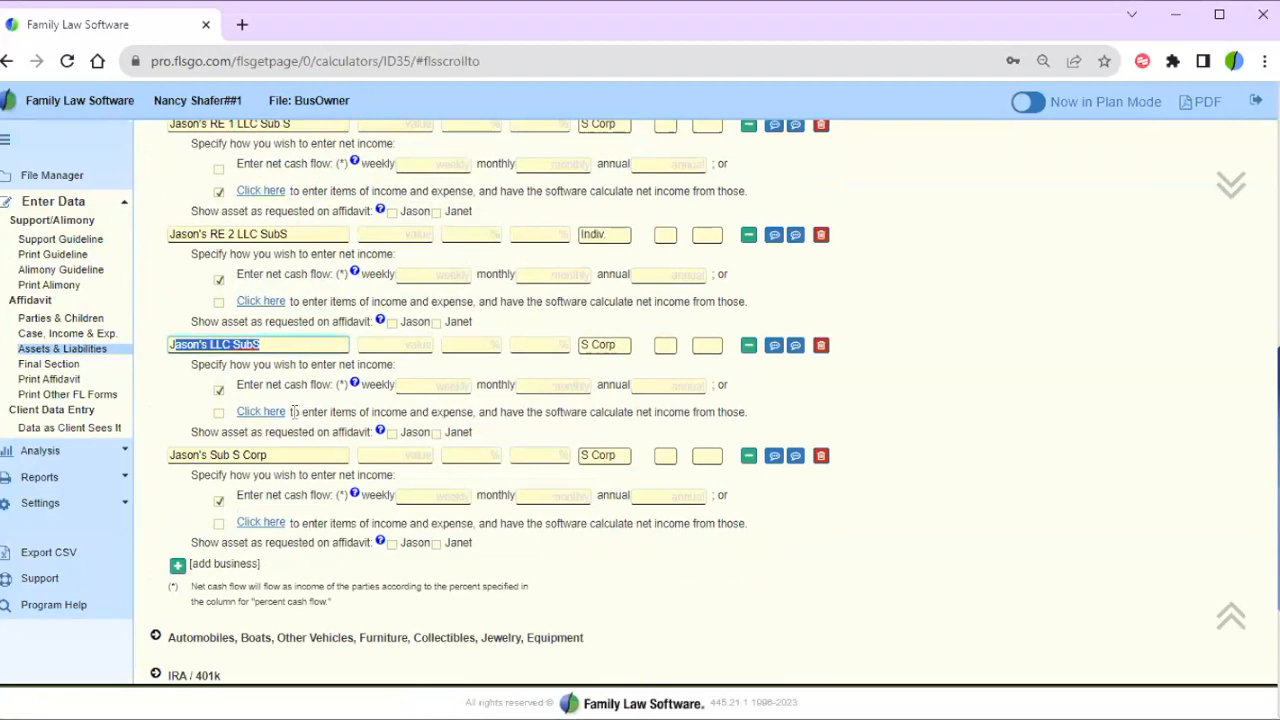
{"action": "left_click", "coordinate": [312, 338]}
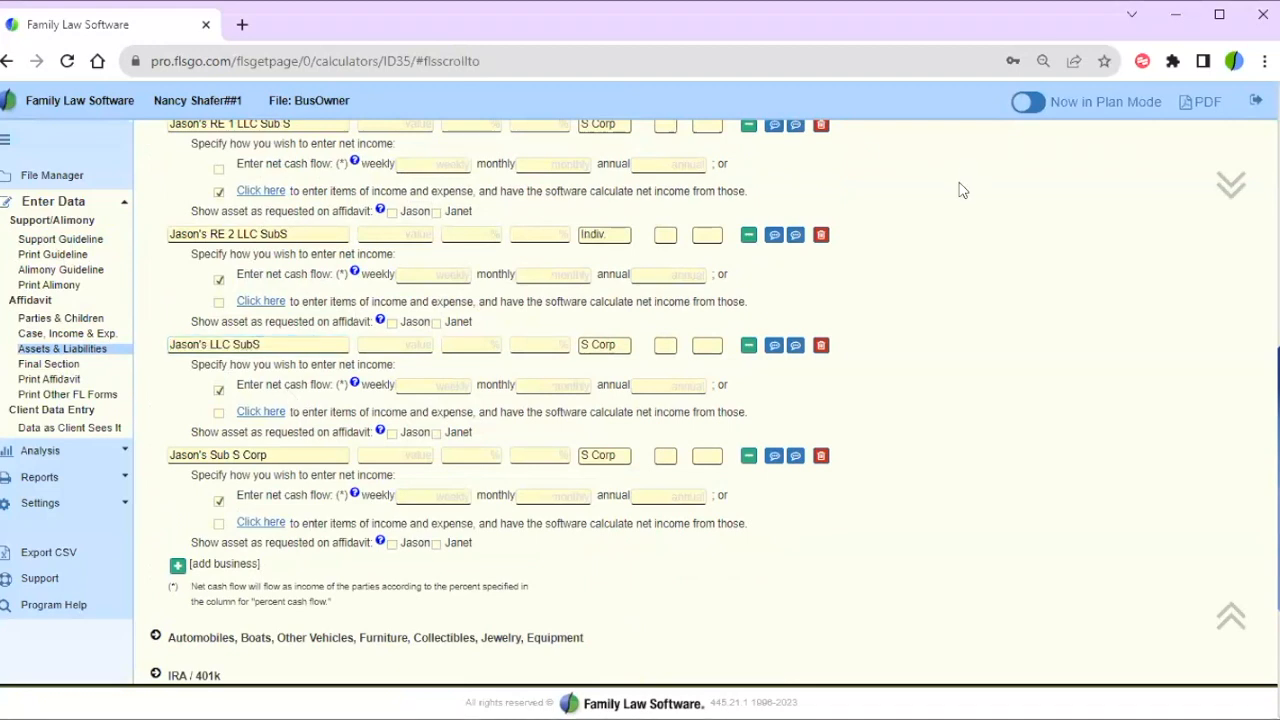
- Open Jason's PShip or LLP details, showing its 59,960 annual net pre-tax cash flow
{"action": "scroll", "coordinate": [960, 190], "scroll_direction": "up", "scroll_amount": 3}
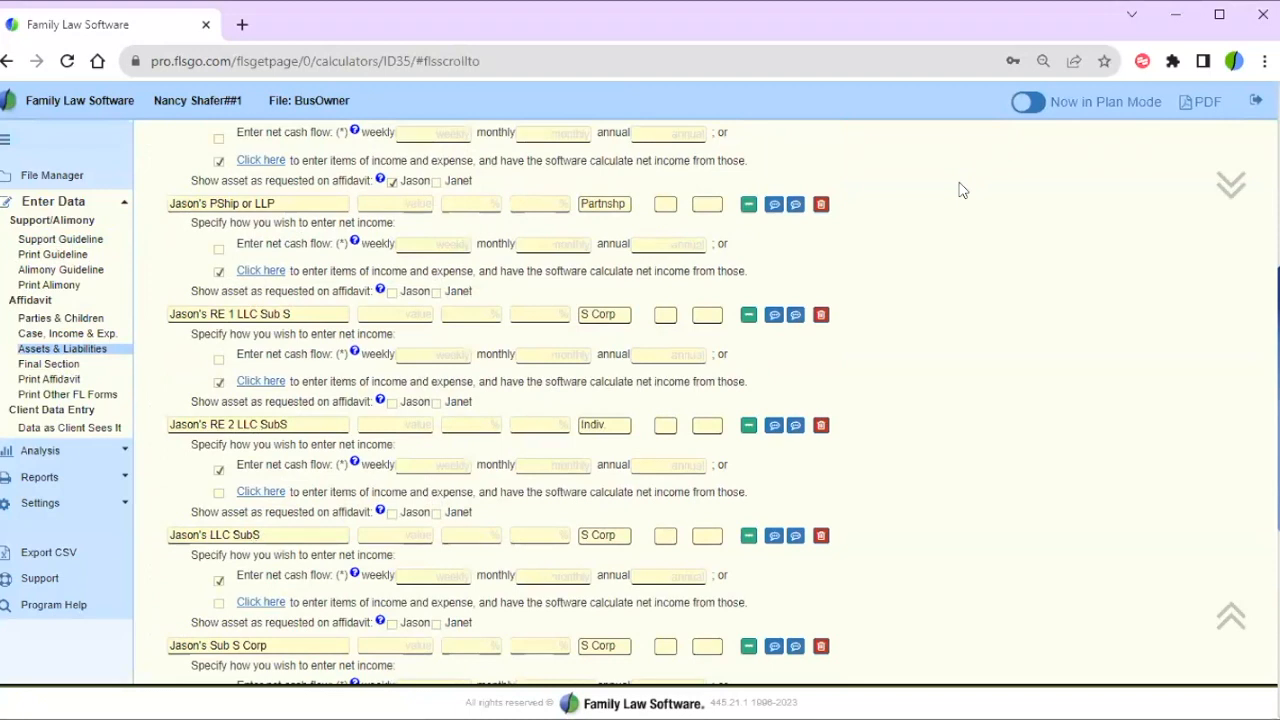
{"action": "left_click", "coordinate": [748, 206]}
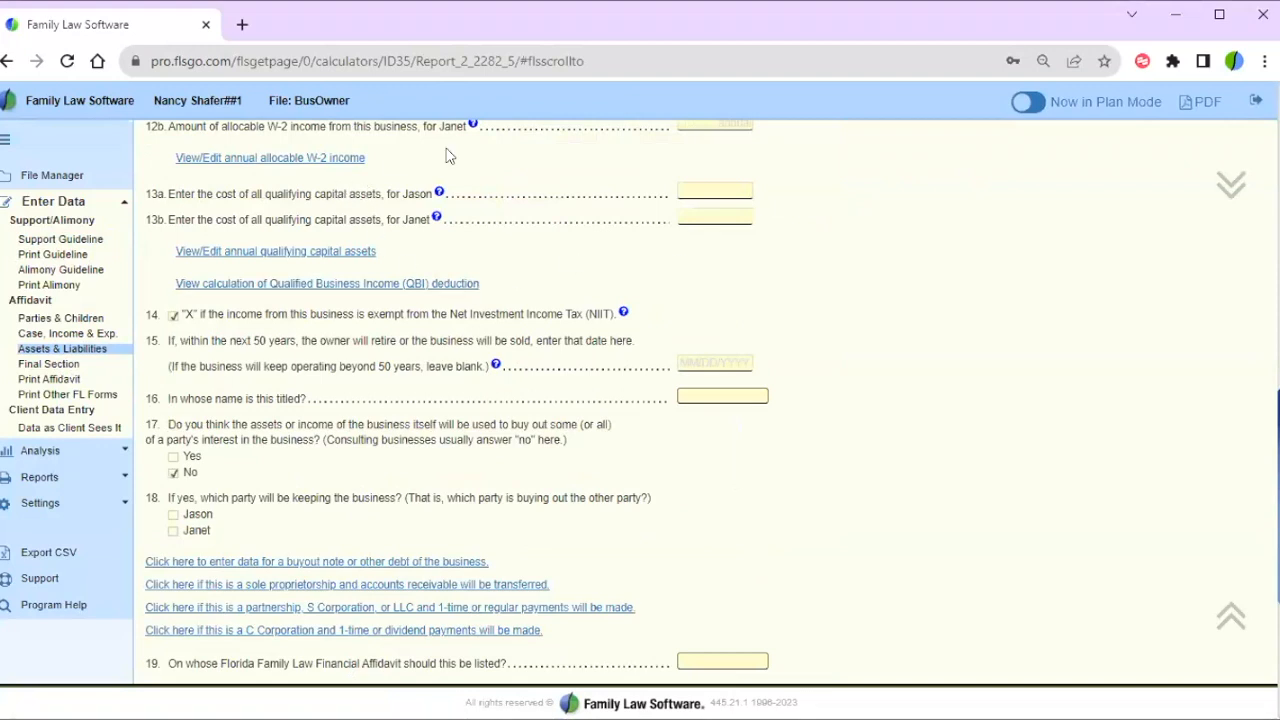
{"action": "scroll", "coordinate": [483, 137], "scroll_direction": "up", "scroll_amount": 5}
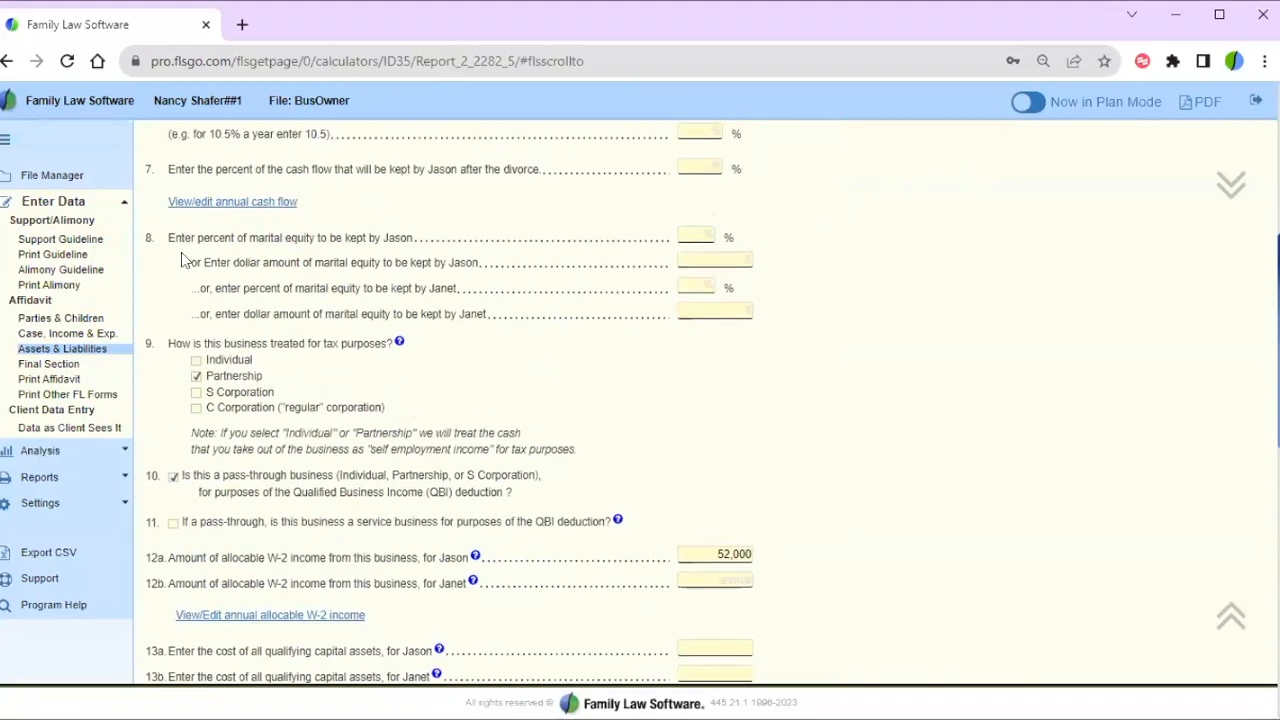
{"action": "scroll", "coordinate": [343, 212], "scroll_direction": "up", "scroll_amount": 4}
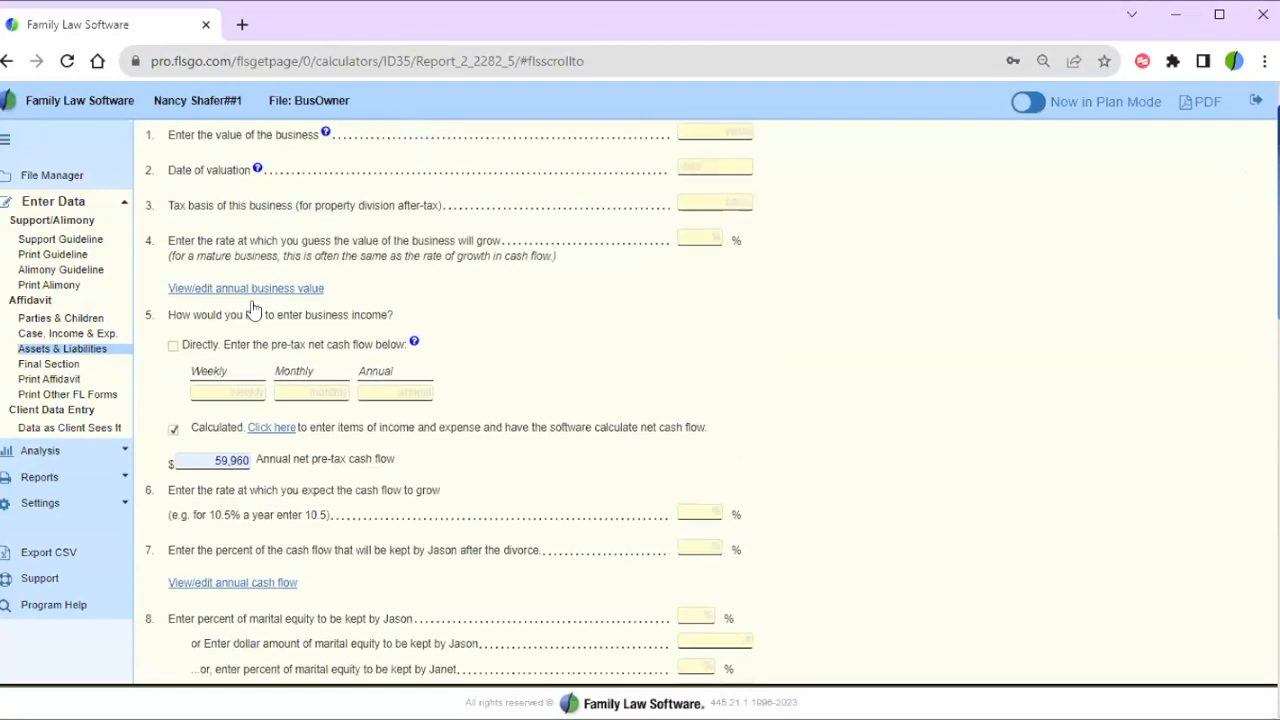
- Open the business's income and expense worksheet and point out the 52,000 Wages expense
{"action": "left_click", "coordinate": [270, 428]}
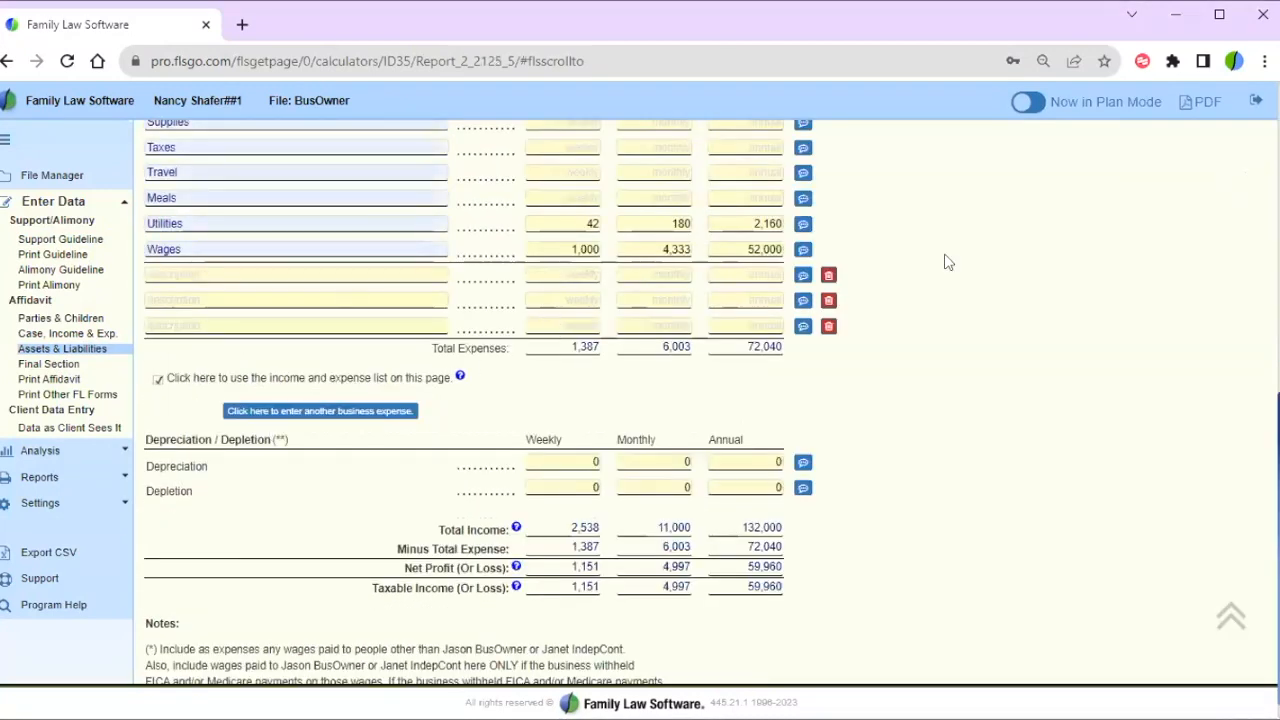
{"action": "left_click", "coordinate": [741, 248]}
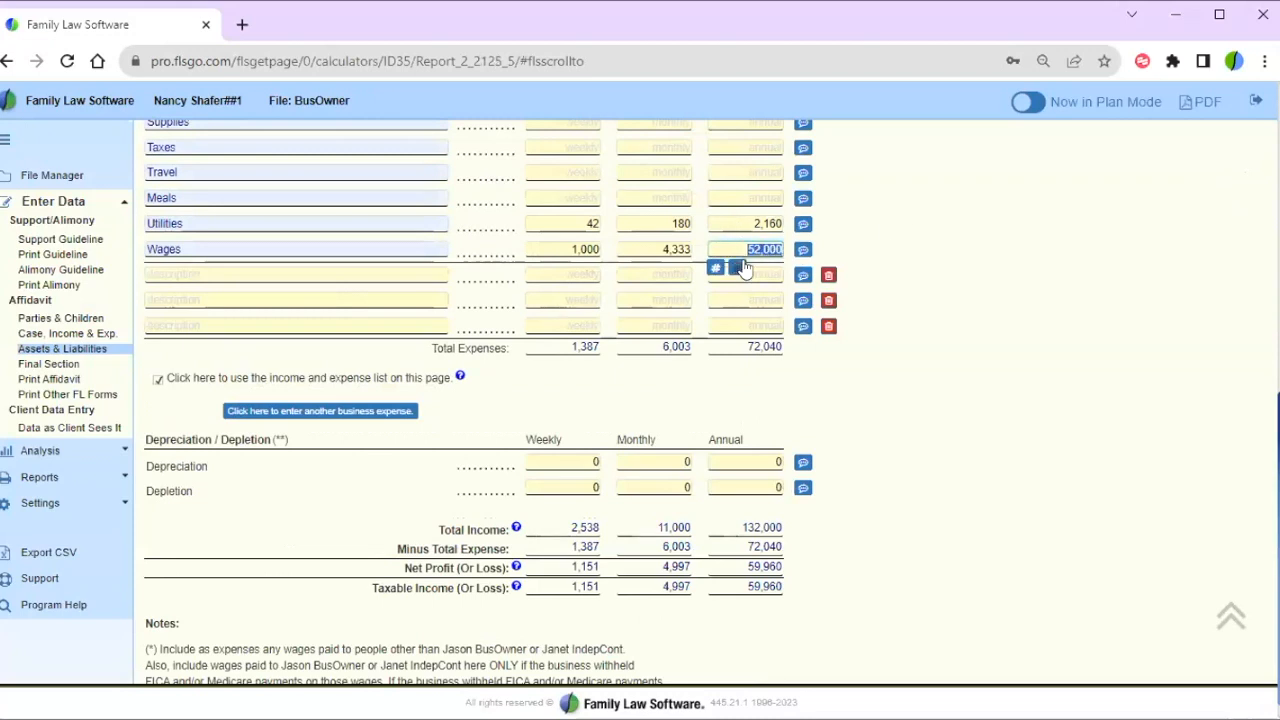
{"action": "left_click", "coordinate": [218, 250]}
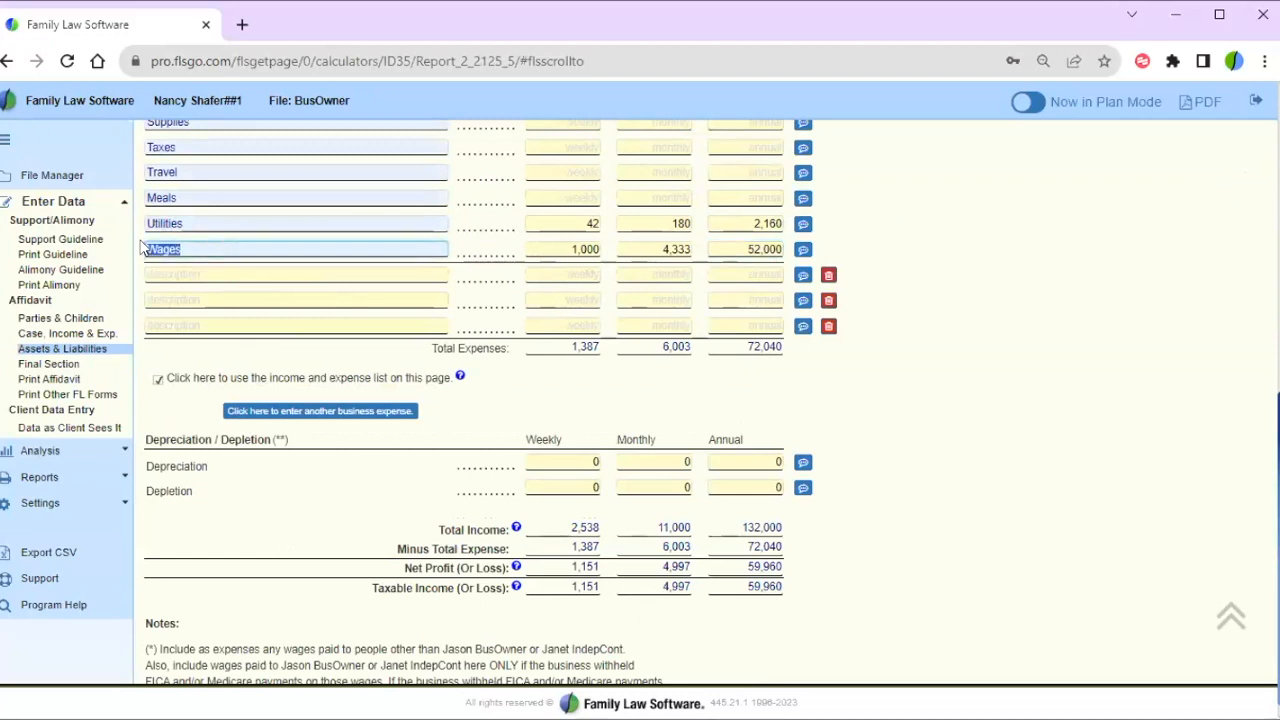
{"action": "left_click", "coordinate": [929, 305]}
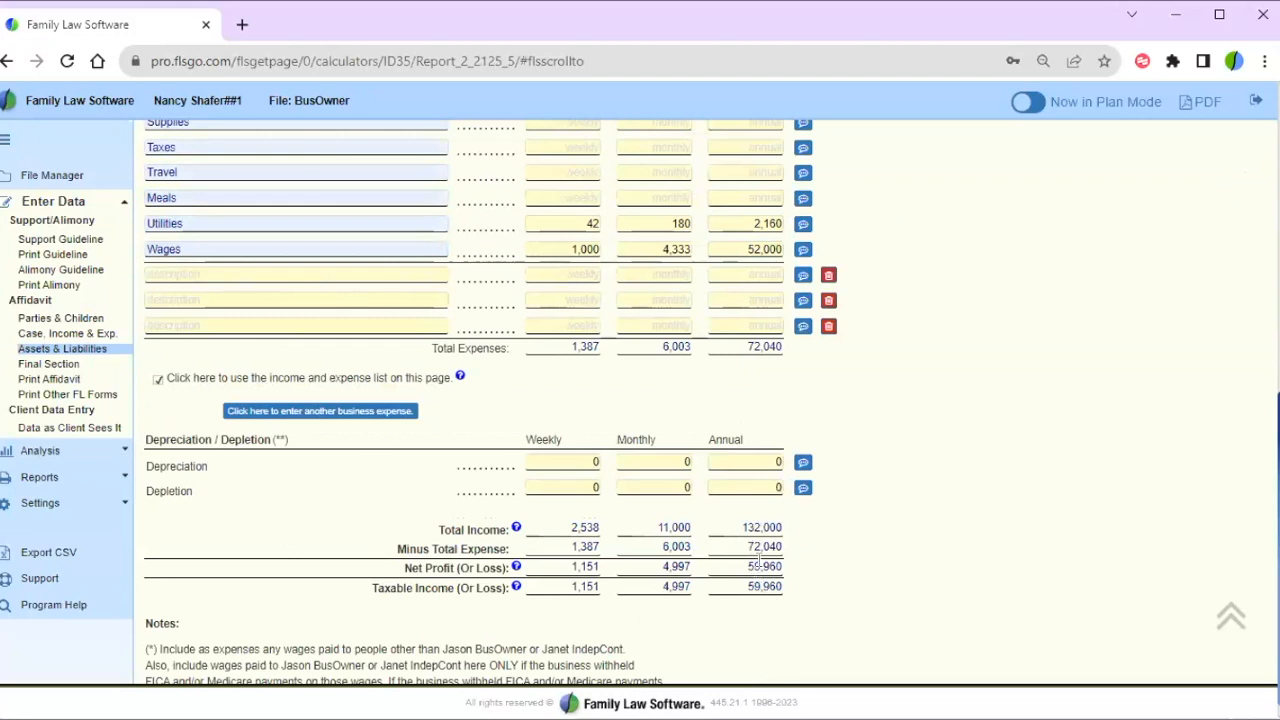
- Highlight the 132,000 annual gross receipts, then the 52,000 annual wages again
{"action": "scroll", "coordinate": [757, 560], "scroll_direction": "up", "scroll_amount": 10}
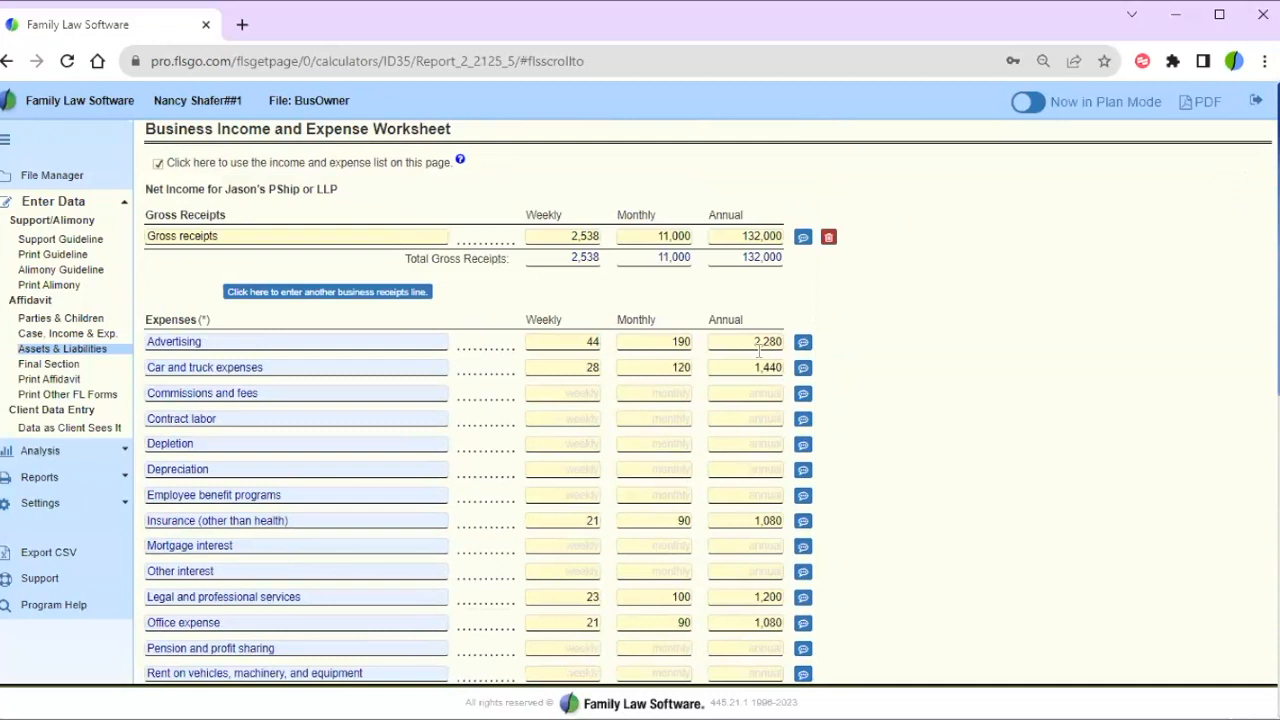
{"action": "left_click_drag", "start_coordinate": [752, 236], "coordinate": [785, 252]}
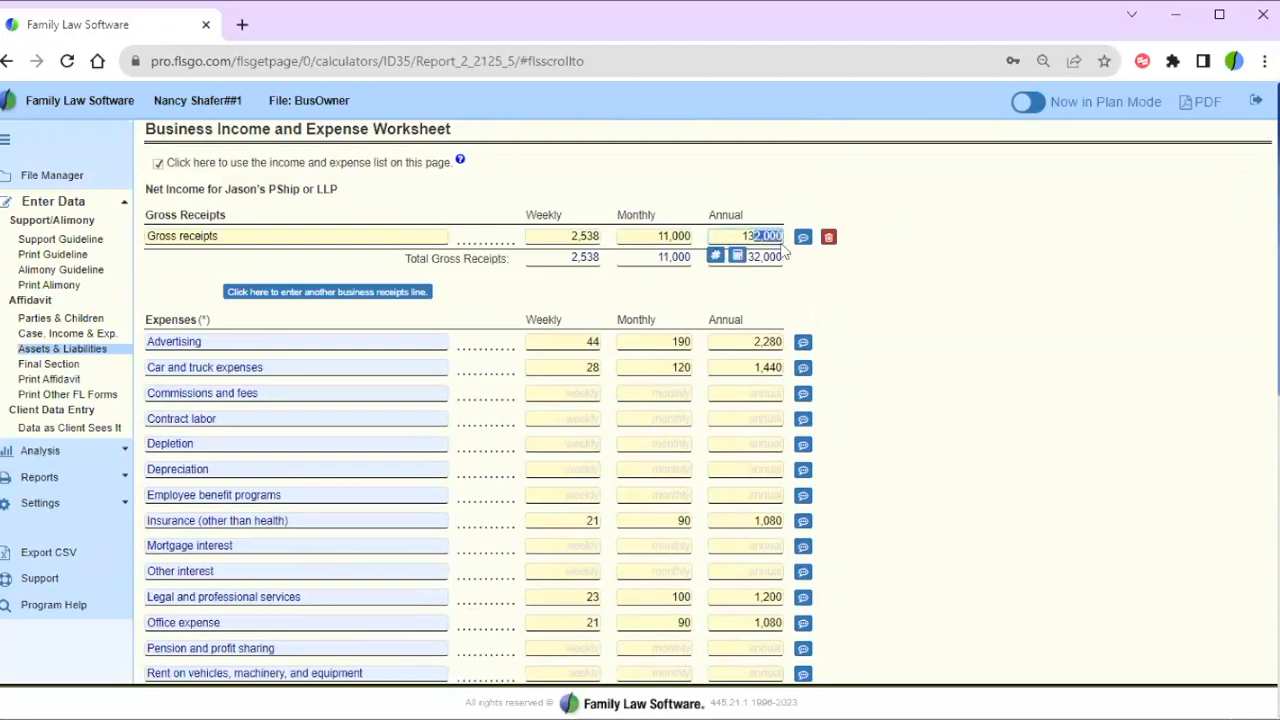
{"action": "left_click", "coordinate": [757, 333]}
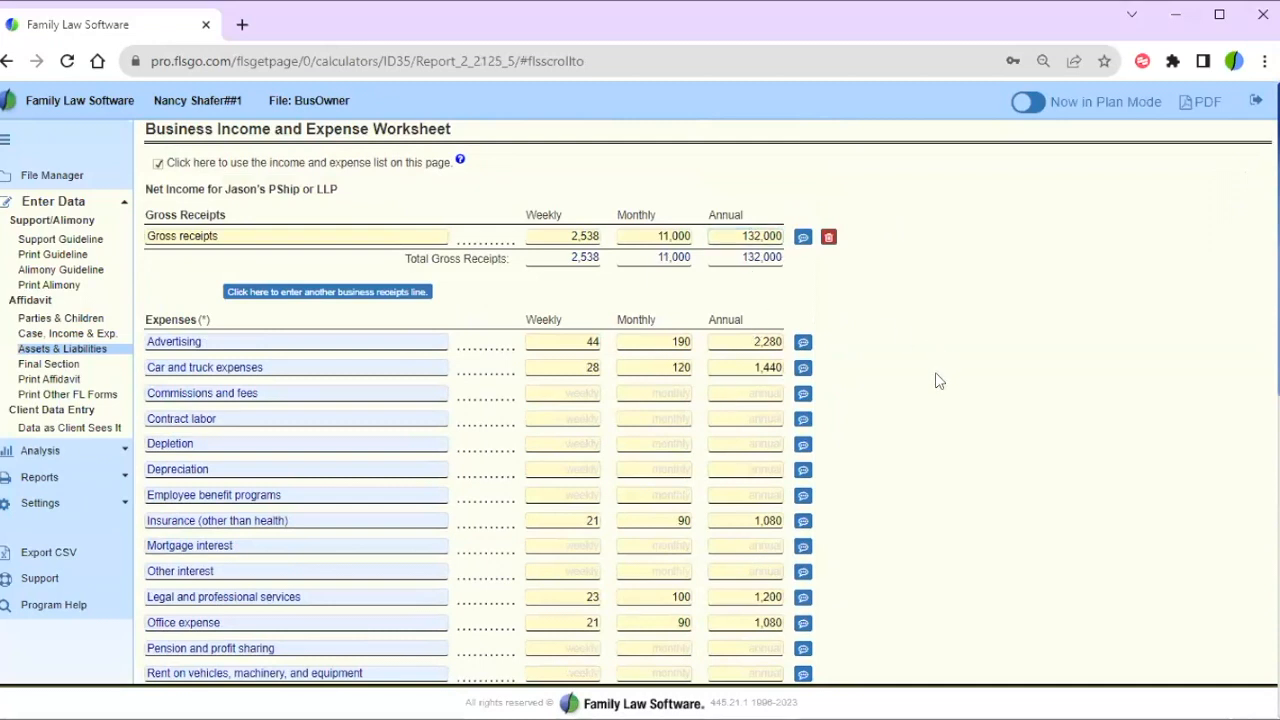
{"action": "scroll", "coordinate": [938, 380], "scroll_direction": "down", "scroll_amount": 5}
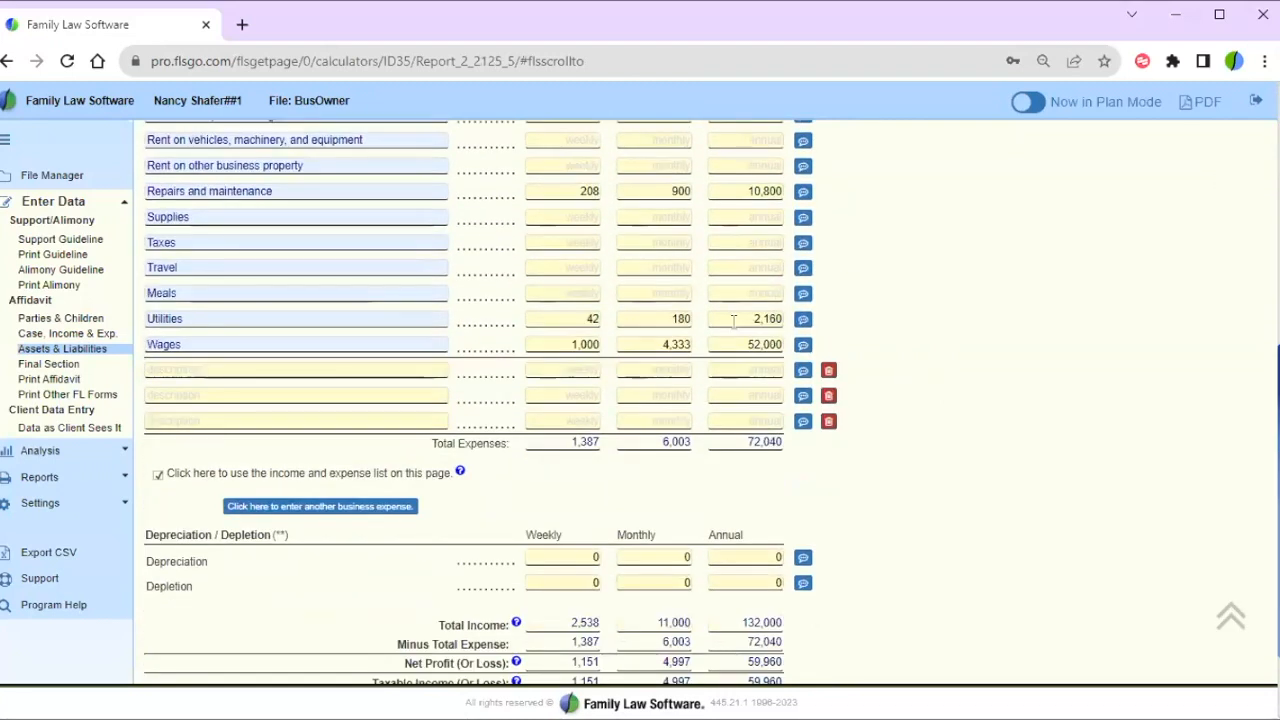
{"action": "left_click_drag", "start_coordinate": [736, 347], "coordinate": [784, 349]}
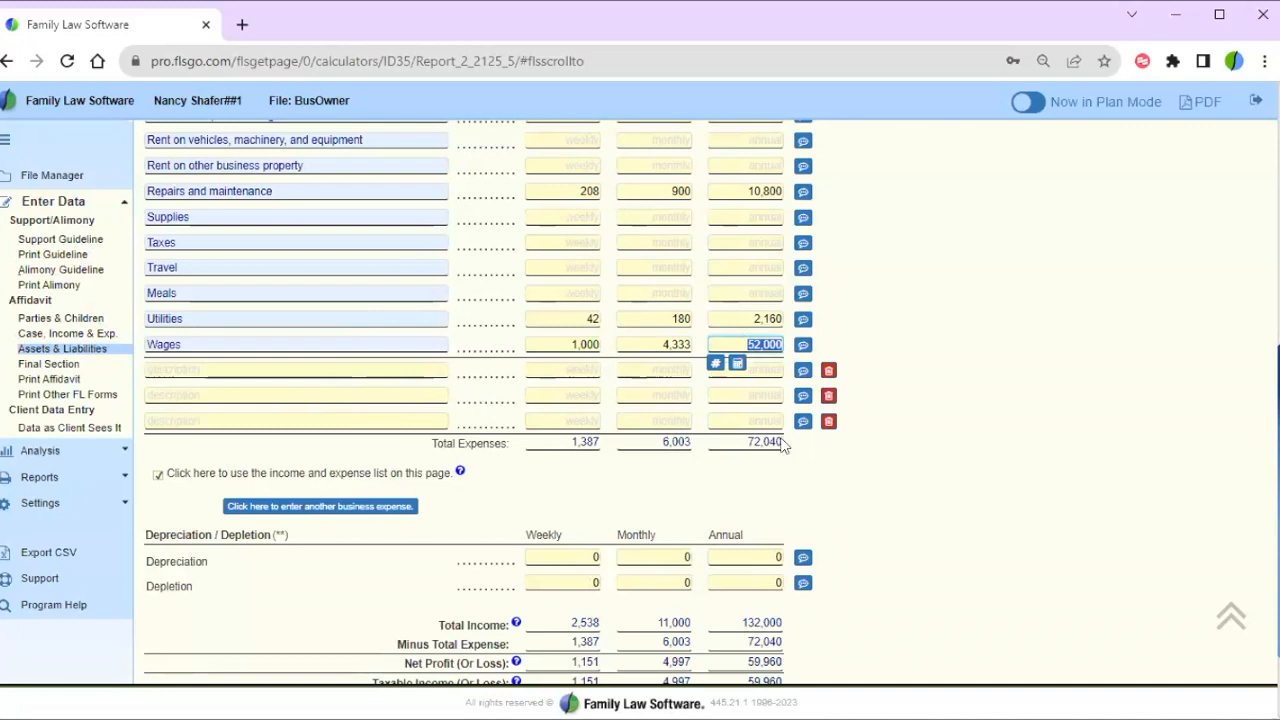
- Highlight the worksheet's 59,960 annual taxable income
{"action": "left_click", "coordinate": [815, 480]}
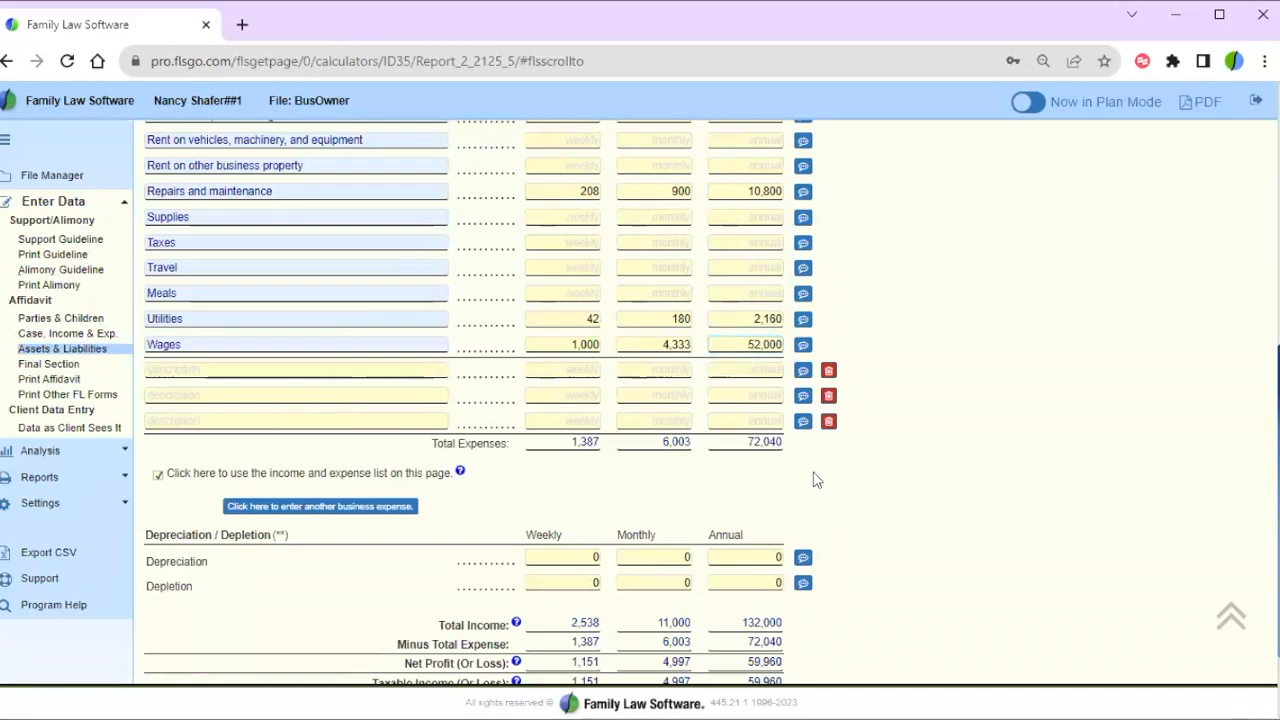
{"action": "scroll", "coordinate": [815, 480], "scroll_direction": "down", "scroll_amount": 3}
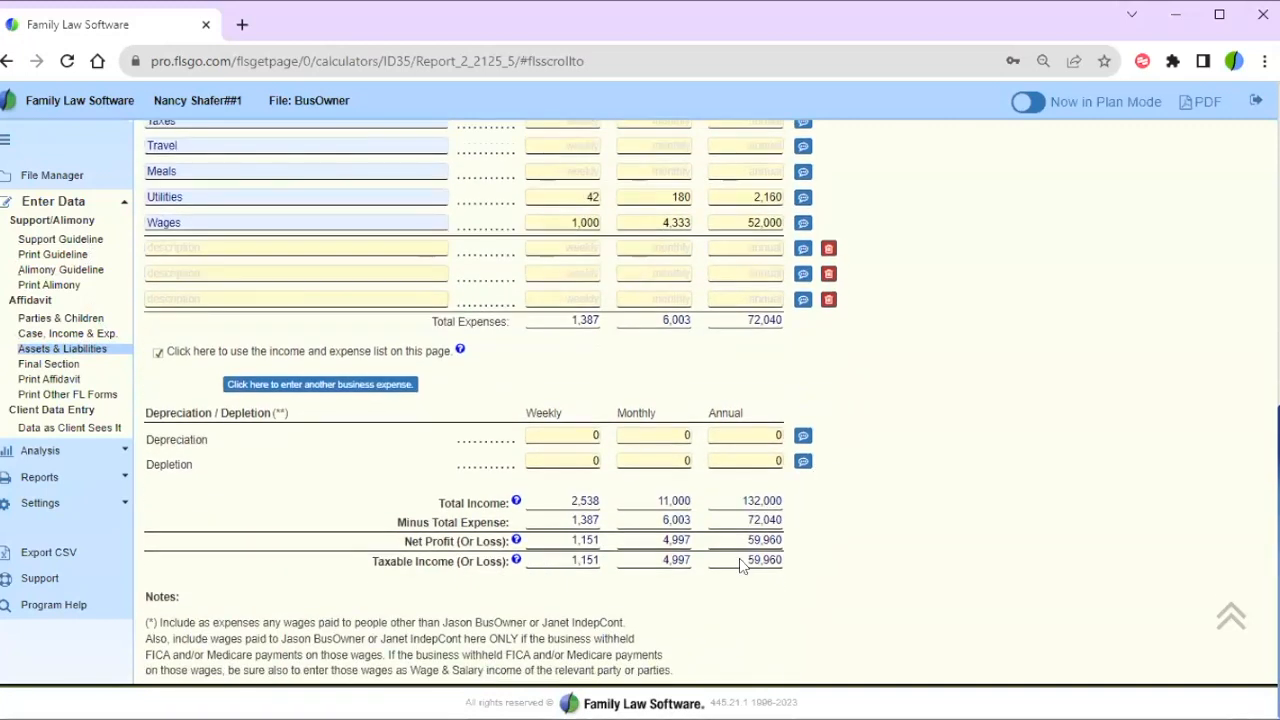
{"action": "left_click_drag", "start_coordinate": [742, 565], "coordinate": [800, 572]}
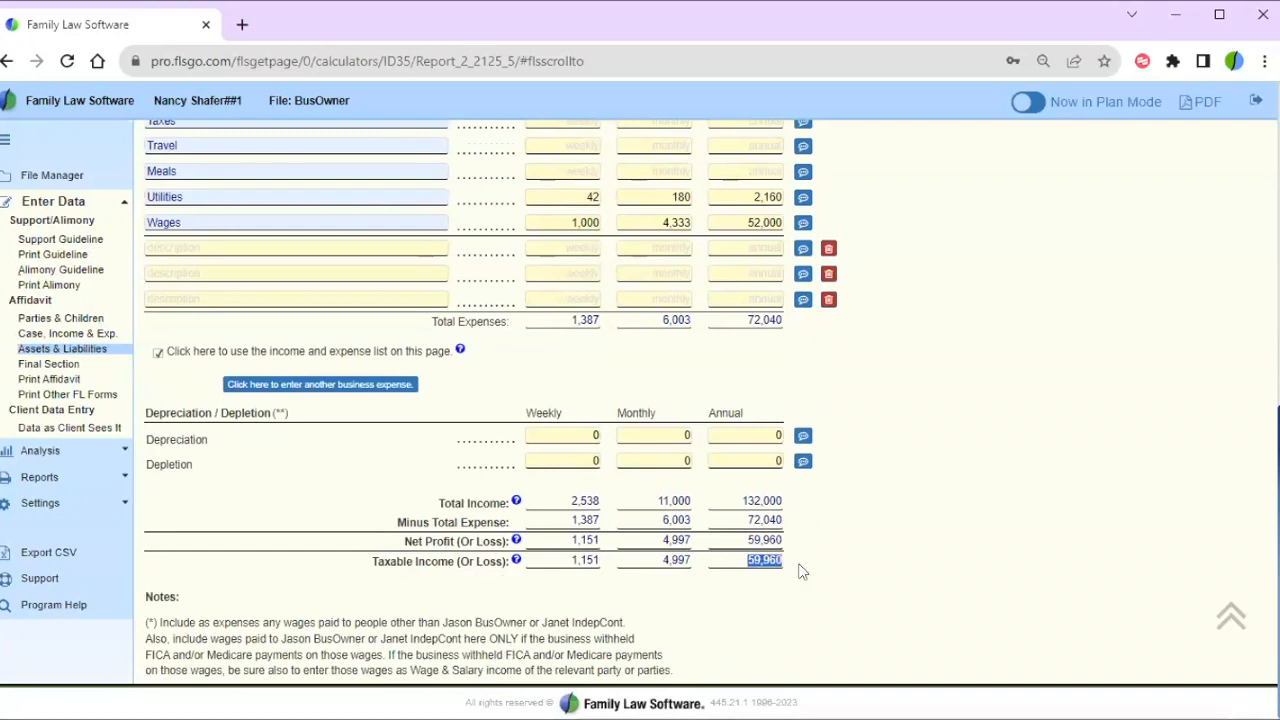
- Highlight the 52,000 annual wages and 59,960 net profit, then expand the Reports list
{"action": "left_click", "coordinate": [736, 224]}
{"action": "left_click_drag", "start_coordinate": [736, 224], "coordinate": [788, 230]}
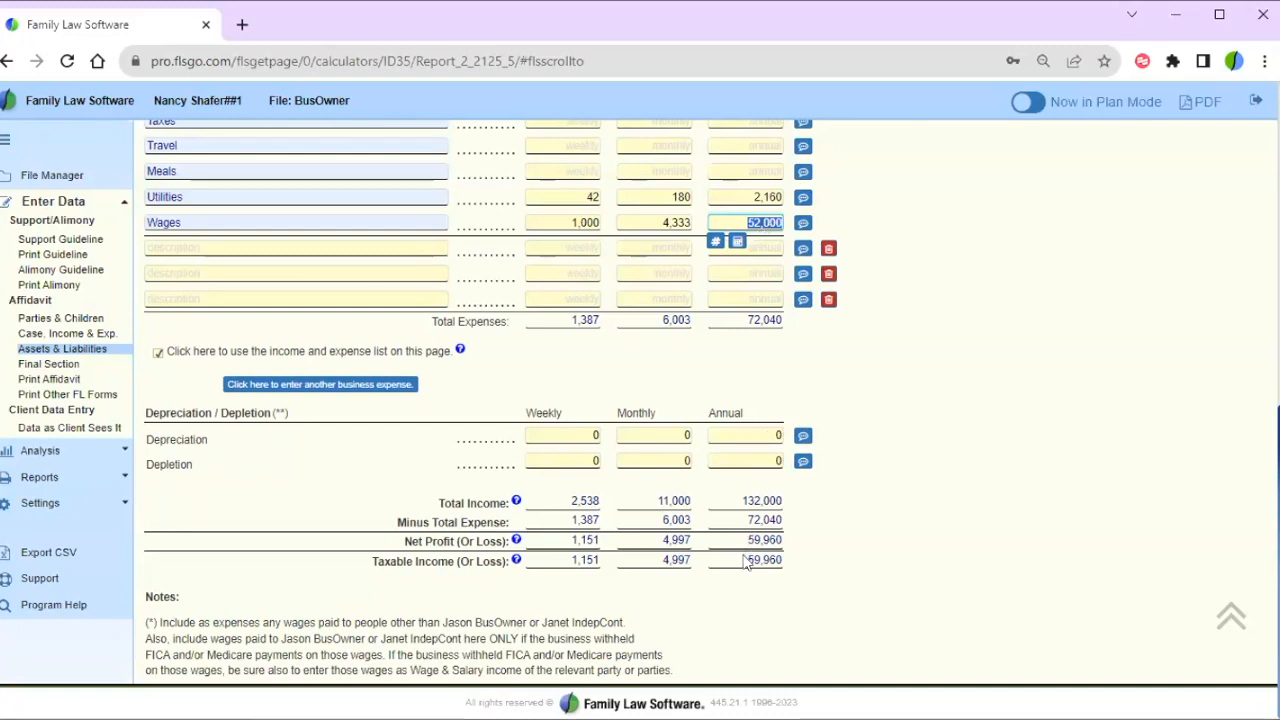
{"action": "left_click_drag", "start_coordinate": [745, 540], "coordinate": [790, 548]}
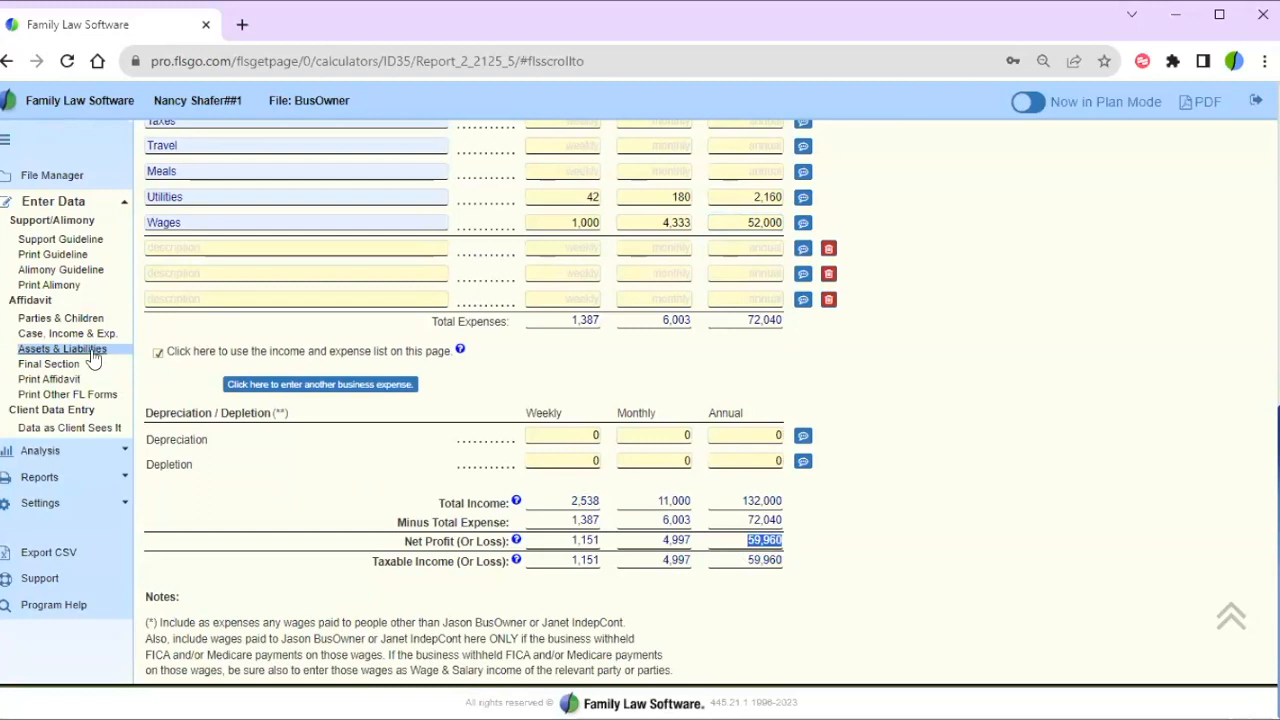
{"action": "left_click", "coordinate": [50, 478]}
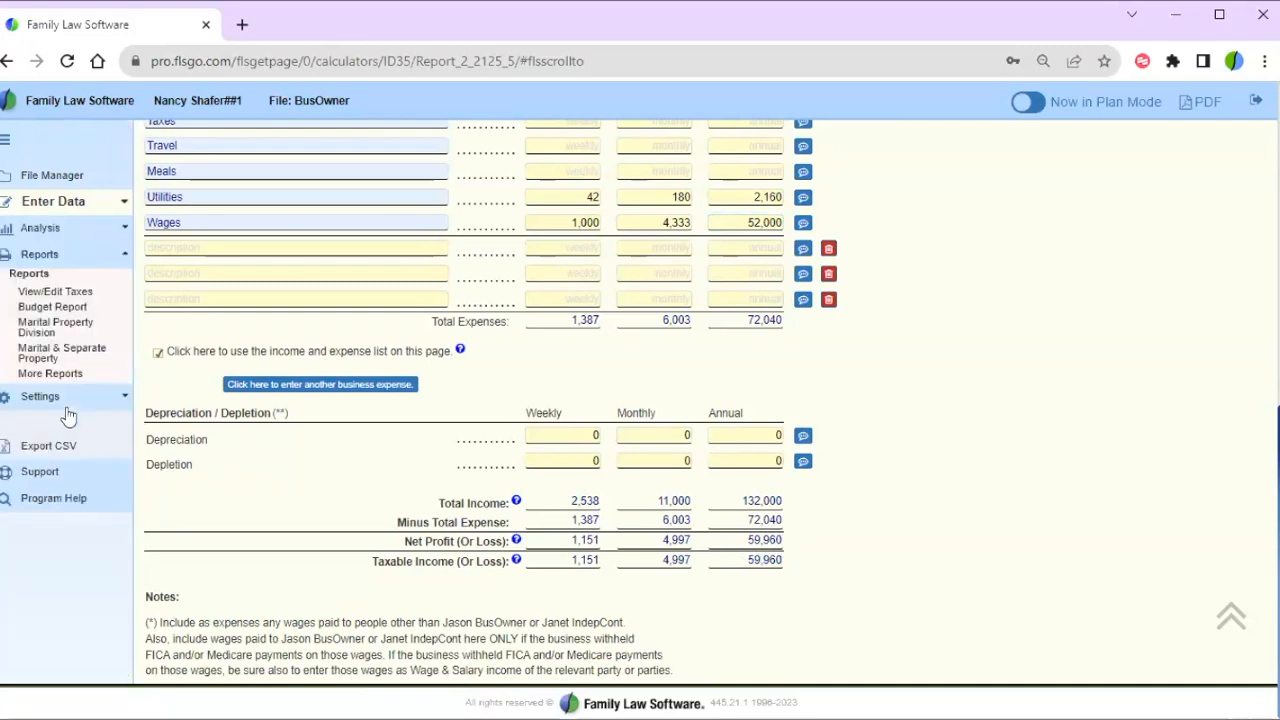
{"action": "left_click", "coordinate": [55, 307]}
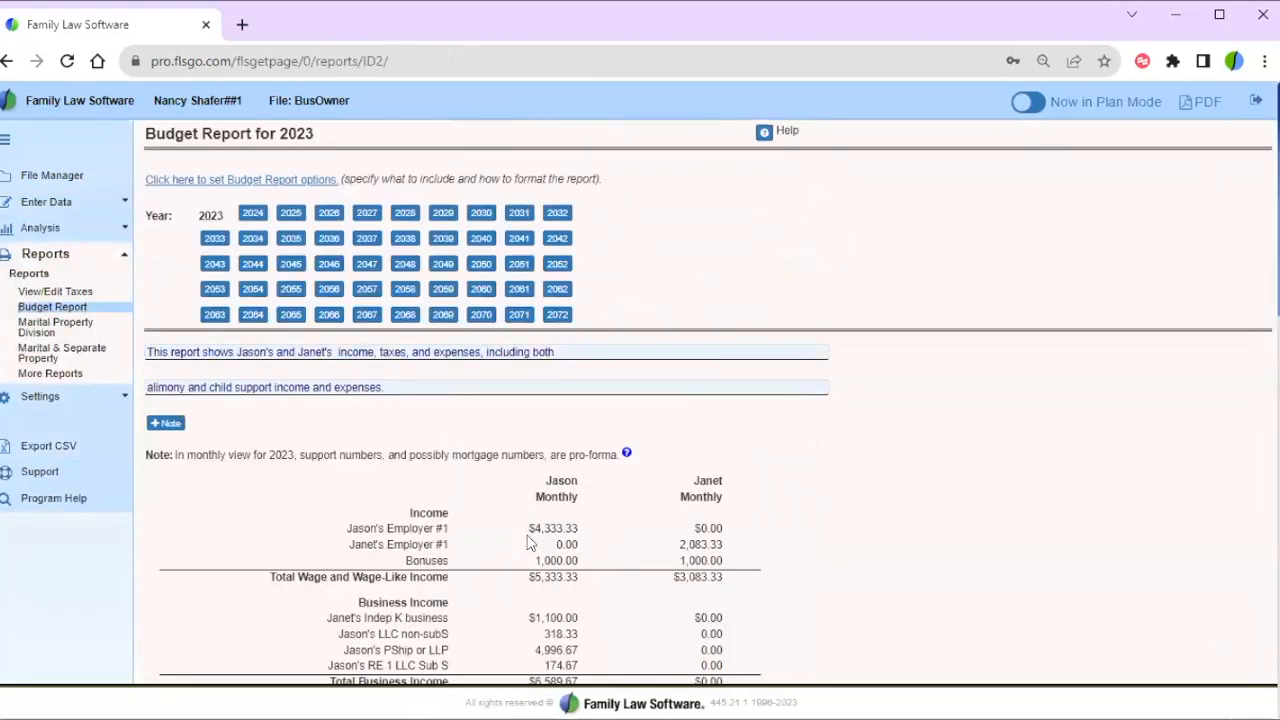
{"action": "left_click_drag", "start_coordinate": [527, 528], "coordinate": [592, 537]}
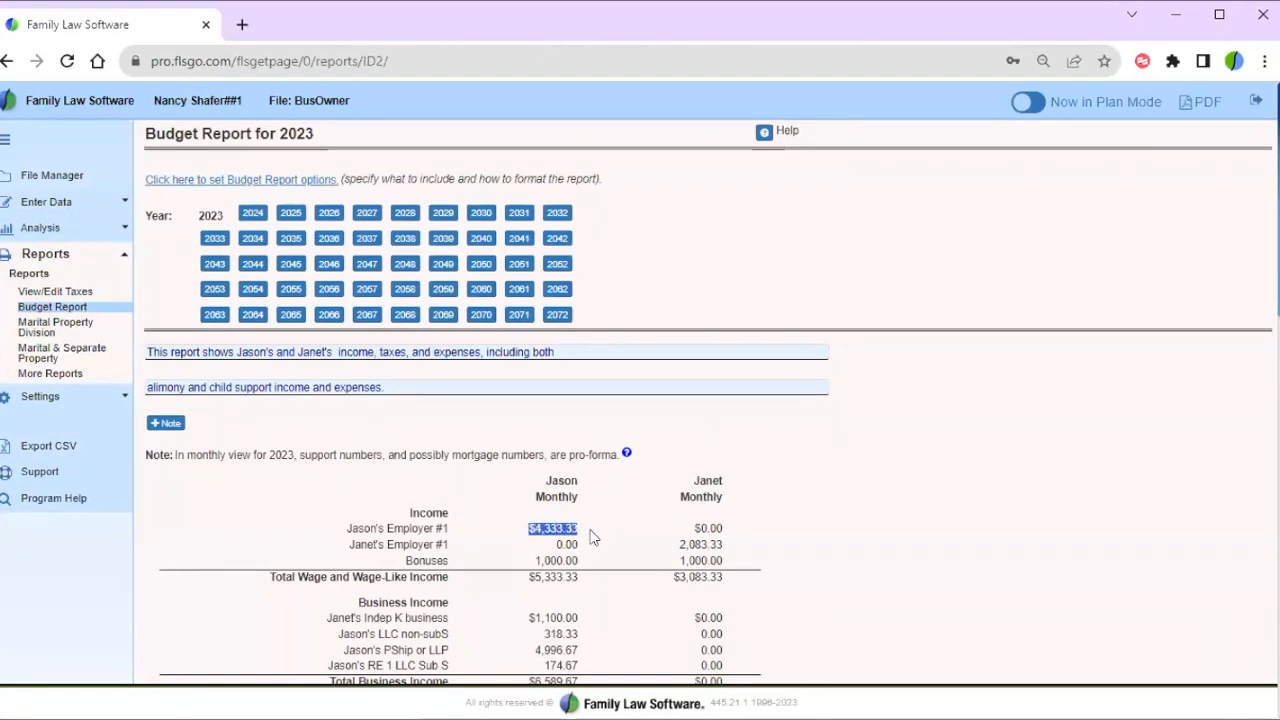
{"action": "left_click", "coordinate": [512, 590]}
{"action": "scroll", "coordinate": [512, 590], "scroll_direction": "down", "scroll_amount": 1}
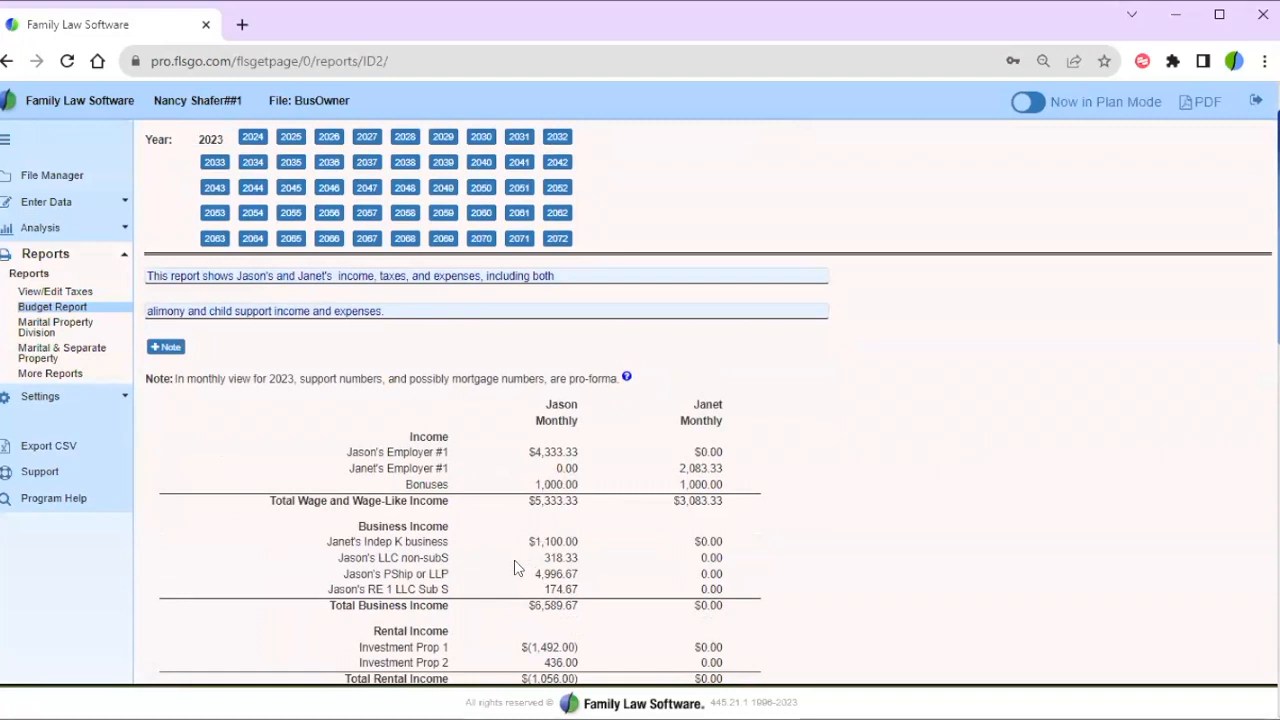
{"action": "left_click_drag", "start_coordinate": [532, 575], "coordinate": [555, 574]}
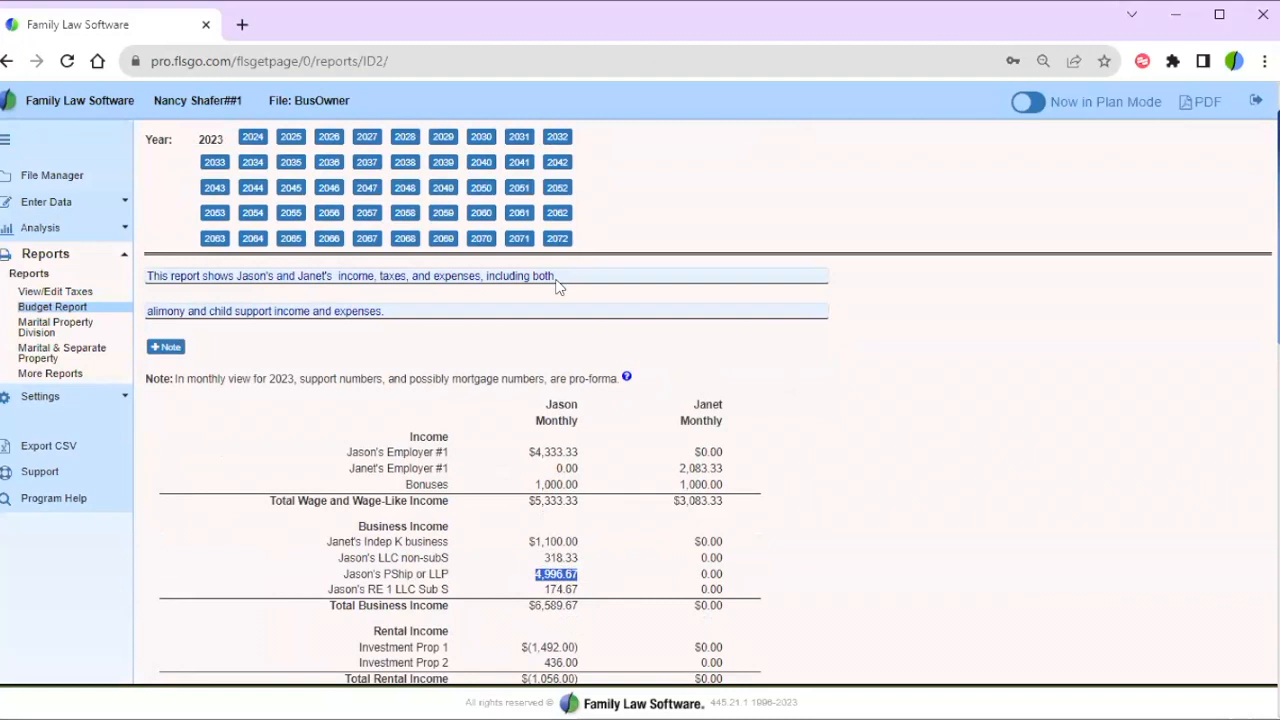
{"action": "left_click", "coordinate": [7, 62]}
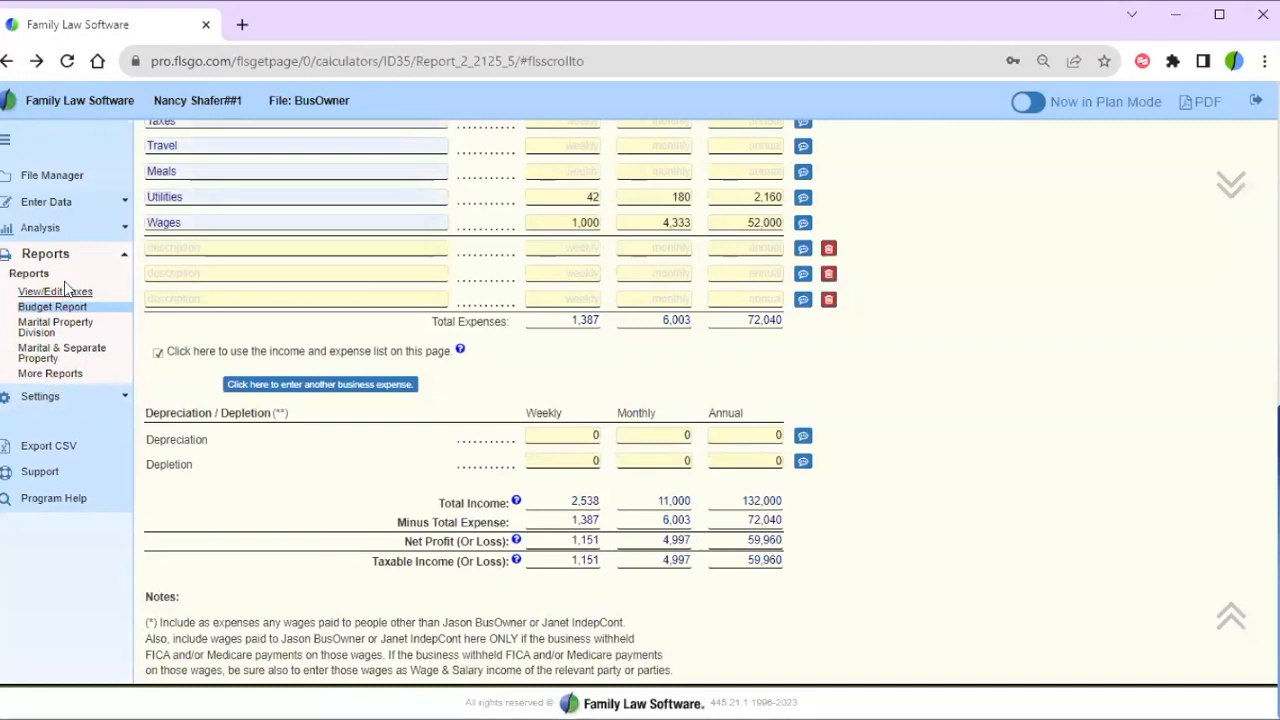
- Open the 2023 View/Edit Taxes report and point out 52,000 wages and 17,020 business income
{"action": "left_click", "coordinate": [65, 292]}
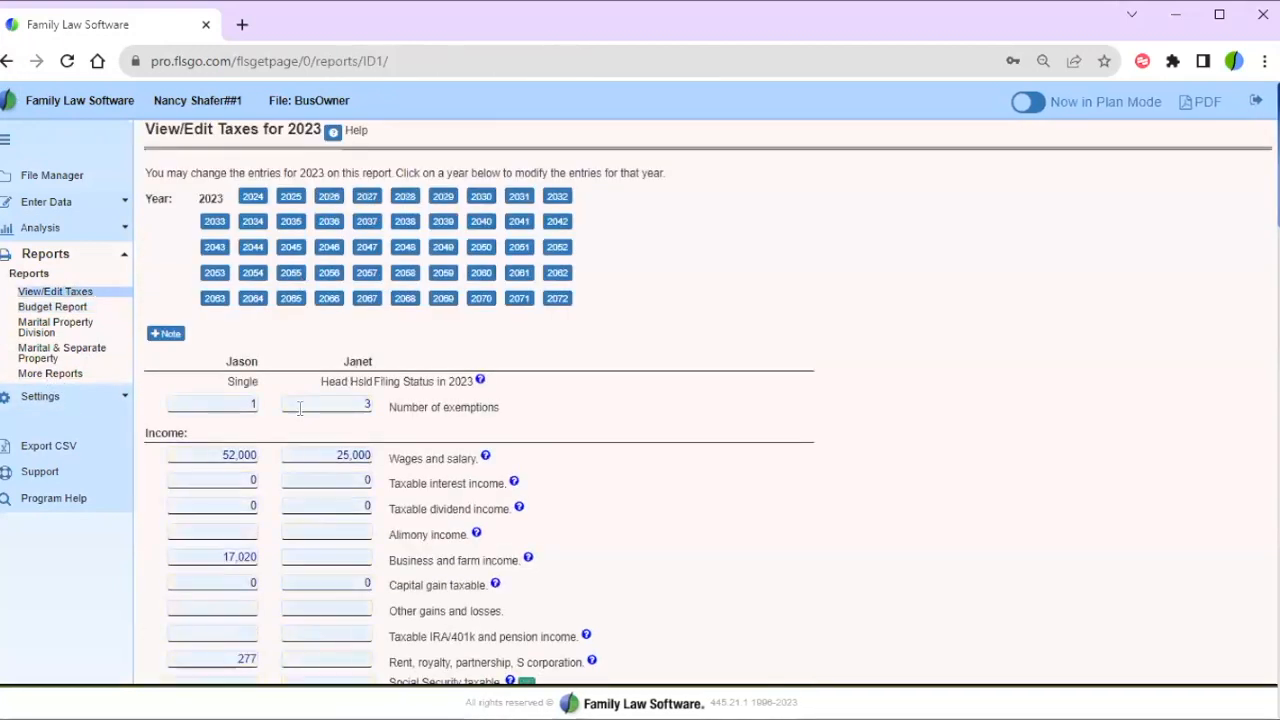
{"action": "left_click", "coordinate": [213, 455]}
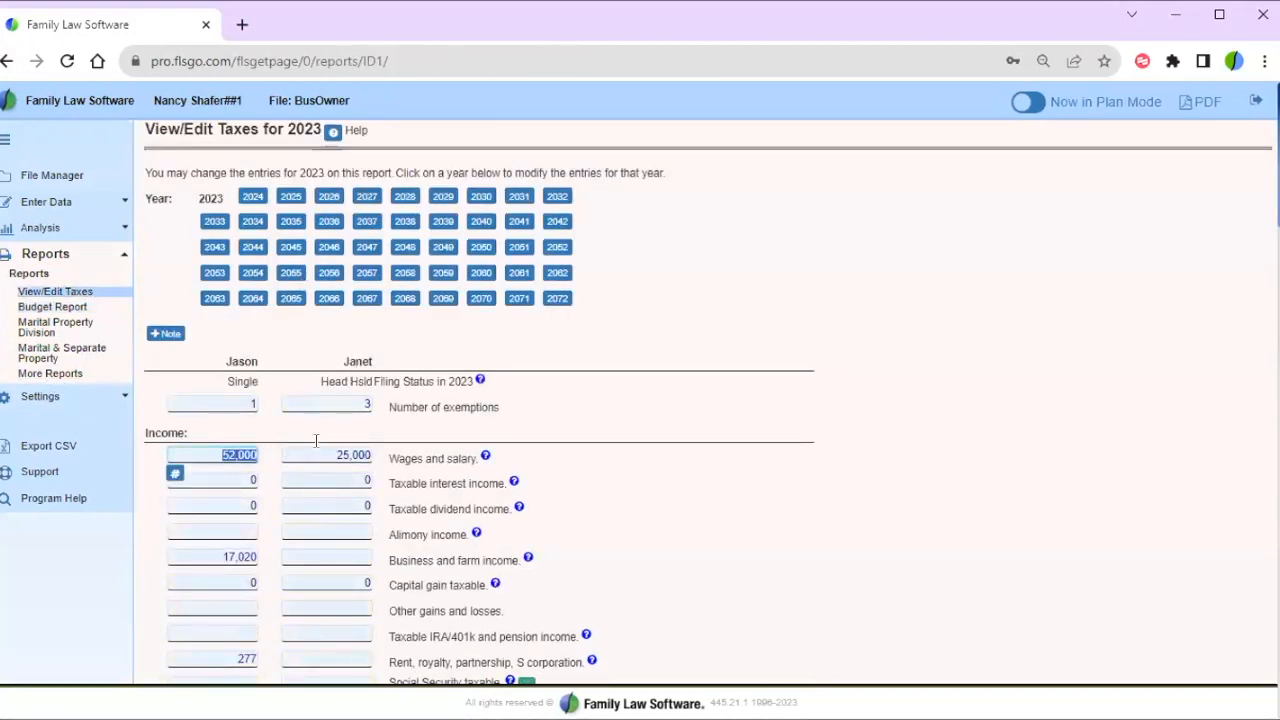
{"action": "left_click", "coordinate": [437, 452]}
{"action": "triple_click", "coordinate": [437, 452]}
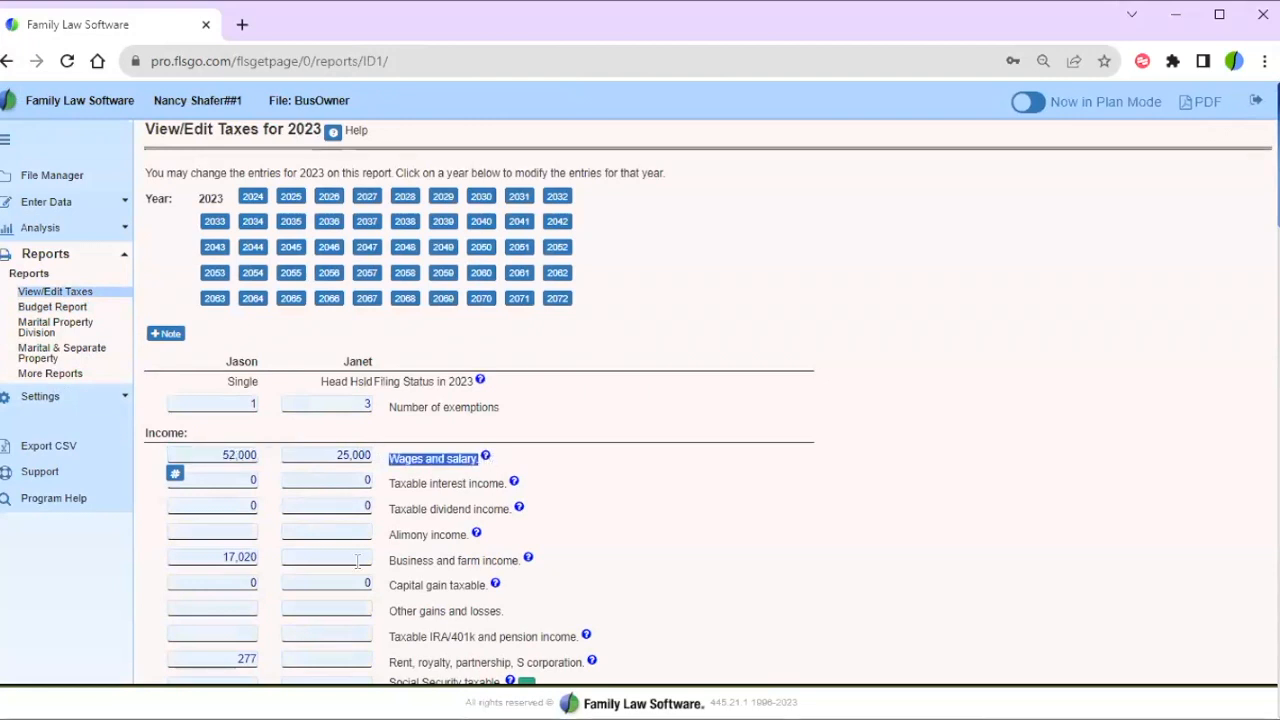
{"action": "left_click", "coordinate": [390, 560]}
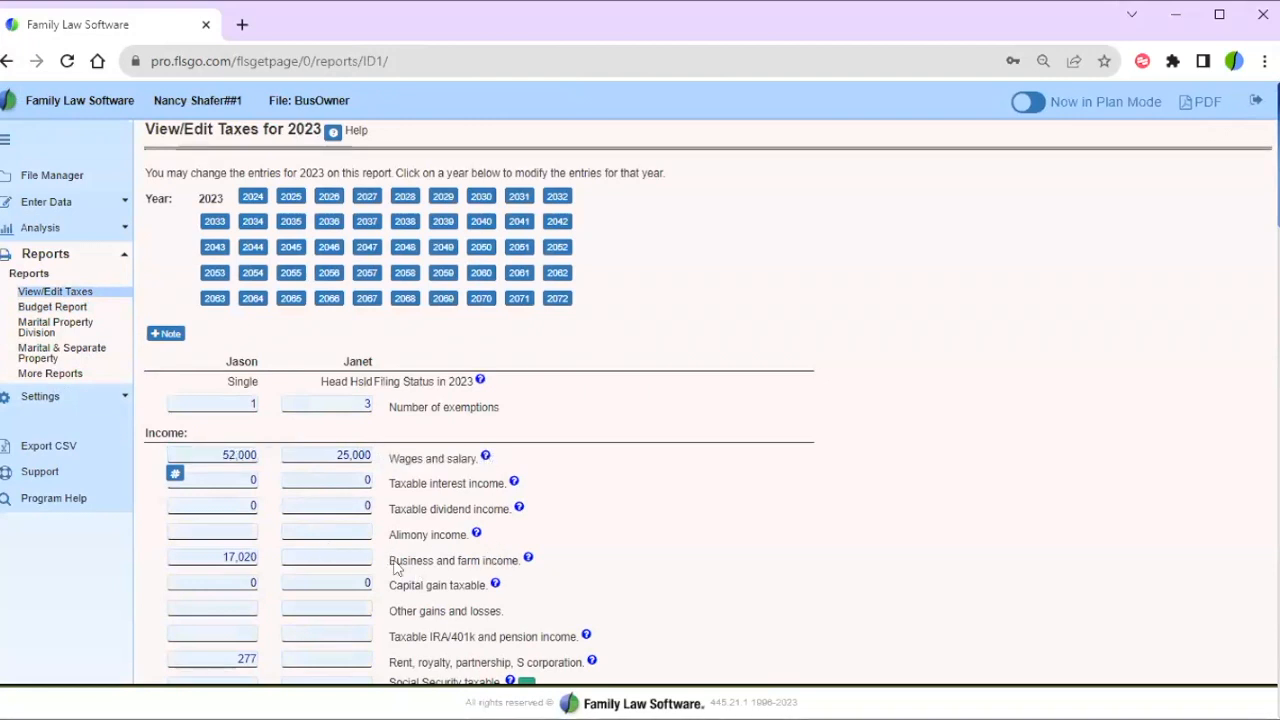
{"action": "left_click", "coordinate": [210, 553]}
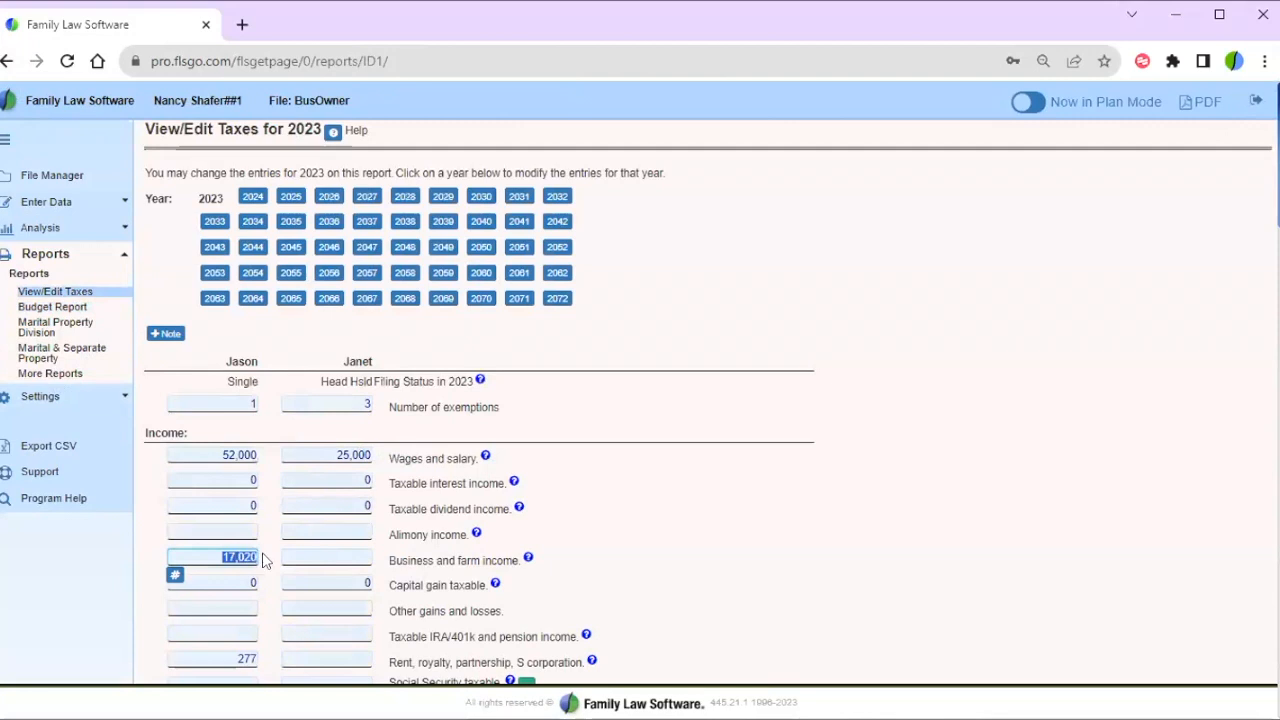
{"action": "scroll", "coordinate": [711, 496], "scroll_direction": "down", "scroll_amount": 3}
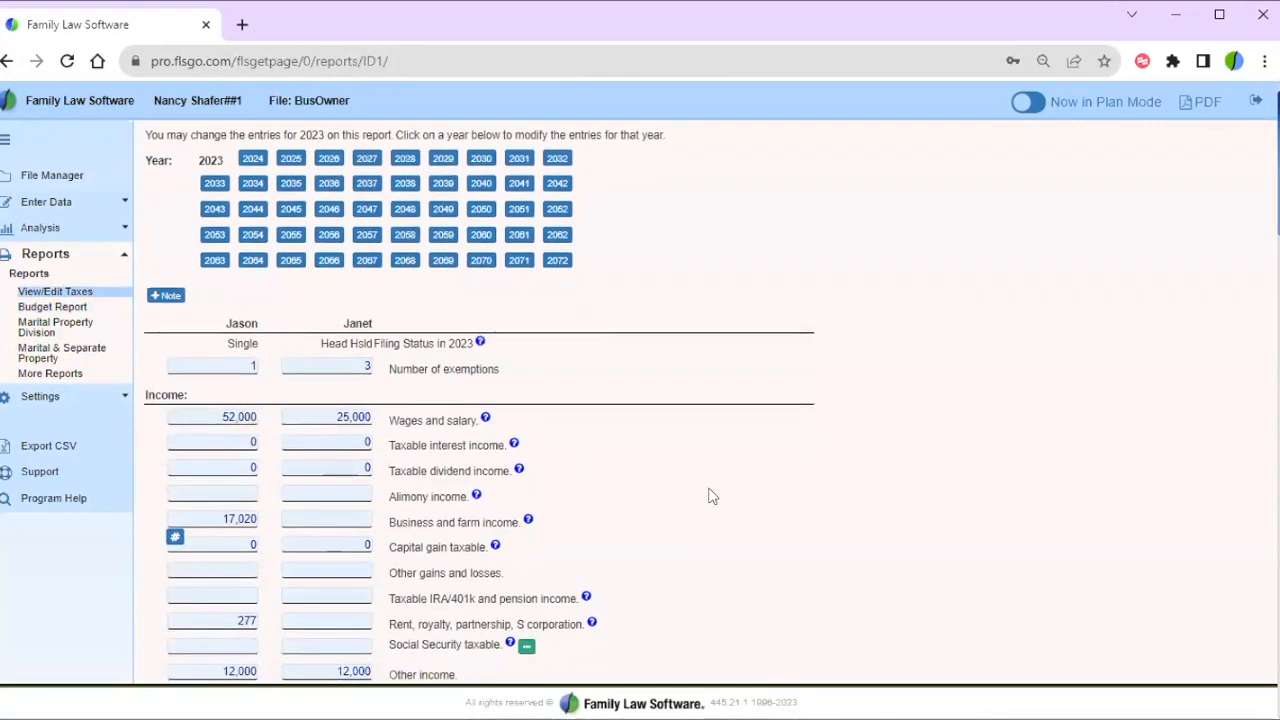
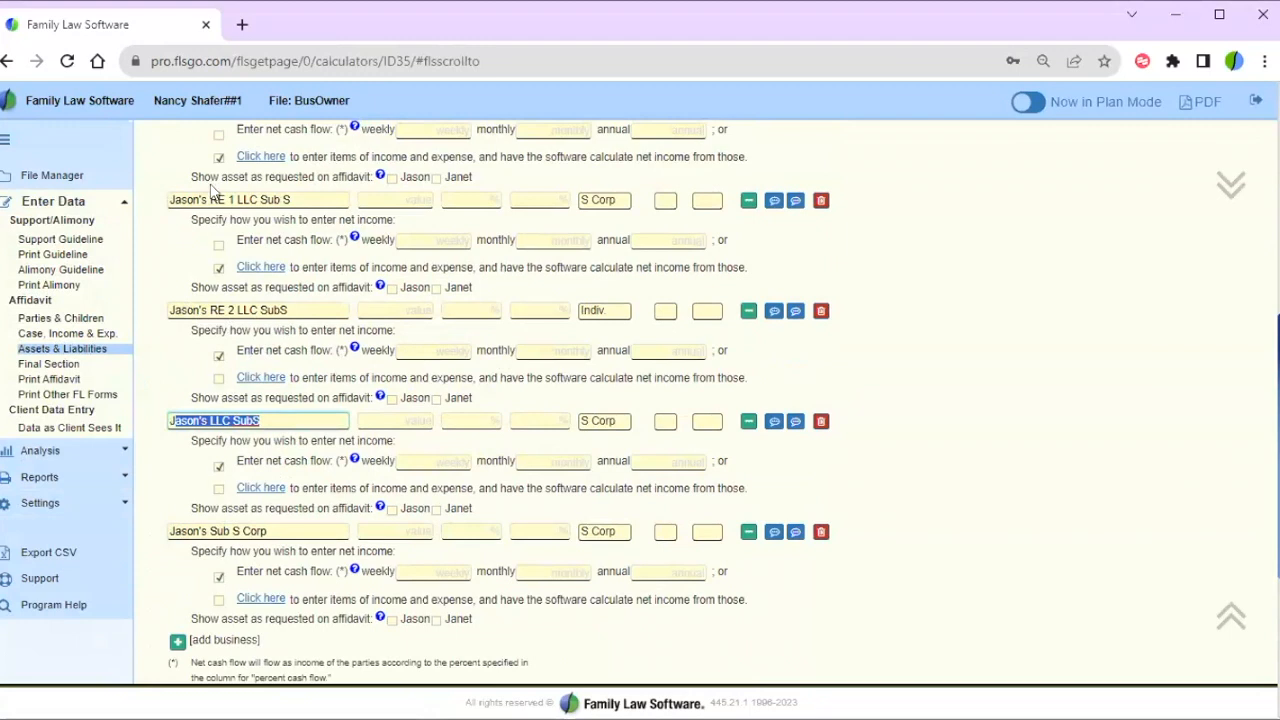
- Open the detail worksheet for Jason's PShip or LLP from the Assets & Liabilities business list
{"action": "left_click", "coordinate": [212, 200]}
{"action": "left_click", "coordinate": [935, 181]}
{"action": "scroll", "coordinate": [935, 181], "scroll_direction": "up", "scroll_amount": 2}
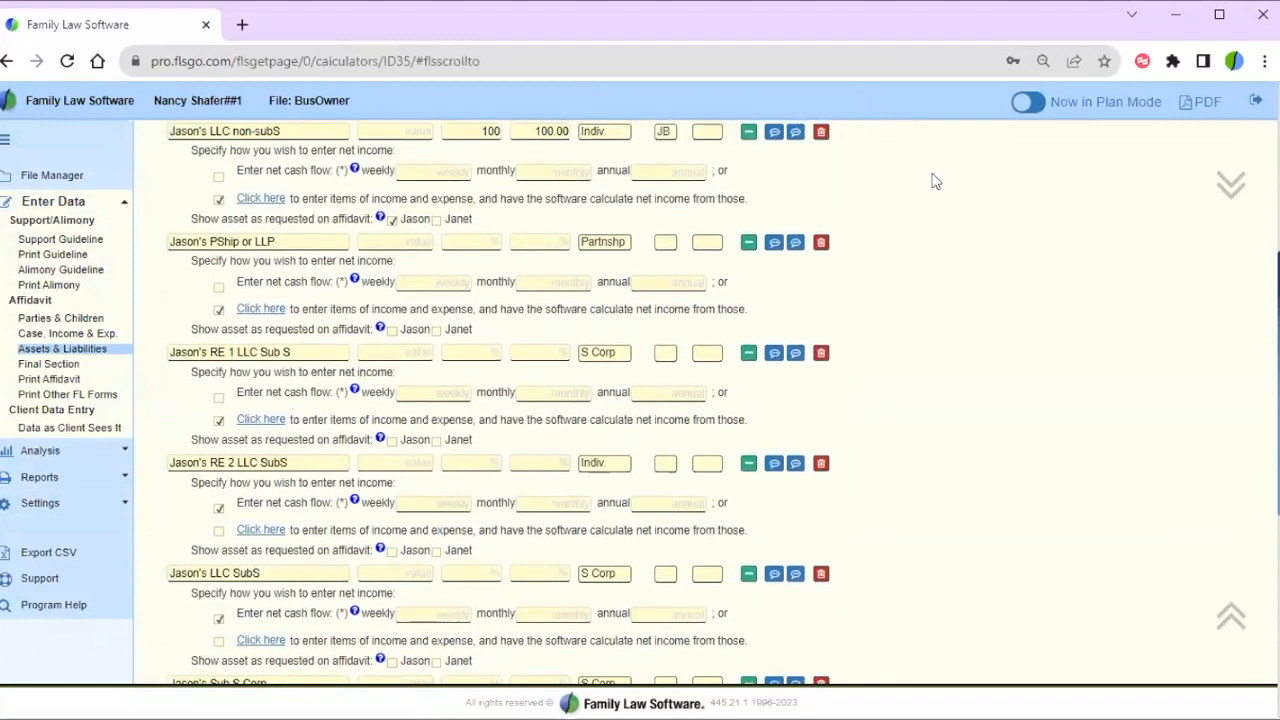
{"action": "left_click", "coordinate": [197, 242]}
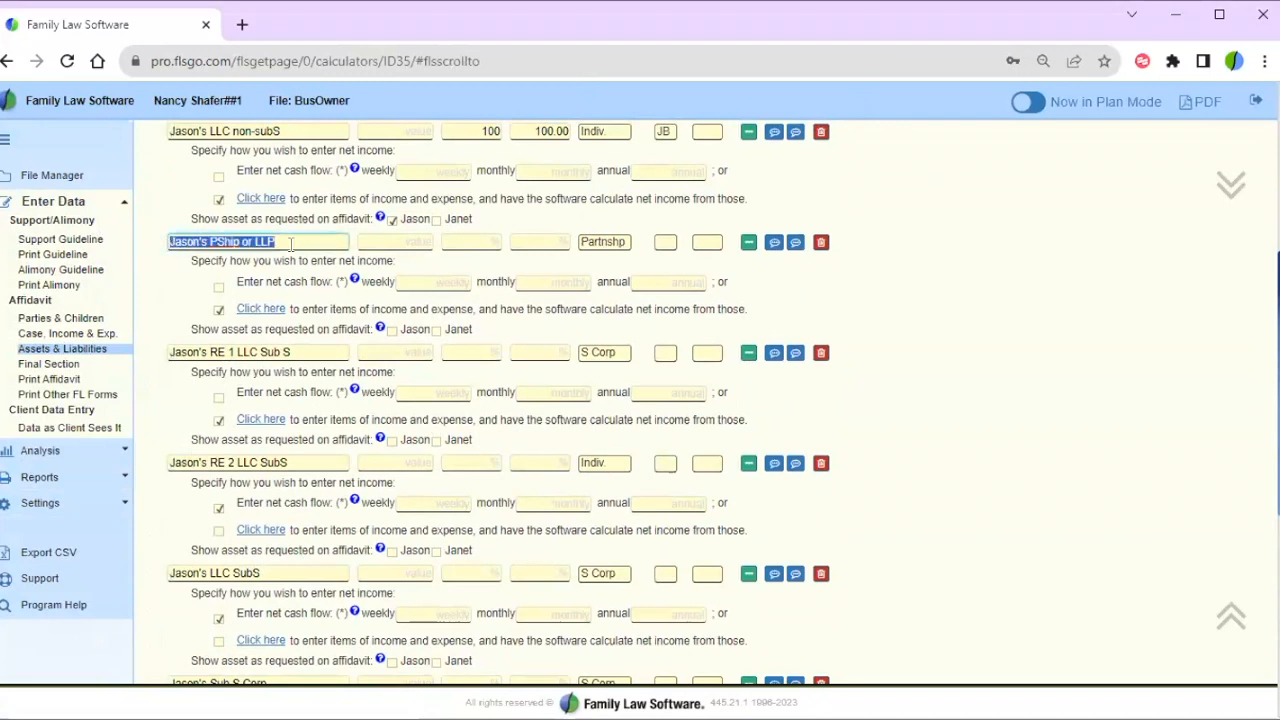
{"action": "left_click", "coordinate": [749, 243]}
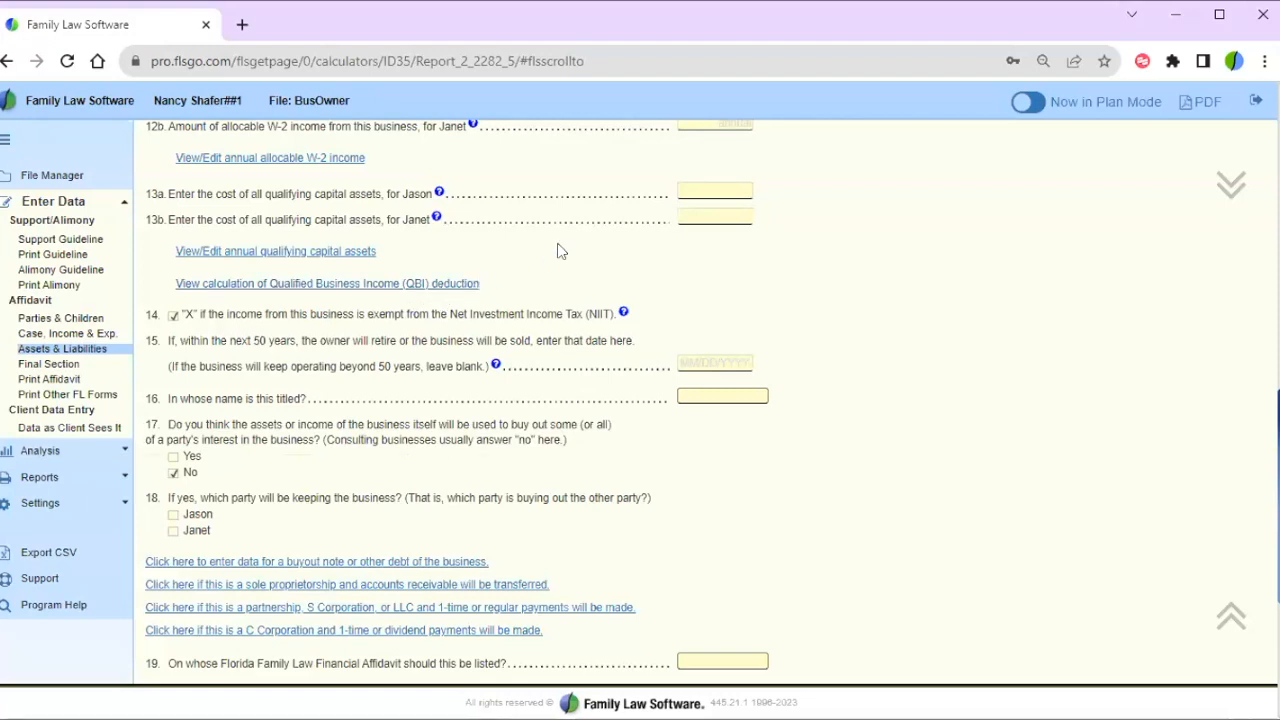
{"action": "scroll", "coordinate": [558, 251], "scroll_direction": "up", "scroll_amount": 4}
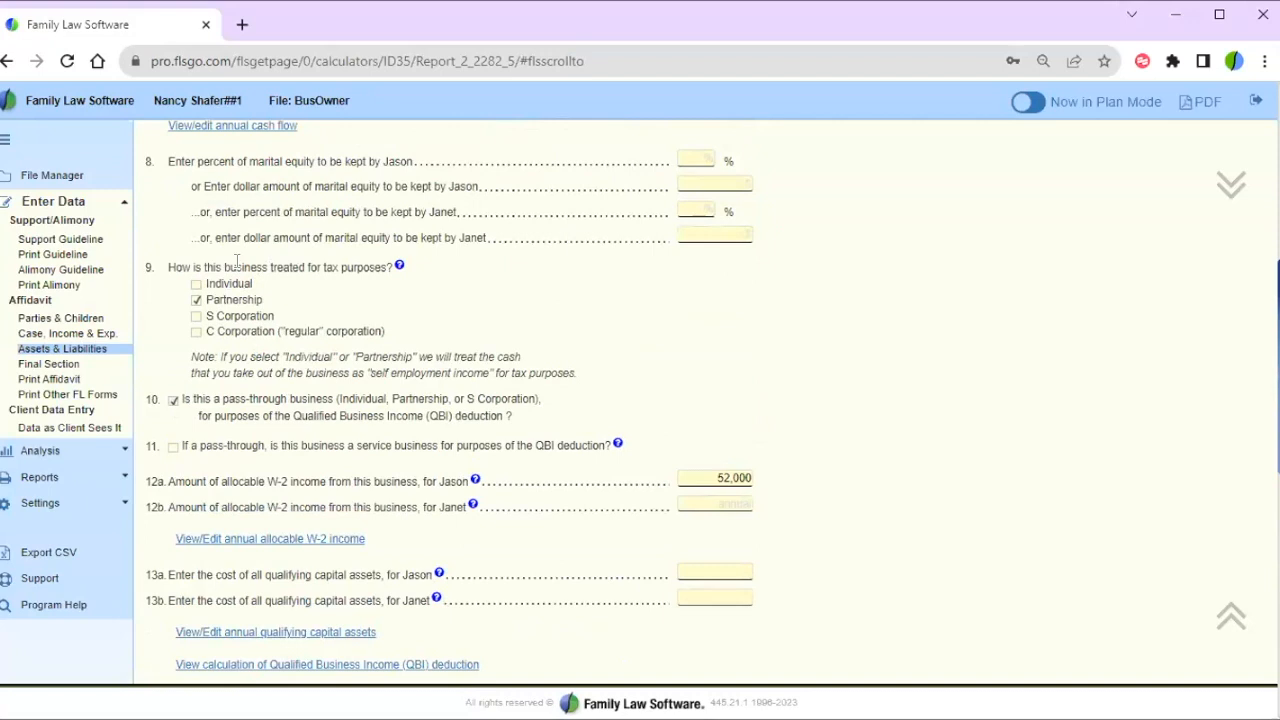
{"action": "left_click_drag", "start_coordinate": [165, 266], "coordinate": [397, 268]}
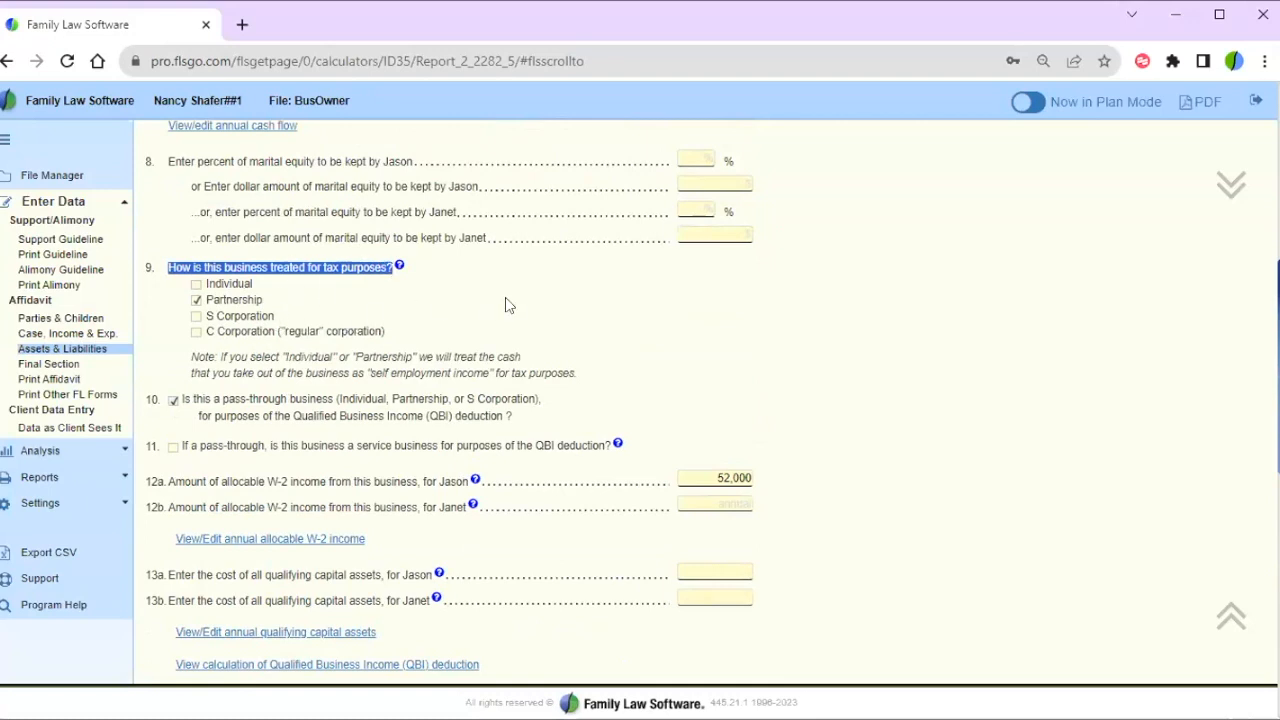
{"action": "left_click", "coordinate": [510, 305]}
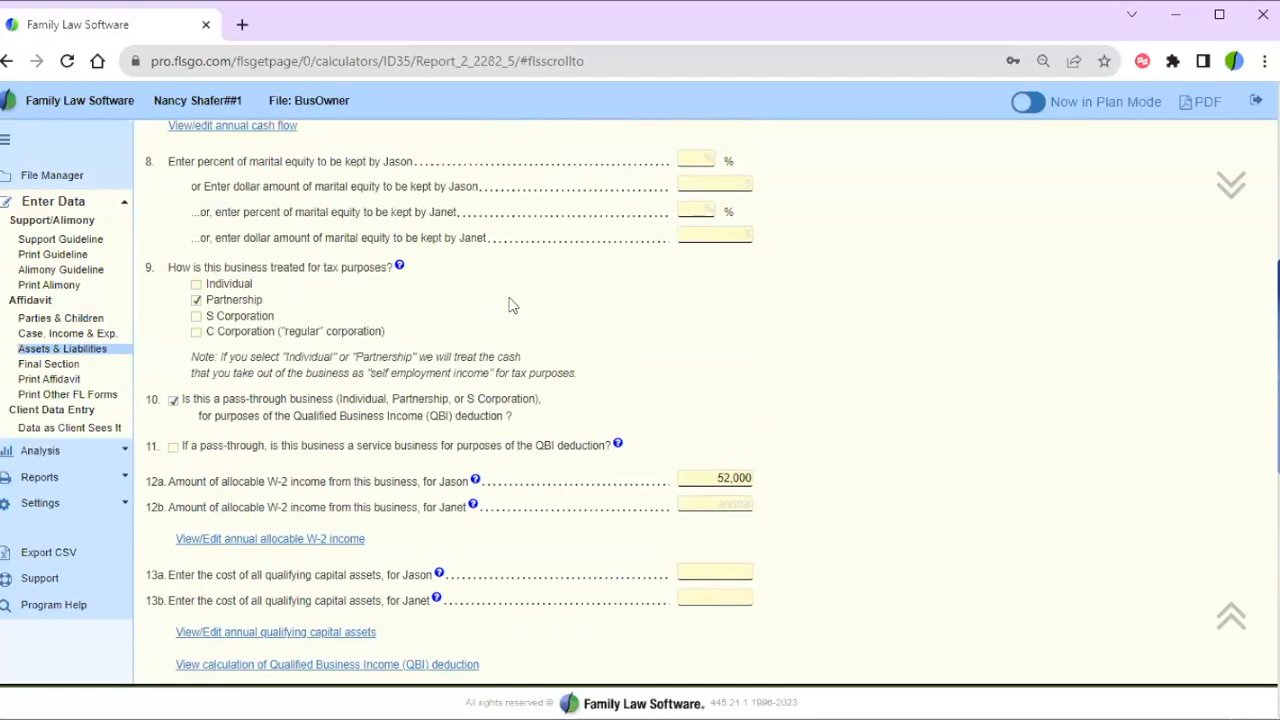
{"action": "scroll", "coordinate": [508, 305], "scroll_direction": "down", "scroll_amount": 3}
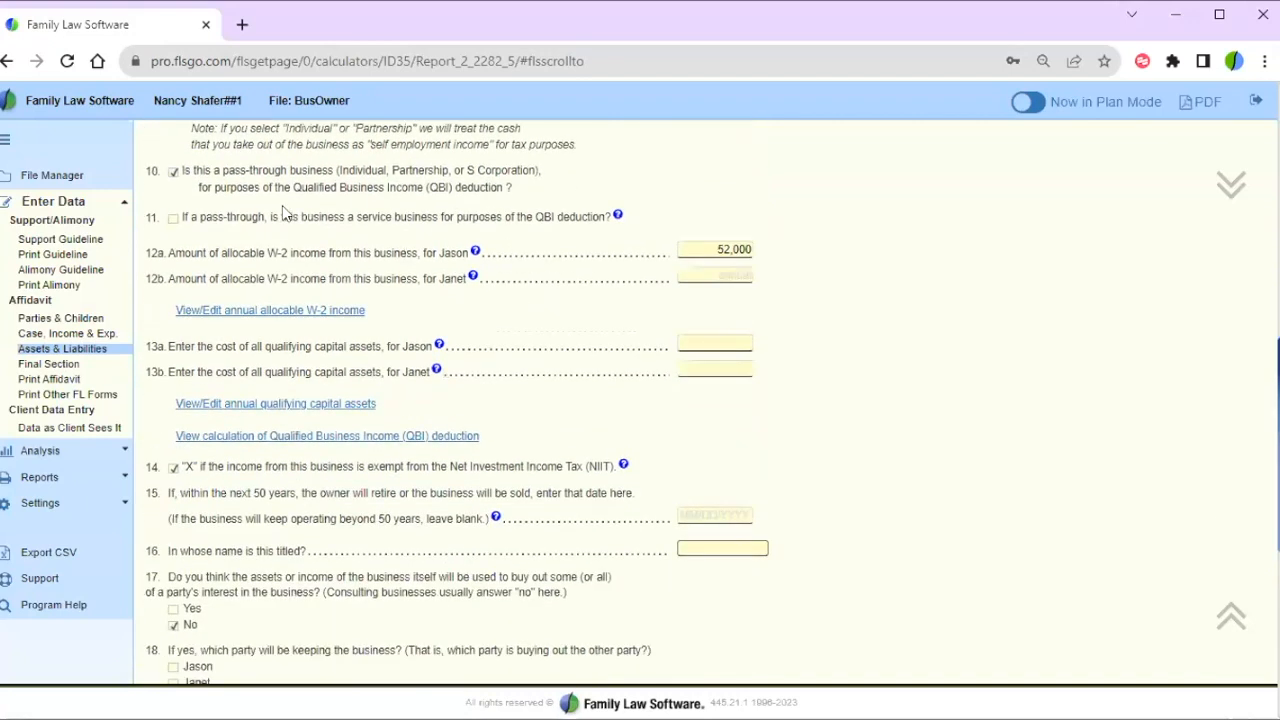
{"action": "left_click_drag", "start_coordinate": [208, 170], "coordinate": [505, 187]}
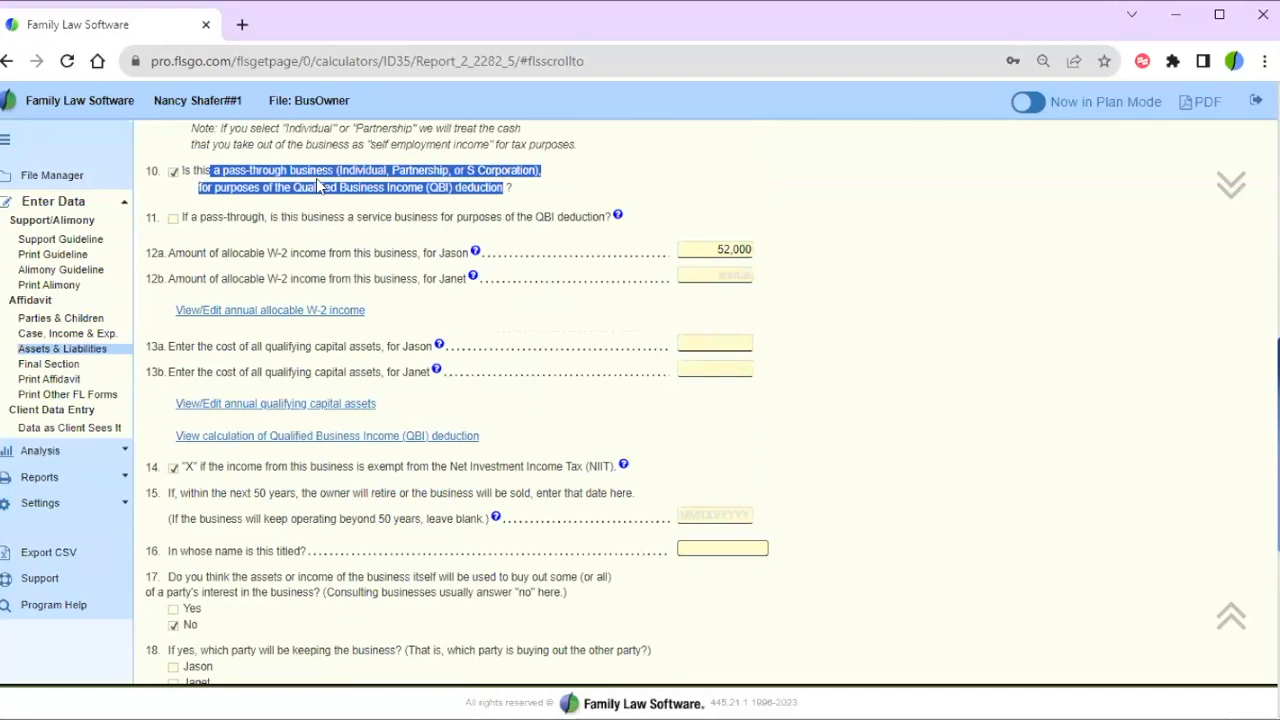
{"action": "left_click", "coordinate": [594, 184]}
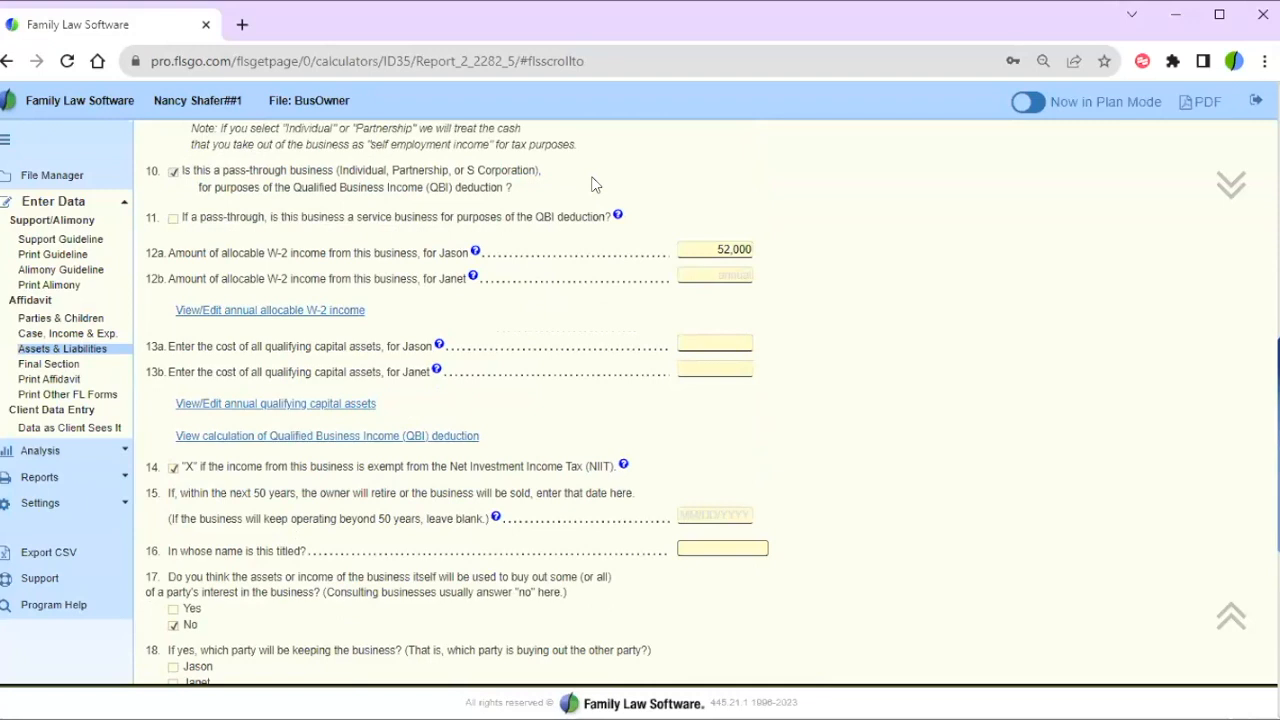
{"action": "scroll", "coordinate": [591, 184], "scroll_direction": "down", "scroll_amount": 1}
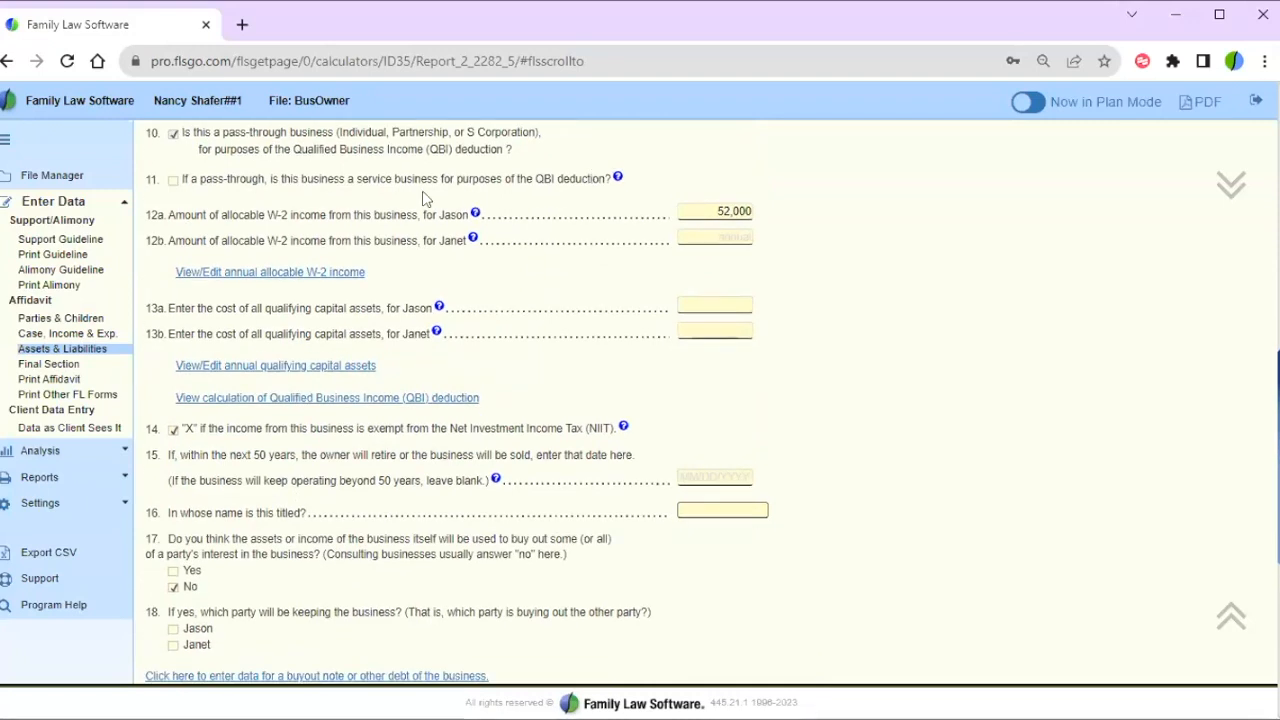
{"action": "left_click_drag", "start_coordinate": [200, 180], "coordinate": [619, 185]}
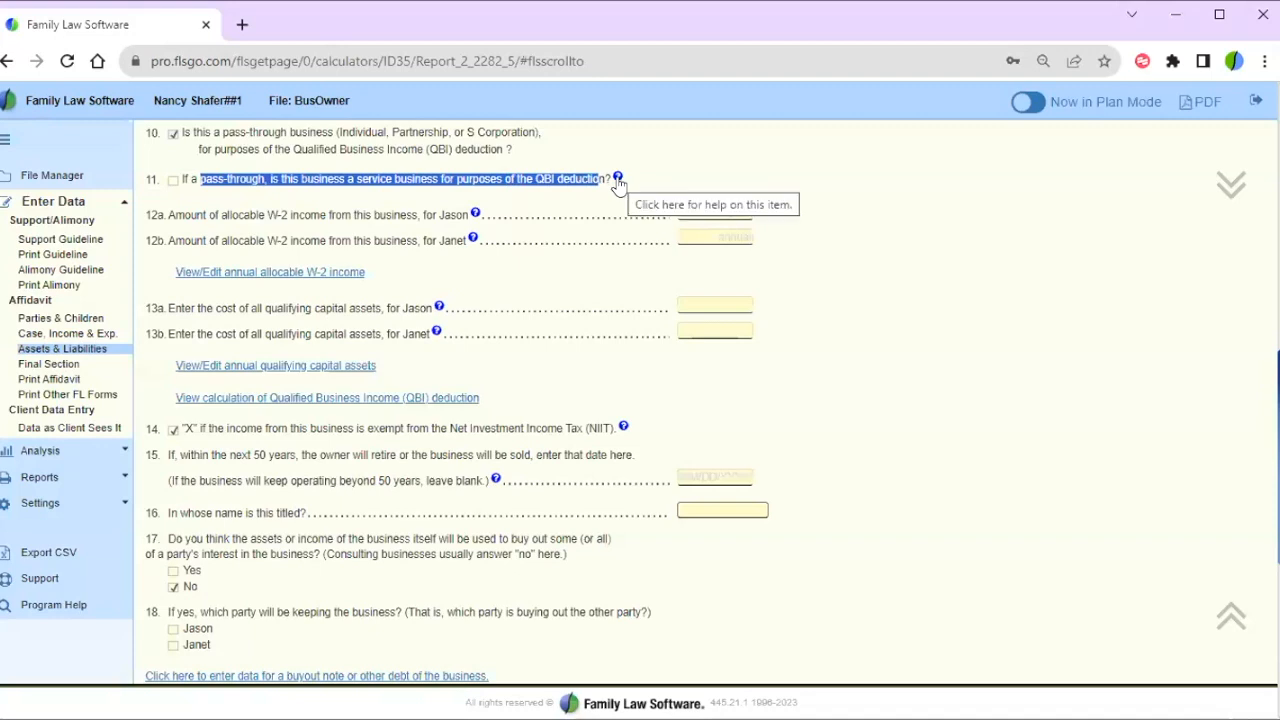
{"action": "left_click", "coordinate": [618, 179]}
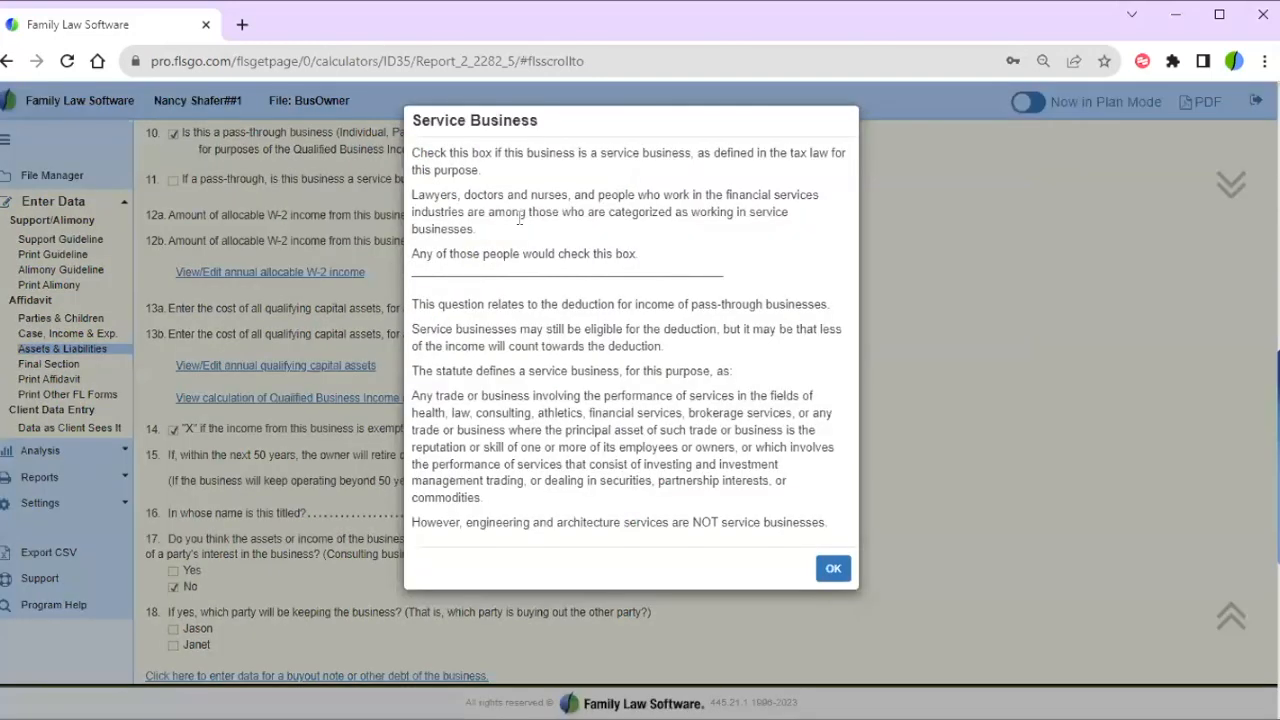
{"action": "left_click_drag", "start_coordinate": [435, 194], "coordinate": [791, 222]}
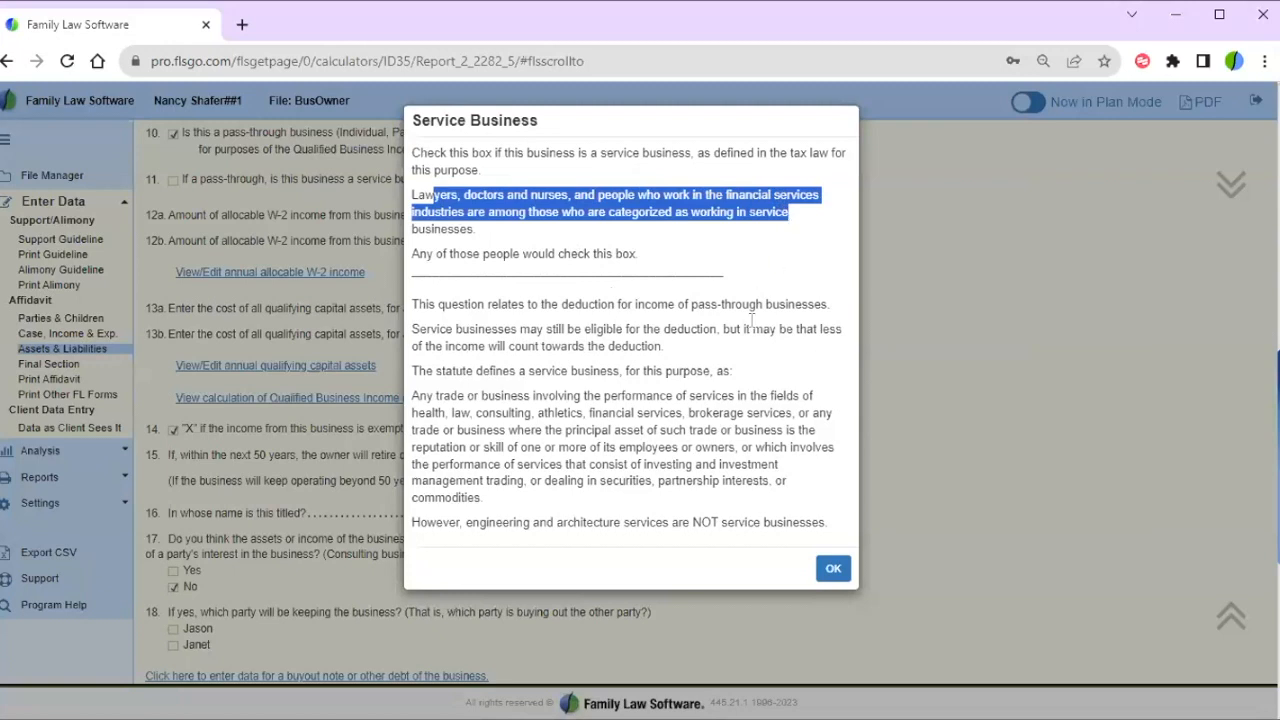
{"action": "left_click", "coordinate": [553, 422]}
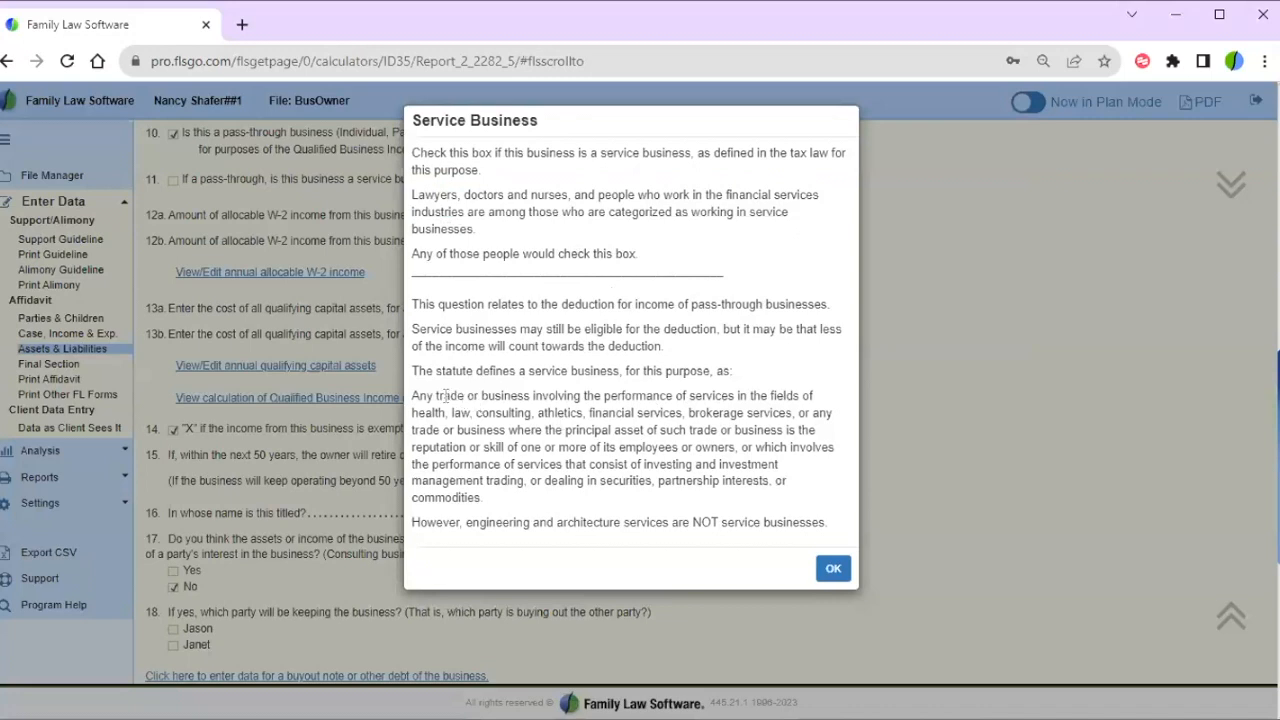
{"action": "left_click_drag", "start_coordinate": [412, 396], "coordinate": [837, 540]}
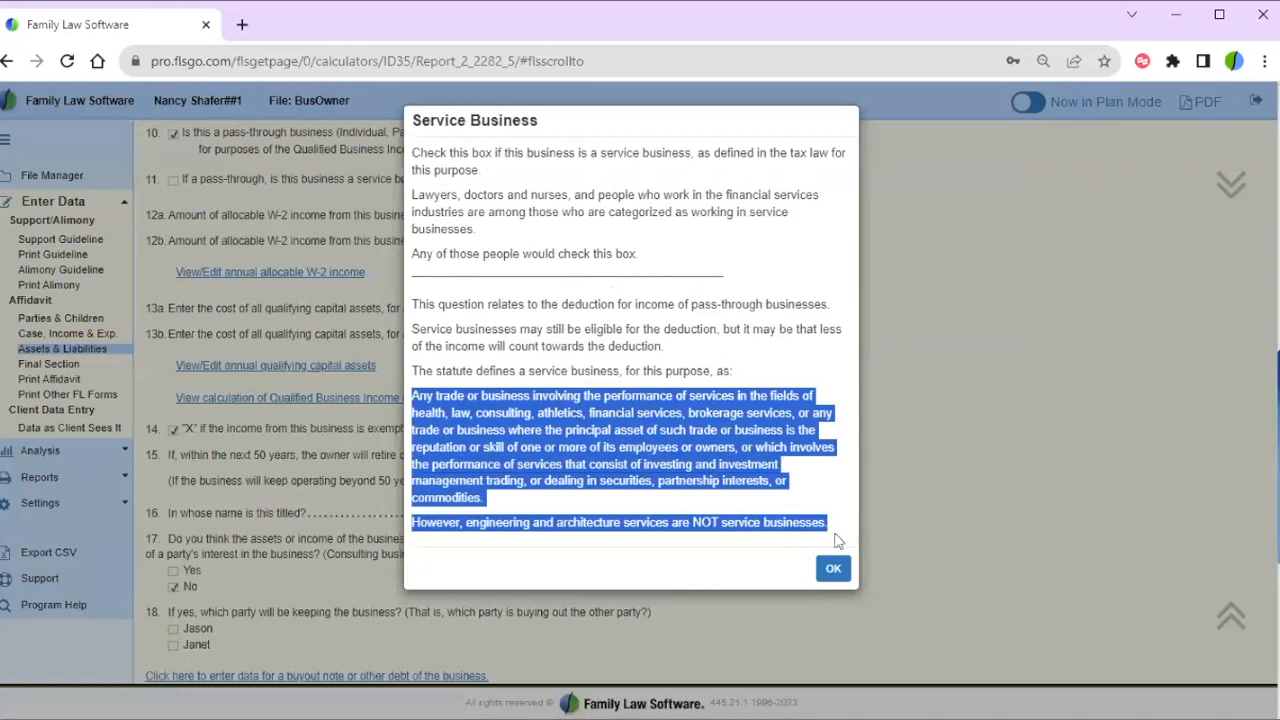
{"action": "left_click", "coordinate": [837, 574]}
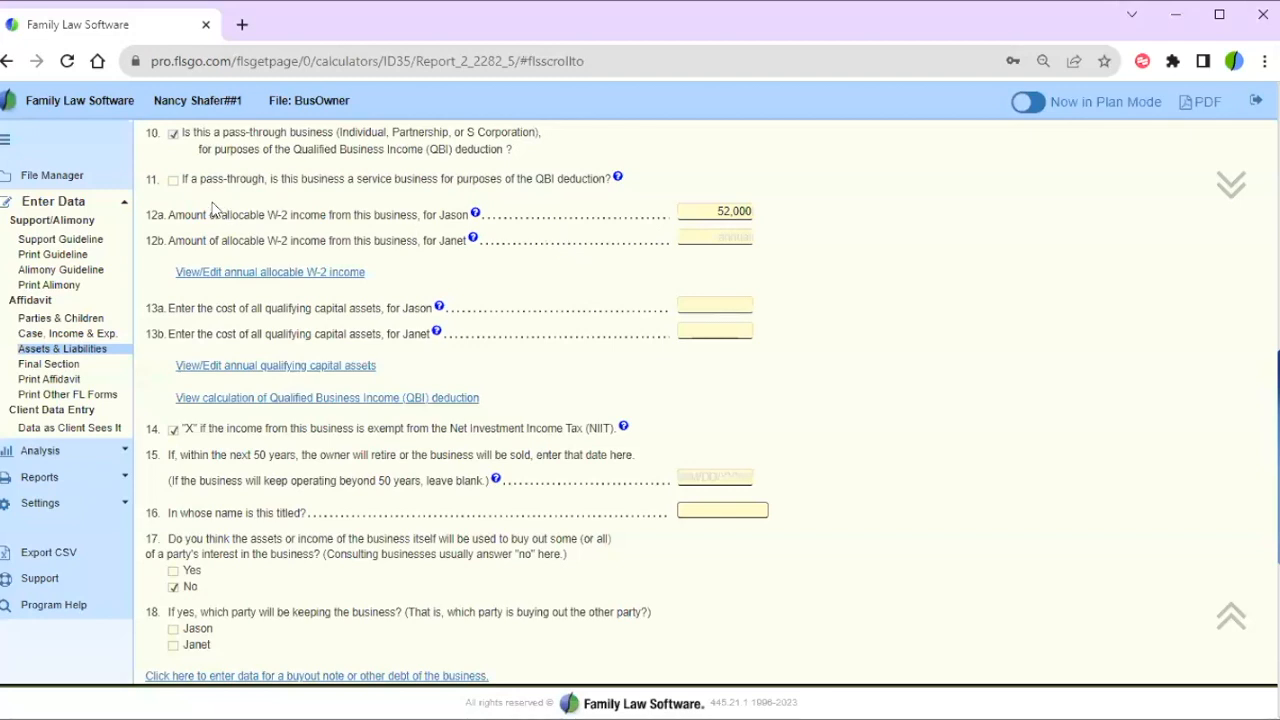
- Highlight the 12a W-2 income and 13a capital assets questions, then view the QBI deduction calculation
{"action": "left_click_drag", "start_coordinate": [168, 217], "coordinate": [455, 211]}
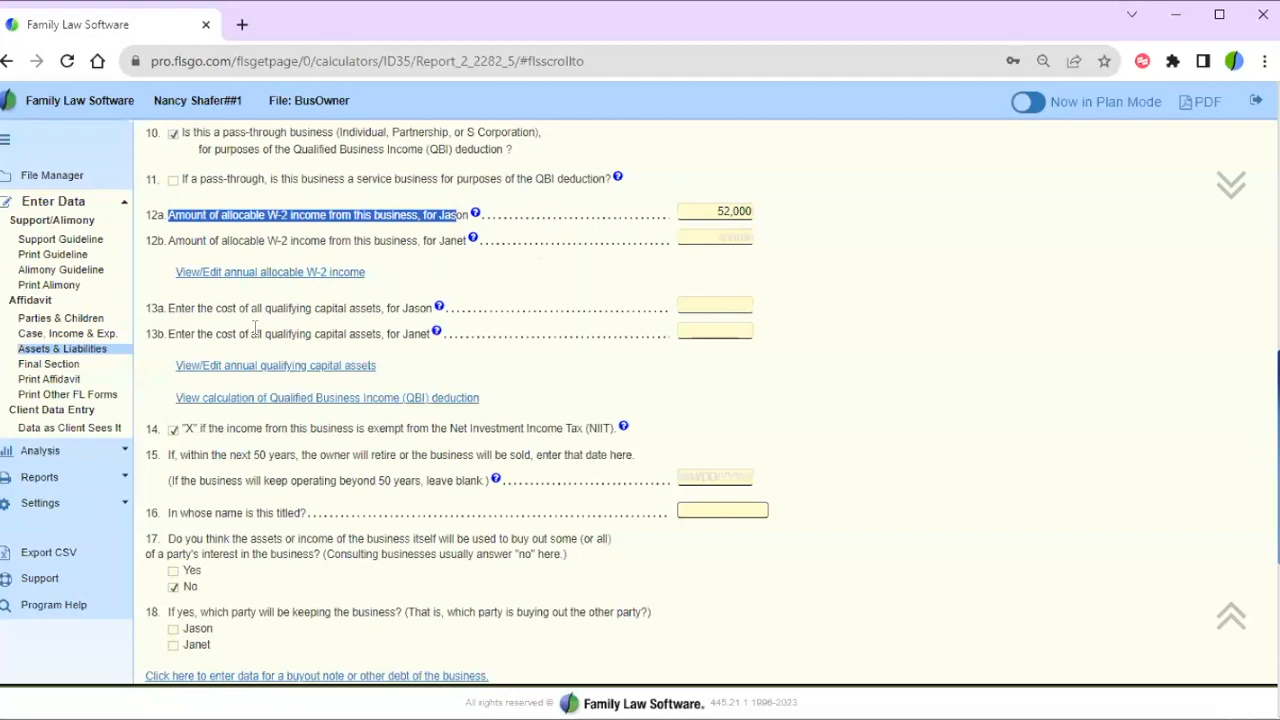
{"action": "left_click_drag", "start_coordinate": [180, 308], "coordinate": [418, 308]}
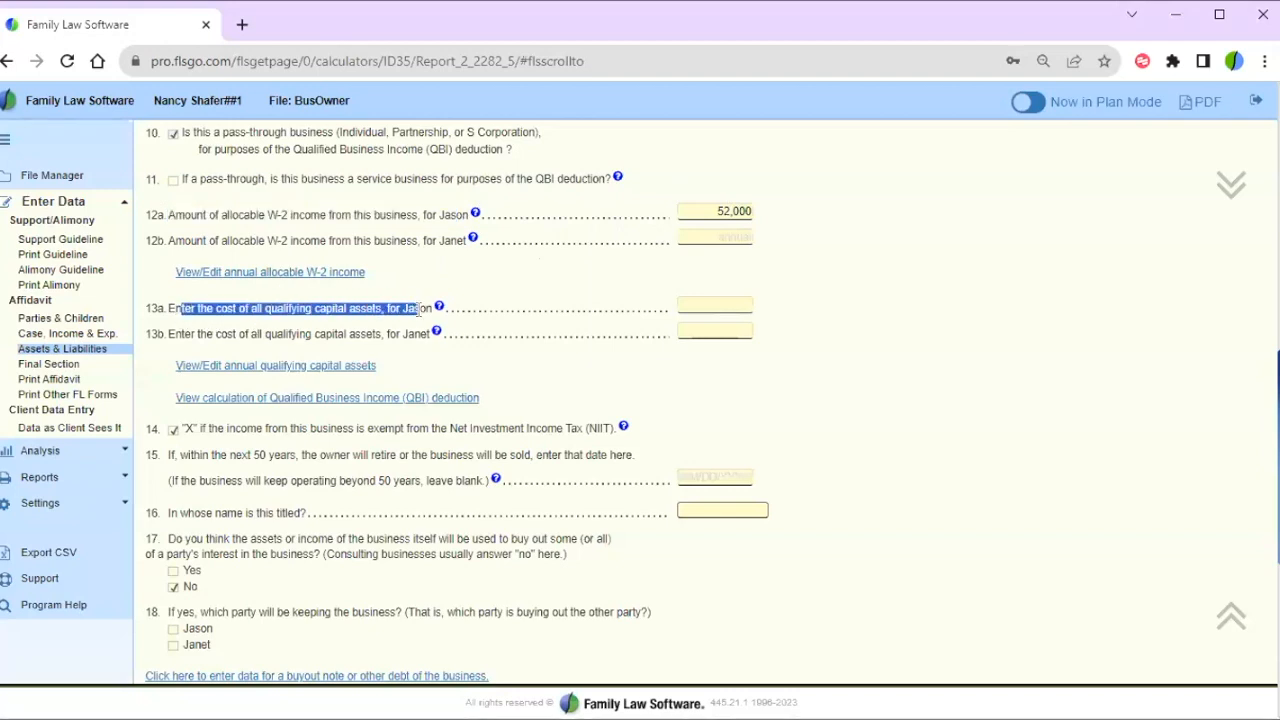
{"action": "left_click_drag", "start_coordinate": [418, 310], "coordinate": [432, 309]}
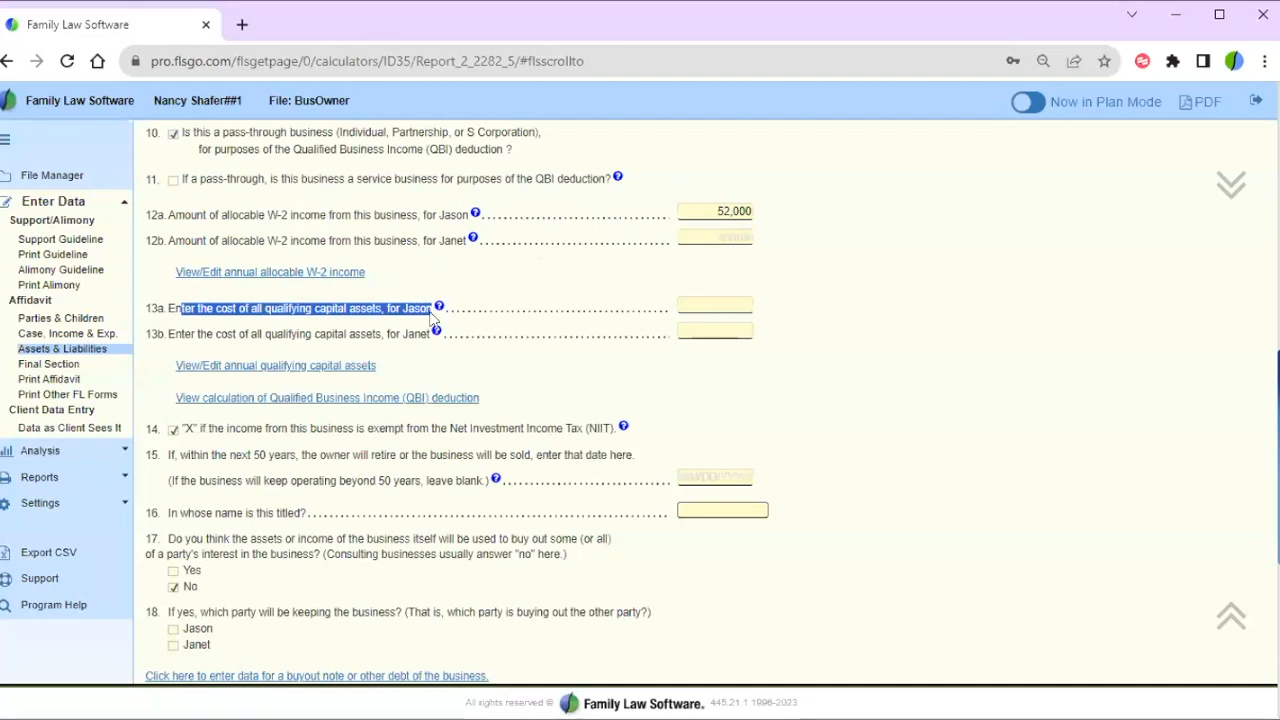
{"action": "left_click", "coordinate": [282, 399]}
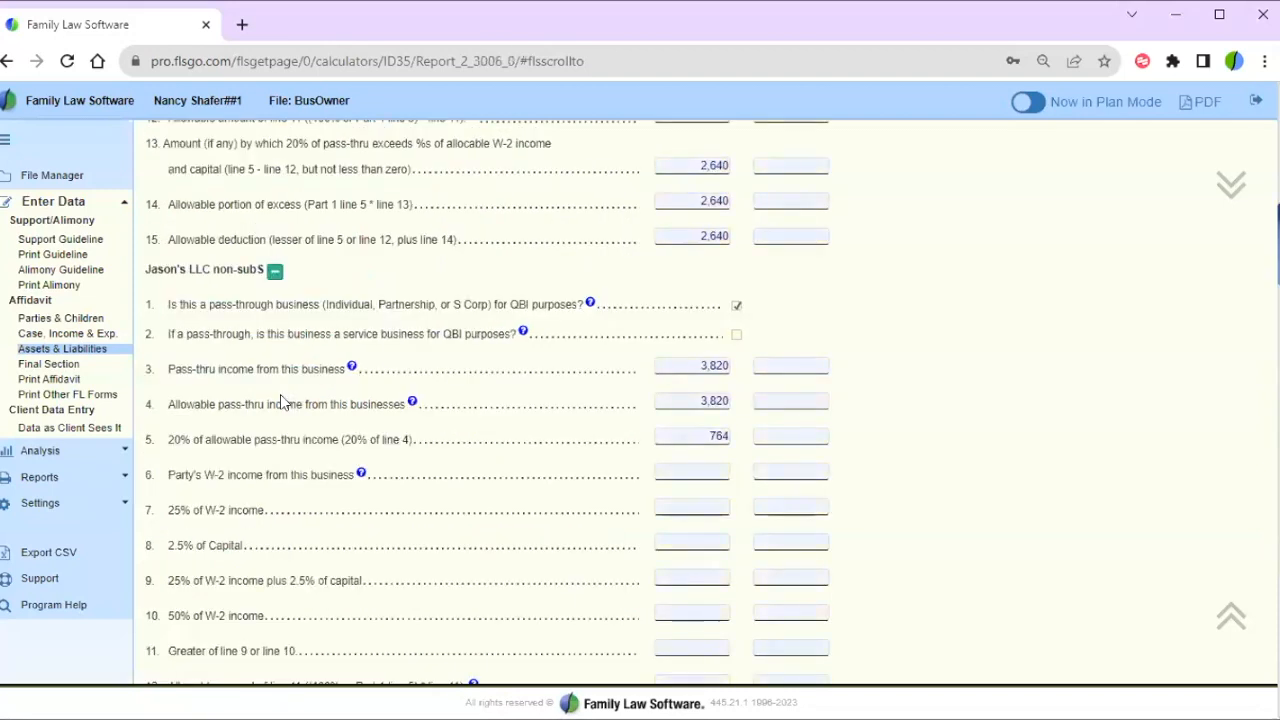
- Check Jason's 59,960 line 3 and line 4 pass-thru income, then return to Part 1's 100.00 allowable percent
{"action": "scroll", "coordinate": [893, 330], "scroll_direction": "up", "scroll_amount": 4}
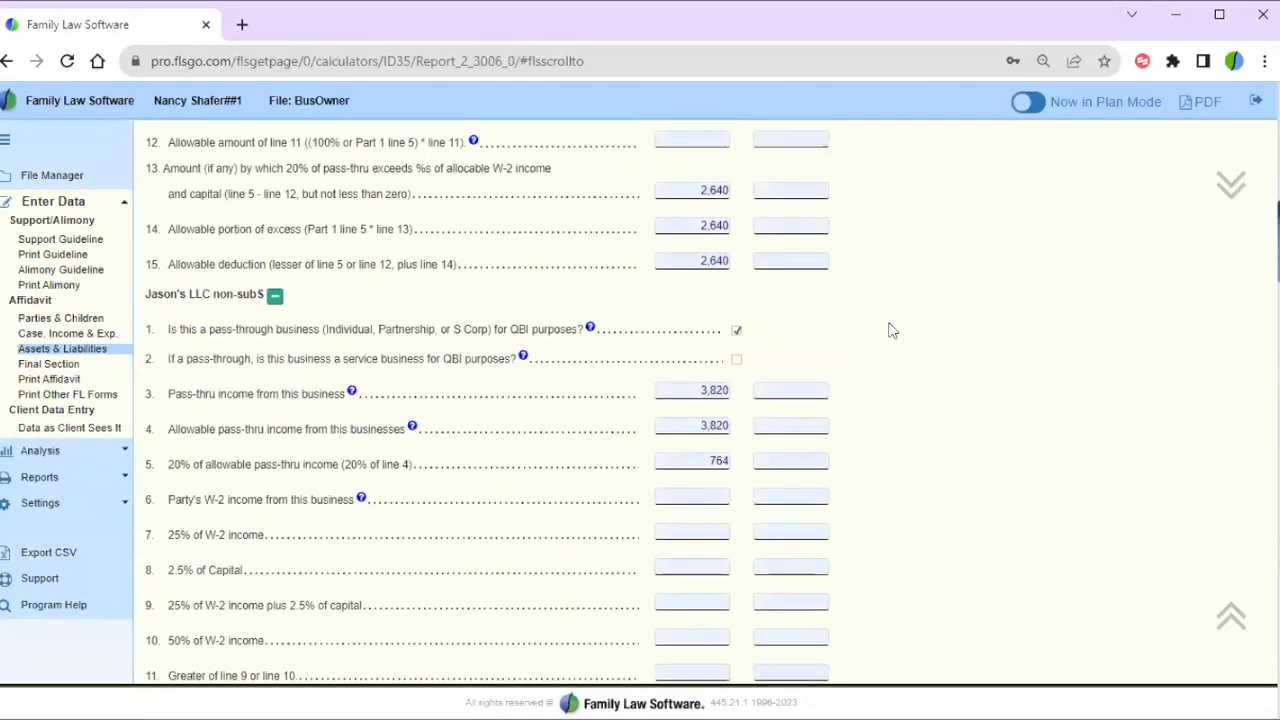
{"action": "scroll", "coordinate": [893, 330], "scroll_direction": "up", "scroll_amount": 3}
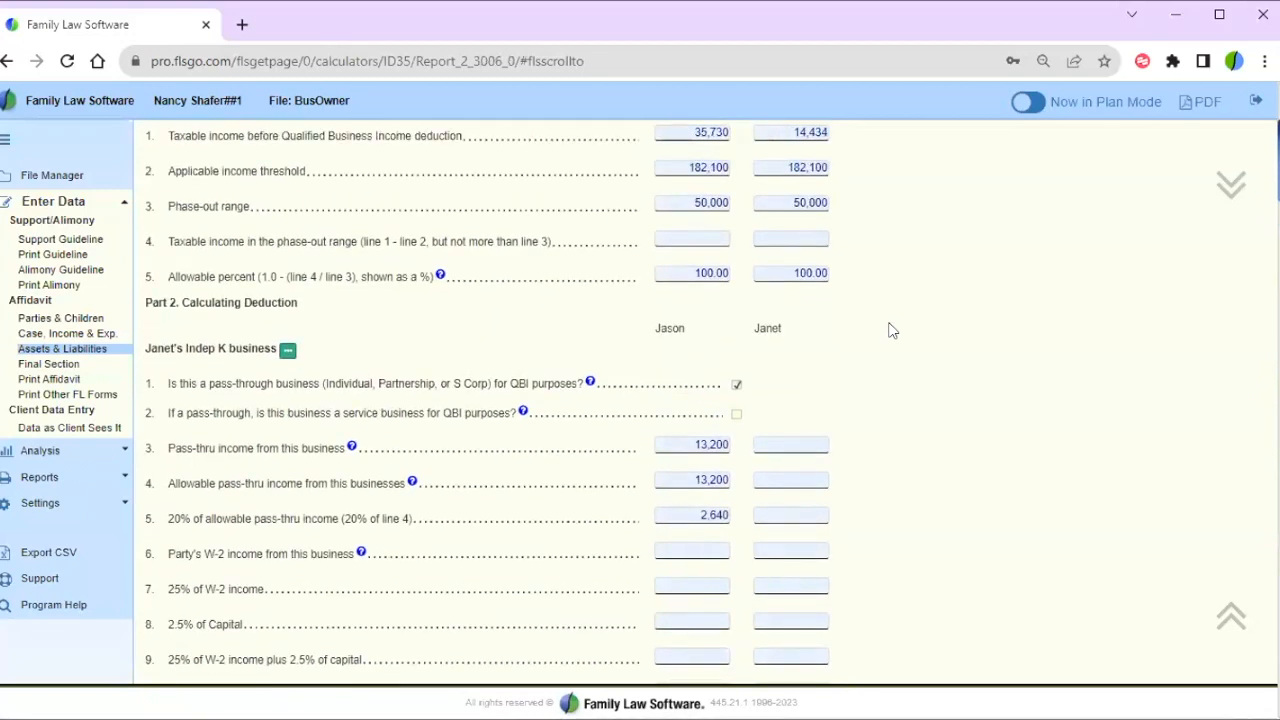
{"action": "scroll", "coordinate": [893, 330], "scroll_direction": "up", "scroll_amount": 1}
{"action": "scroll", "coordinate": [893, 330], "scroll_direction": "down", "scroll_amount": 3}
{"action": "scroll", "coordinate": [893, 330], "scroll_direction": "down", "scroll_amount": 5}
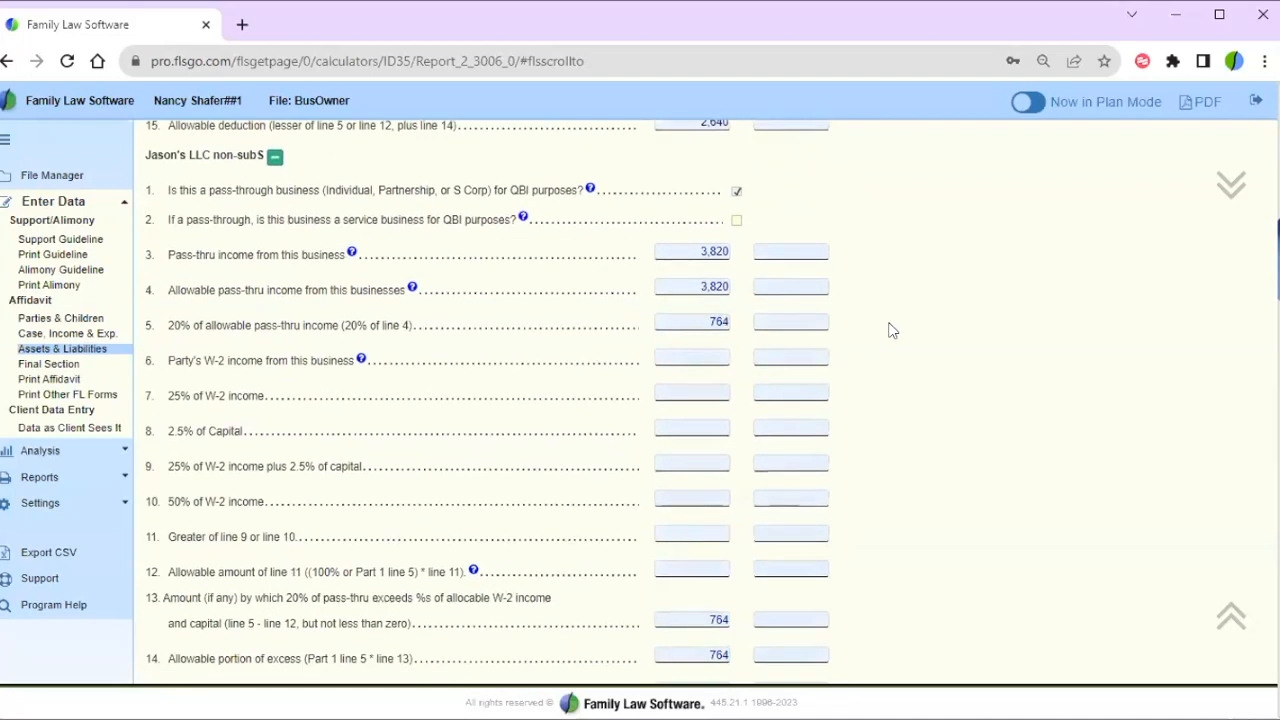
{"action": "scroll", "coordinate": [893, 330], "scroll_direction": "down", "scroll_amount": 5}
{"action": "scroll", "coordinate": [893, 330], "scroll_direction": "down", "scroll_amount": 1}
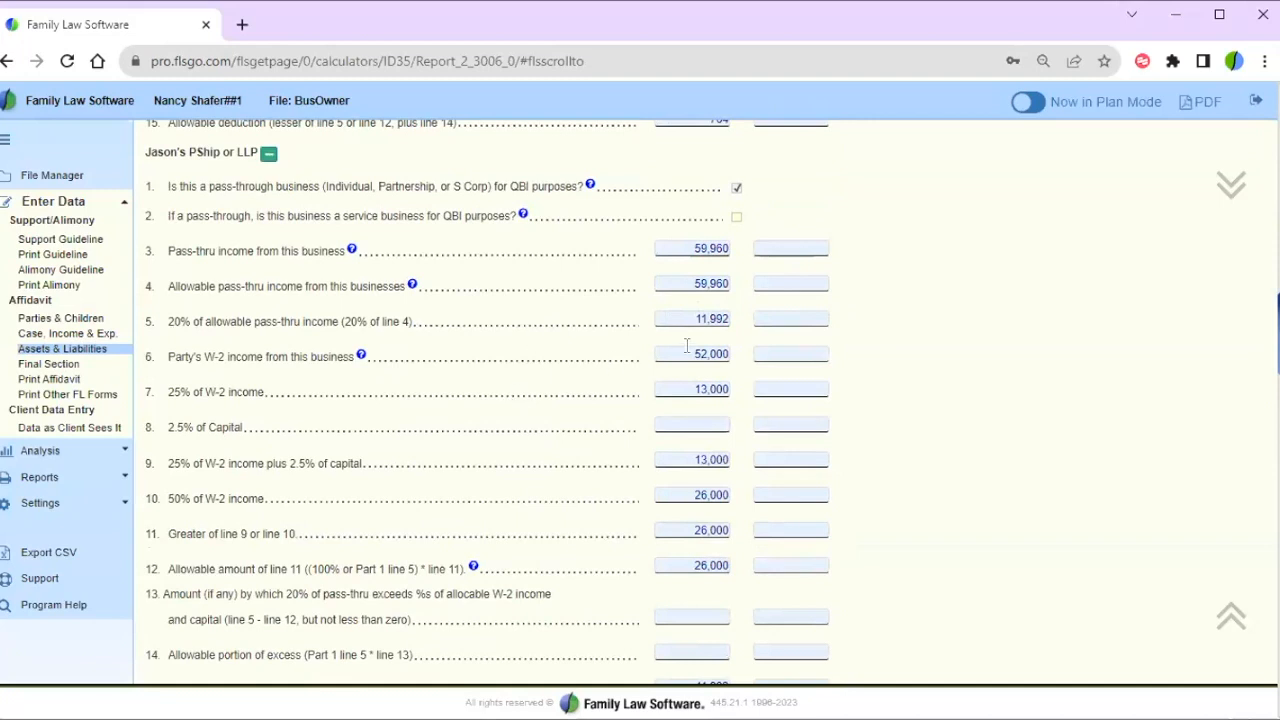
{"action": "left_click", "coordinate": [678, 252]}
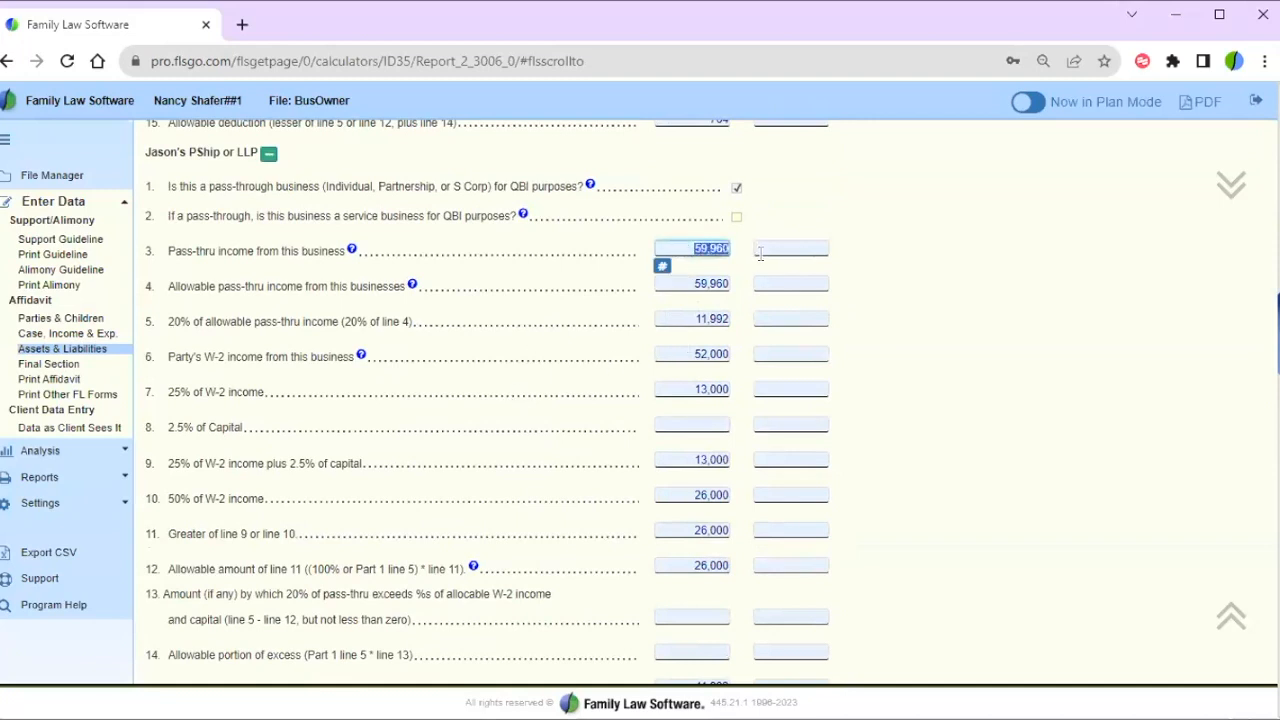
{"action": "left_click", "coordinate": [685, 283]}
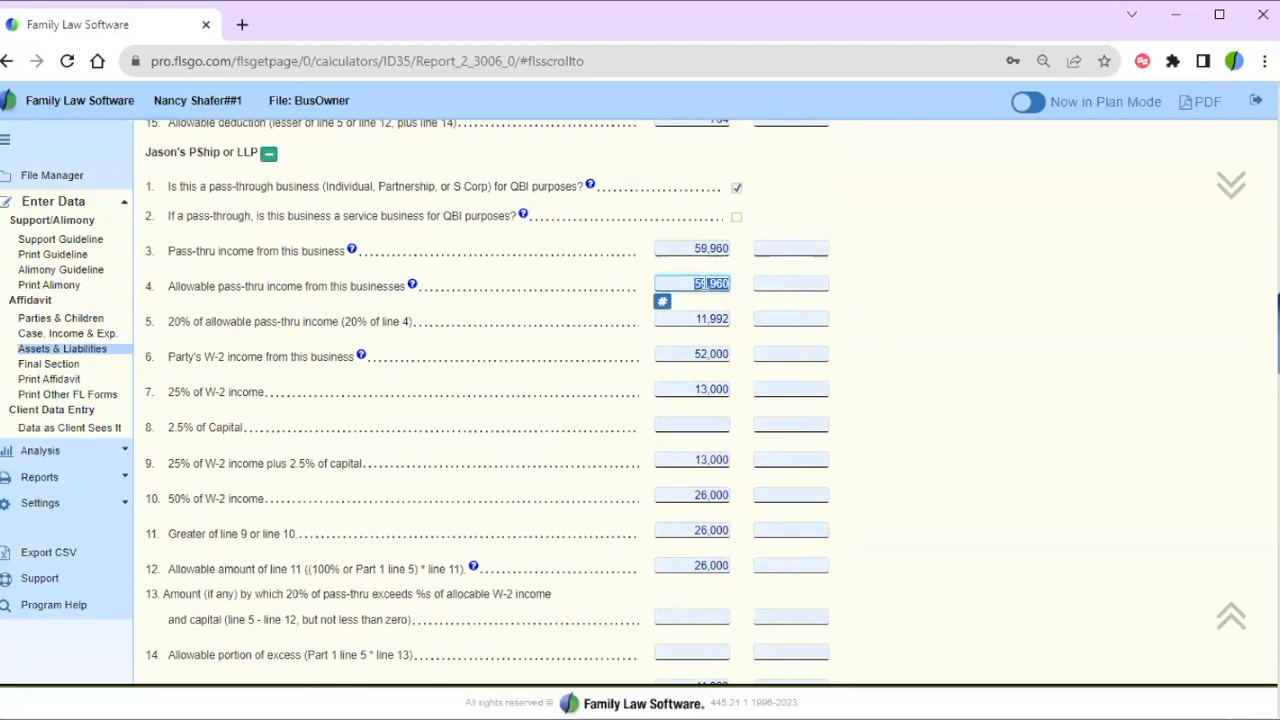
{"action": "left_click", "coordinate": [881, 258]}
{"action": "scroll", "coordinate": [881, 258], "scroll_direction": "up", "scroll_amount": 7}
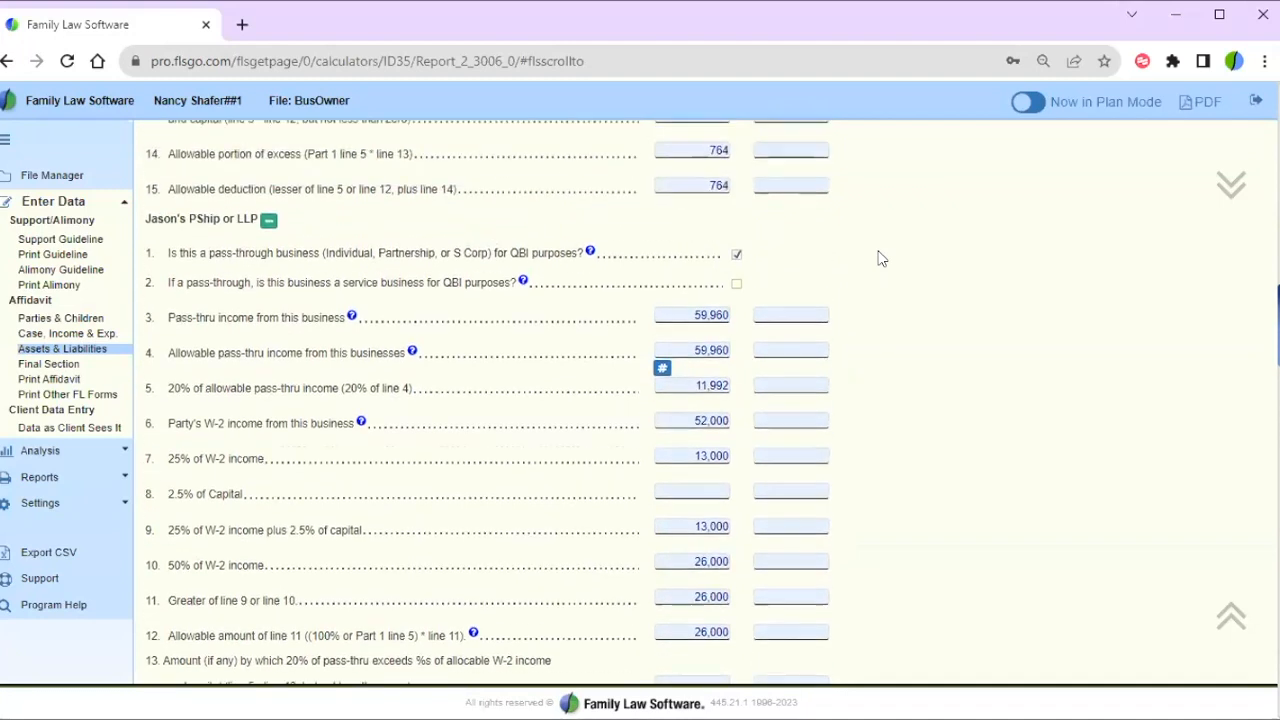
{"action": "scroll", "coordinate": [881, 258], "scroll_direction": "up", "scroll_amount": 5}
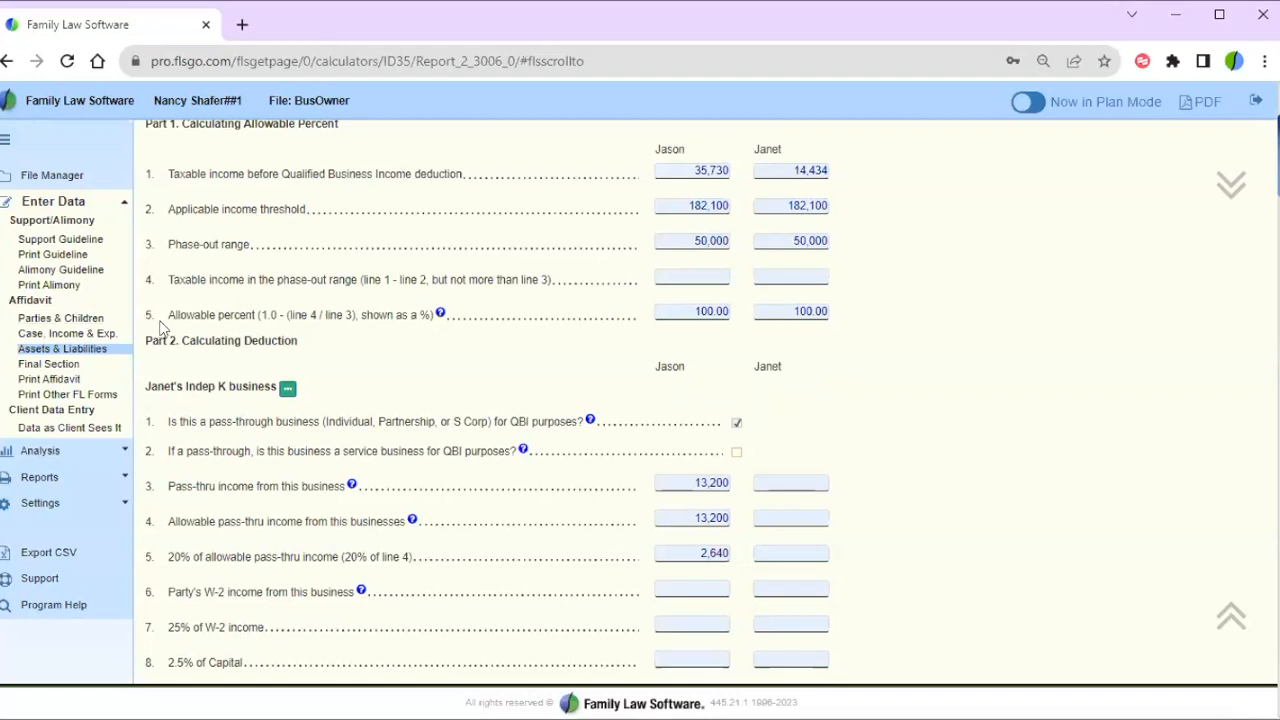
- Highlight the line 5 allowable percent, then line 6's 52,000 W-2 income, 13,000 on lines 7 and 9, and empty line 8
{"action": "left_click_drag", "start_coordinate": [150, 315], "coordinate": [858, 306]}
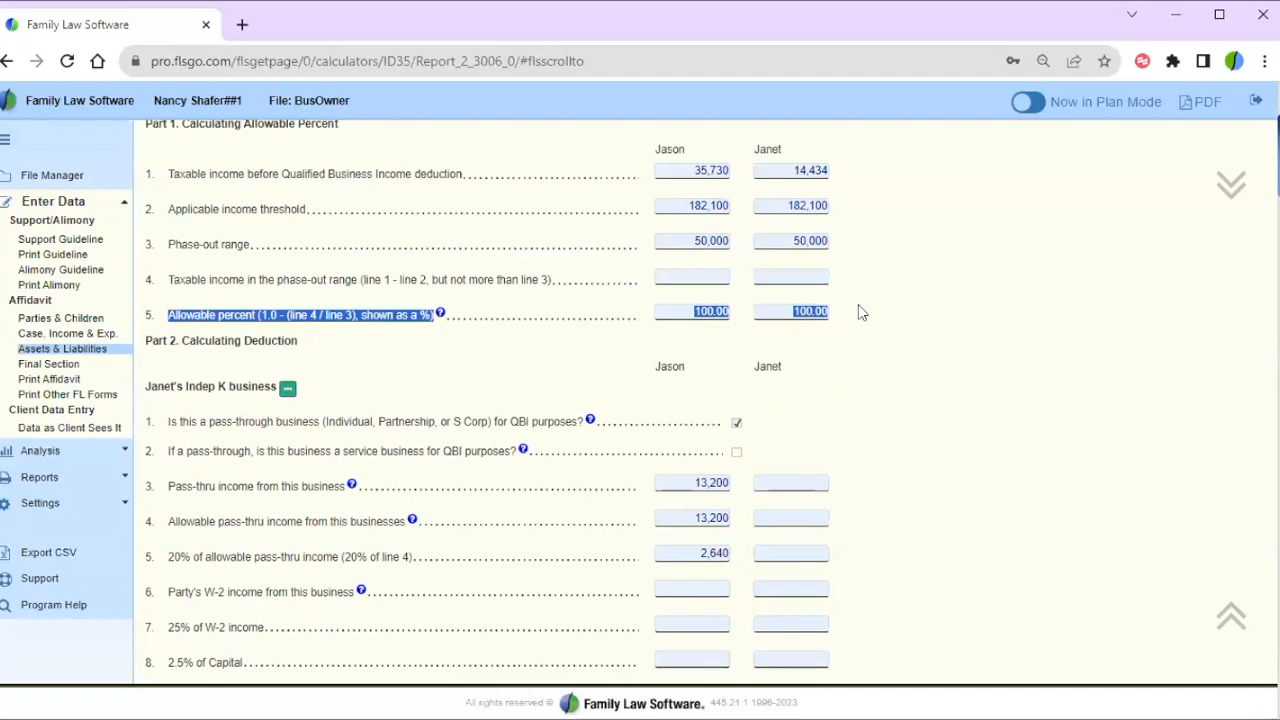
{"action": "left_click", "coordinate": [883, 373]}
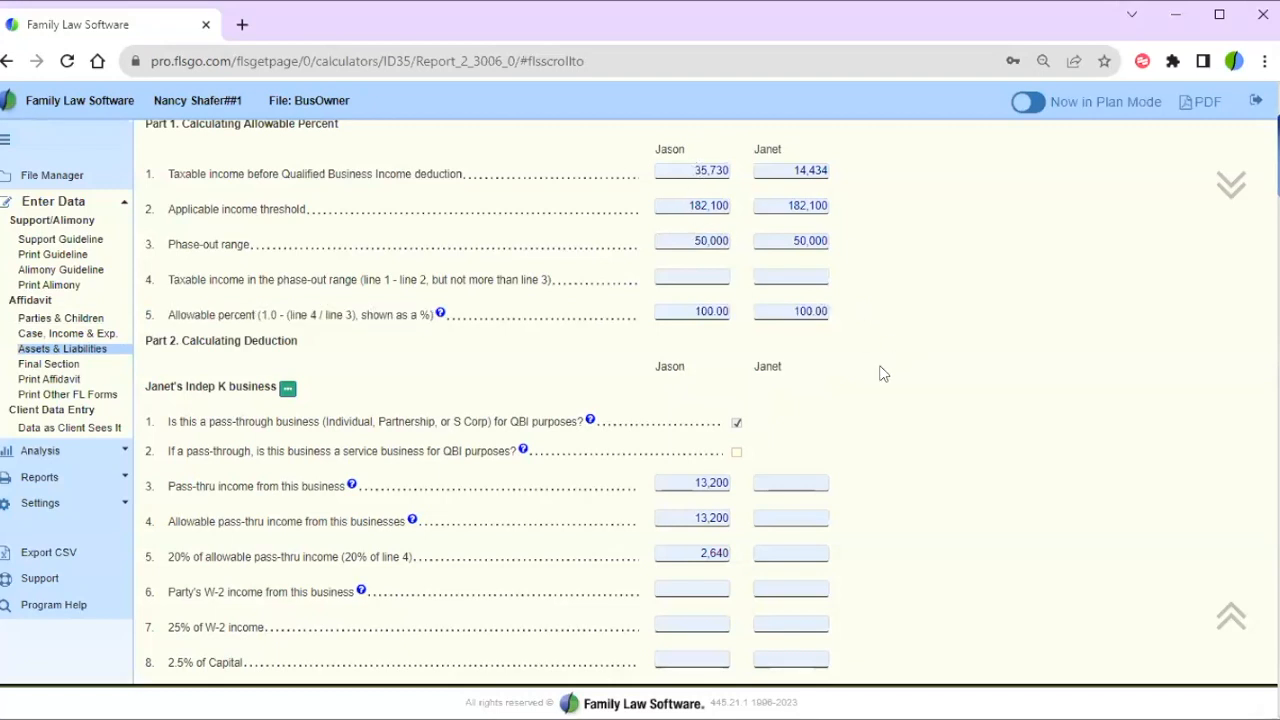
{"action": "scroll", "coordinate": [883, 373], "scroll_direction": "down", "scroll_amount": 9}
{"action": "scroll", "coordinate": [883, 373], "scroll_direction": "down", "scroll_amount": 5}
{"action": "scroll", "coordinate": [883, 373], "scroll_direction": "down", "scroll_amount": 4}
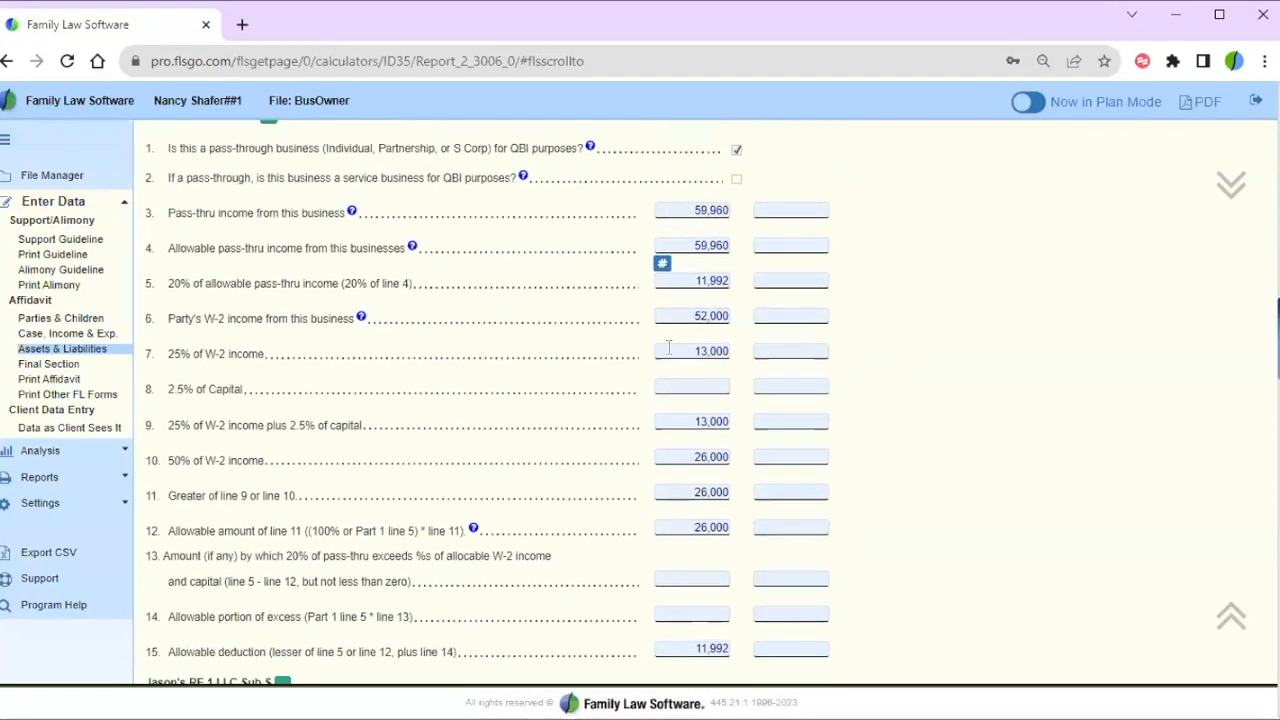
{"action": "left_click", "coordinate": [687, 316]}
{"action": "left_click_drag", "start_coordinate": [687, 316], "coordinate": [743, 320]}
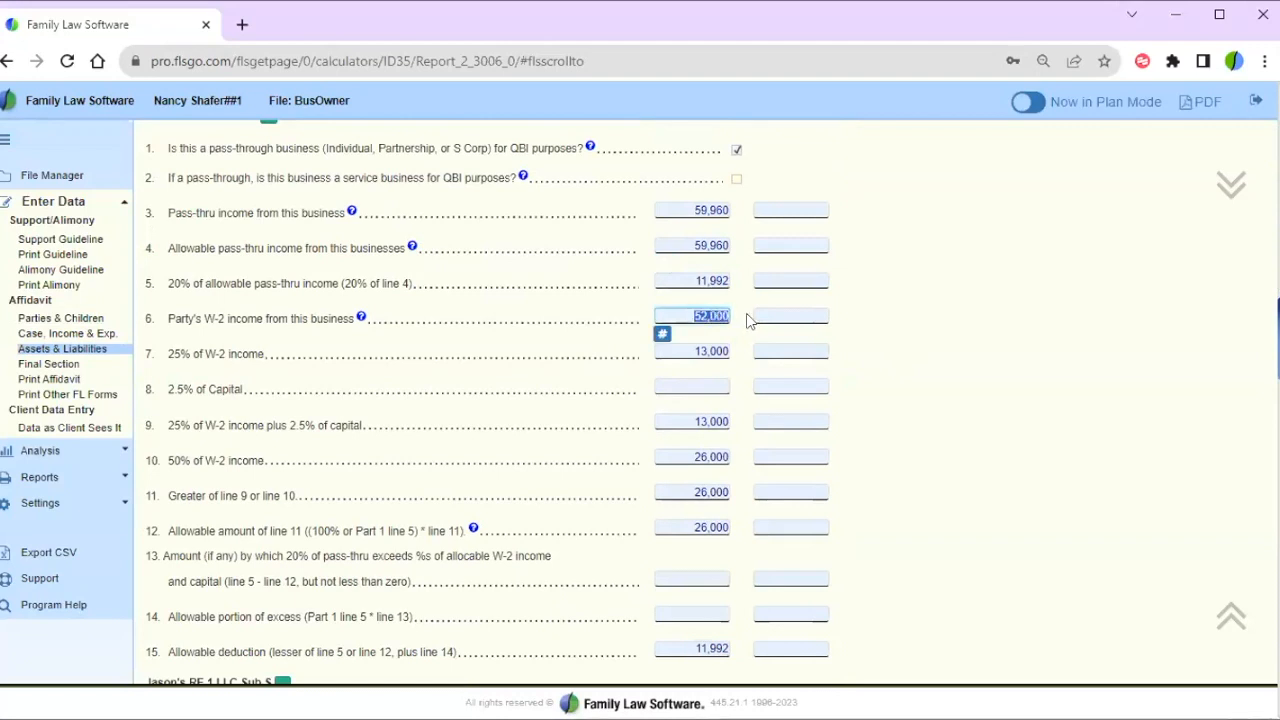
{"action": "left_click", "coordinate": [683, 351]}
{"action": "left_click_drag", "start_coordinate": [683, 351], "coordinate": [744, 352]}
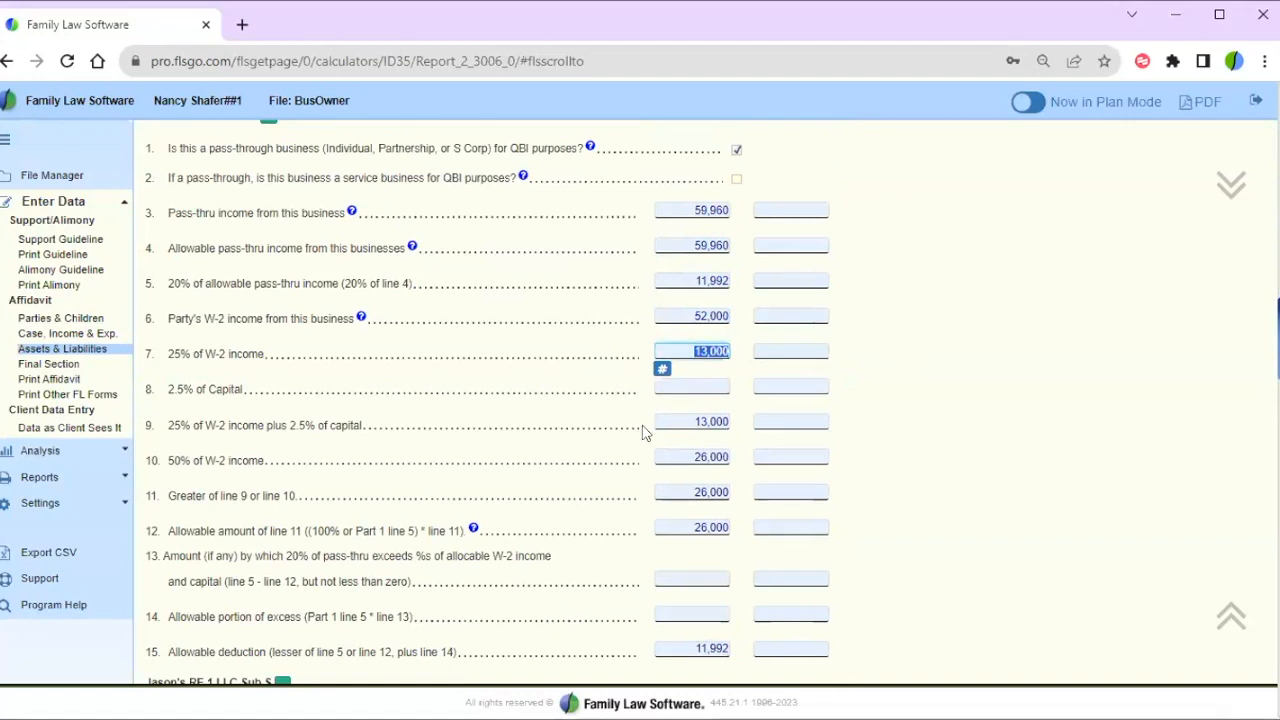
{"action": "left_click_drag", "start_coordinate": [692, 422], "coordinate": [708, 422]}
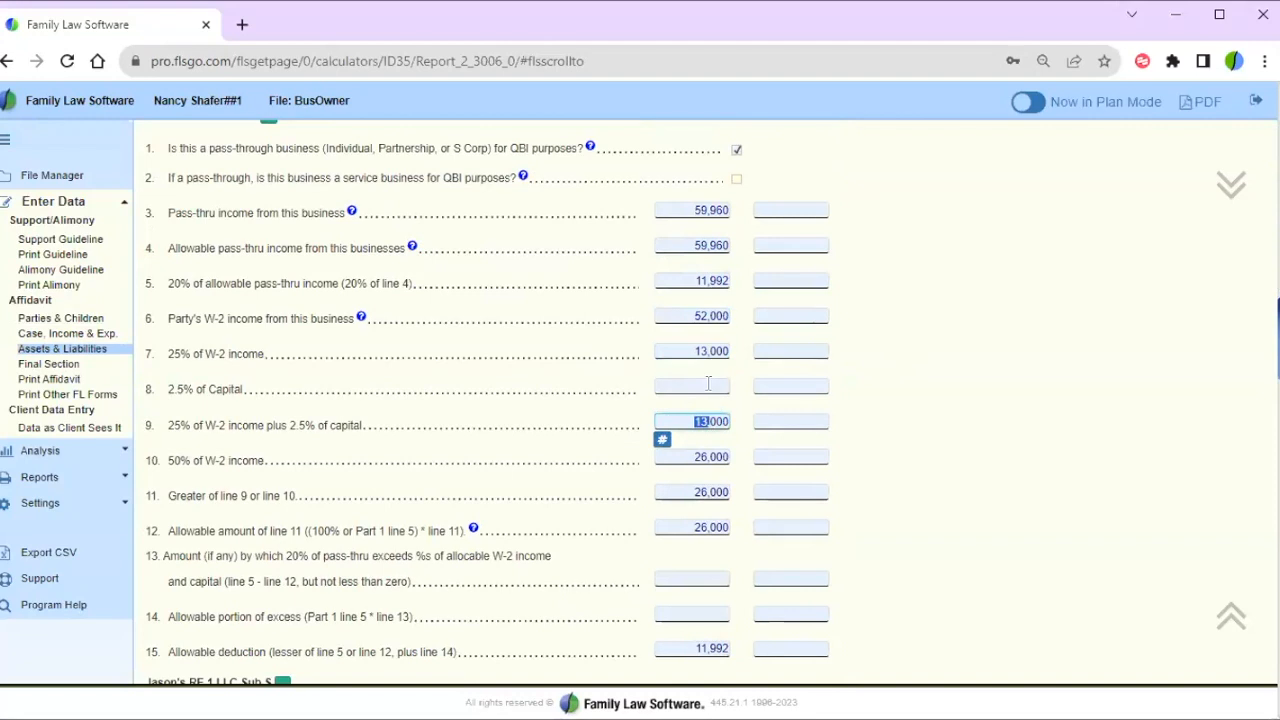
{"action": "left_click", "coordinate": [709, 385]}
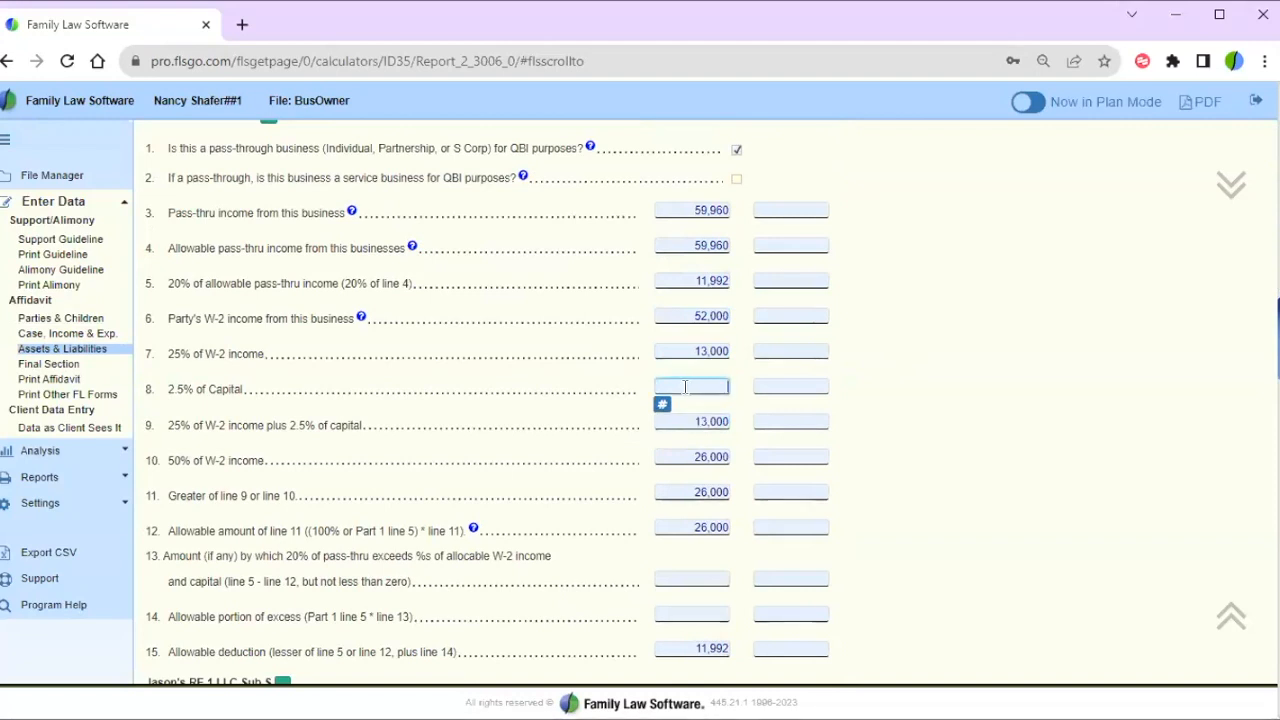
- Point out line 12's 26,000 W-2 limit and line 15's 11,992 allowable deduction, then line 6's 52,000 again
{"action": "scroll", "coordinate": [918, 398], "scroll_direction": "down", "scroll_amount": 1}
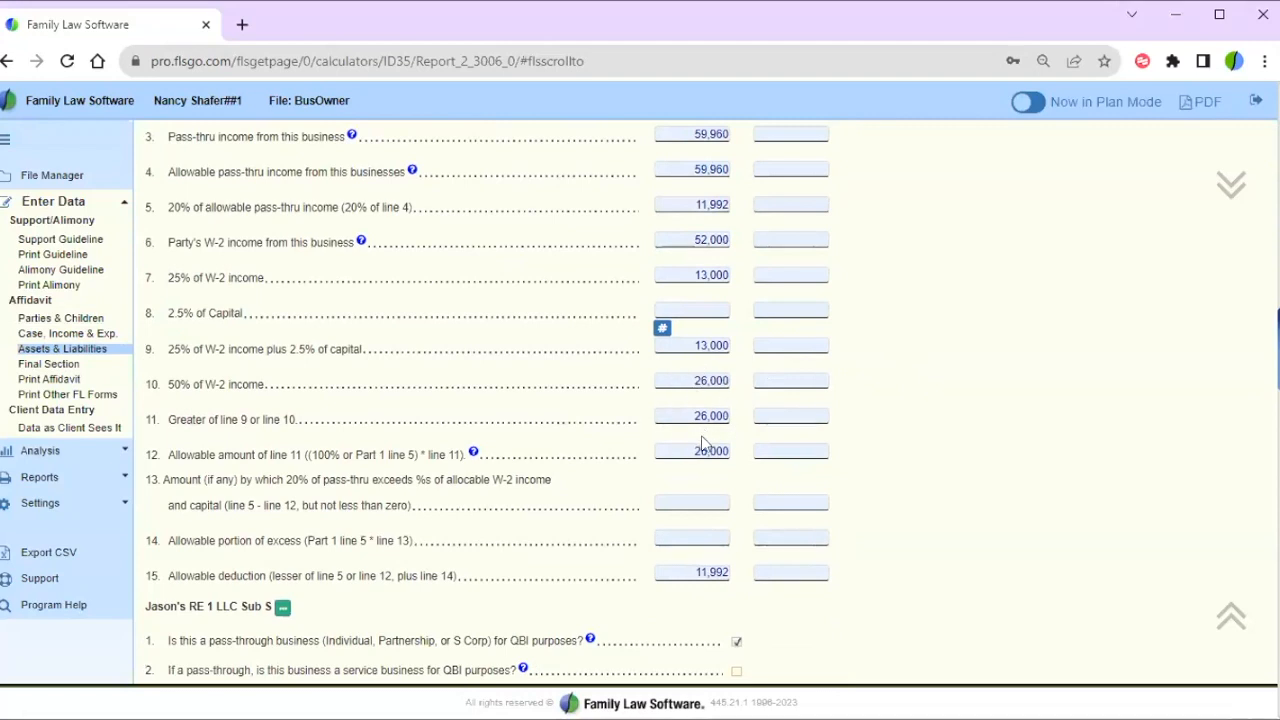
{"action": "left_click", "coordinate": [700, 451]}
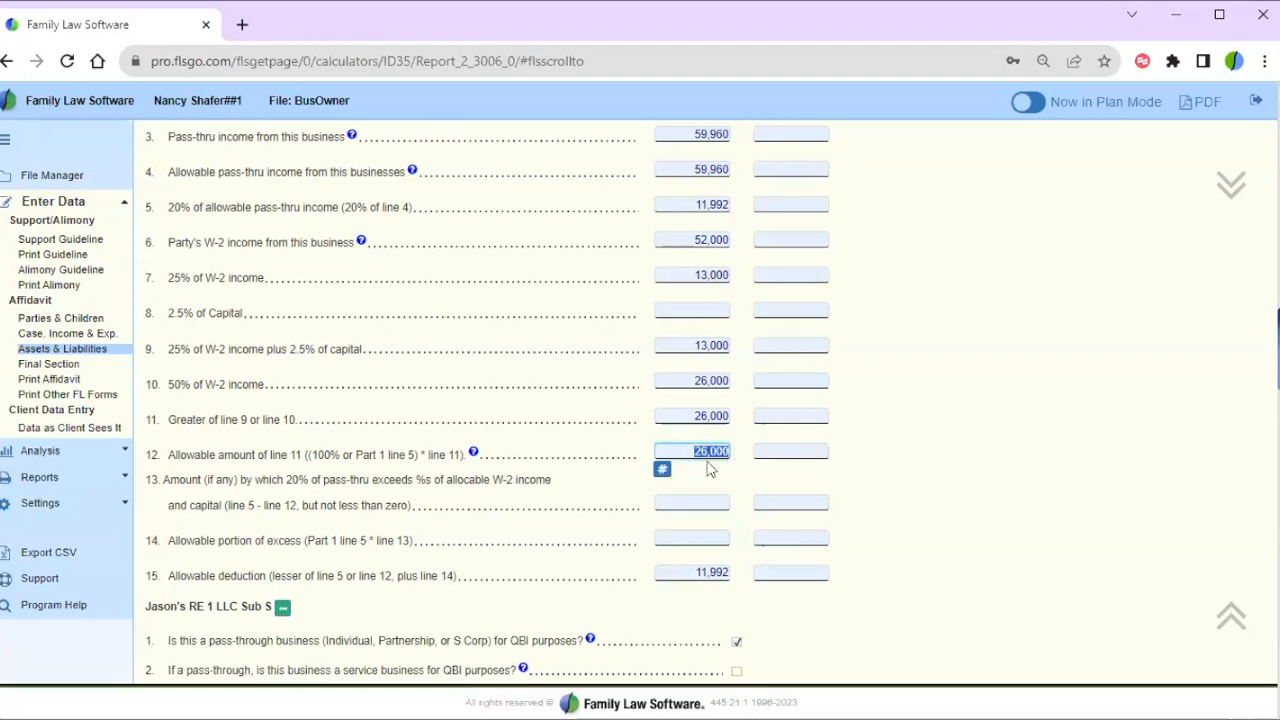
{"action": "left_click", "coordinate": [670, 571]}
{"action": "left_click_drag", "start_coordinate": [692, 571], "coordinate": [750, 575]}
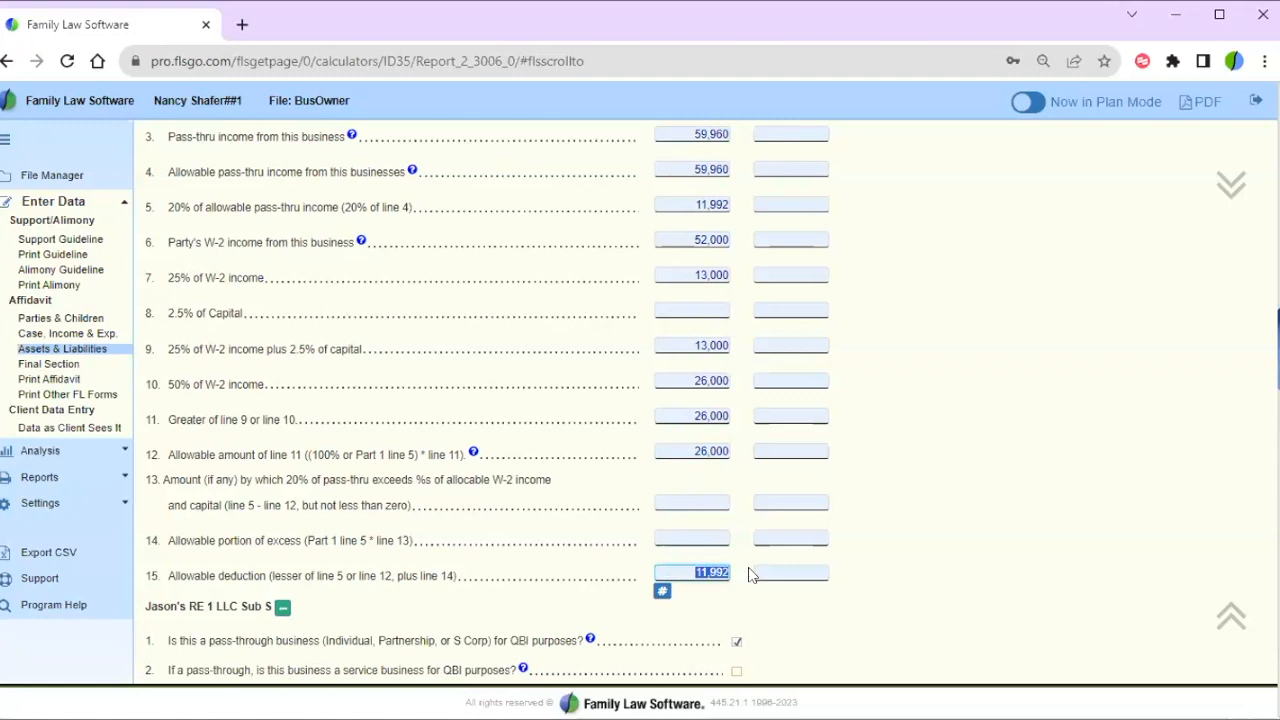
{"action": "left_click", "coordinate": [908, 499]}
{"action": "scroll", "coordinate": [908, 499], "scroll_direction": "down", "scroll_amount": 2}
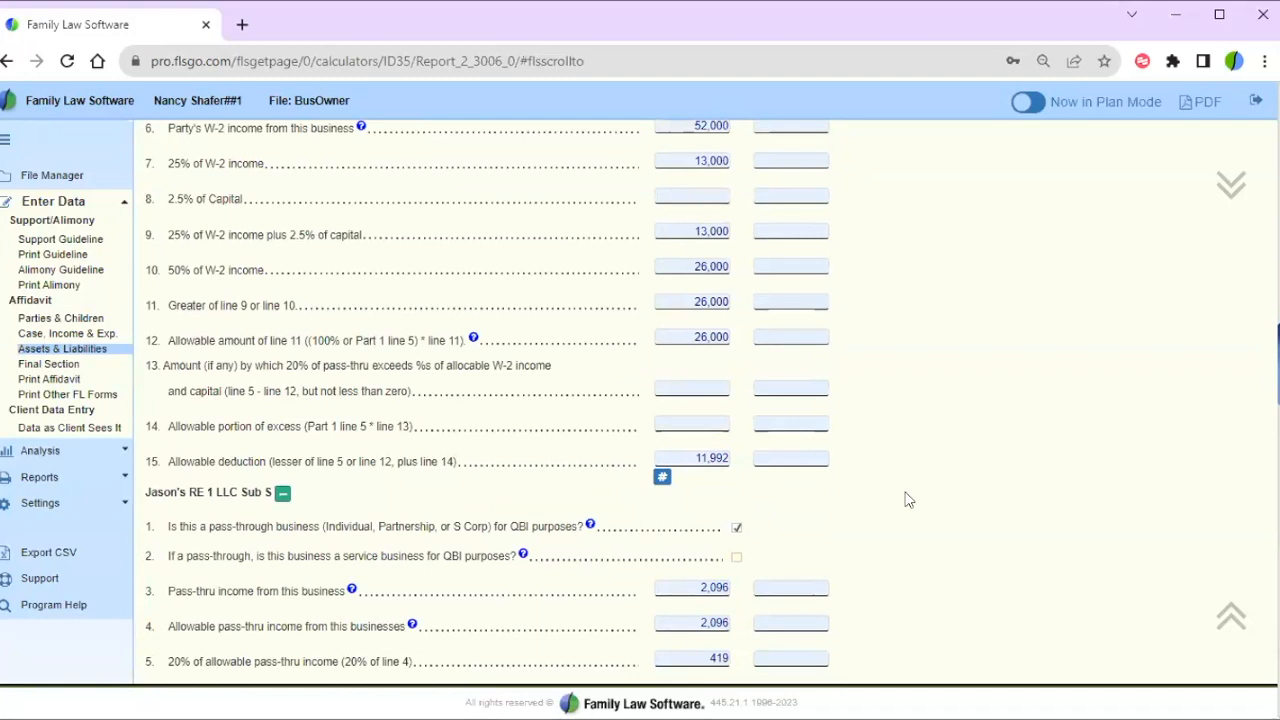
{"action": "left_click", "coordinate": [681, 128]}
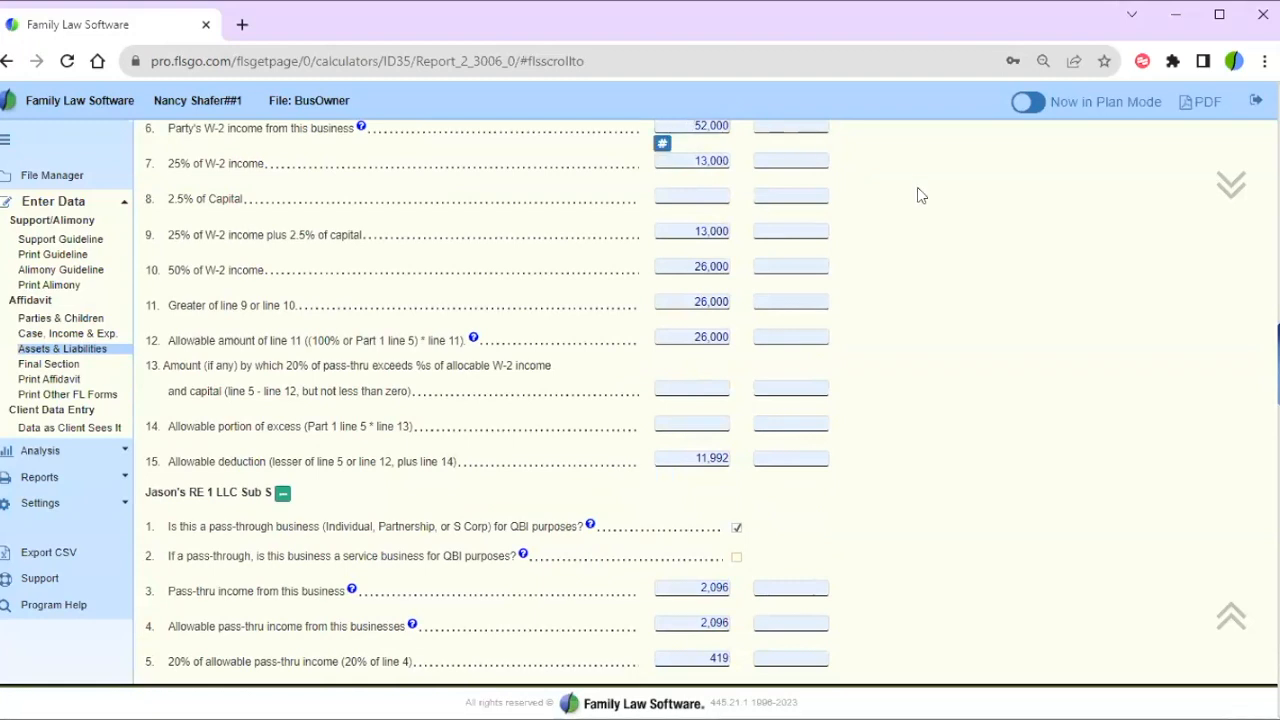
{"action": "scroll", "coordinate": [921, 195], "scroll_direction": "up", "scroll_amount": 1}
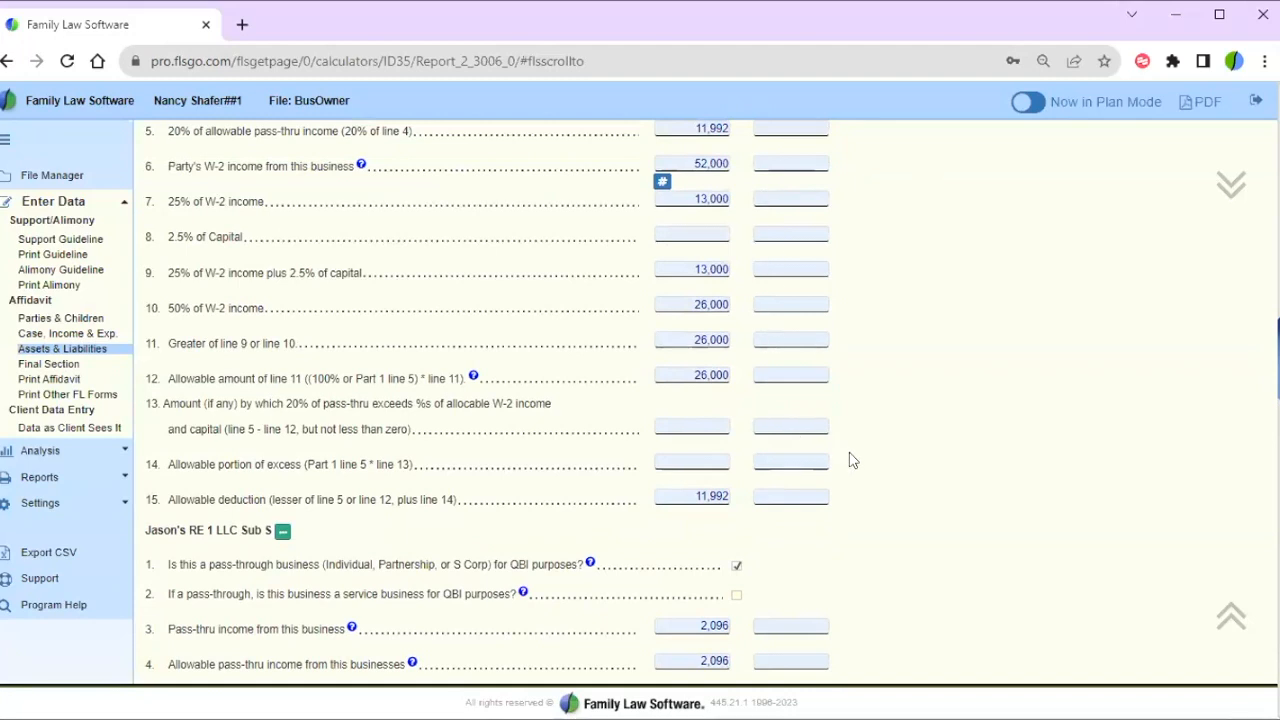
{"action": "scroll", "coordinate": [852, 460], "scroll_direction": "down", "scroll_amount": 4}
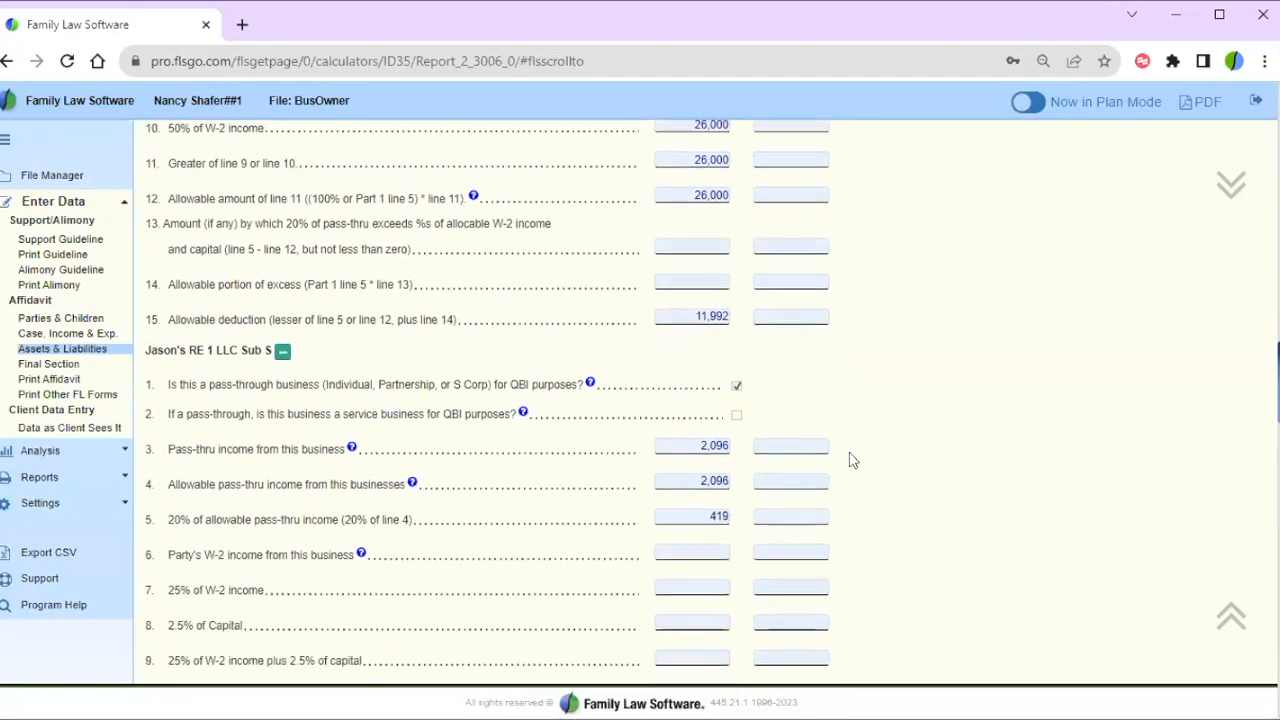
{"action": "scroll", "coordinate": [850, 458], "scroll_direction": "up", "scroll_amount": 5}
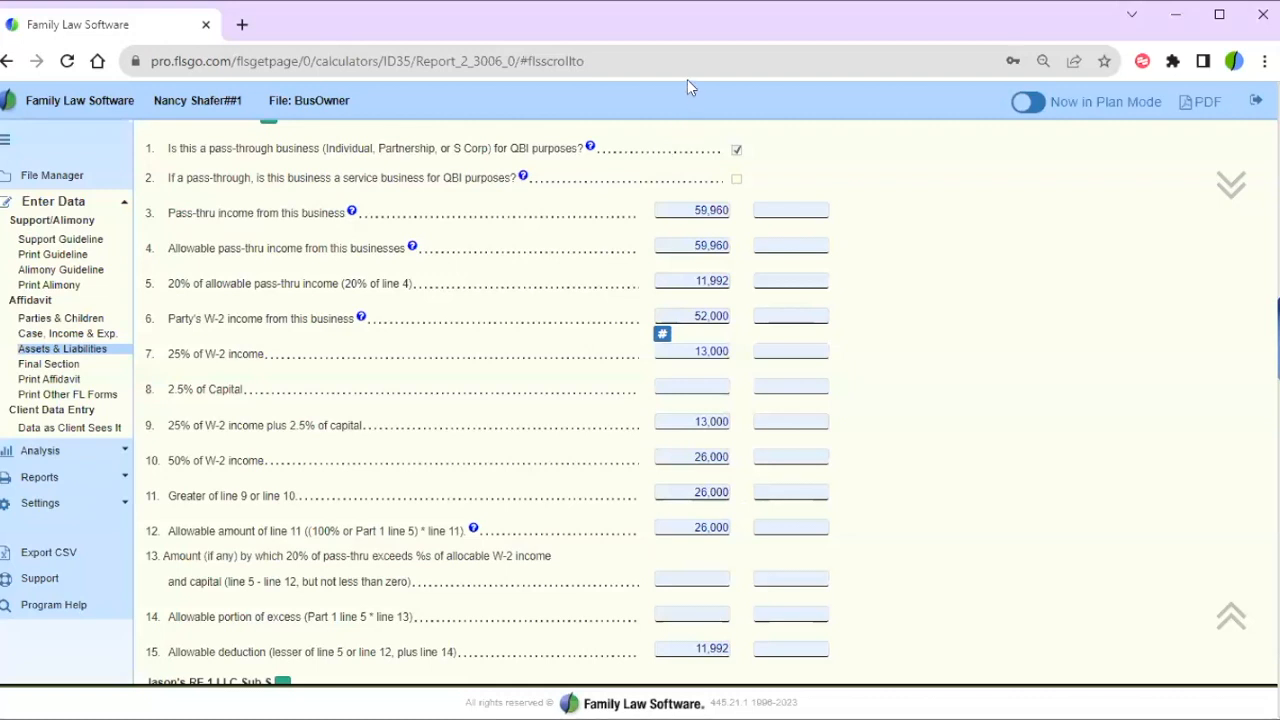
{"action": "left_click", "coordinate": [360, 317]}
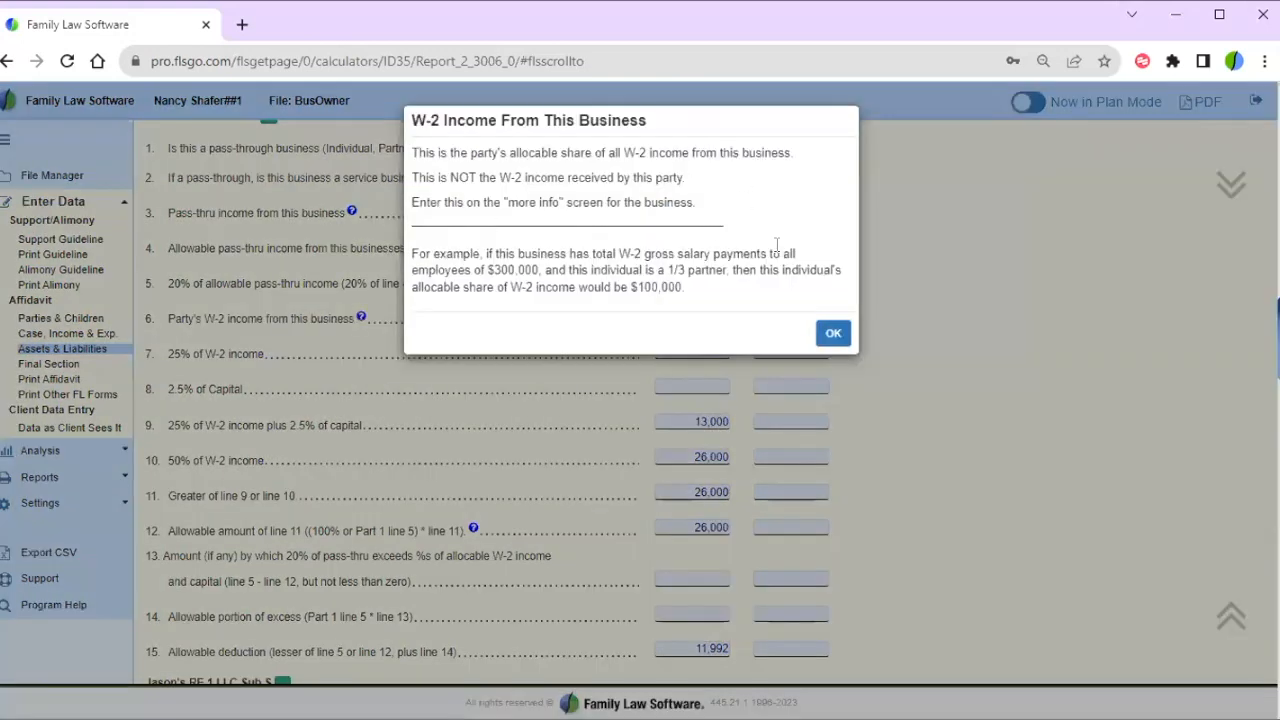
{"action": "left_click", "coordinate": [830, 333]}
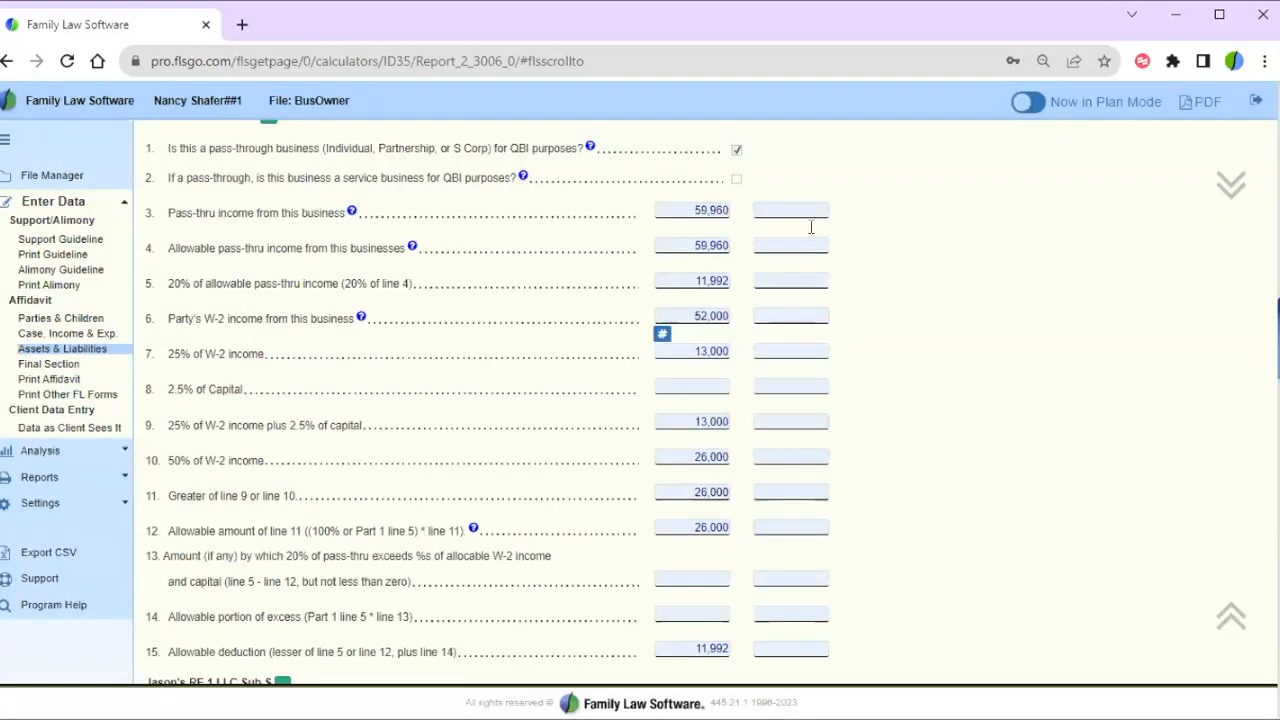
{"action": "left_click", "coordinate": [689, 82]}
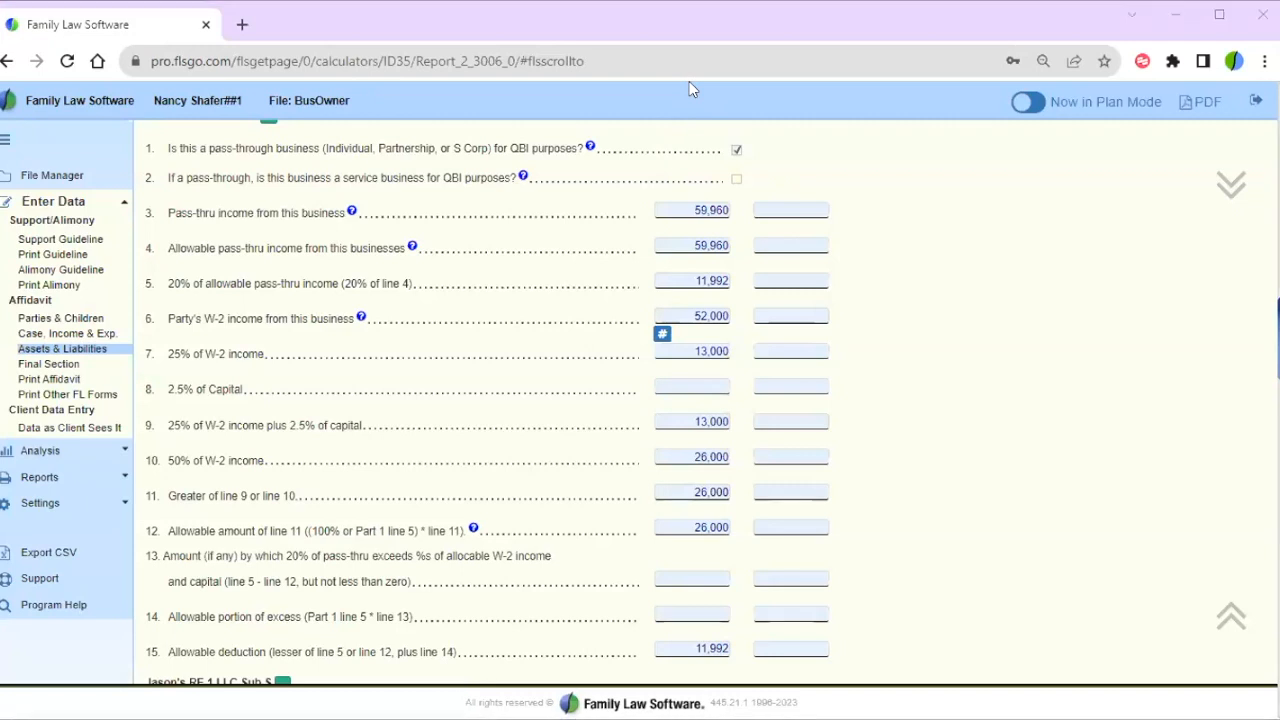